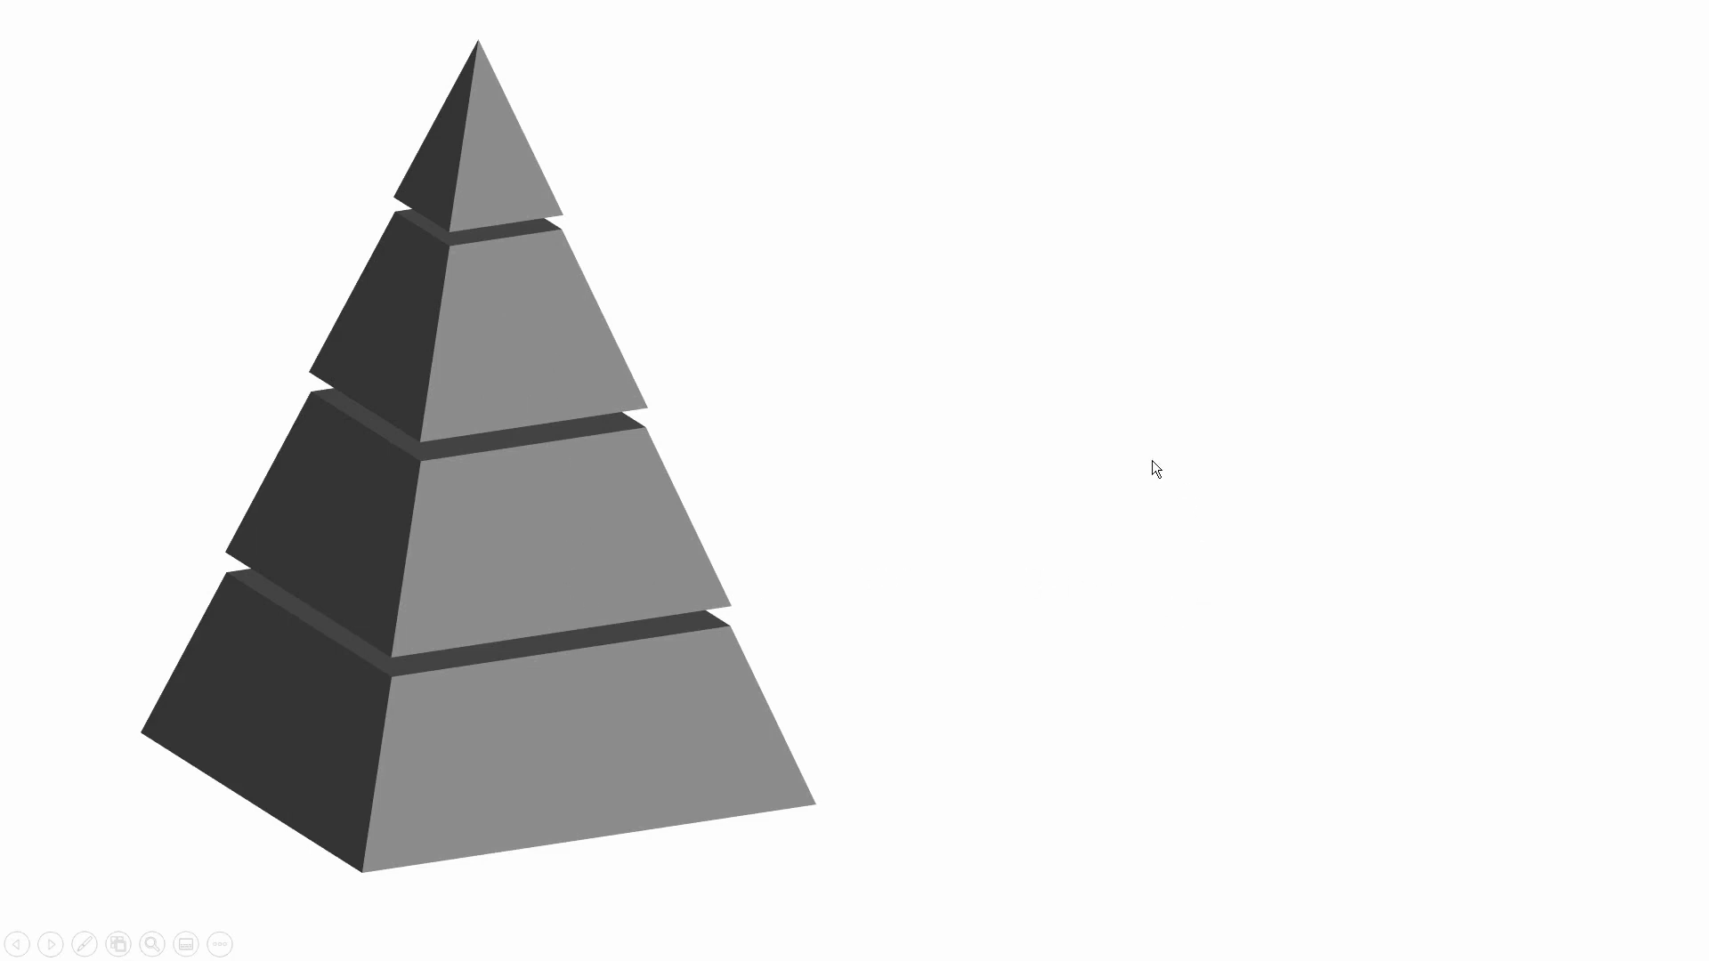
- Trigger the first slide show animation so the bottom tier turns red and its Ebene 1 label appears
click(1172, 471)
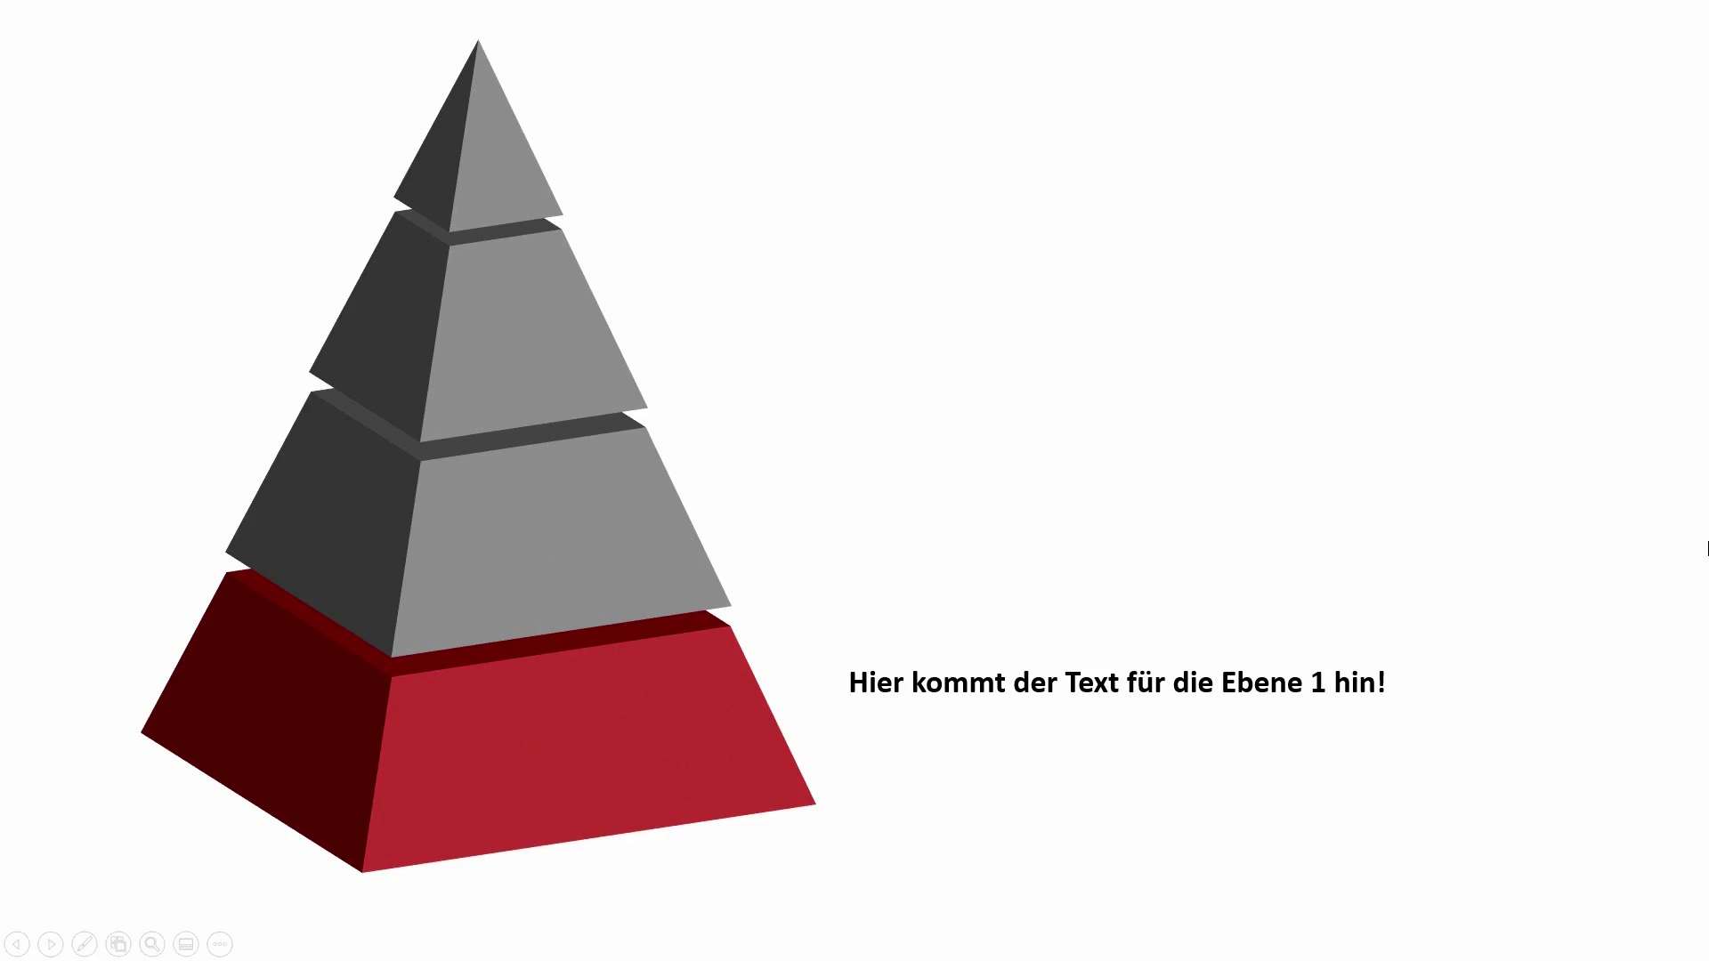
- Advance the red highlight through tiers 2, 3 and 4 with their labels, then end the slide show
key(Right)
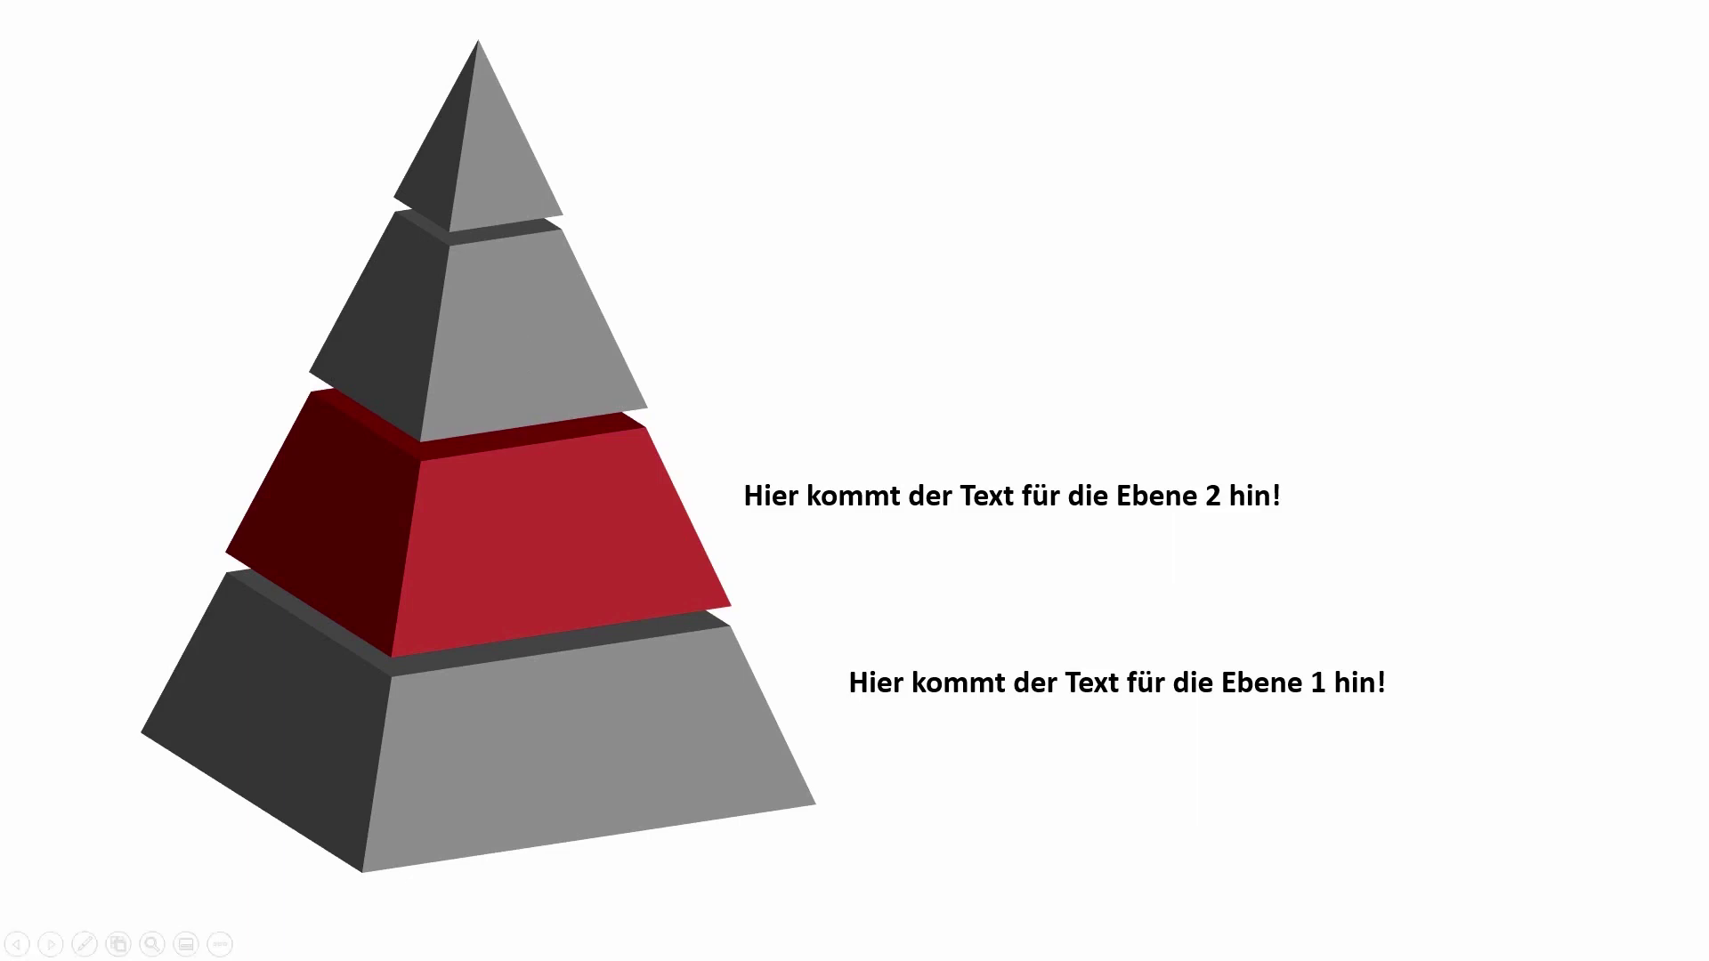
key(Right)
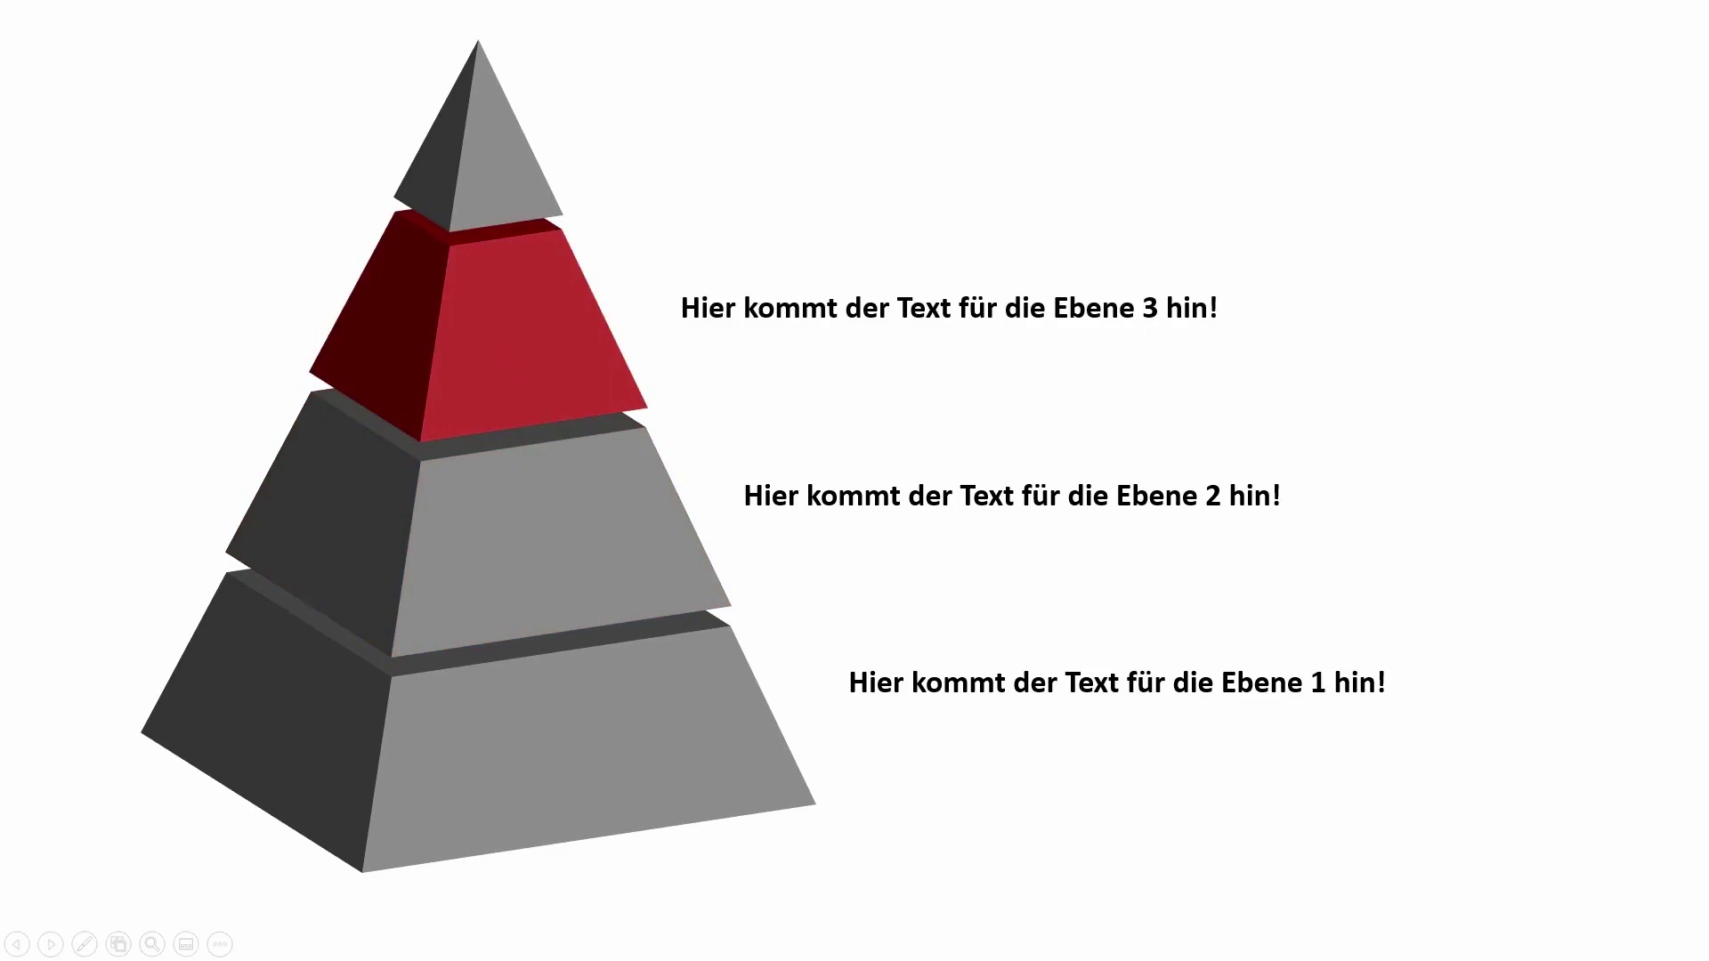
key(Right)
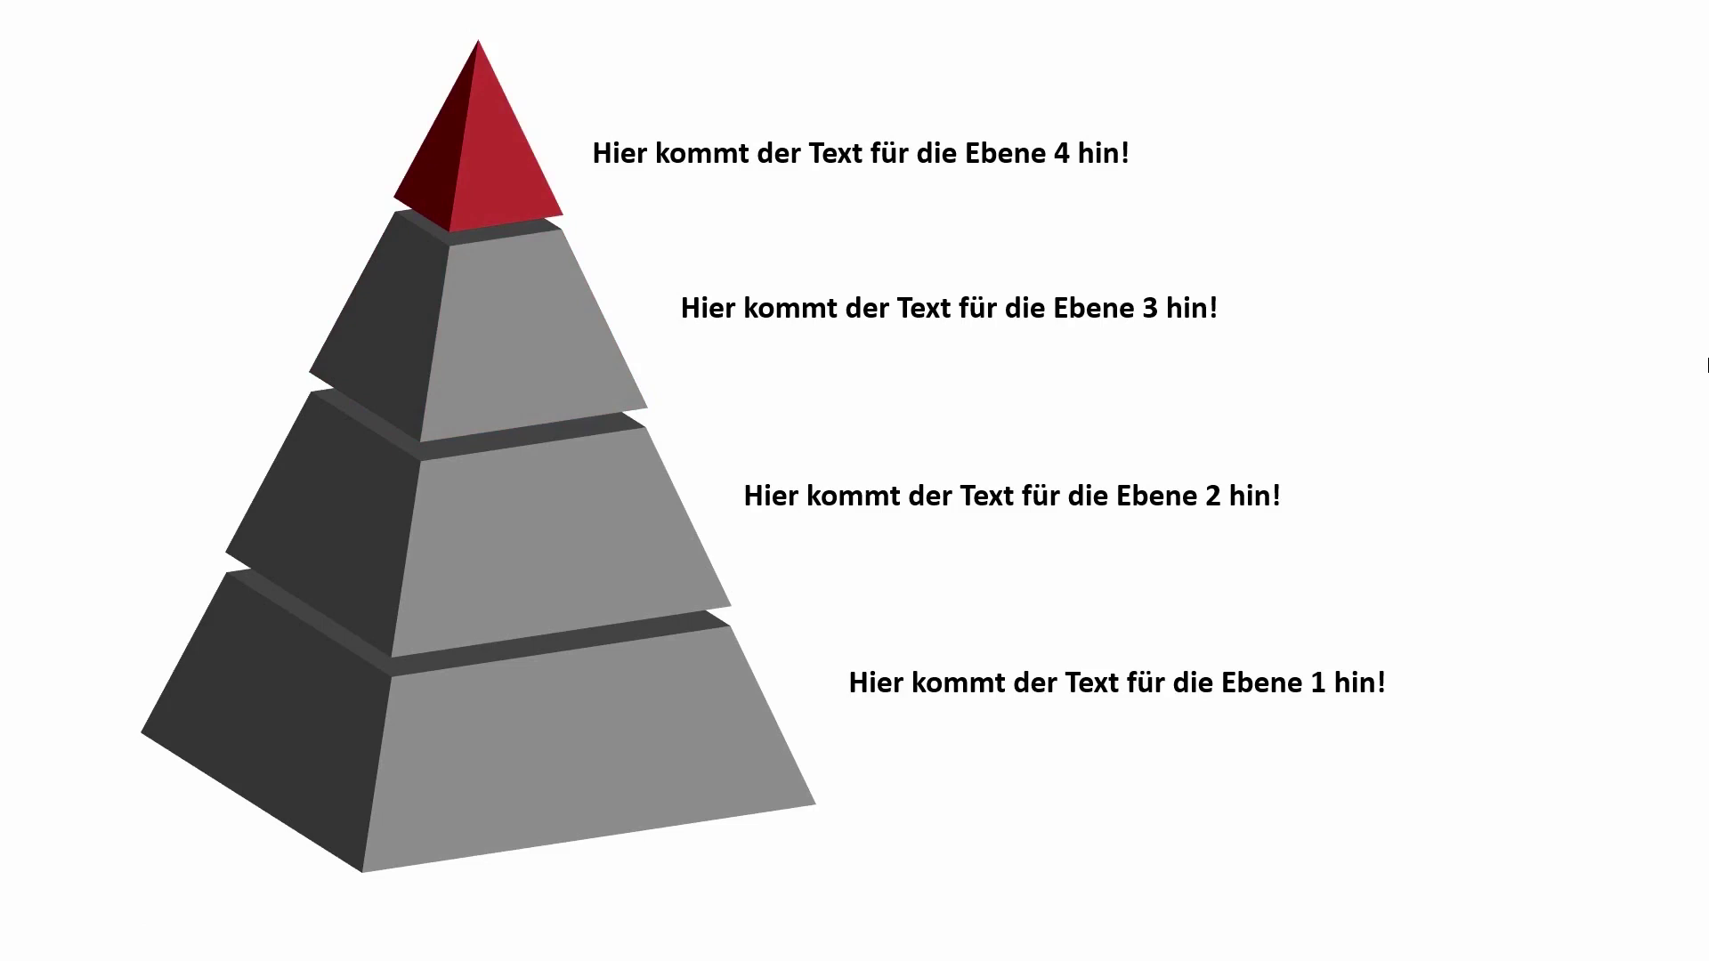
key(Escape)
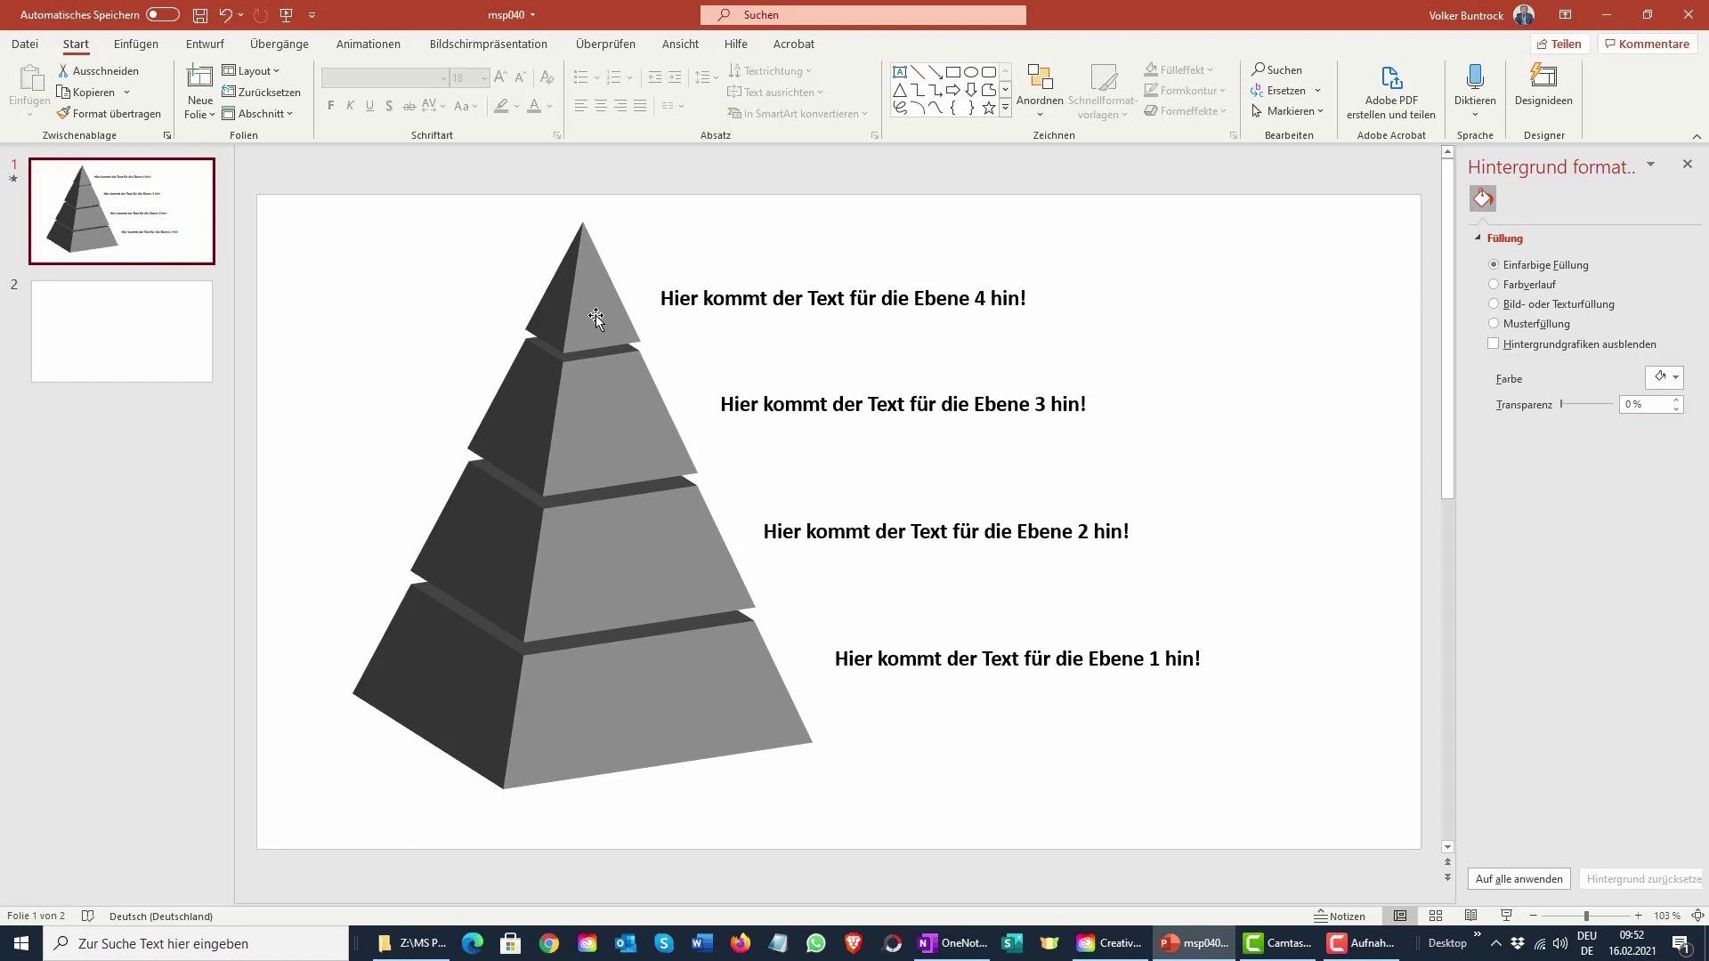
- On blank slide 2, draw a small rectangle near the top centre
click(127, 329)
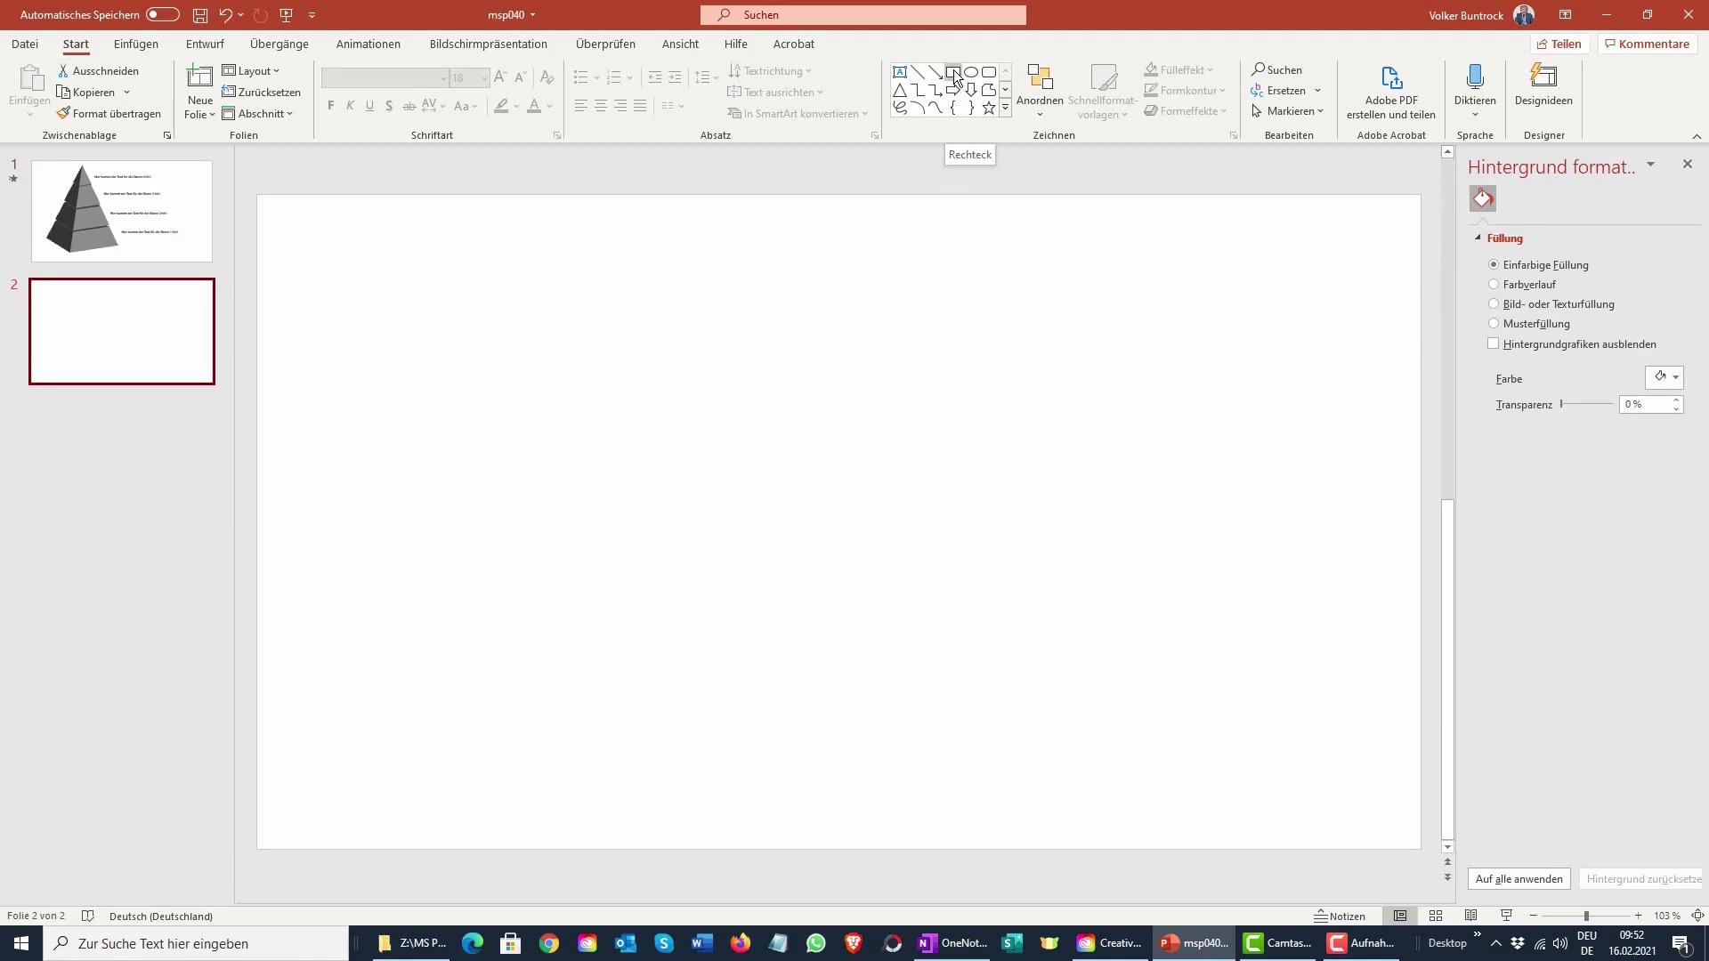
click(955, 78)
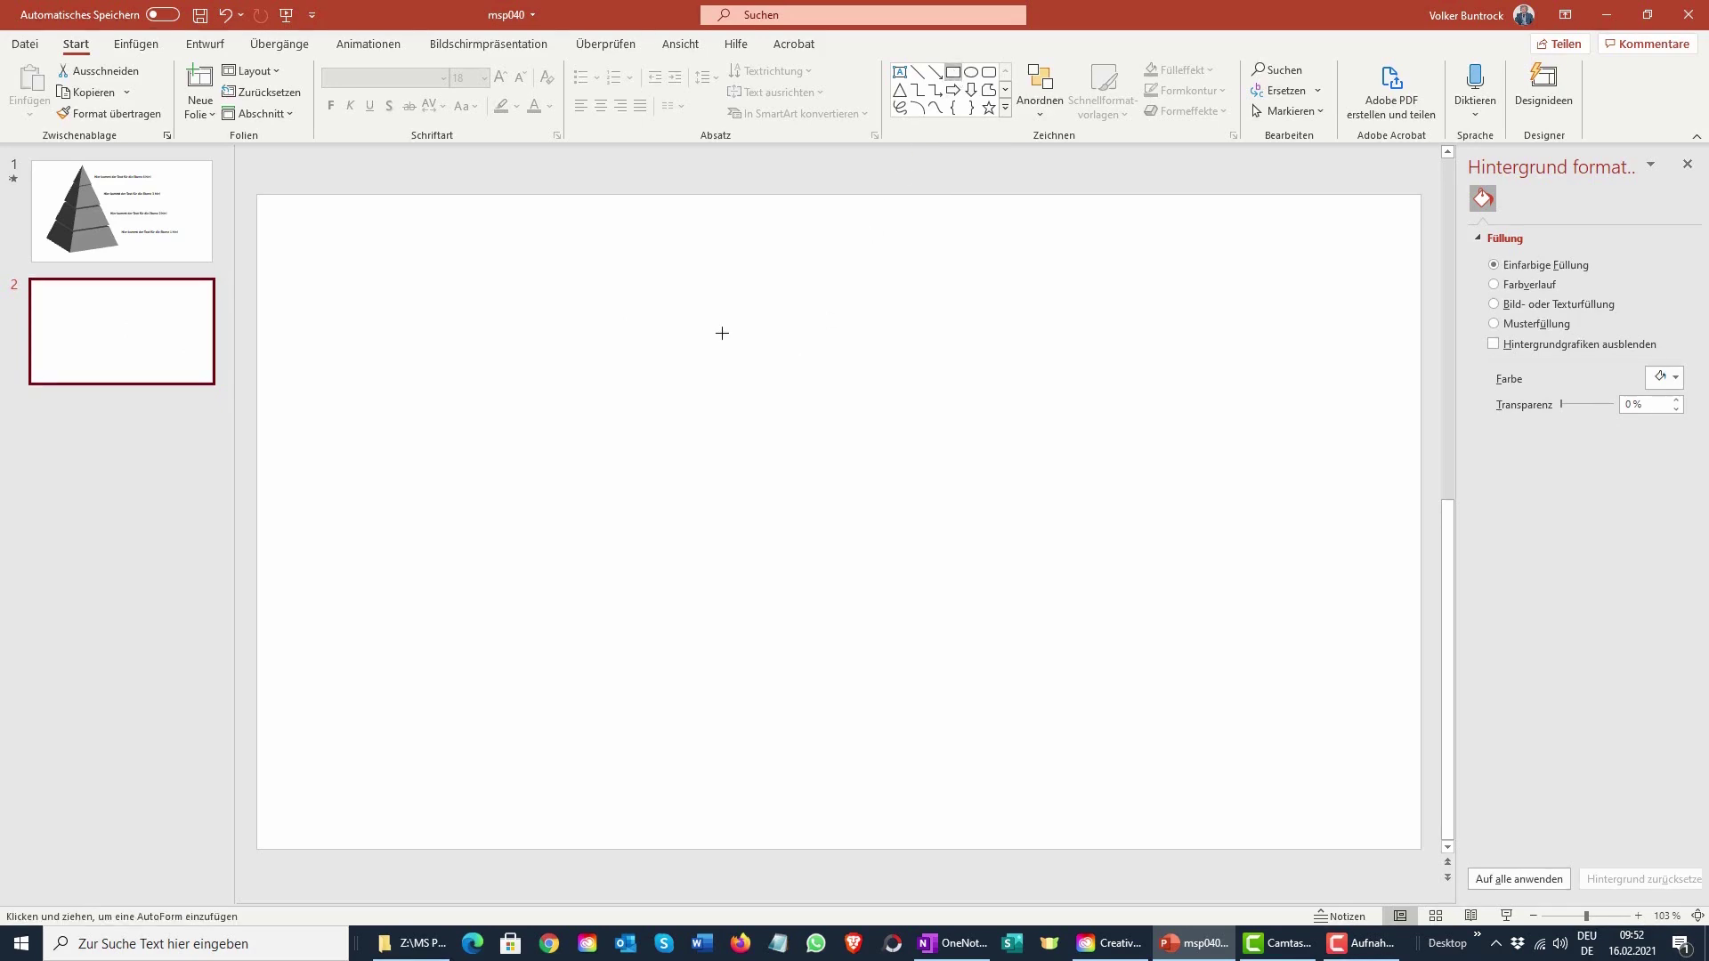
drag(722, 306, 731, 388)
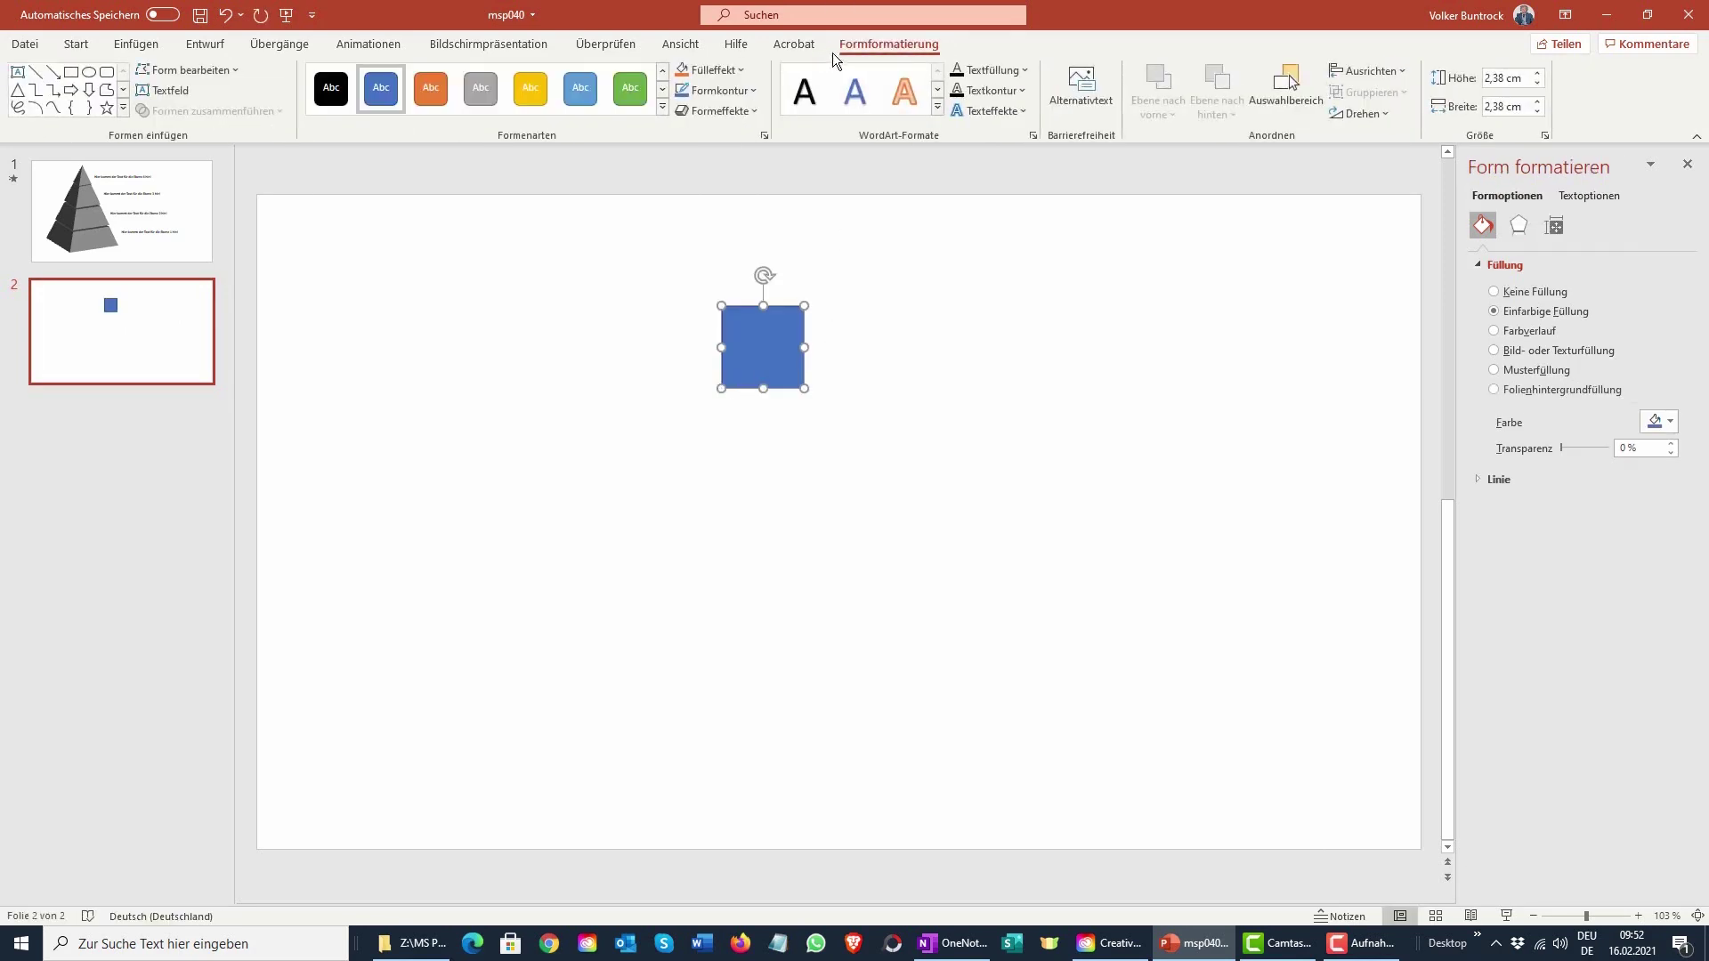
- Set the shape's height and width to 2,5 cm
click(1504, 79)
text(2,5)
click(1502, 106)
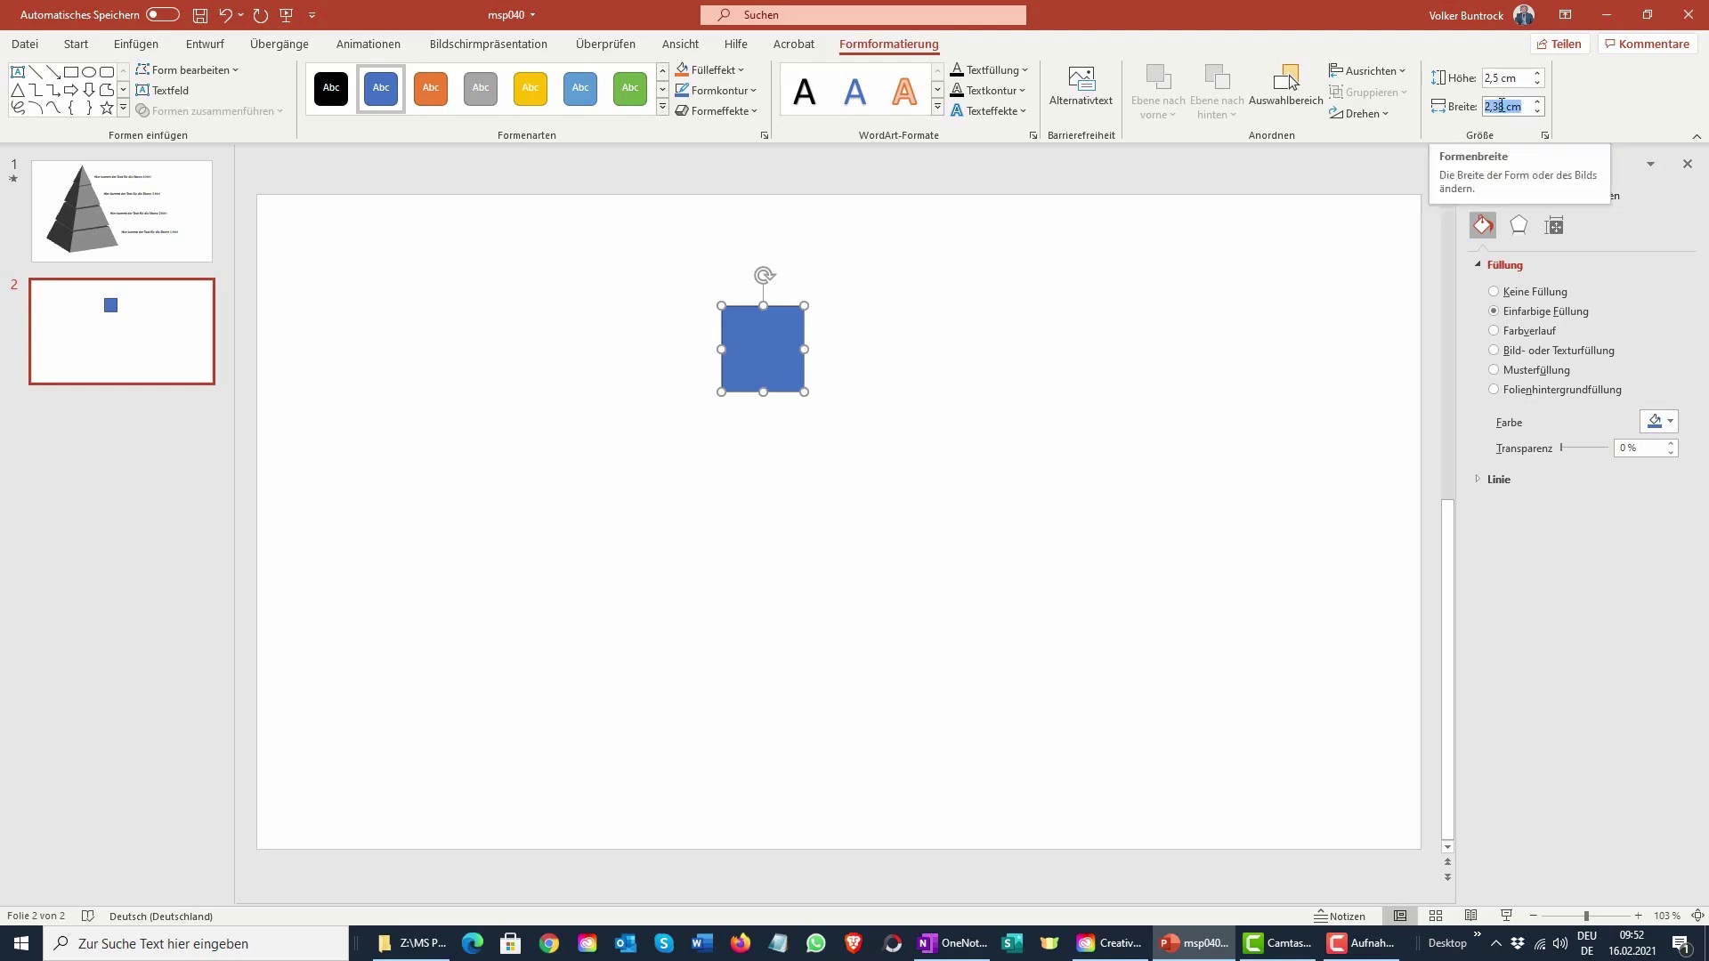
text(2,5)
key(Return)
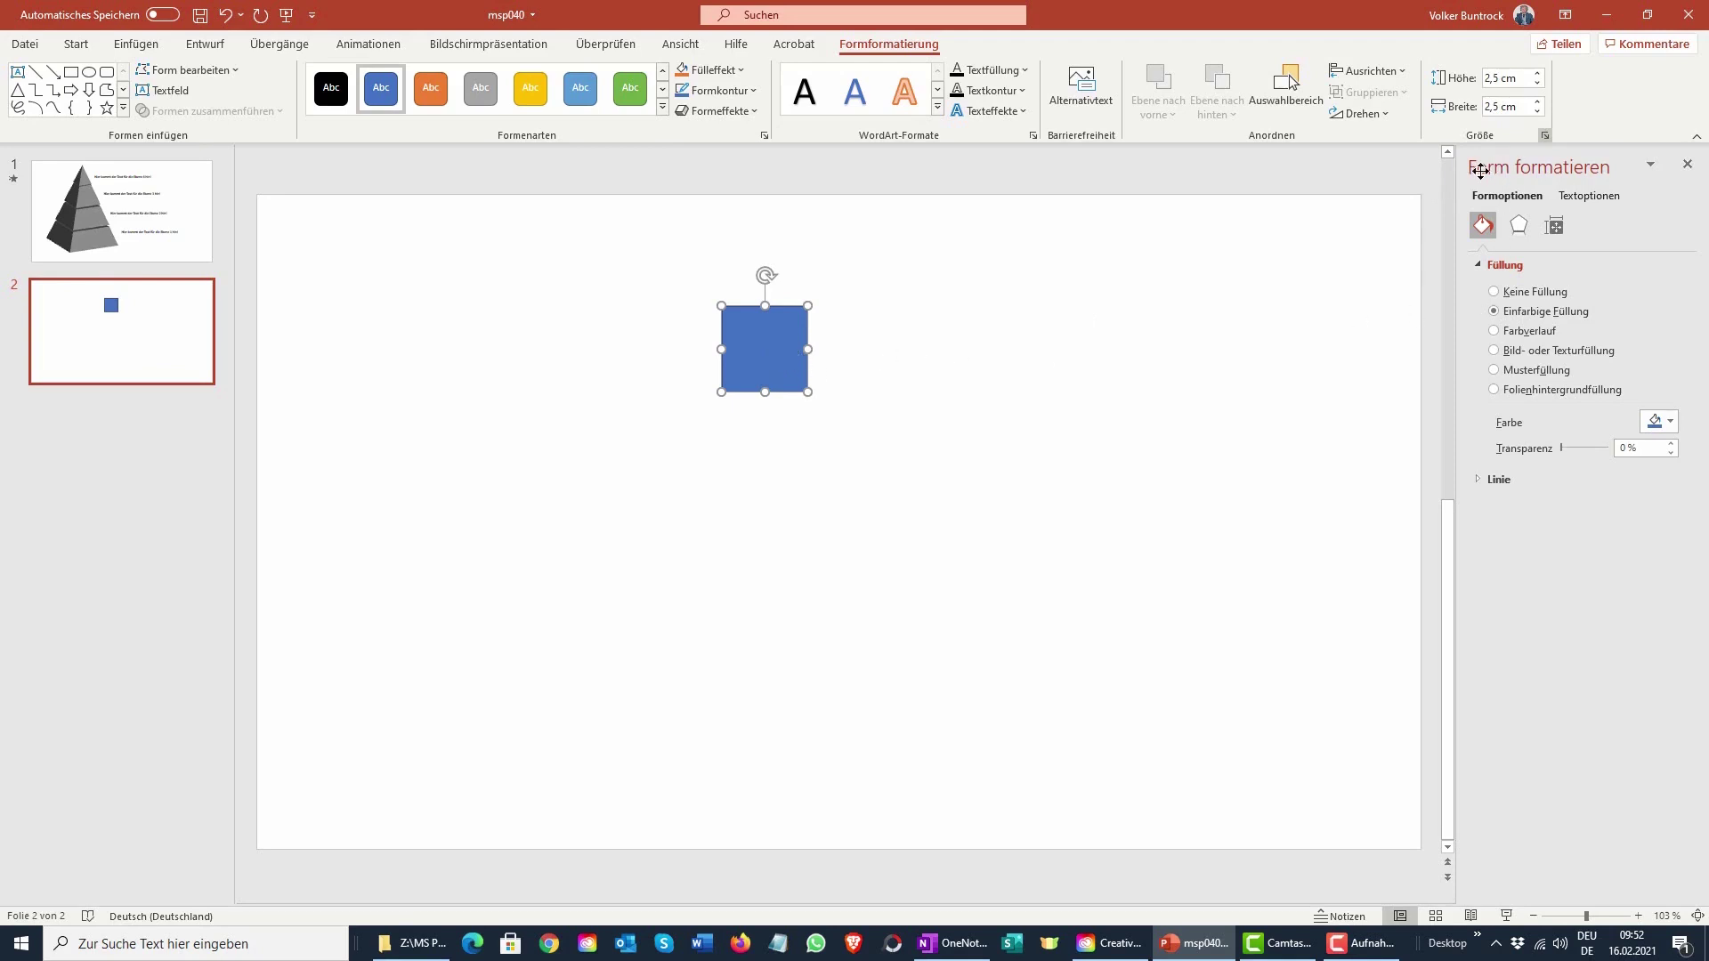
- Apply the parallel 3D rotation preset 'Von Achse 1: nach oben' to the square
click(1519, 227)
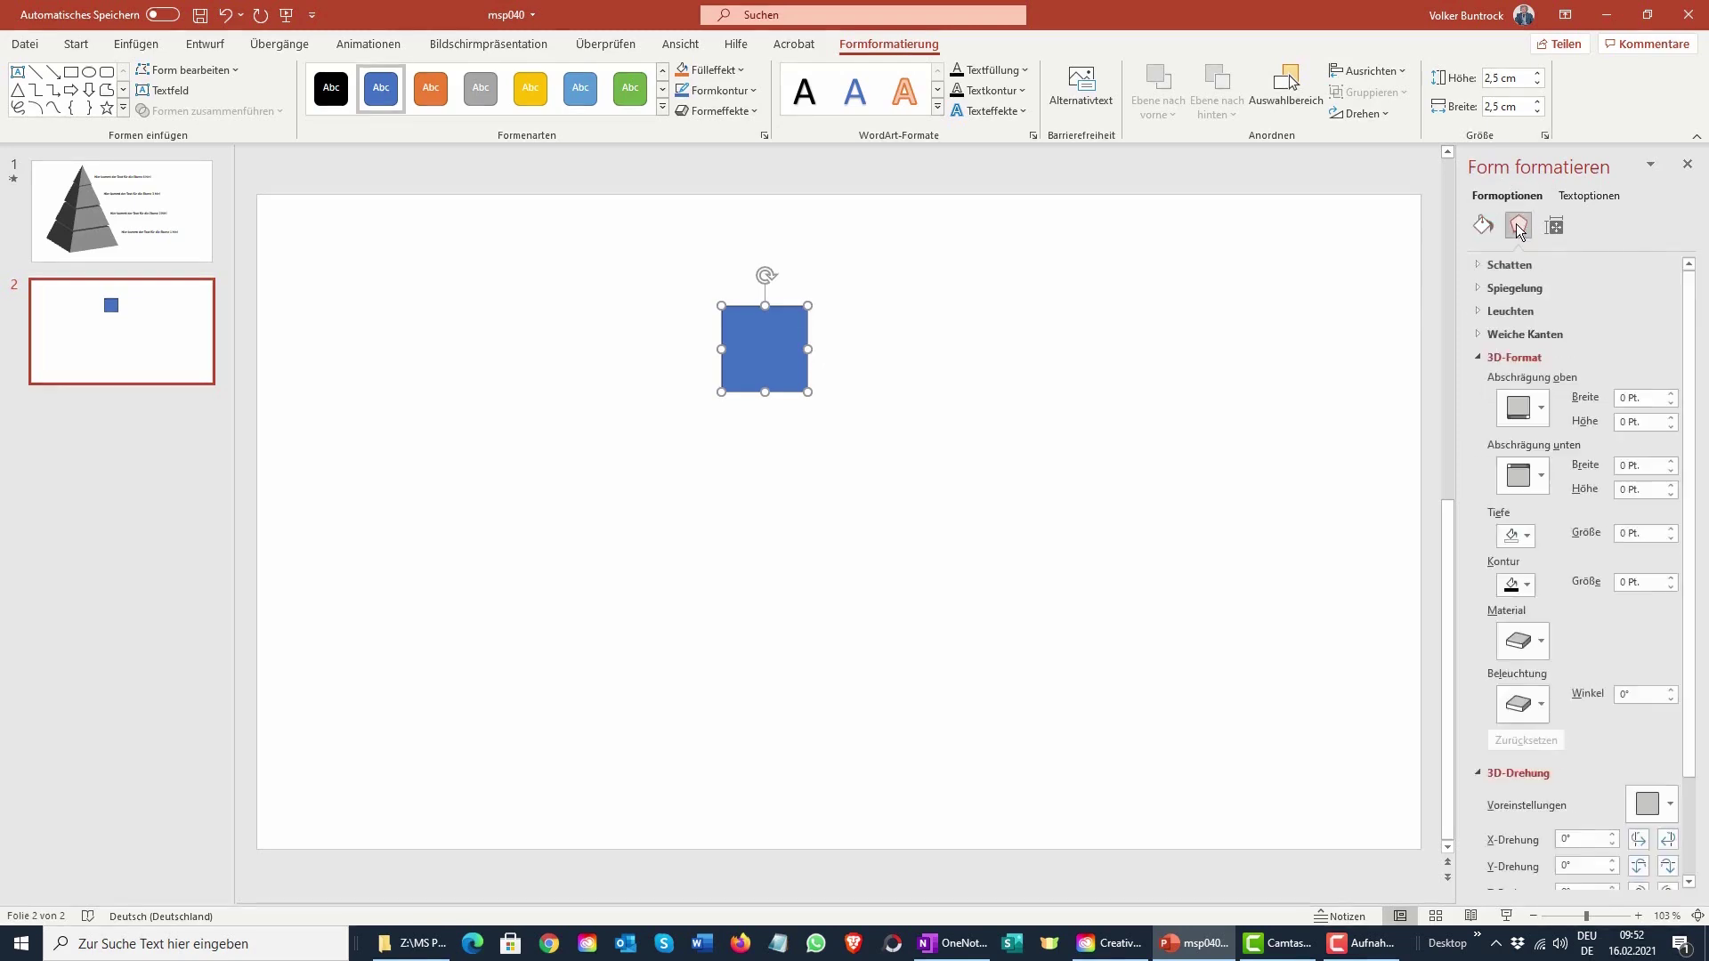
scroll(1522, 554, down, 2)
scroll(1522, 556, down, 2)
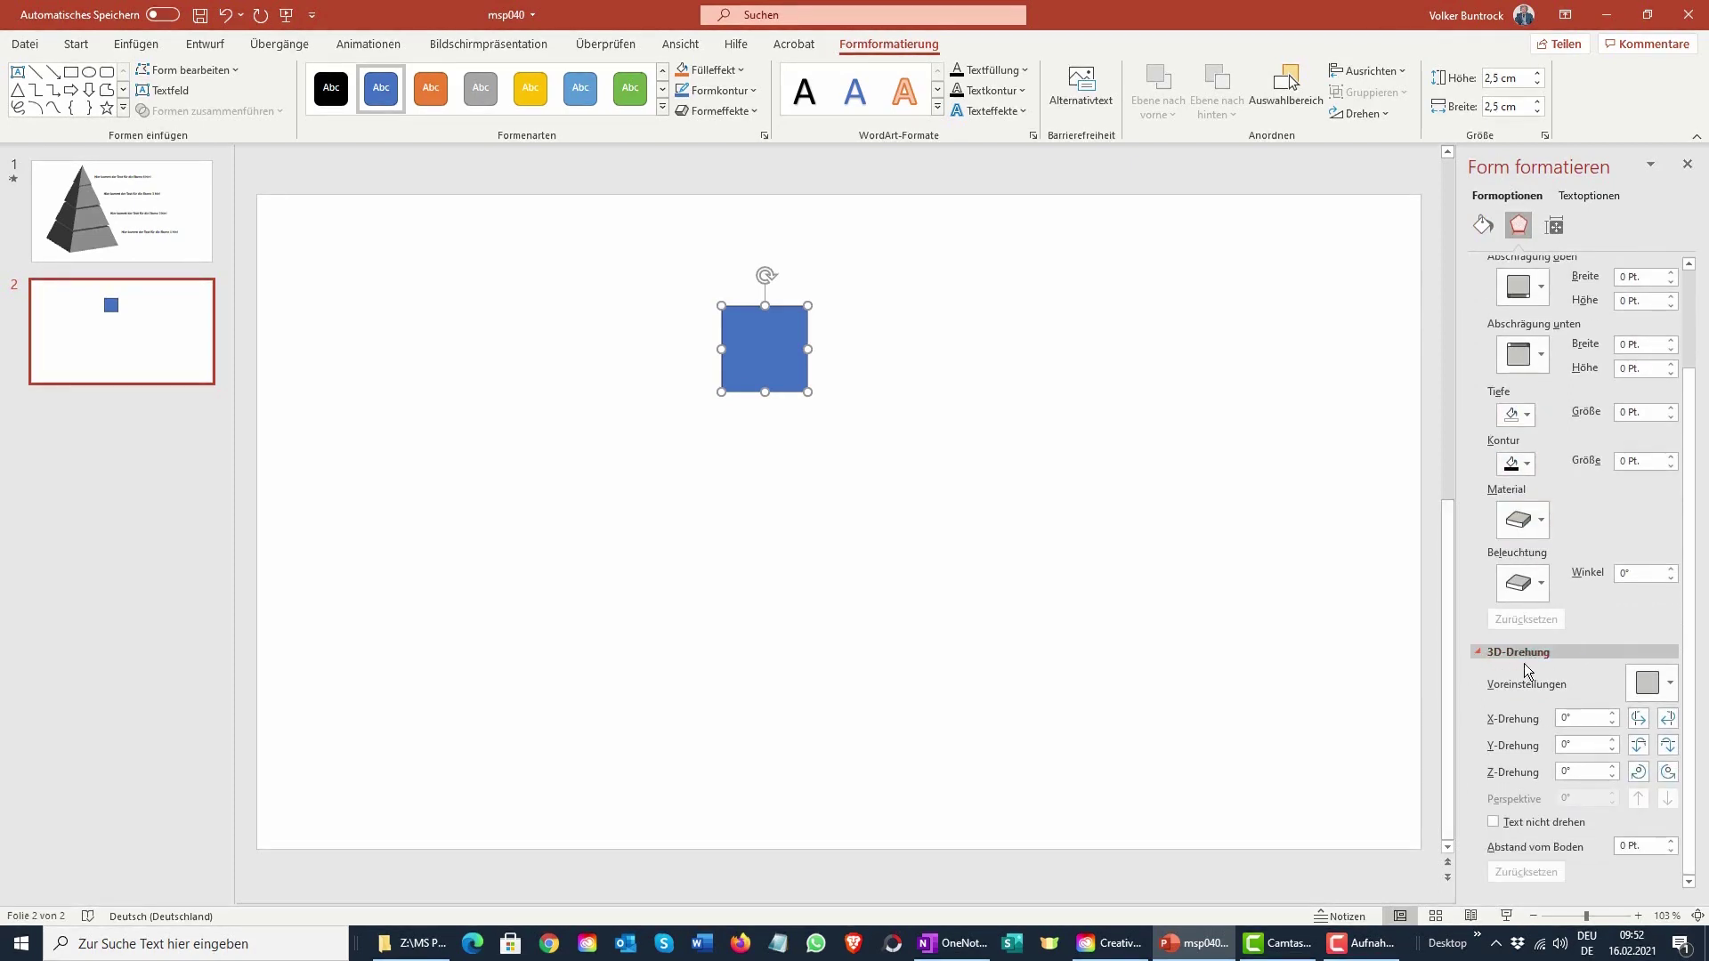
click(1663, 683)
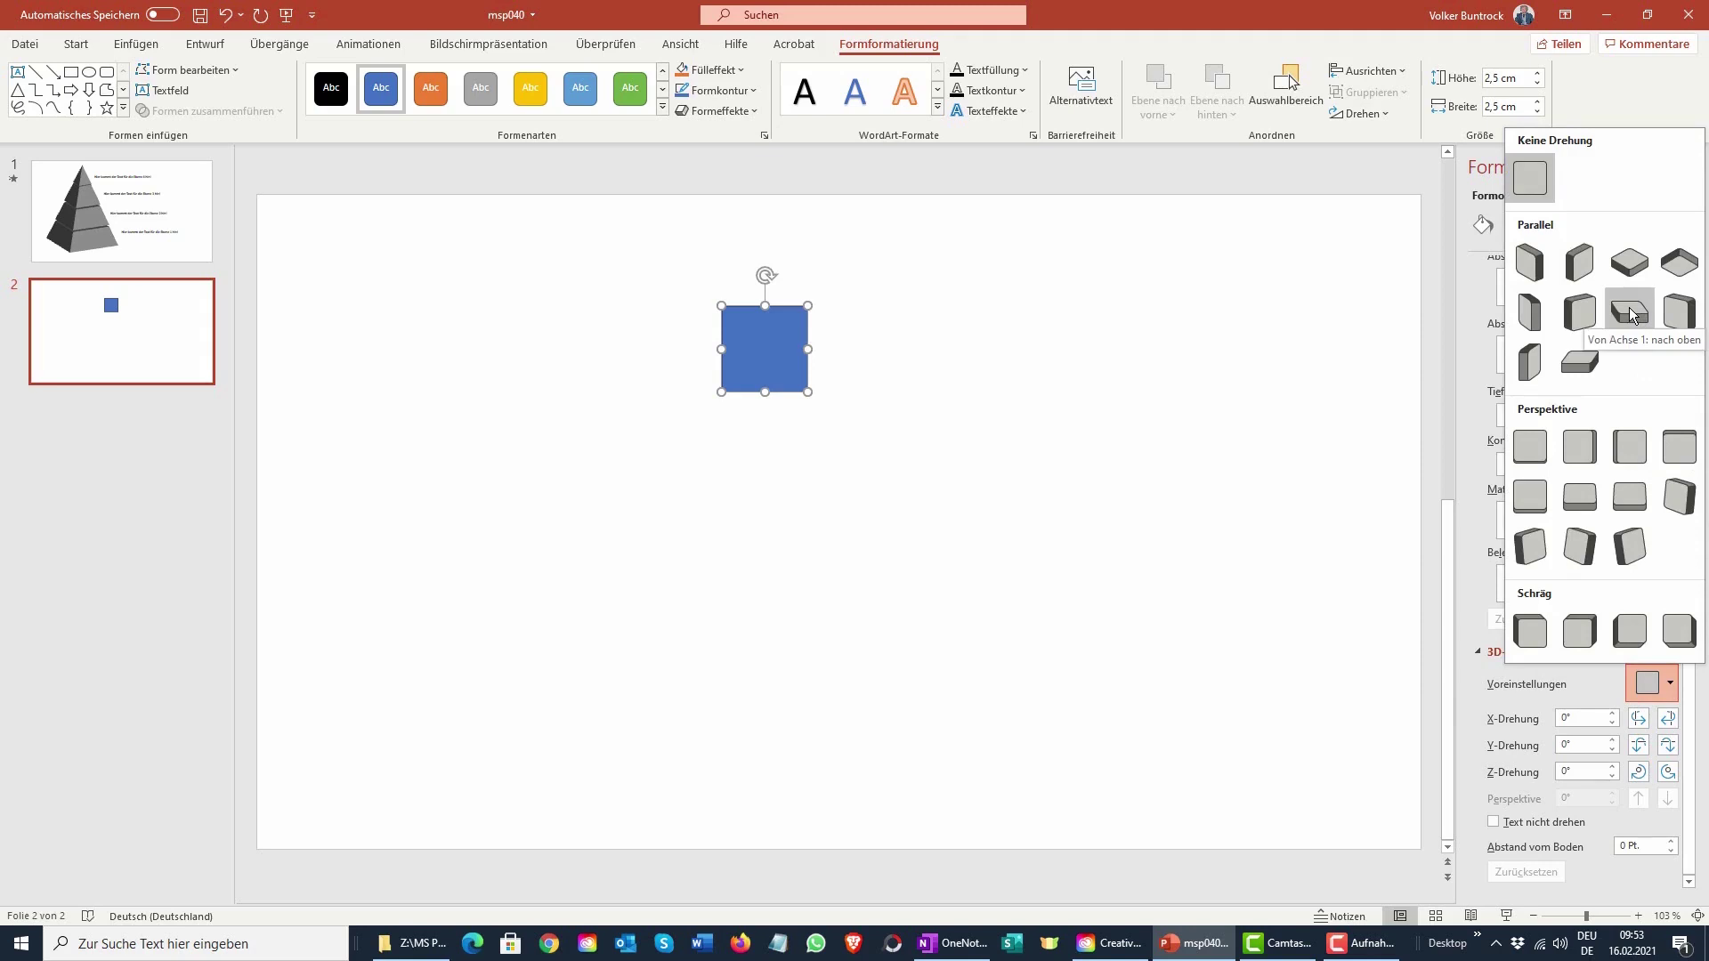
click(1630, 310)
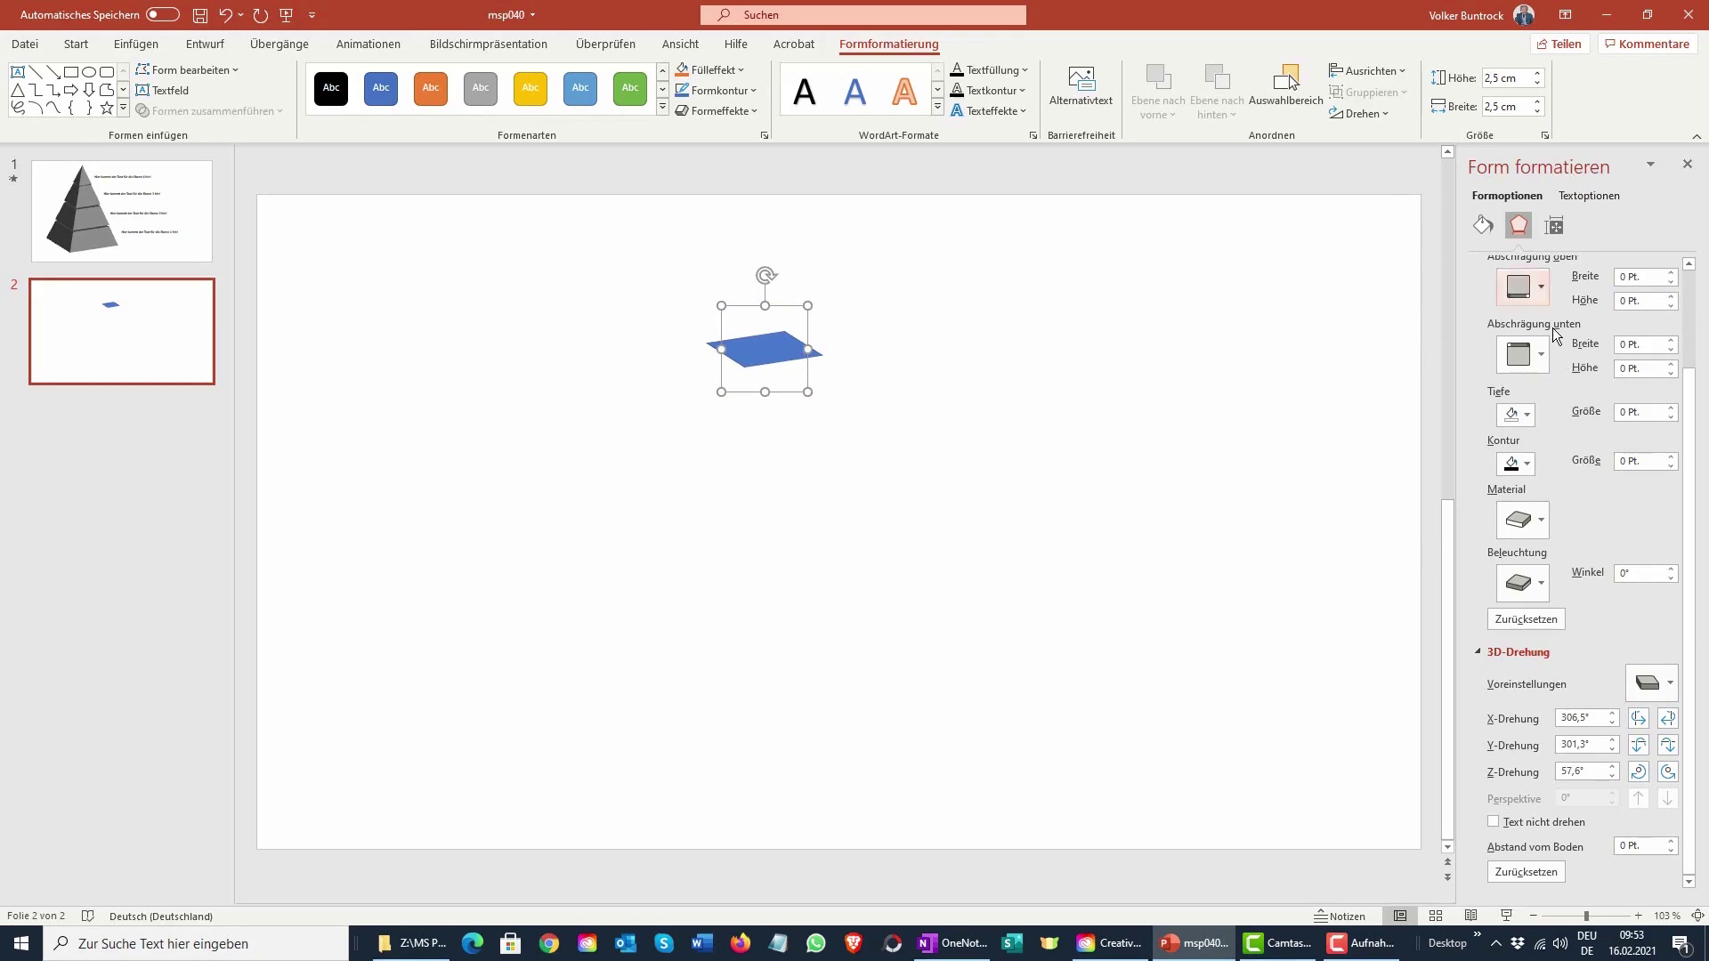
scroll(1535, 330, up, 2)
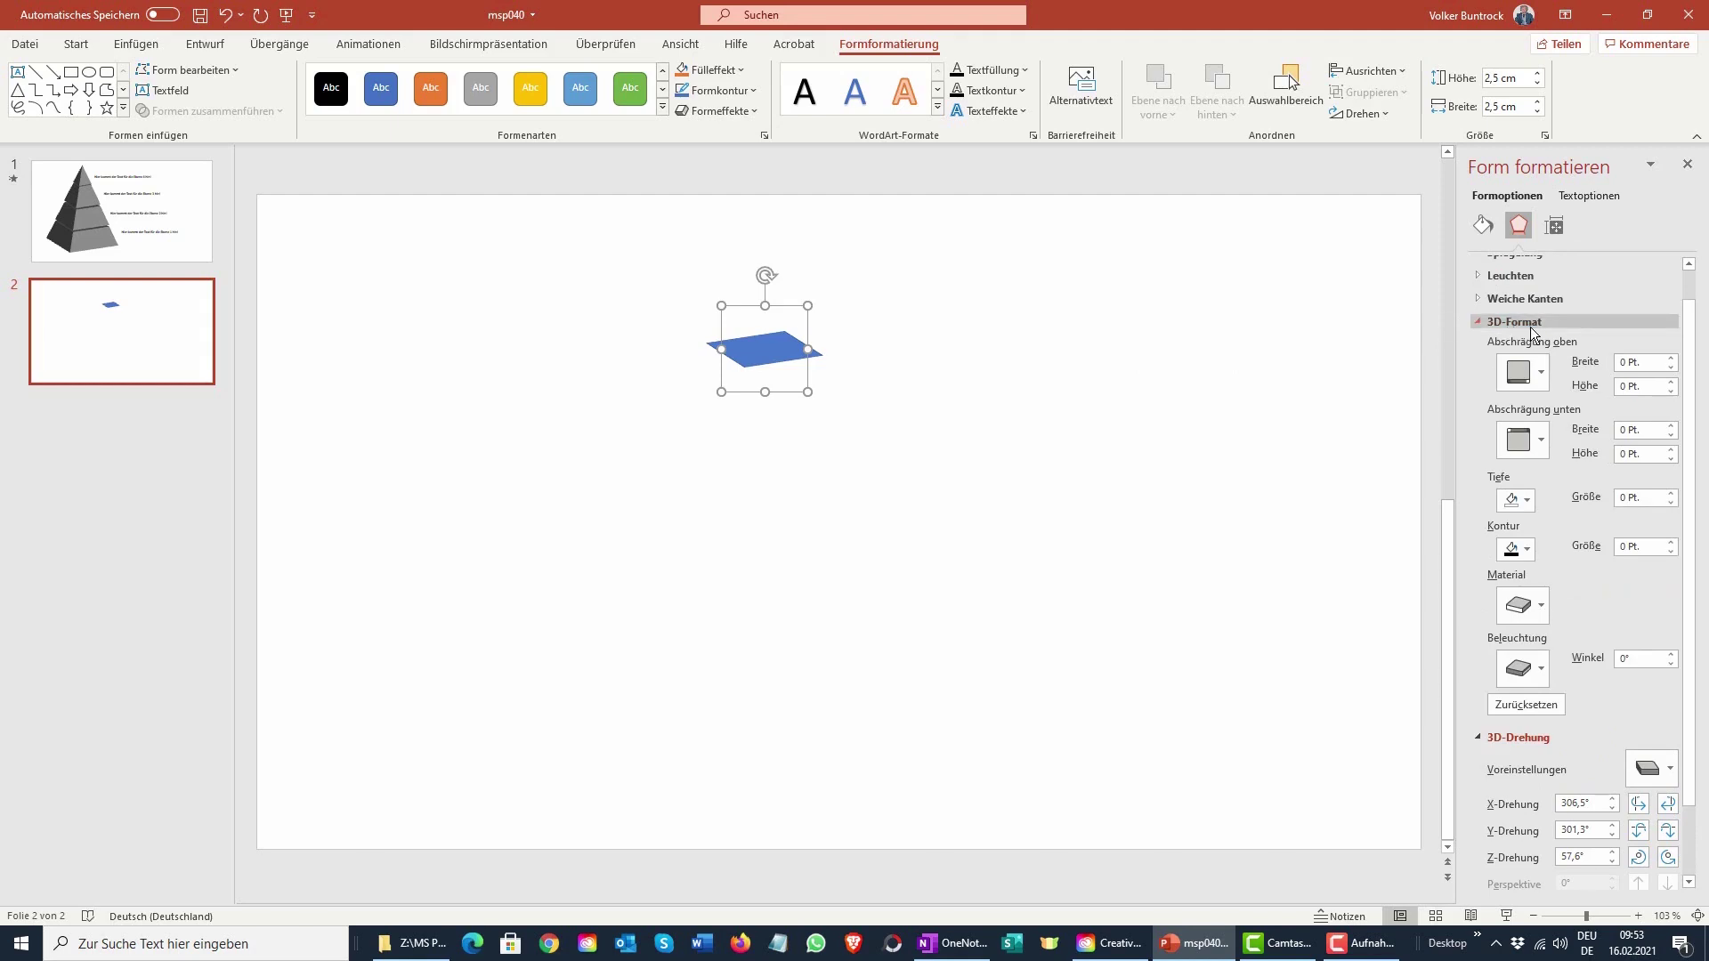
- Give the square a 'Starke Abschrägung' top bevel, 36 pt wide and 100 pt high, and move it up-left
scroll(1533, 333, down, 1)
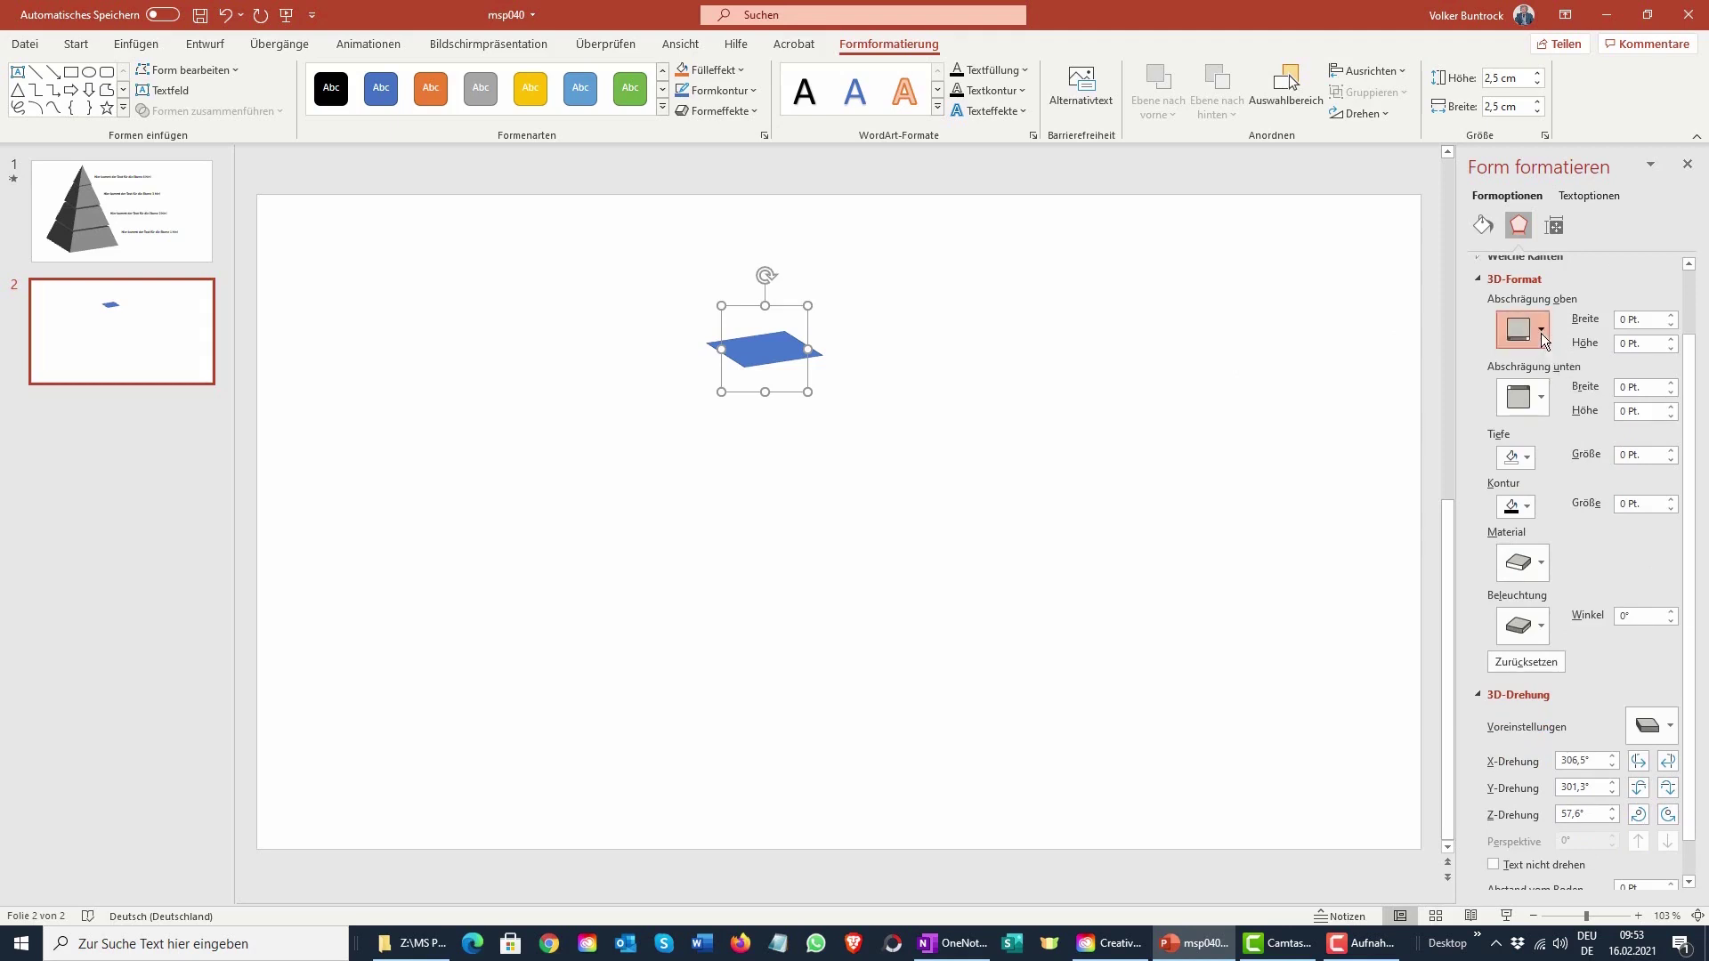
click(1541, 333)
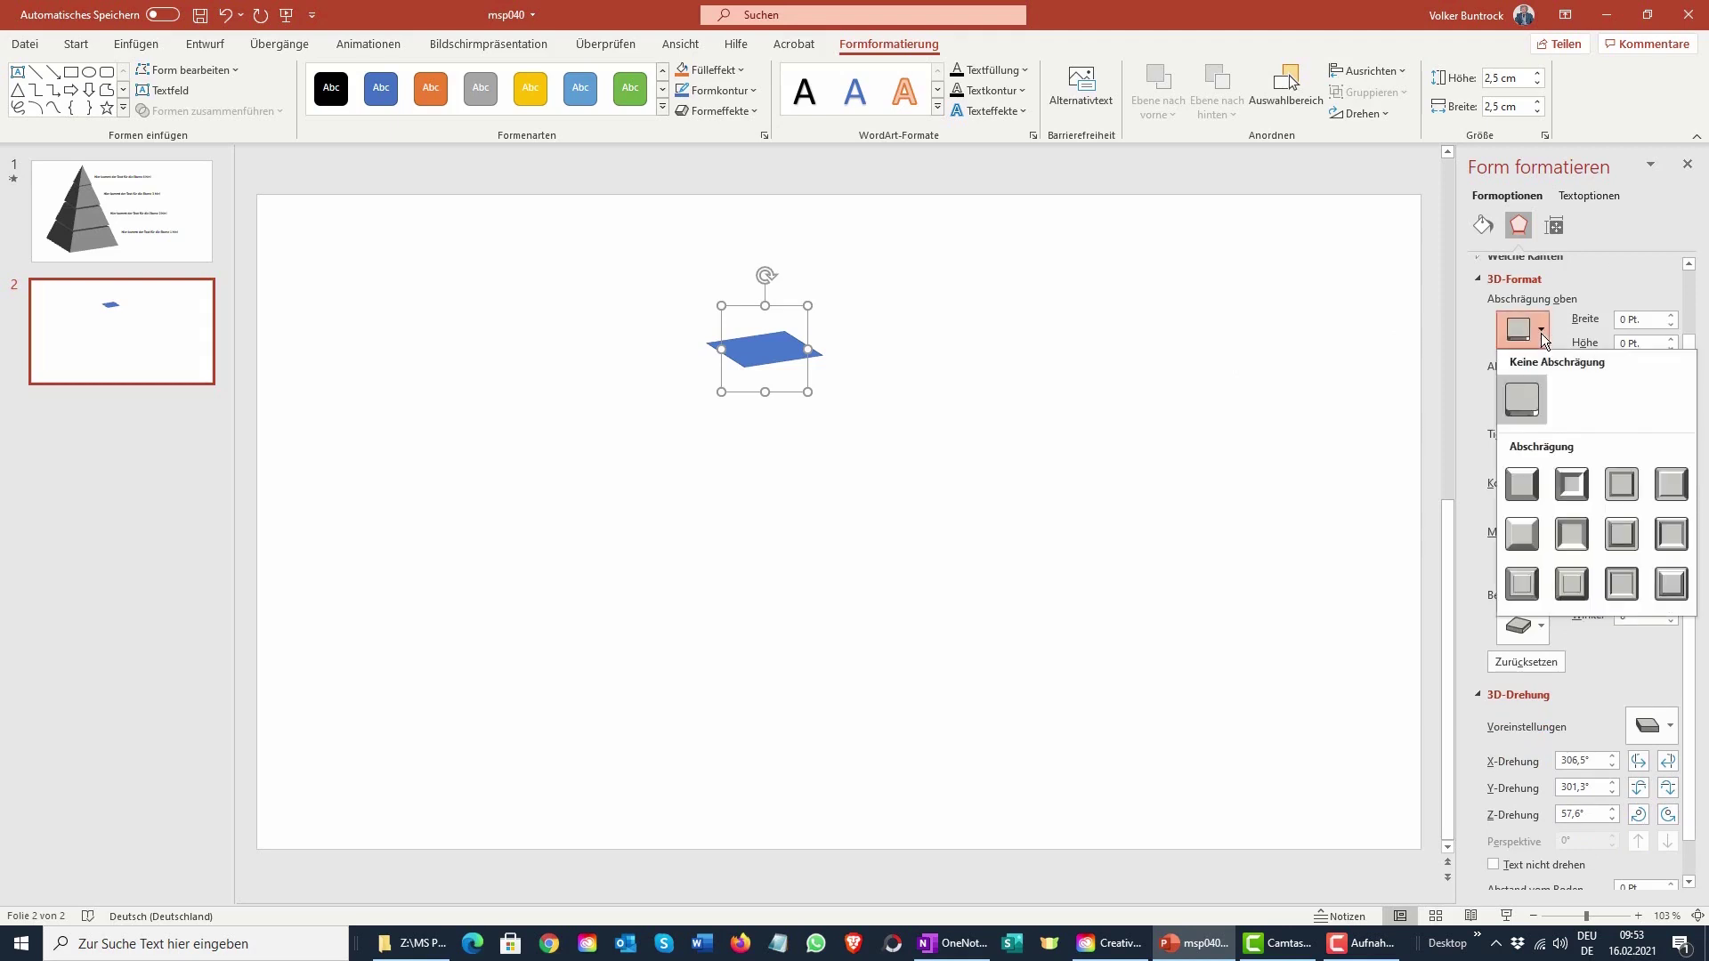
click(1521, 536)
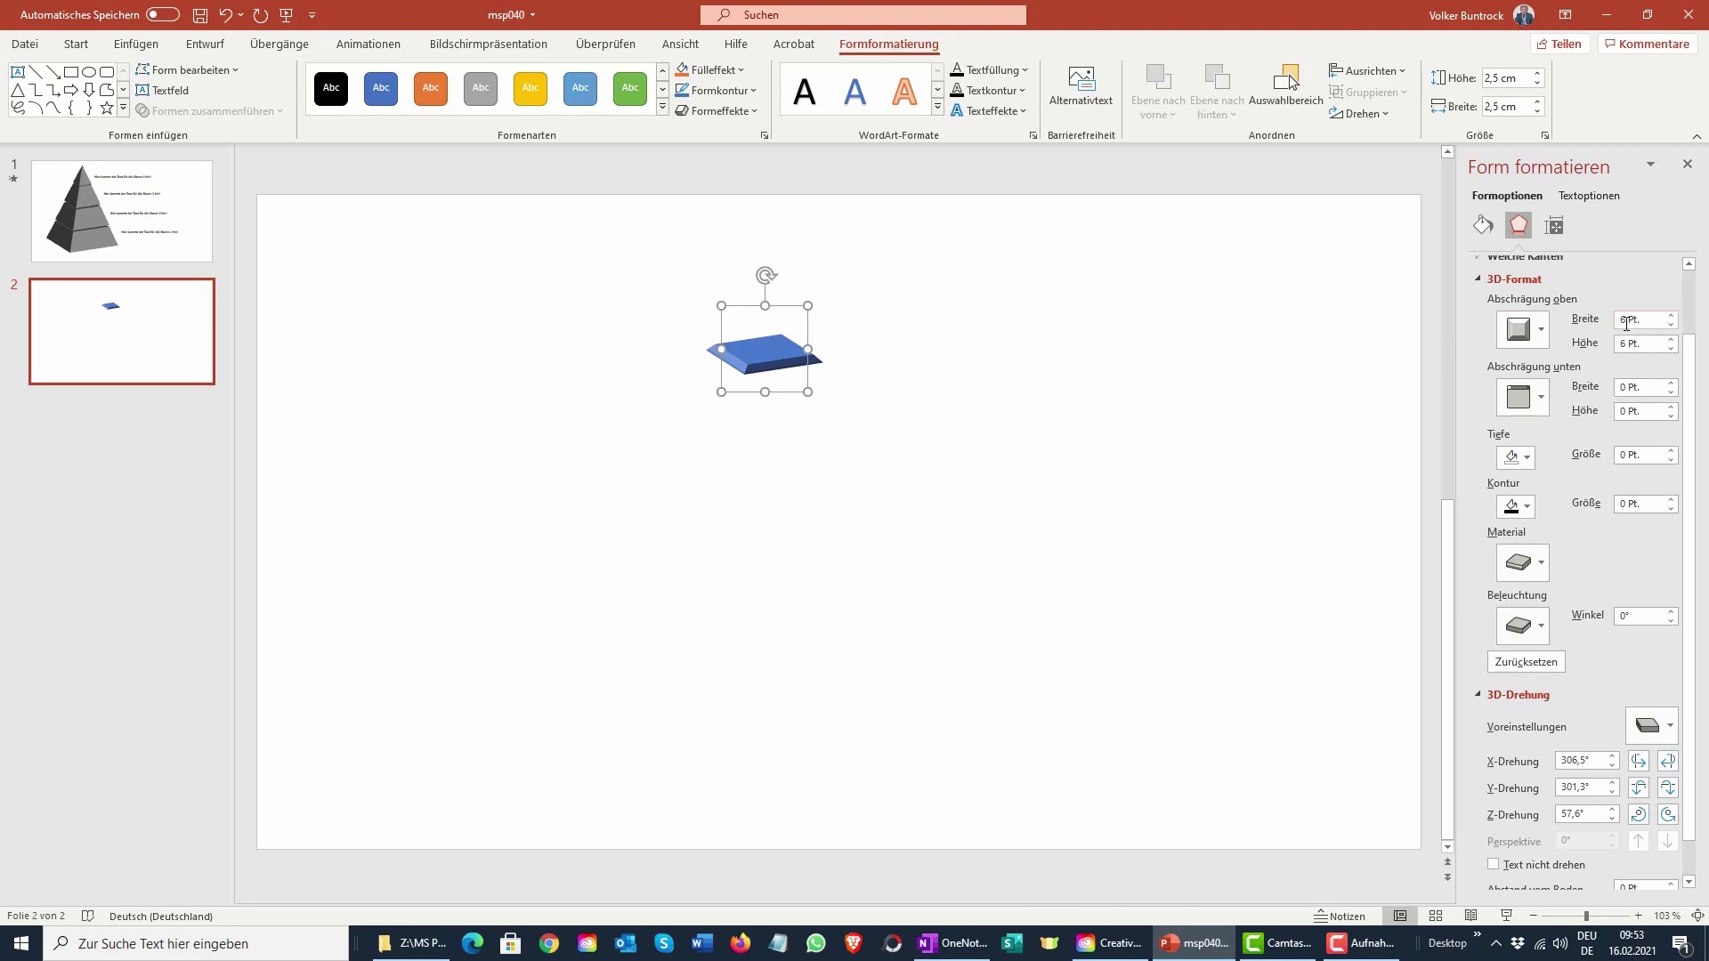
mouse_move(1632, 319)
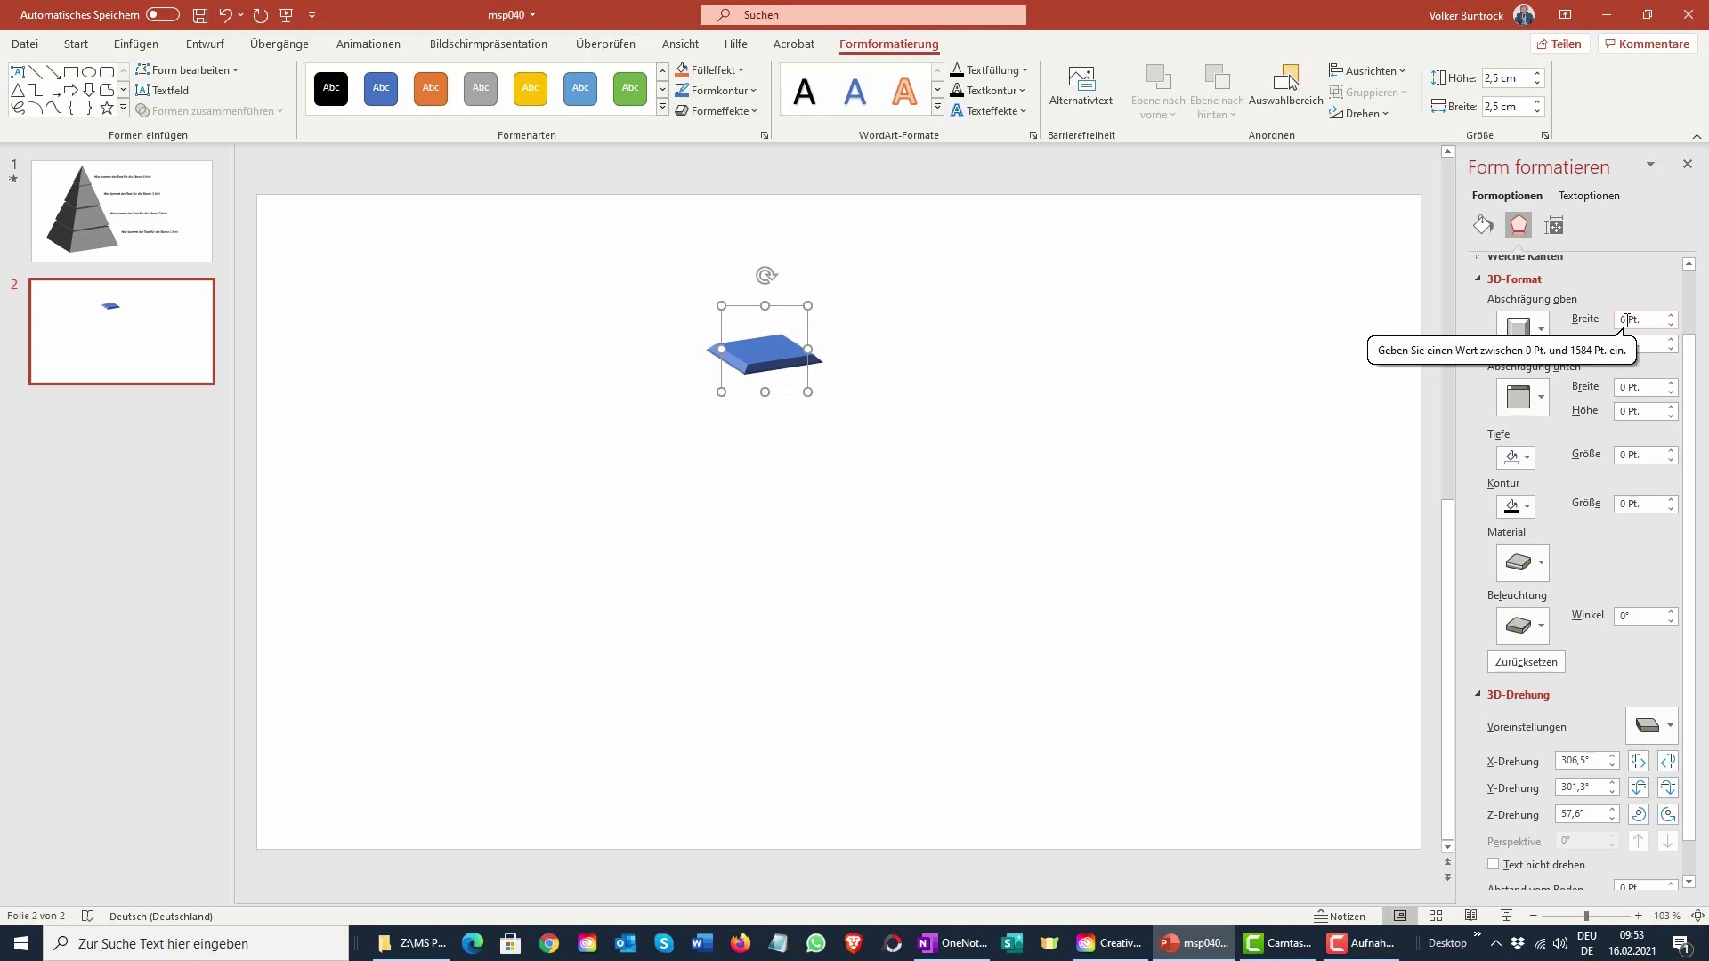
double_click(1624, 319)
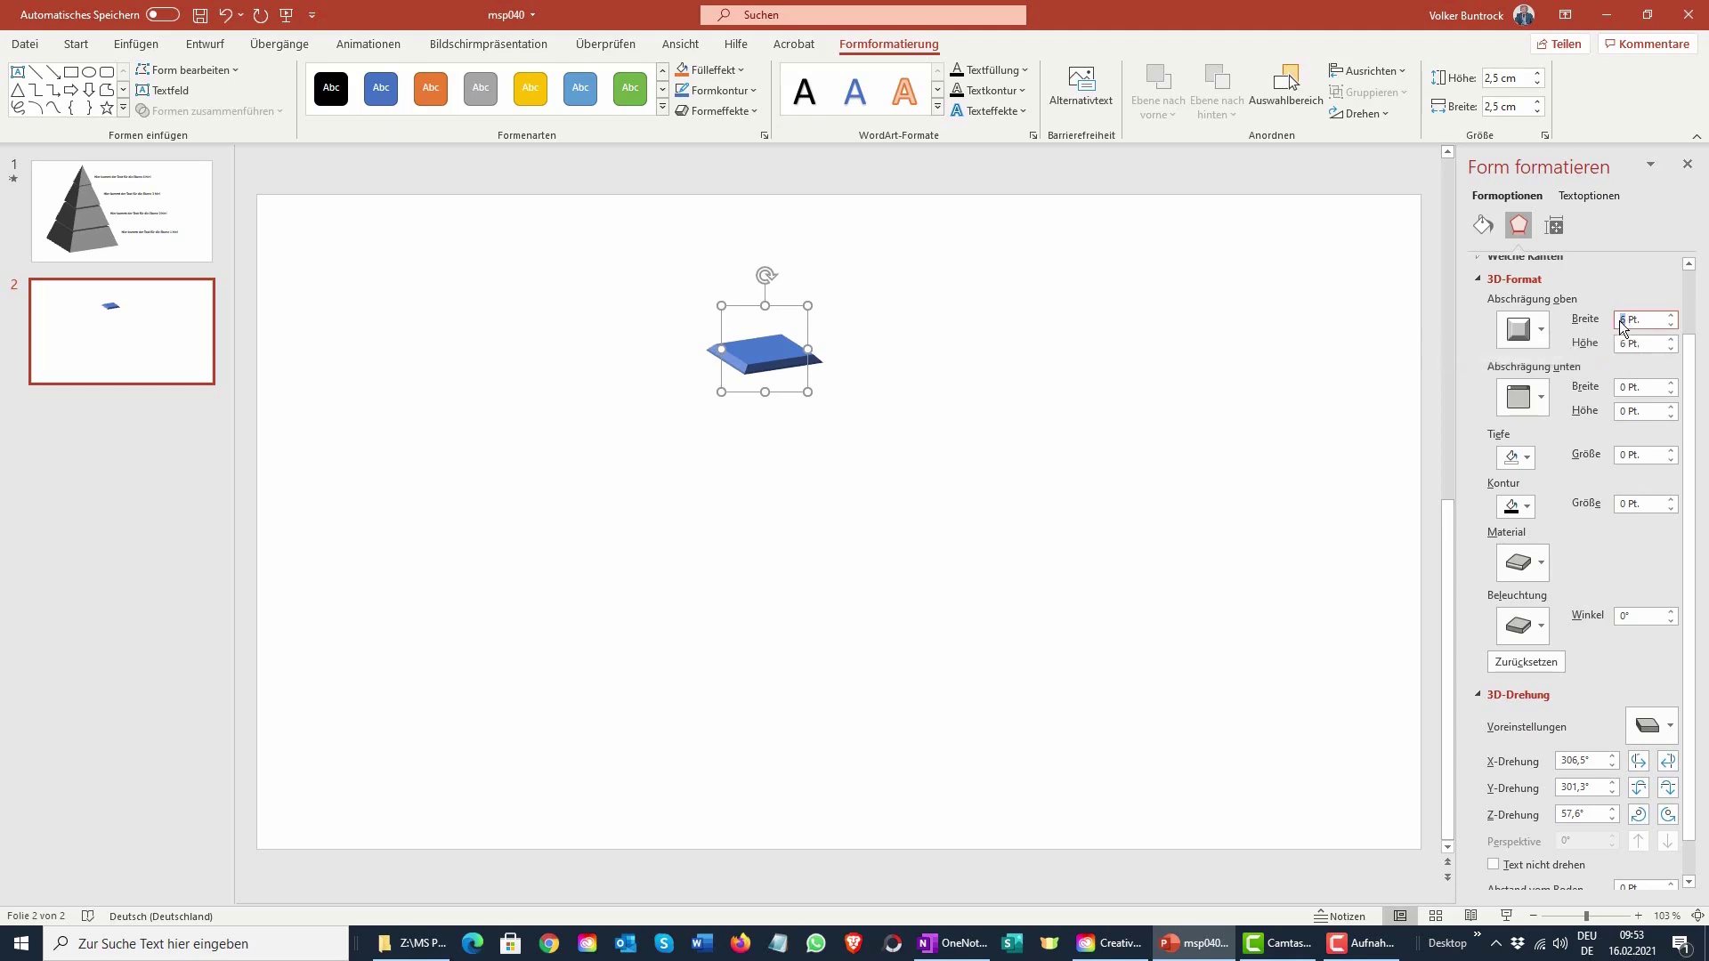
text(3)
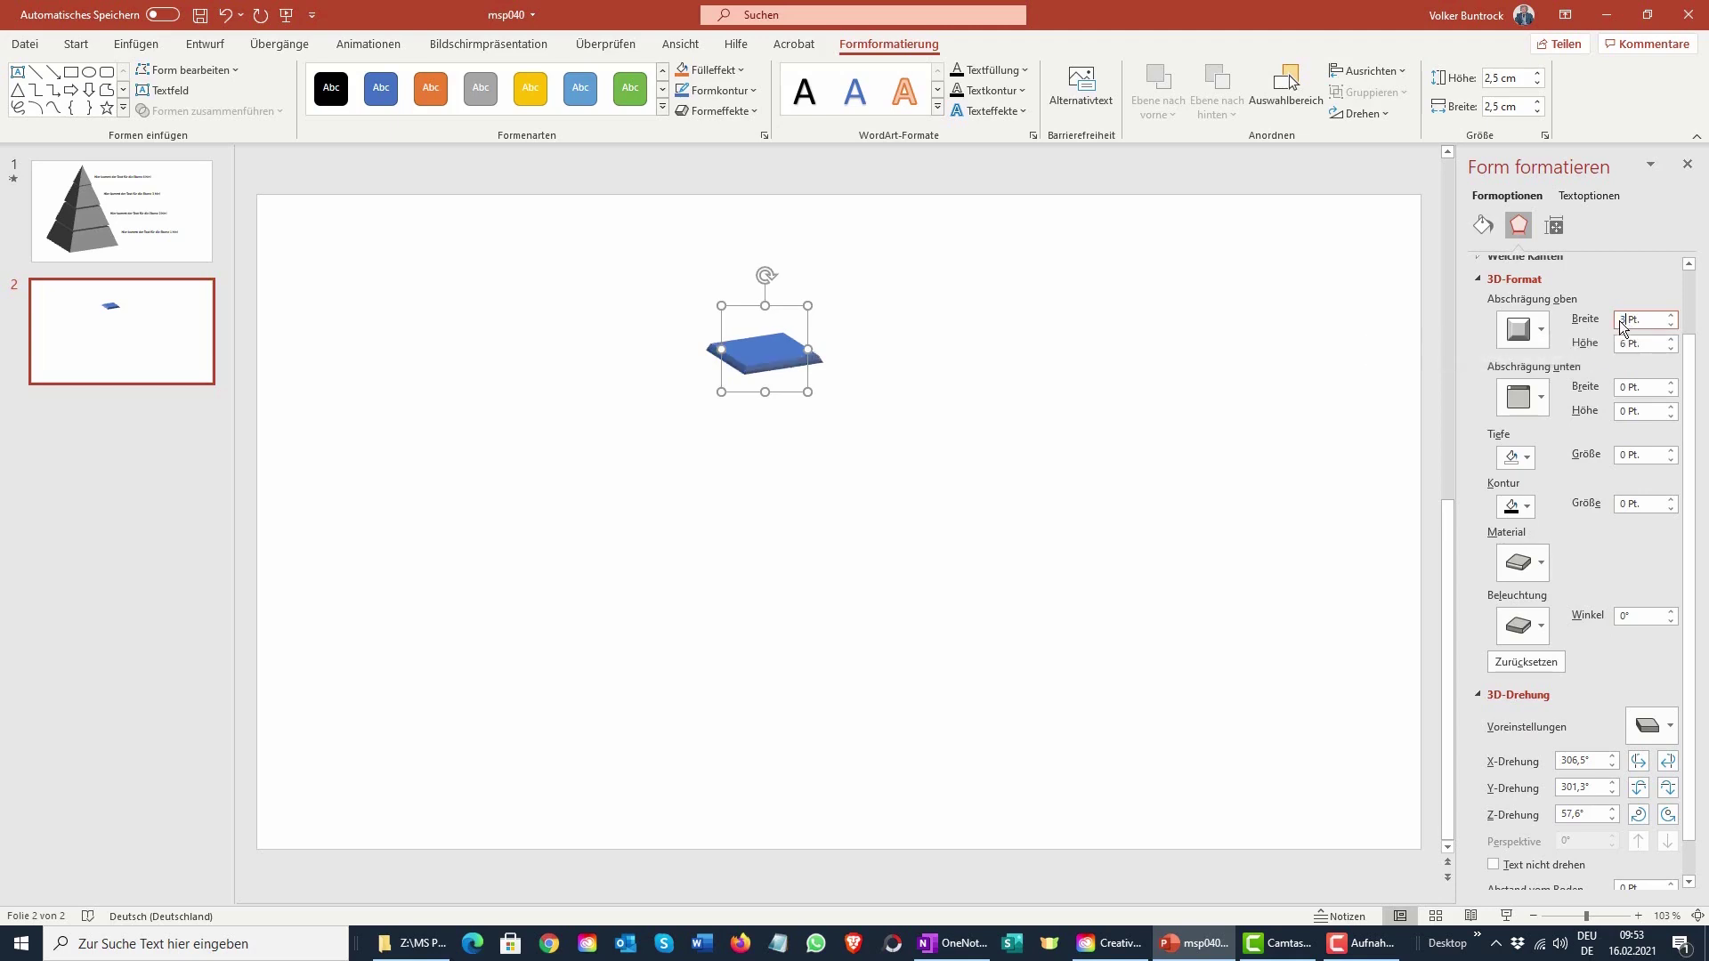
text(6)
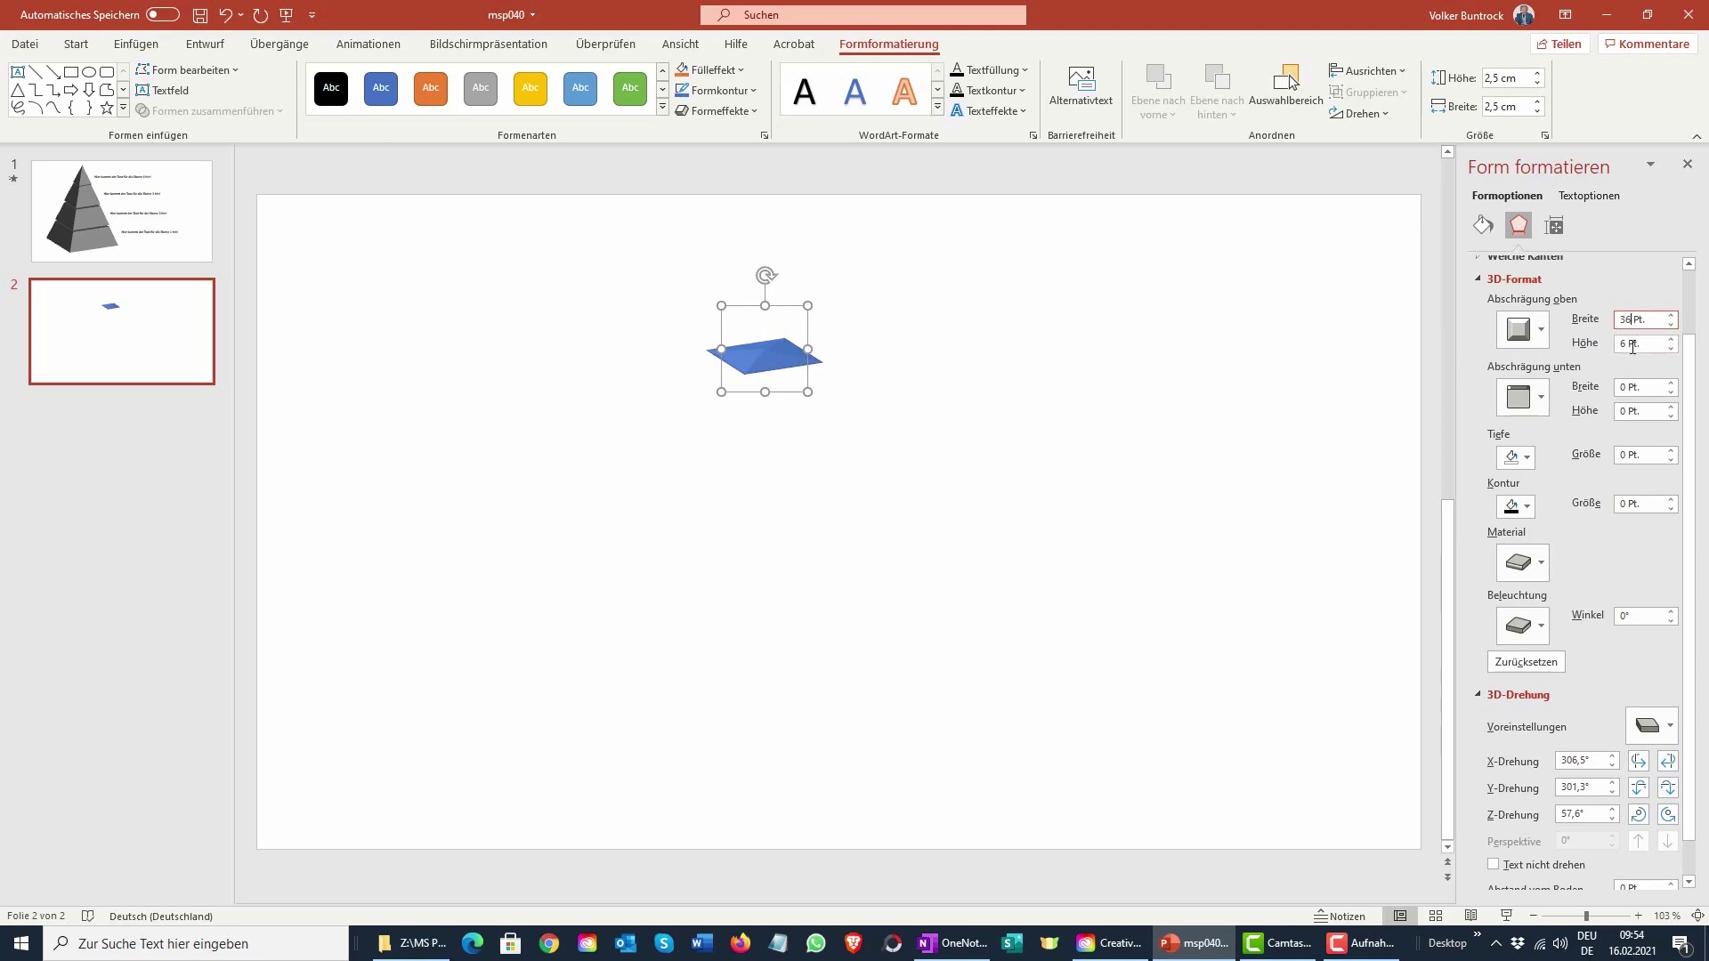
click(1626, 345)
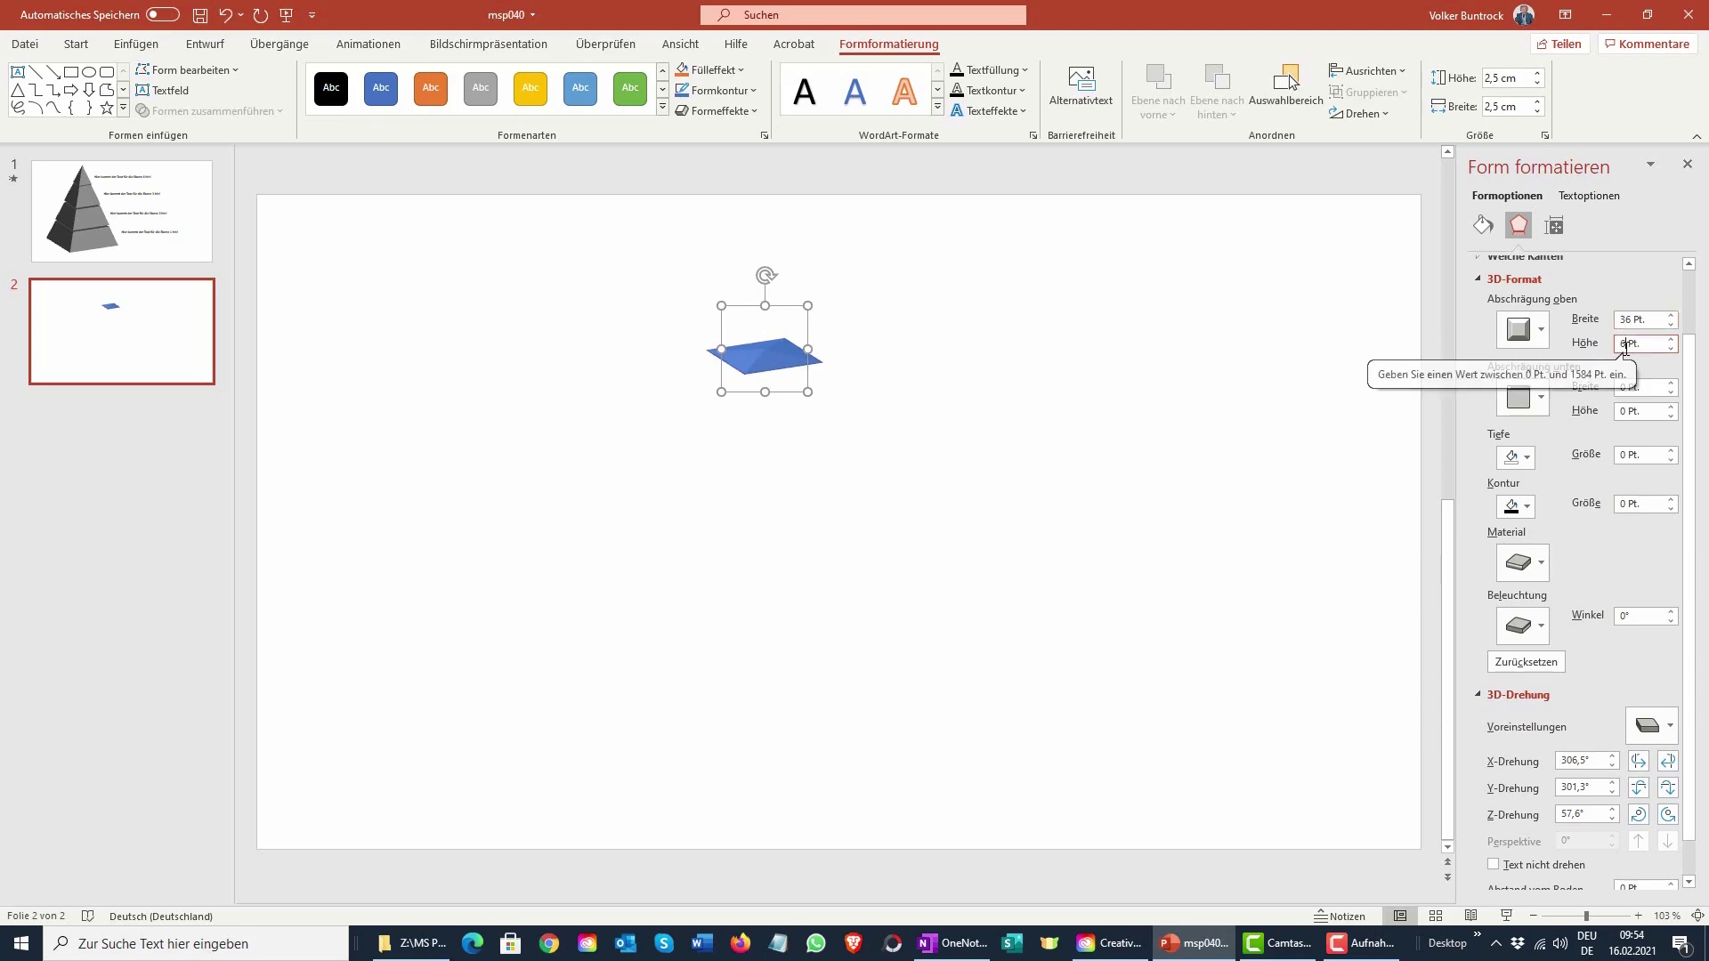
key(BackSpace)
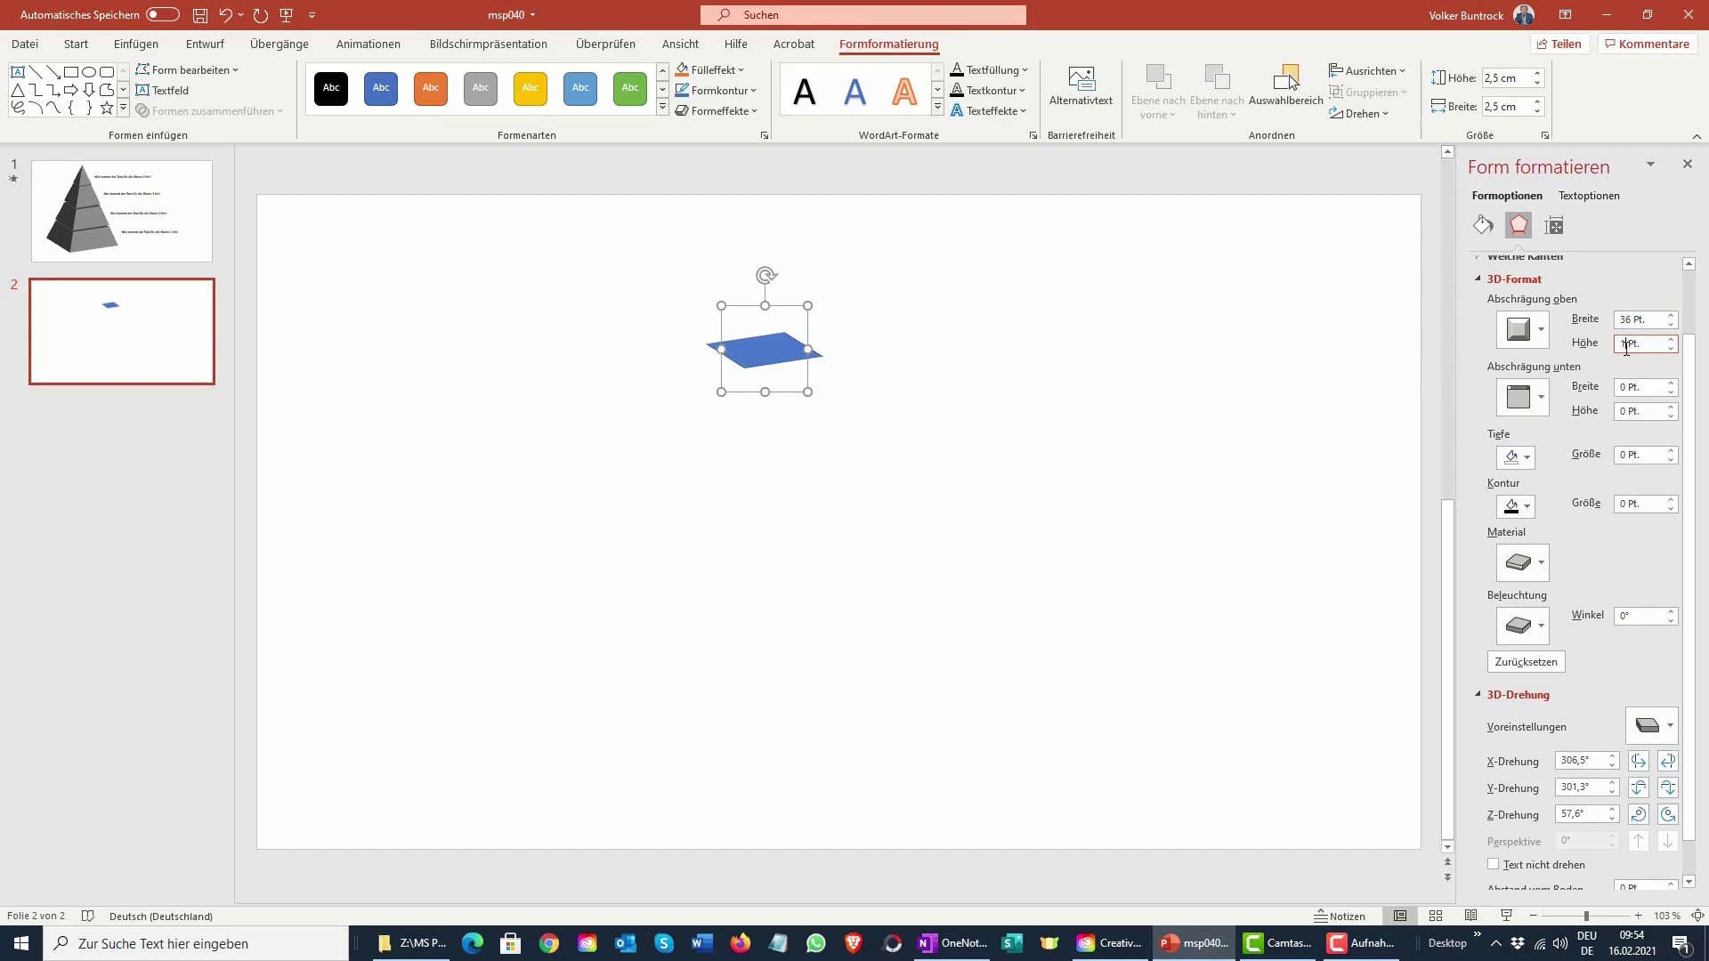
text(100)
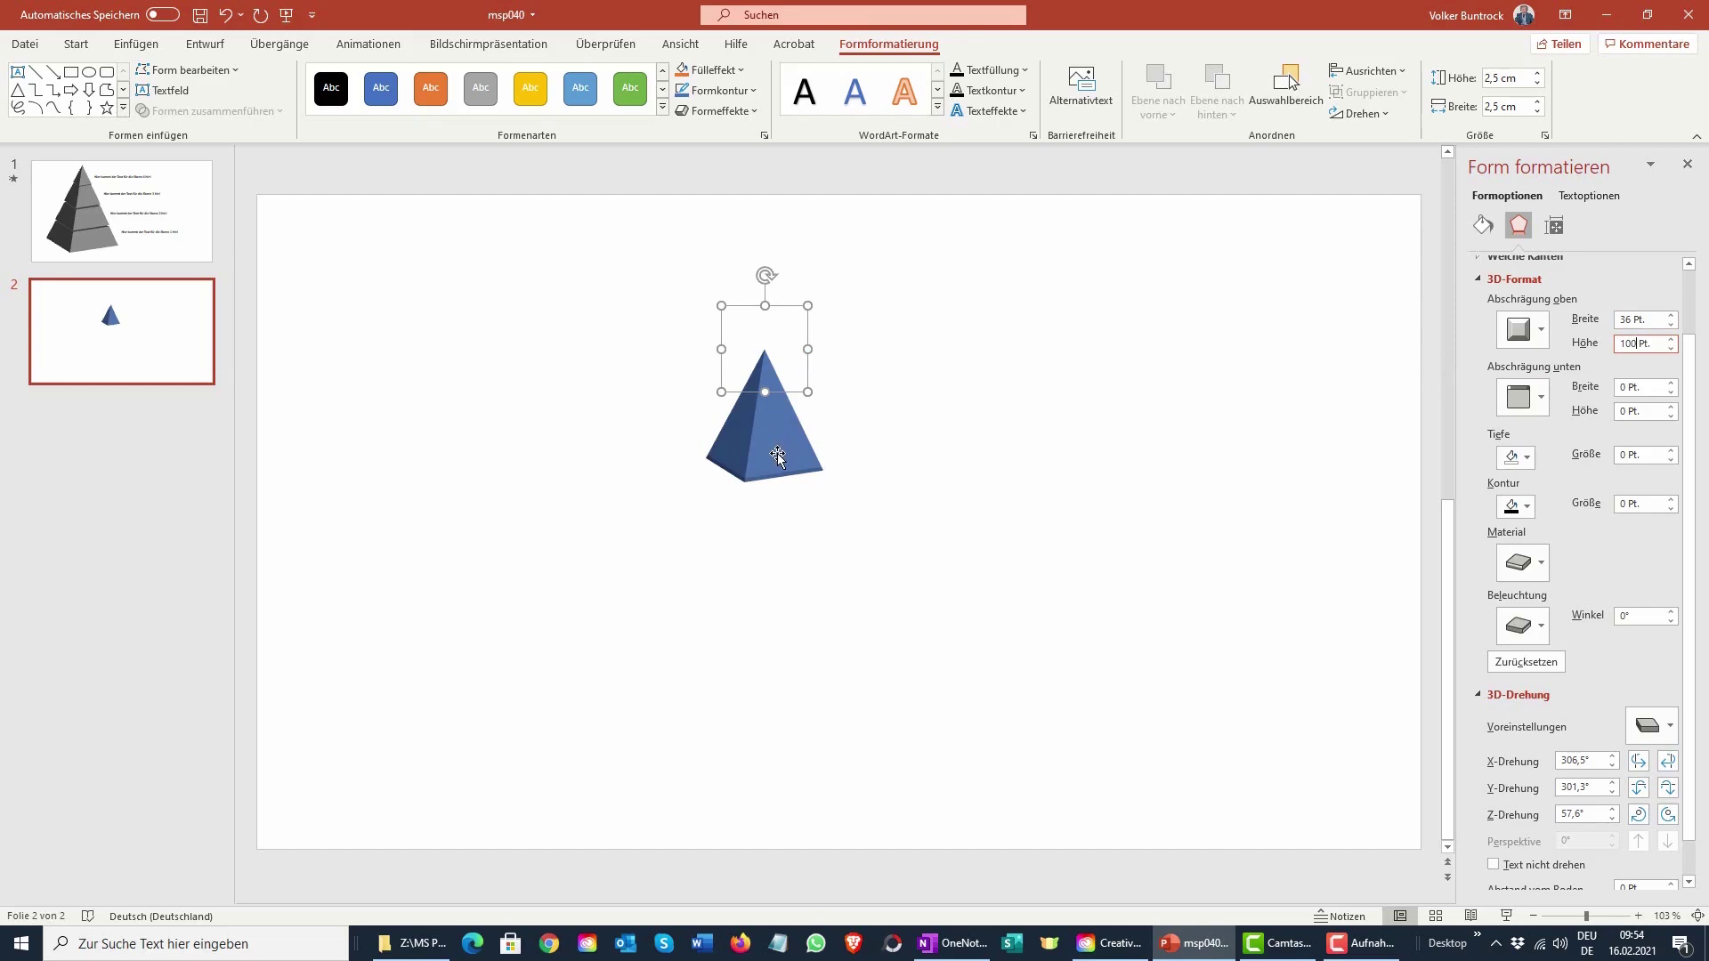
drag(776, 452, 697, 339)
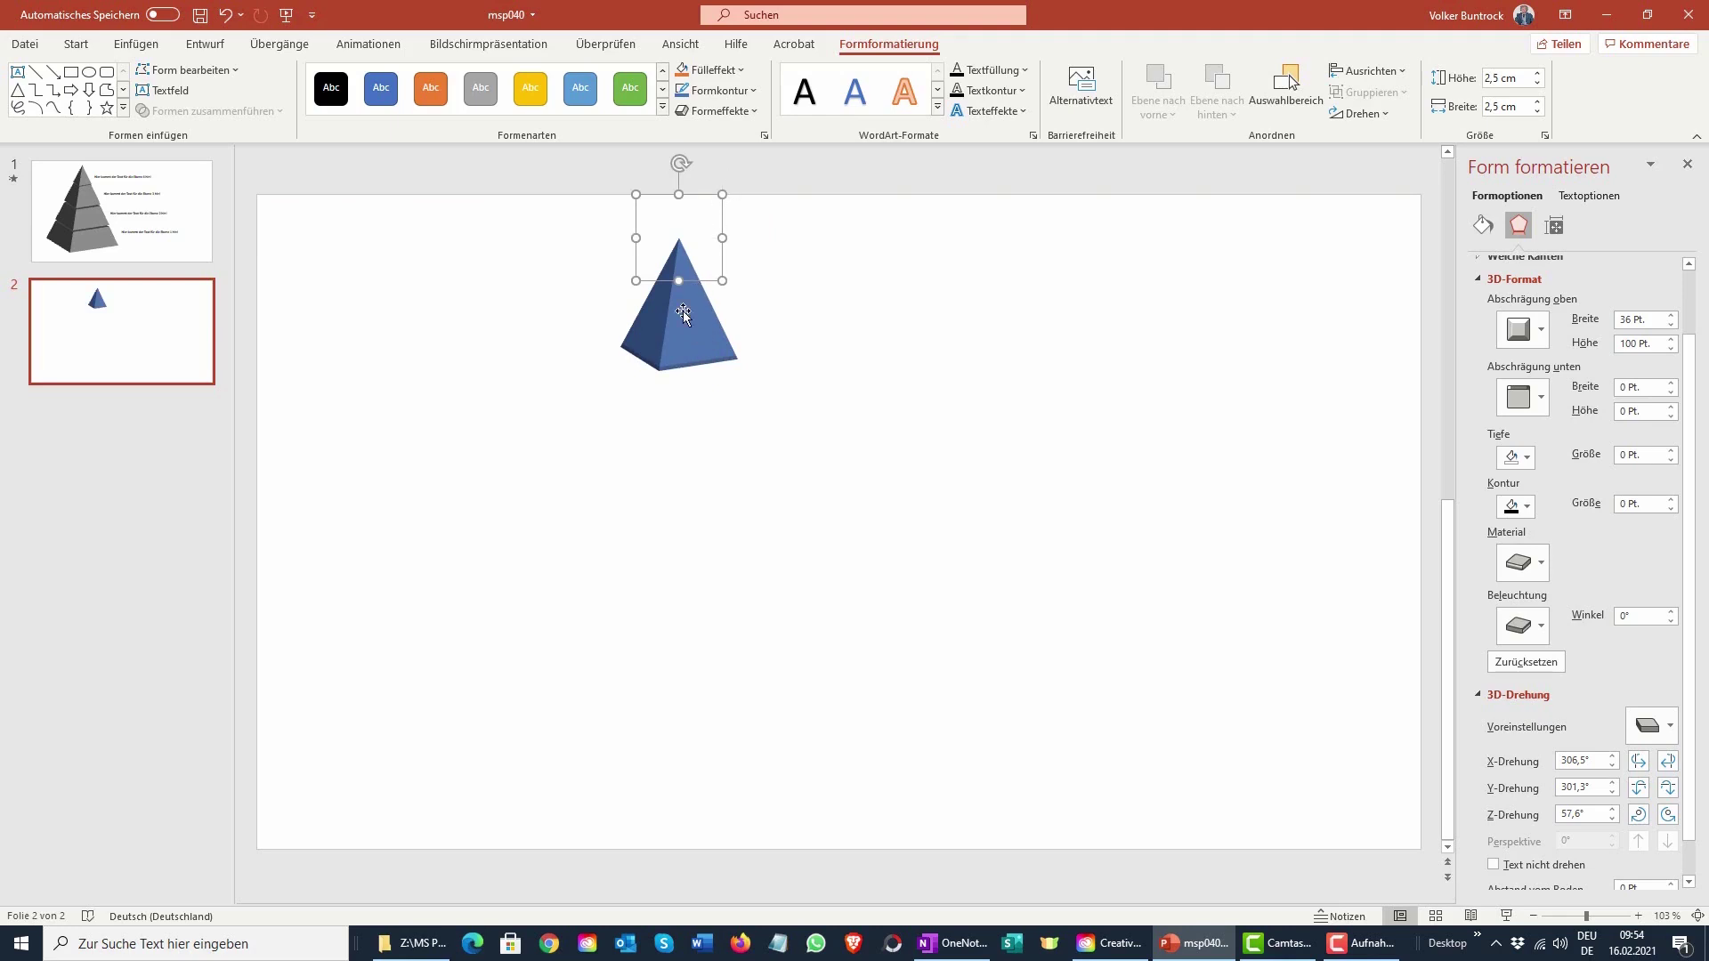
- Fill the pyramid grey and remove its outline
click(740, 68)
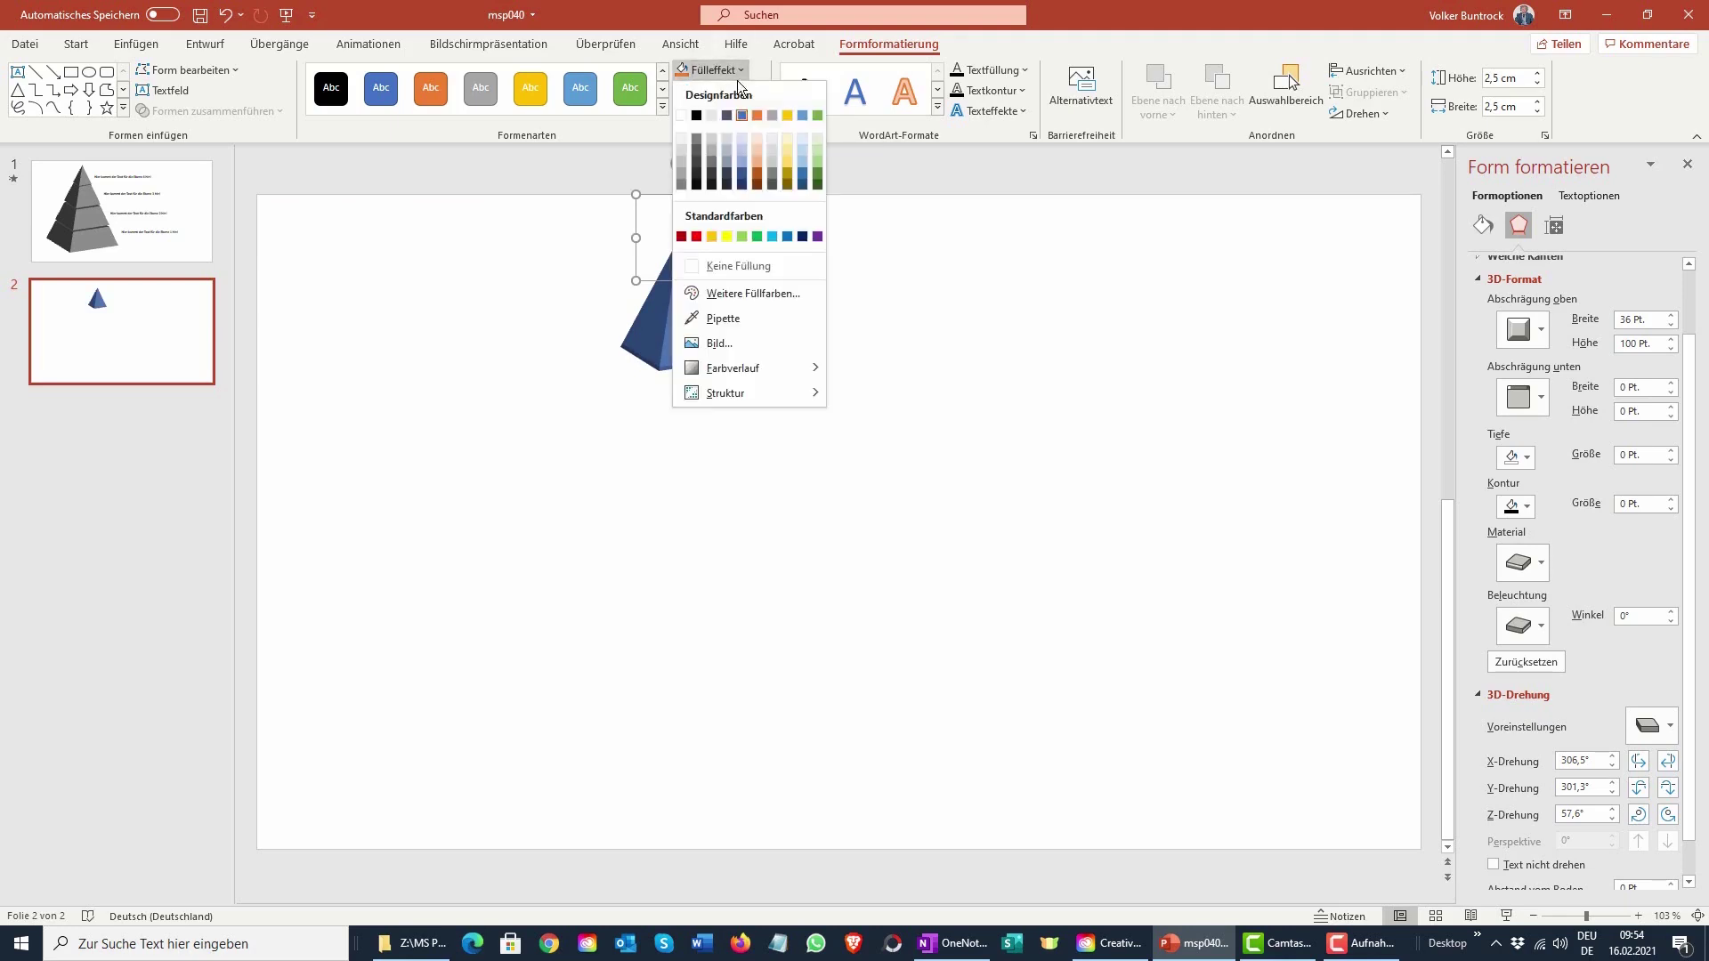
click(696, 139)
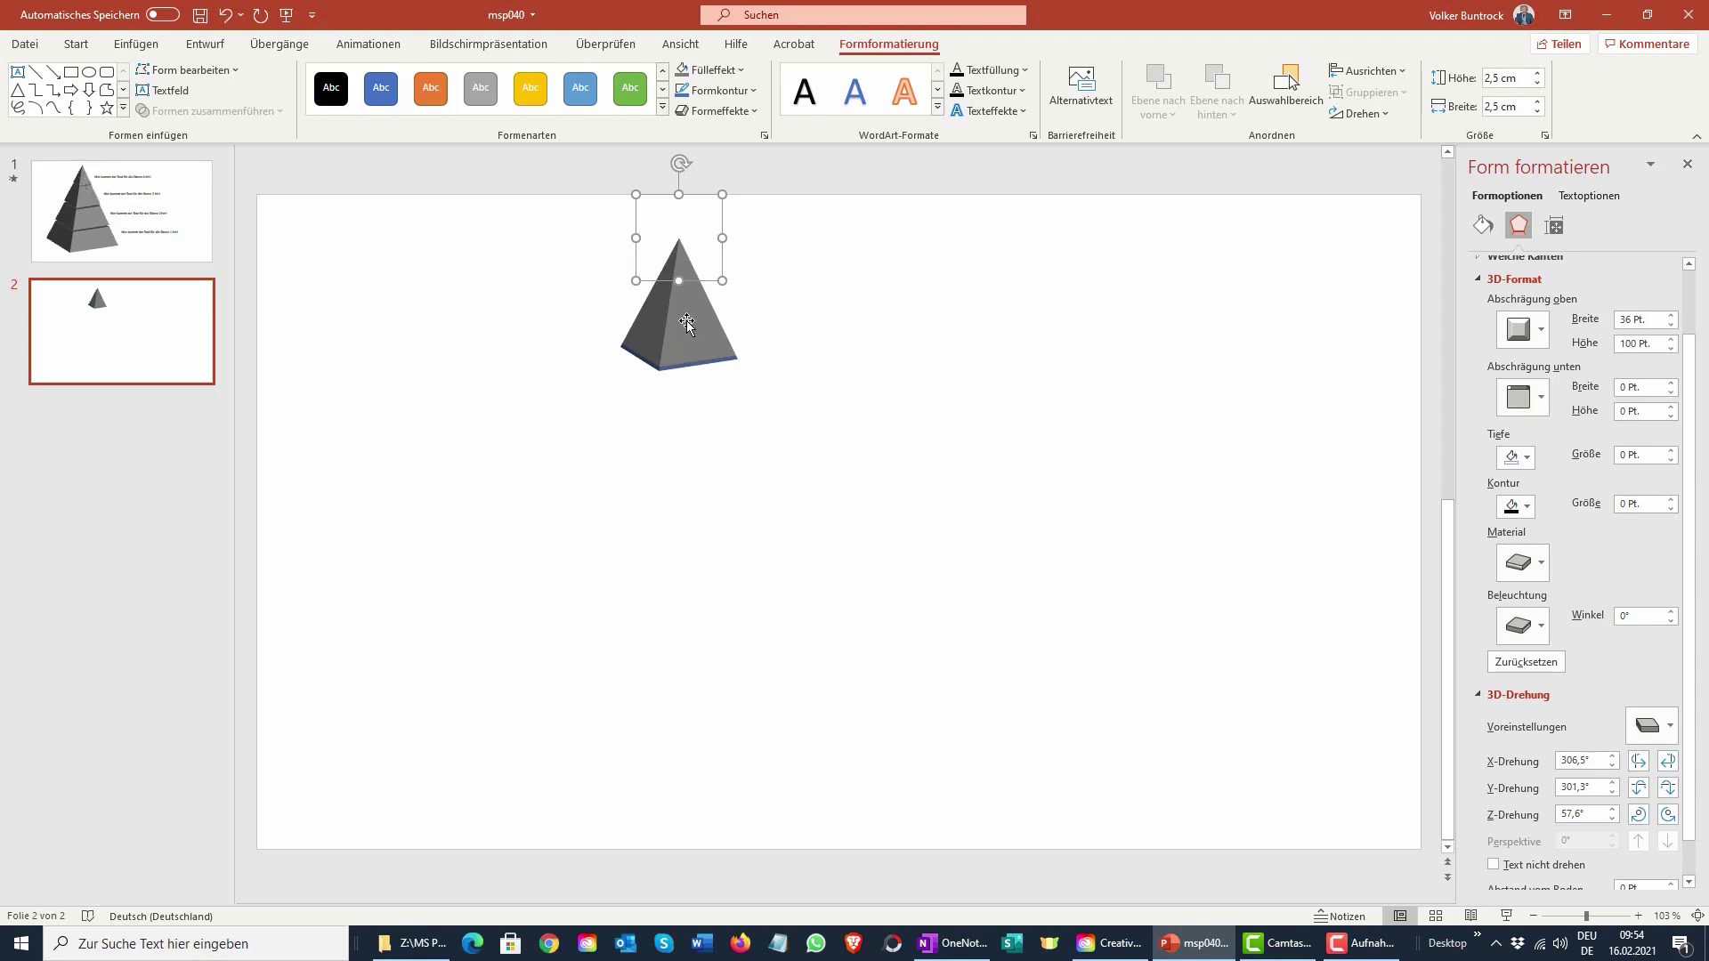
click(752, 92)
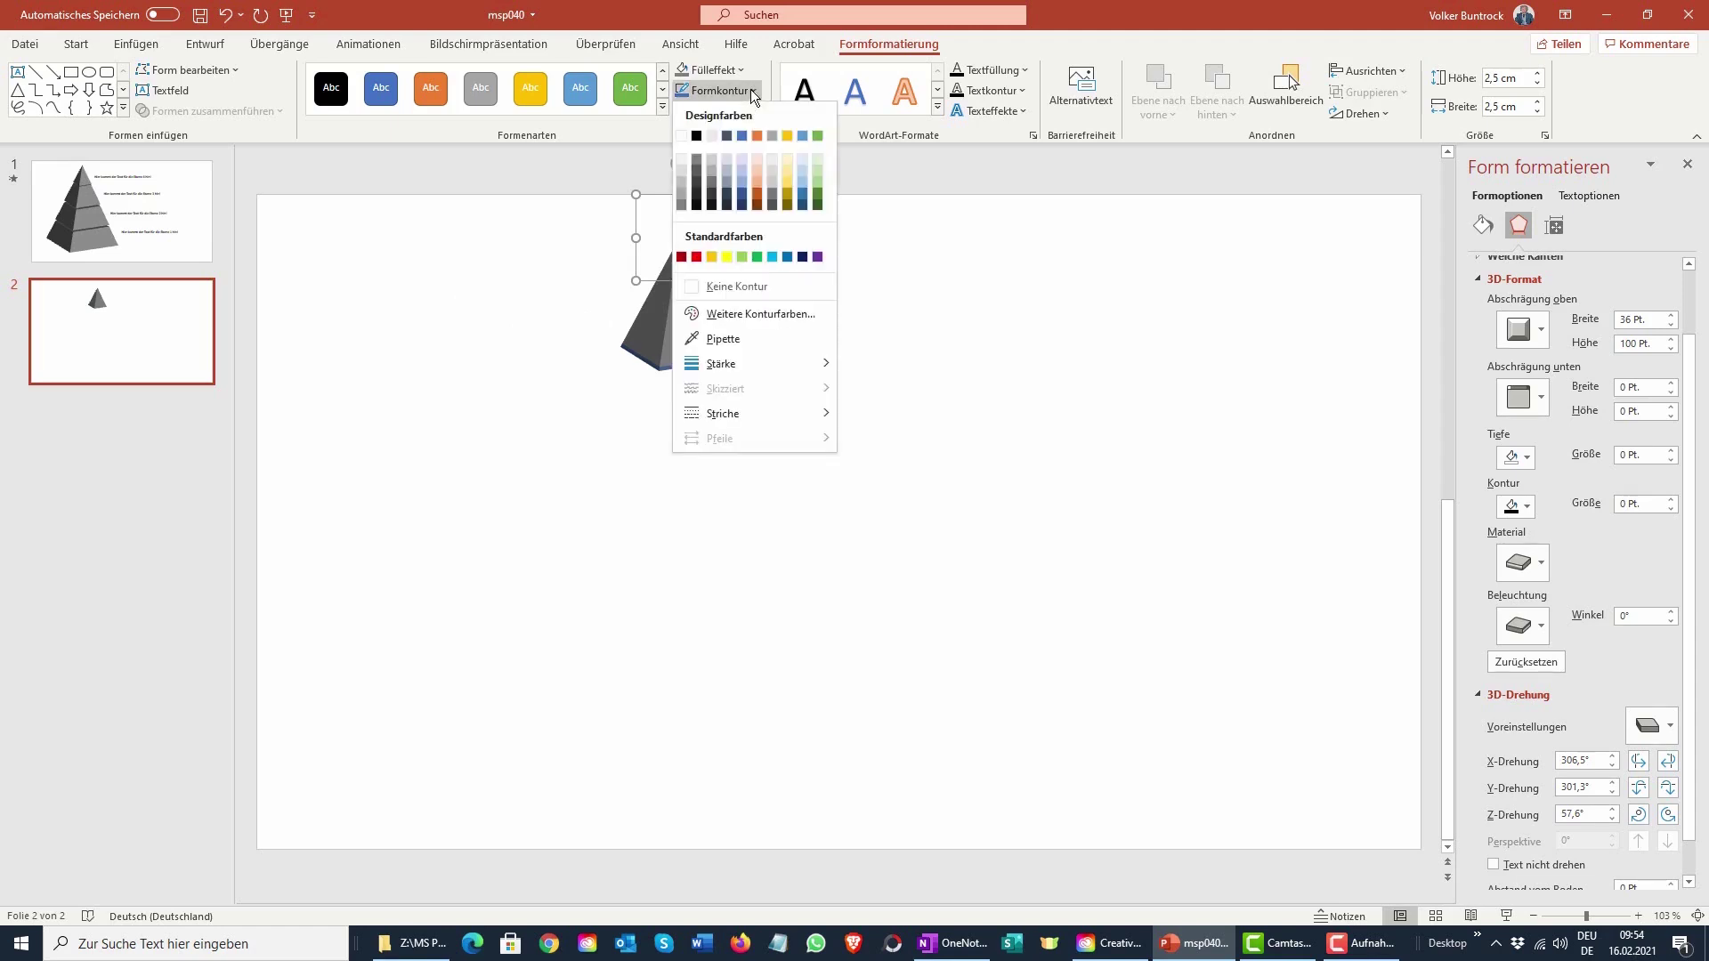
click(689, 285)
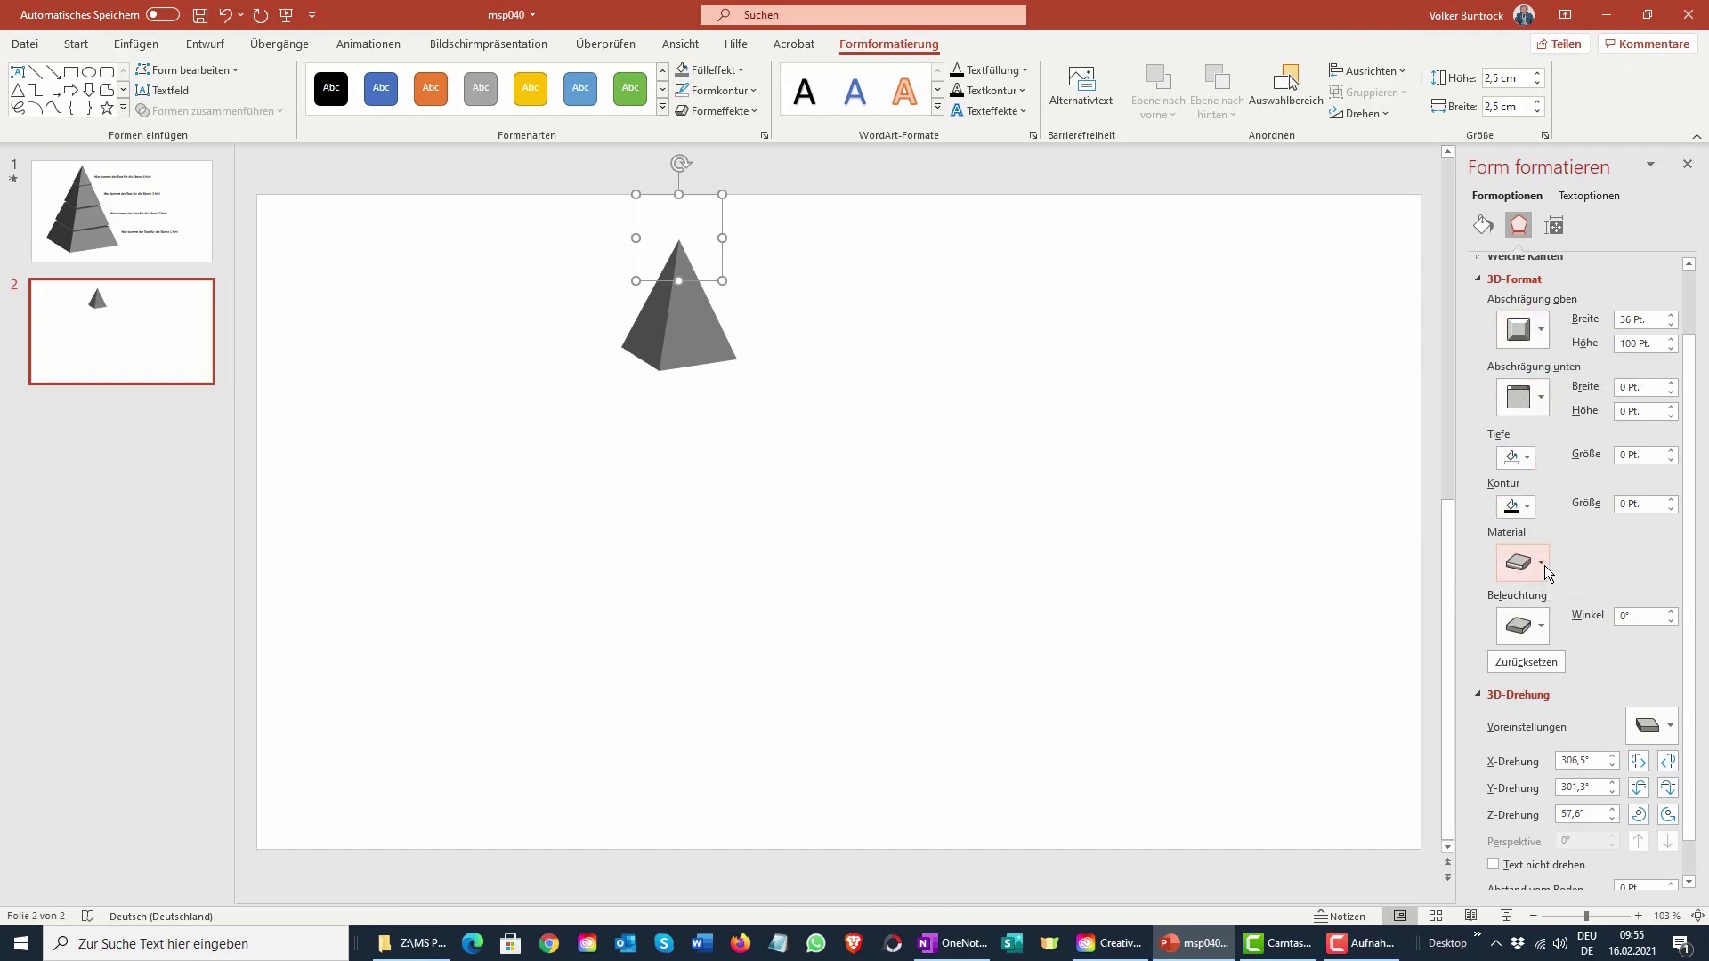
- Give the pyramid the 'Dunkle Kante' 3D surface material
click(1546, 565)
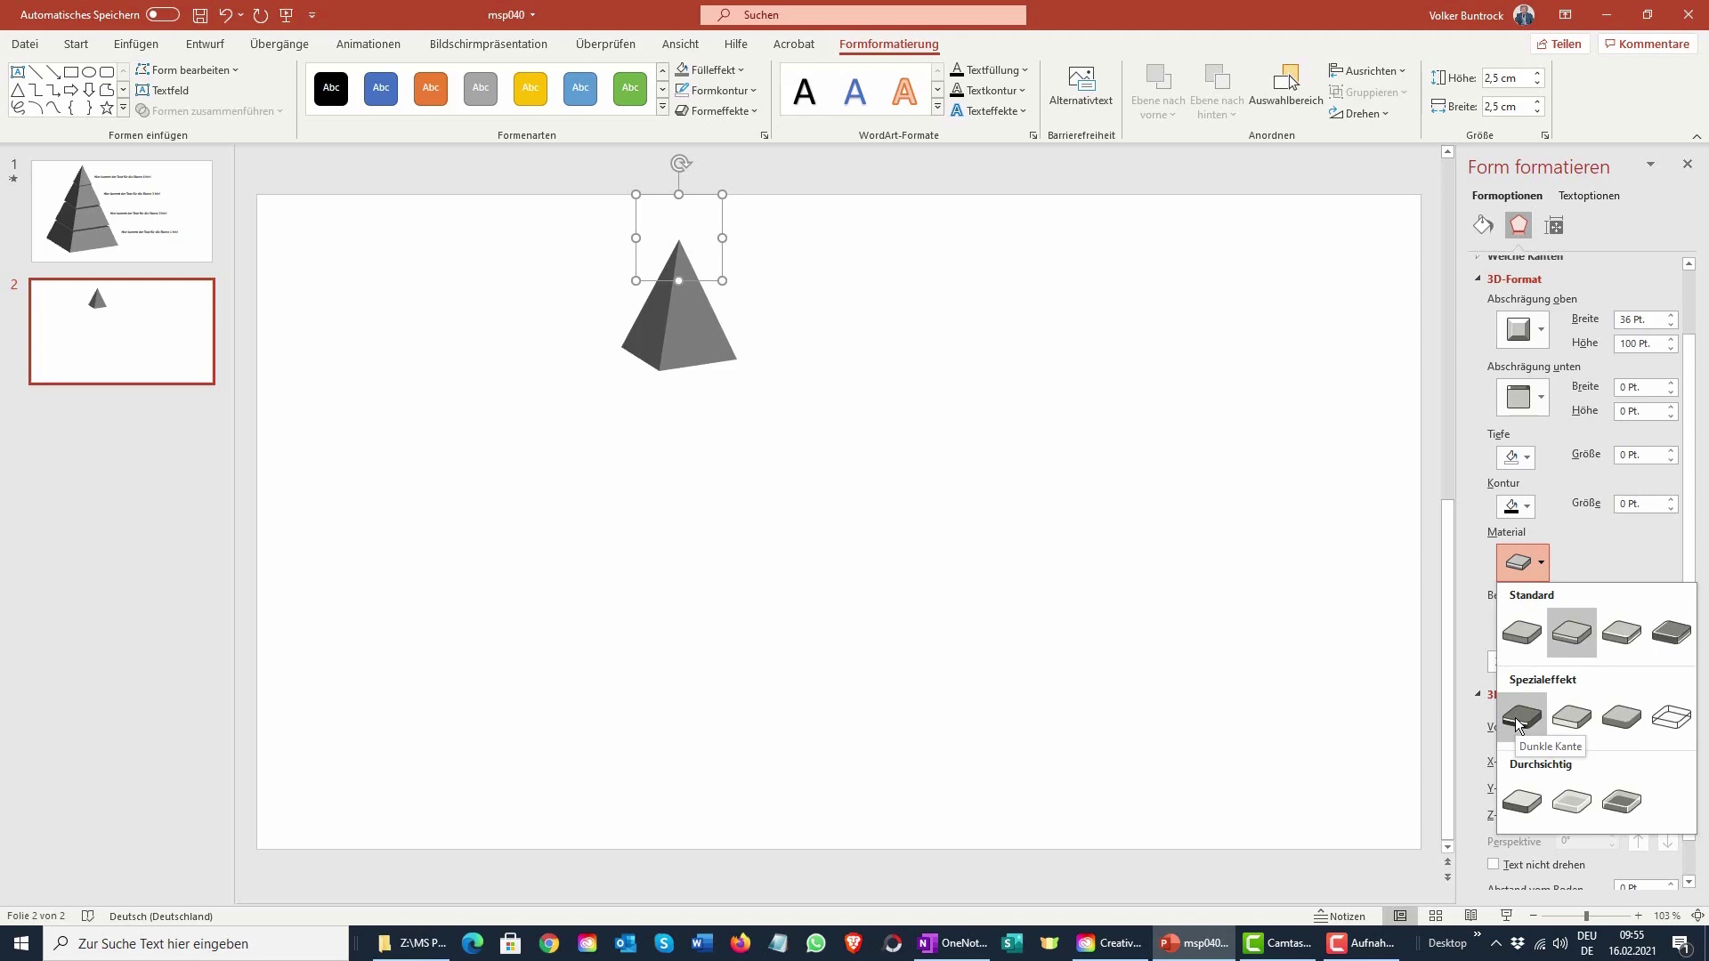
click(1521, 719)
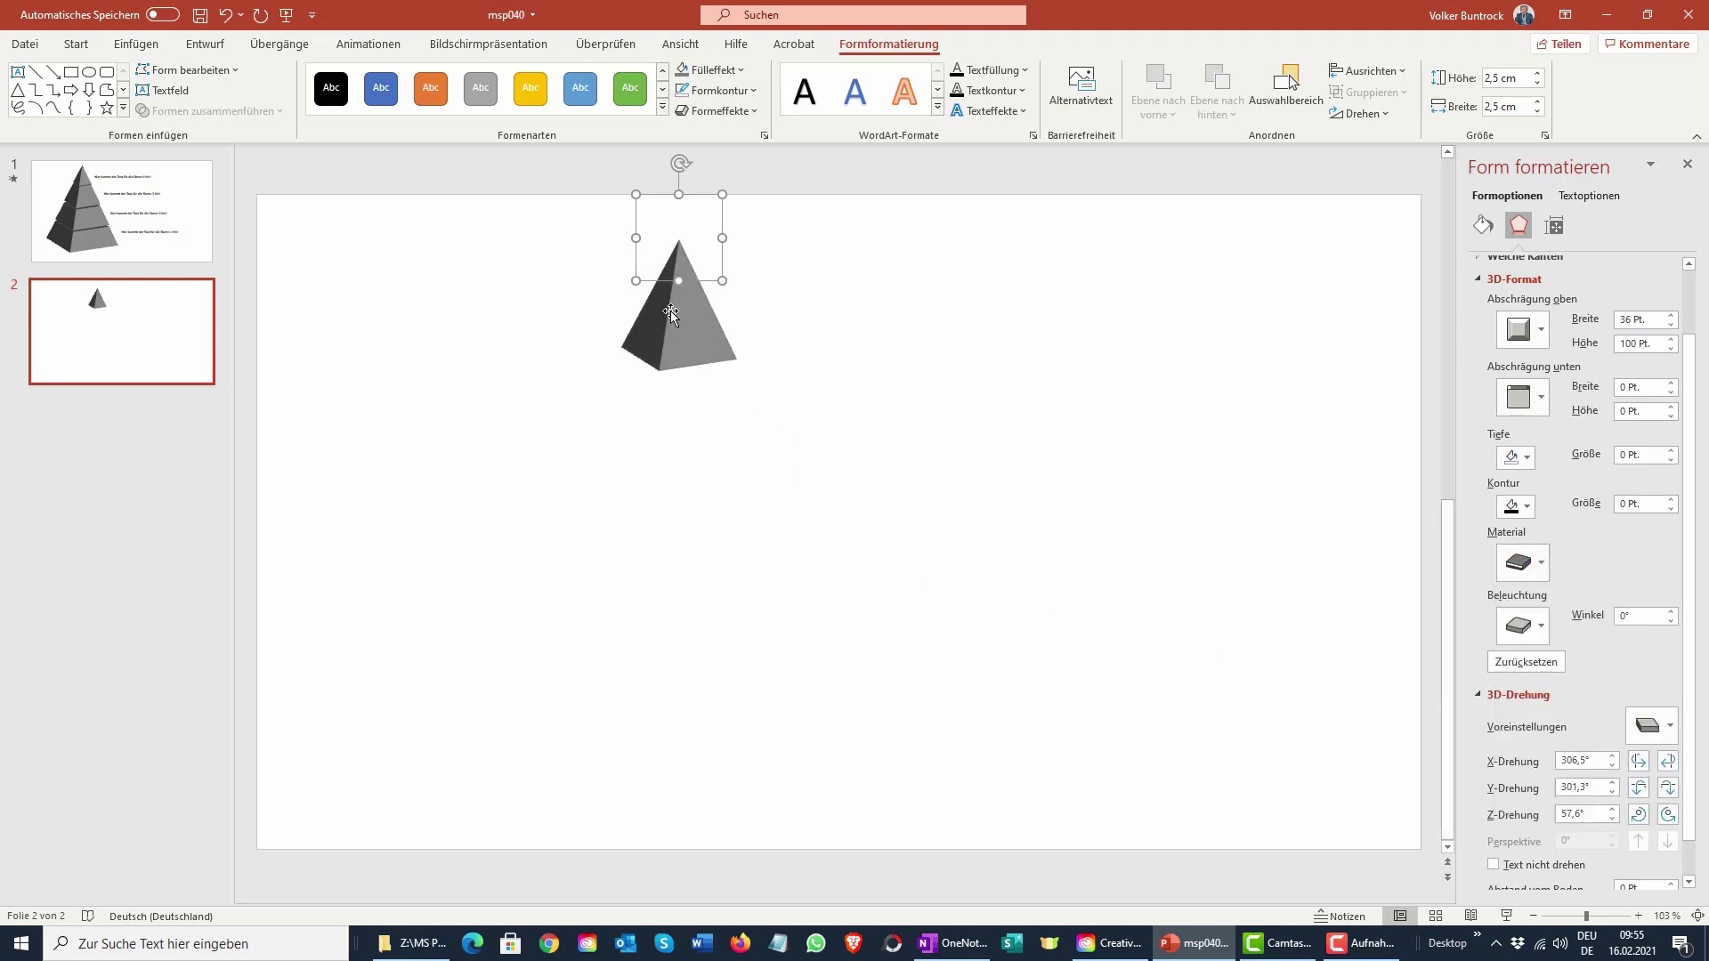
click(881, 347)
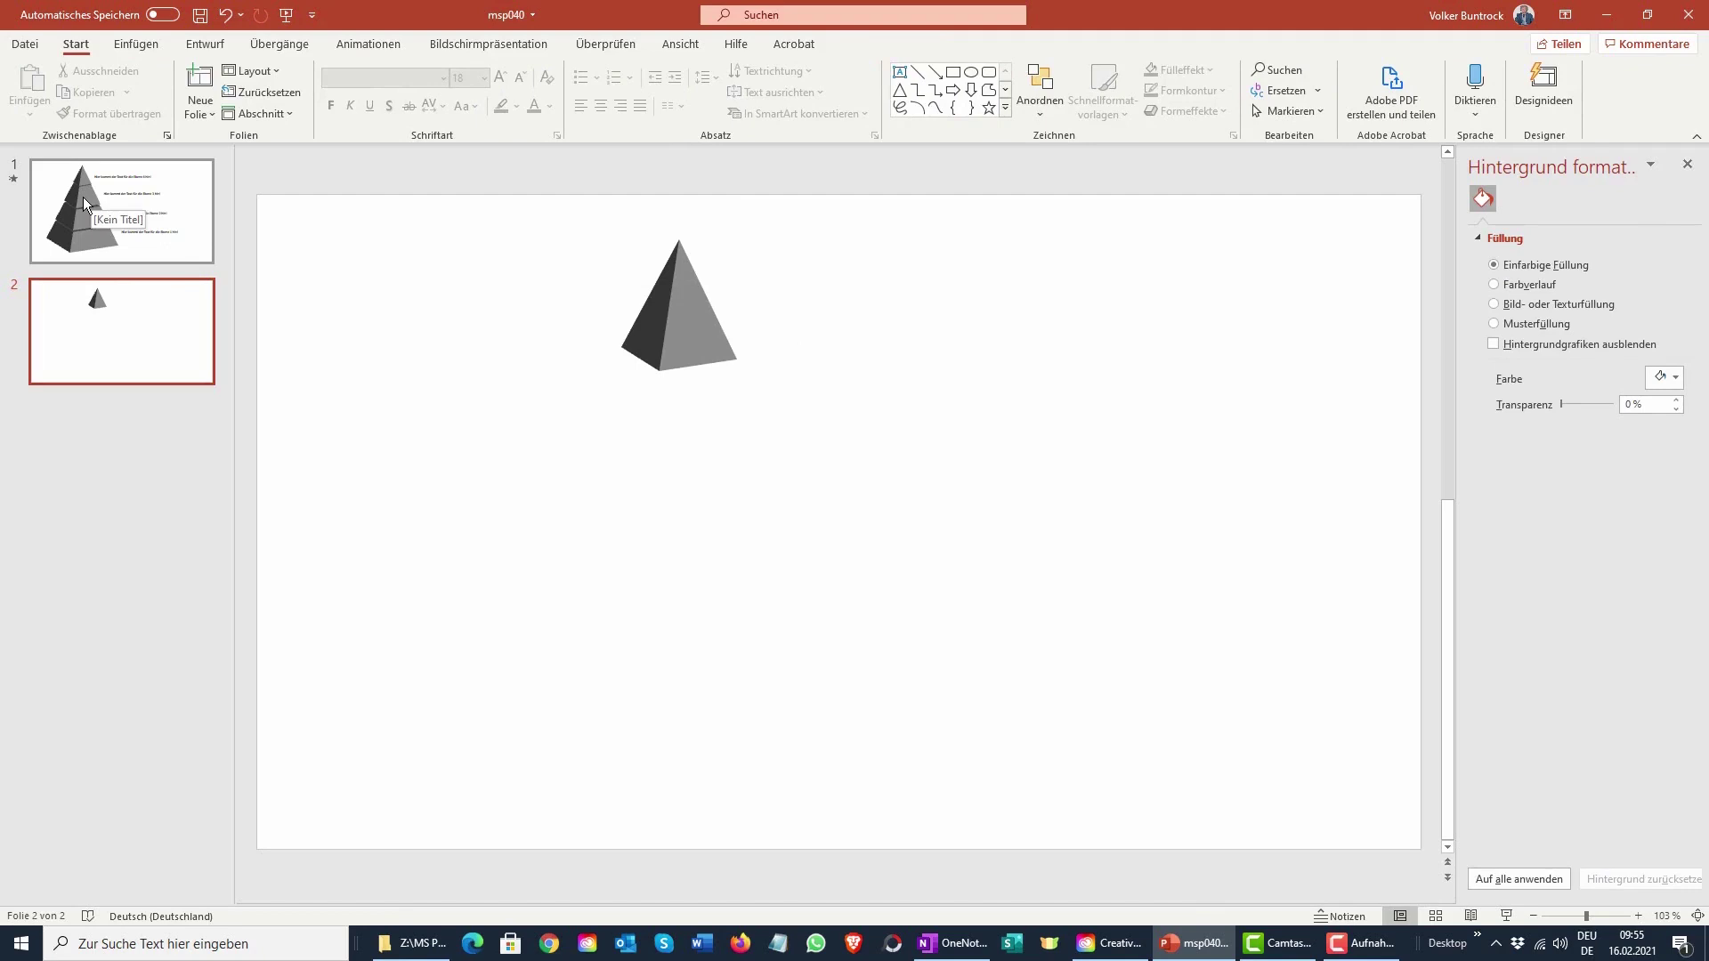
- Duplicate the pyramid with Ctrl+D and place the copy just below the original
click(676, 310)
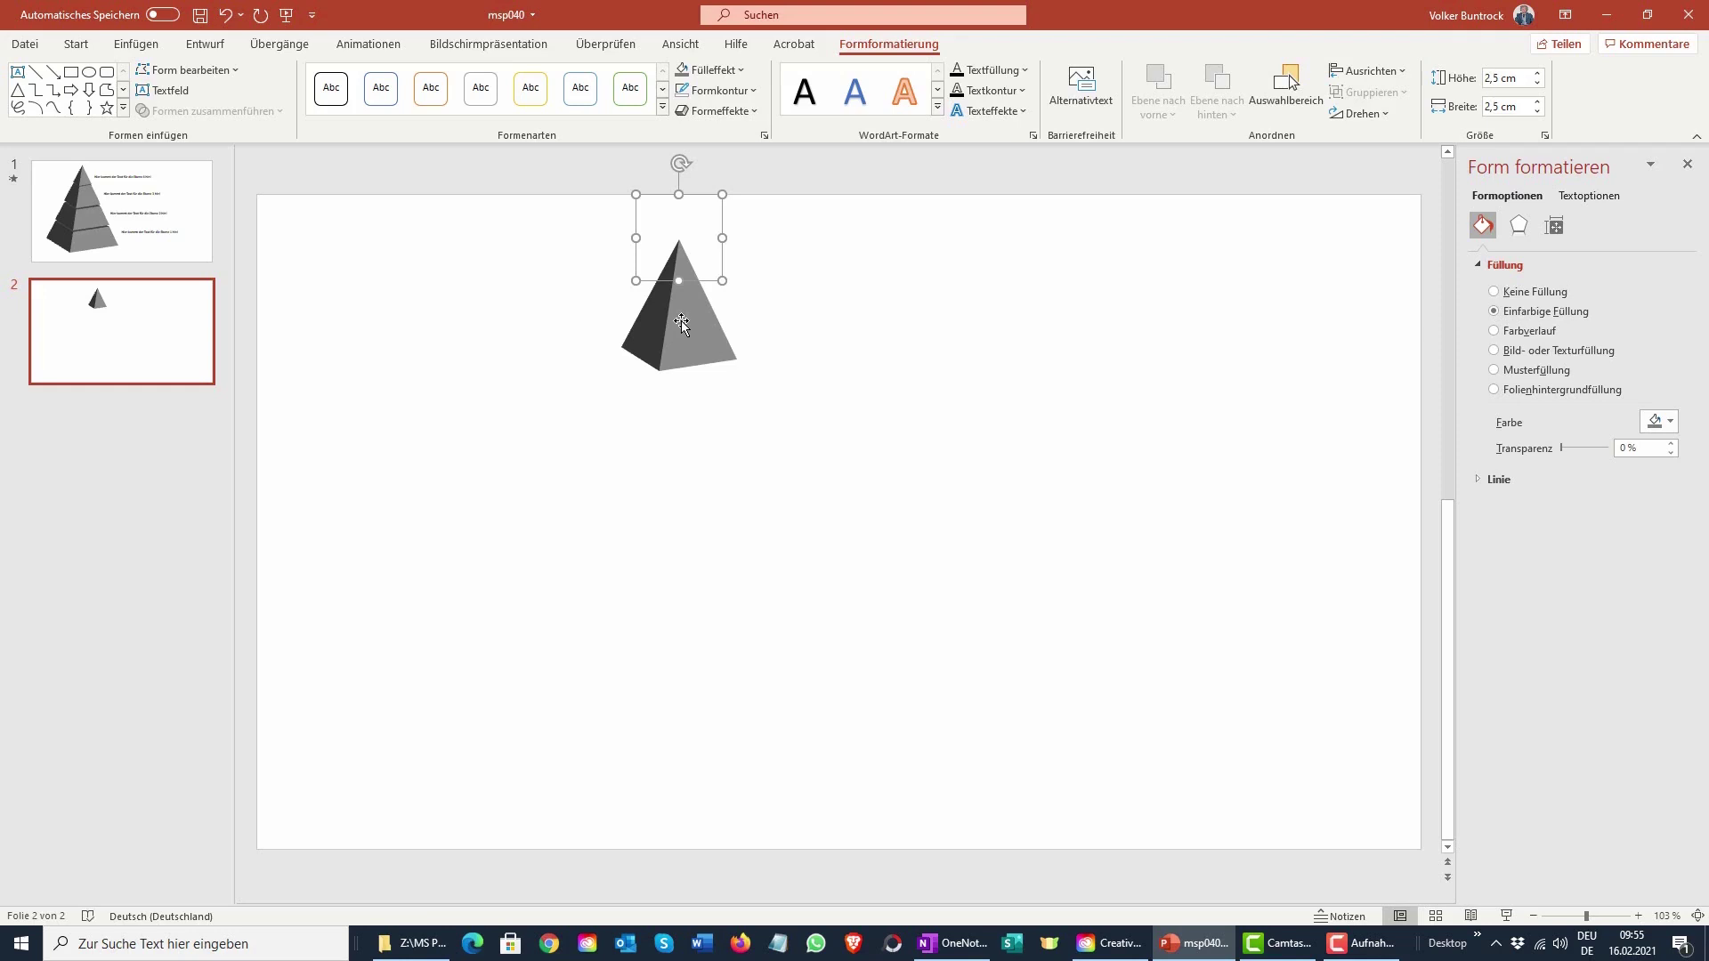
key(ctrl+d)
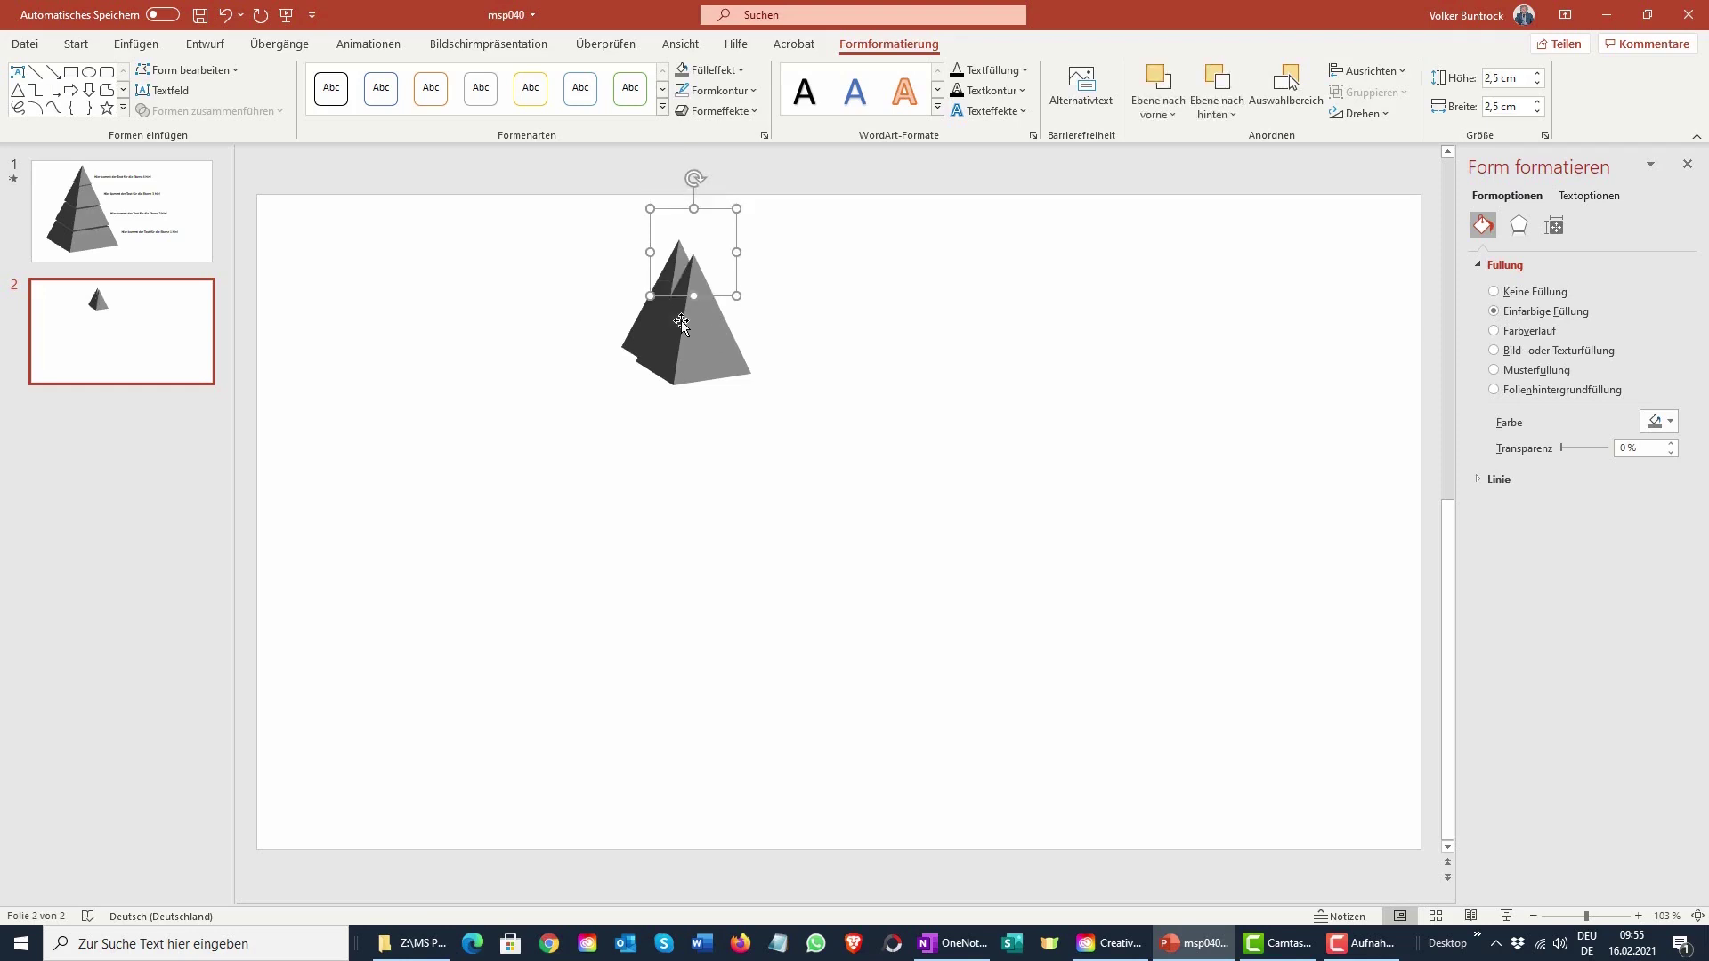
drag(681, 320, 677, 360)
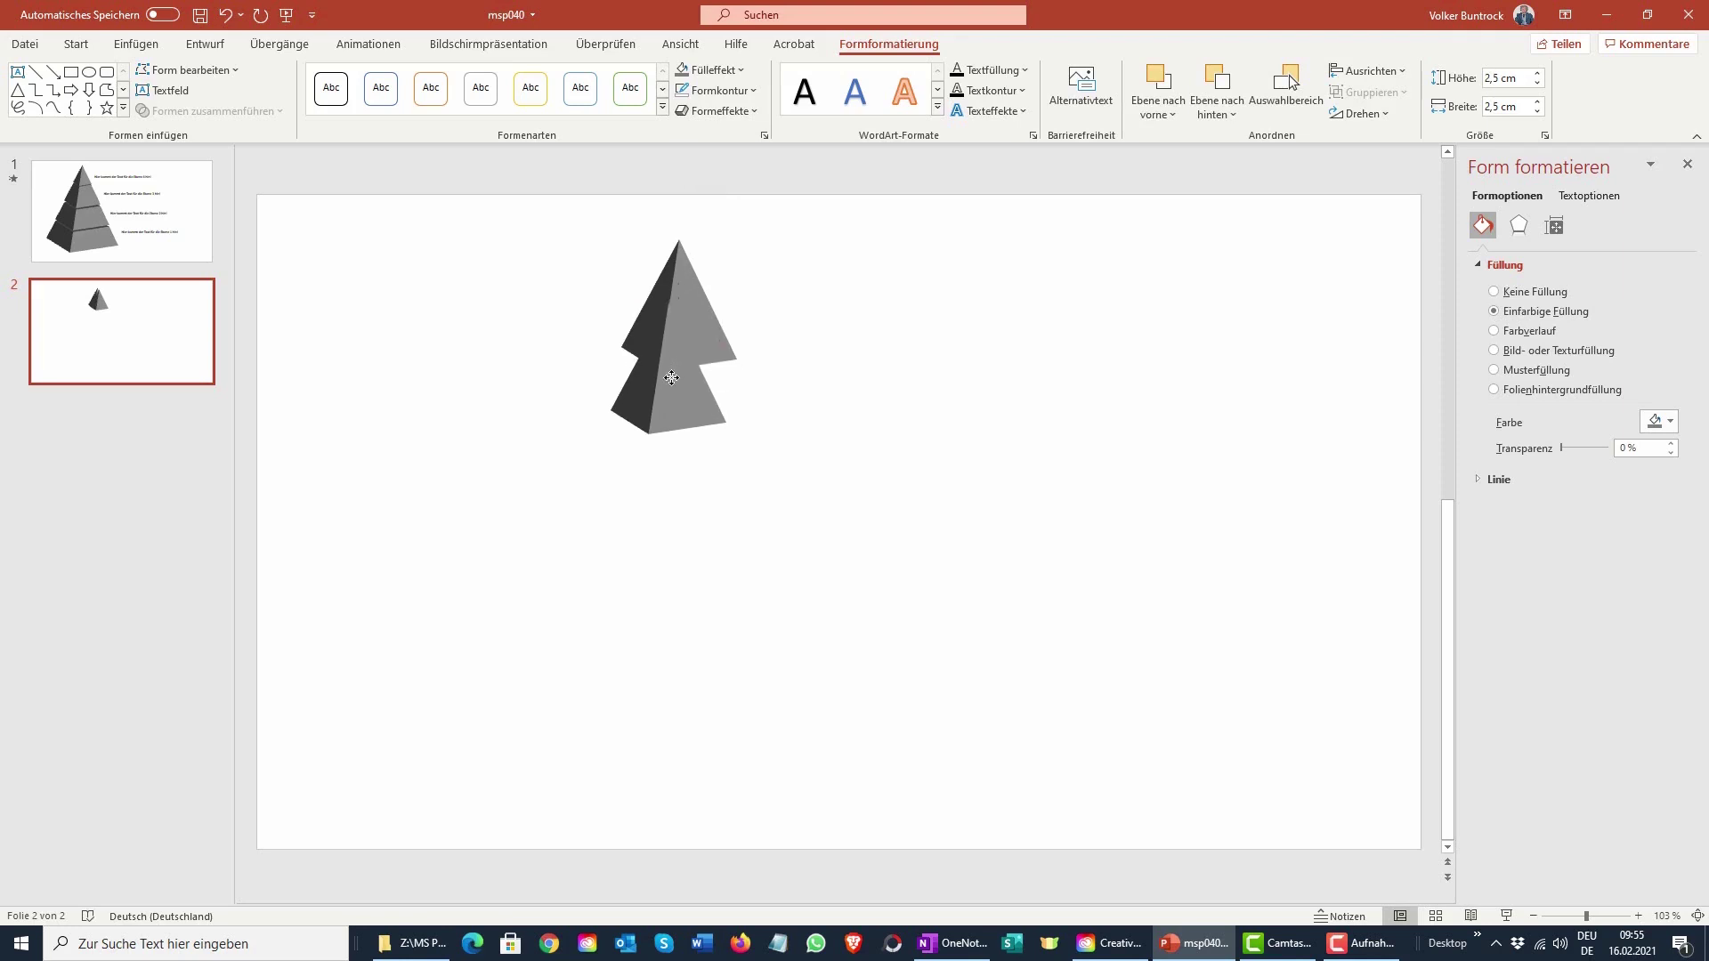
drag(676, 360, 674, 380)
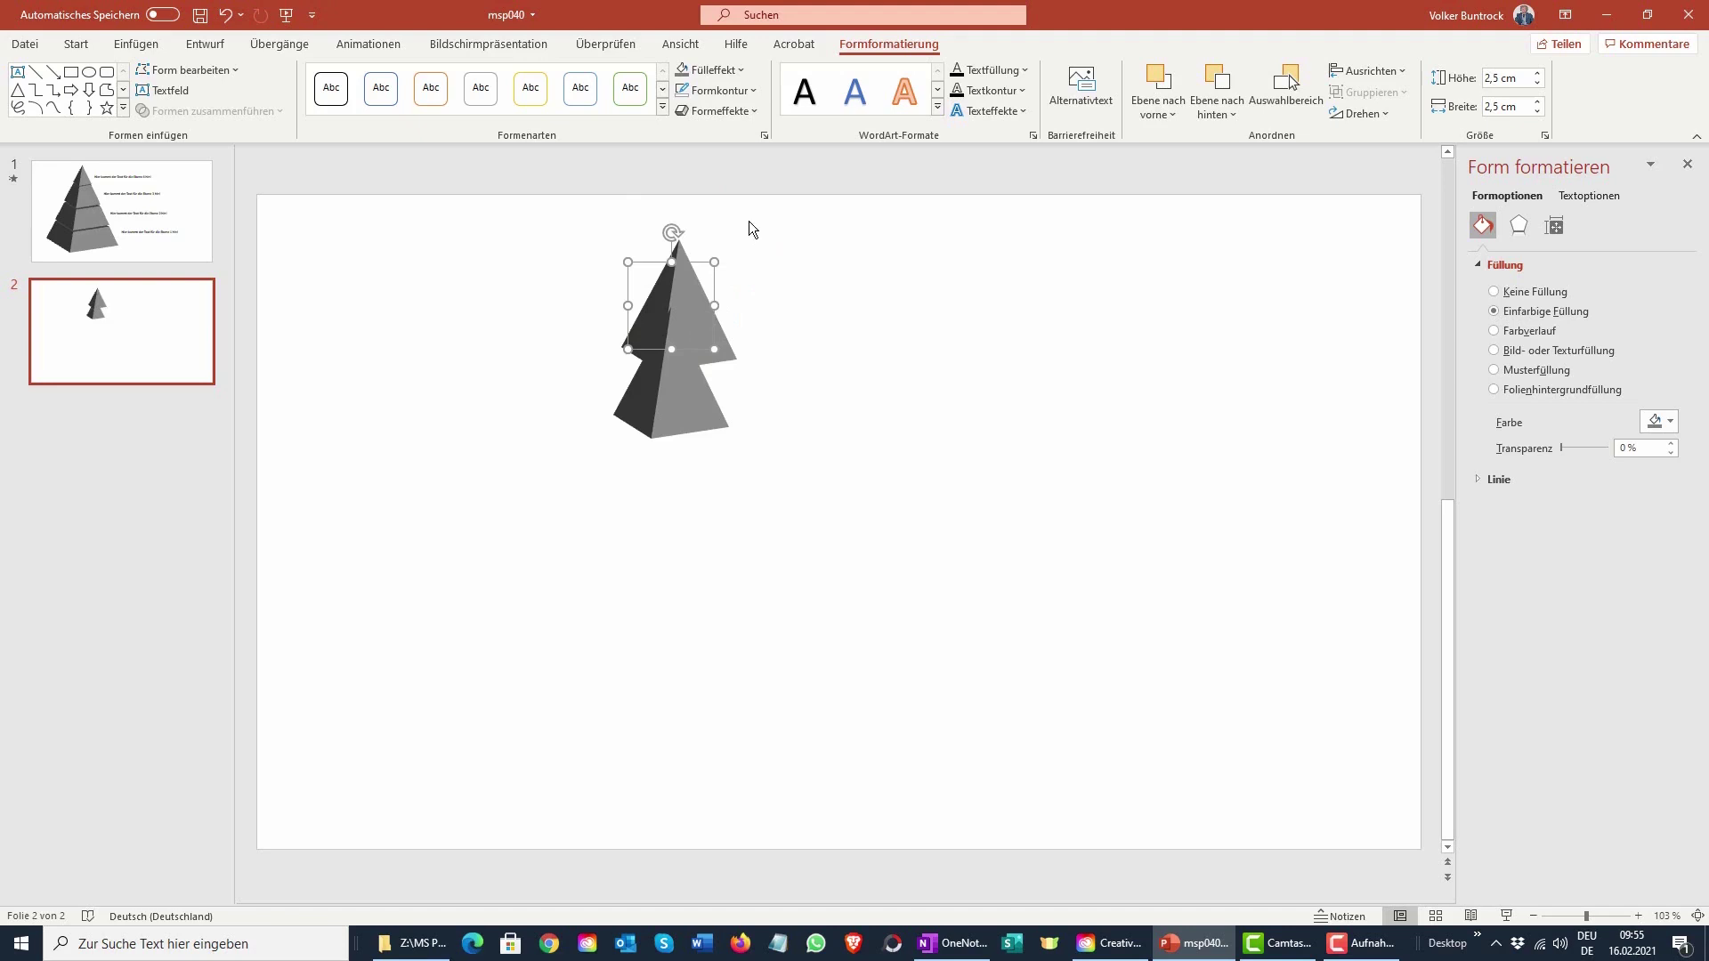
- Send the copy behind the original pyramid
right_click(685, 408)
key(Escape)
right_click(686, 398)
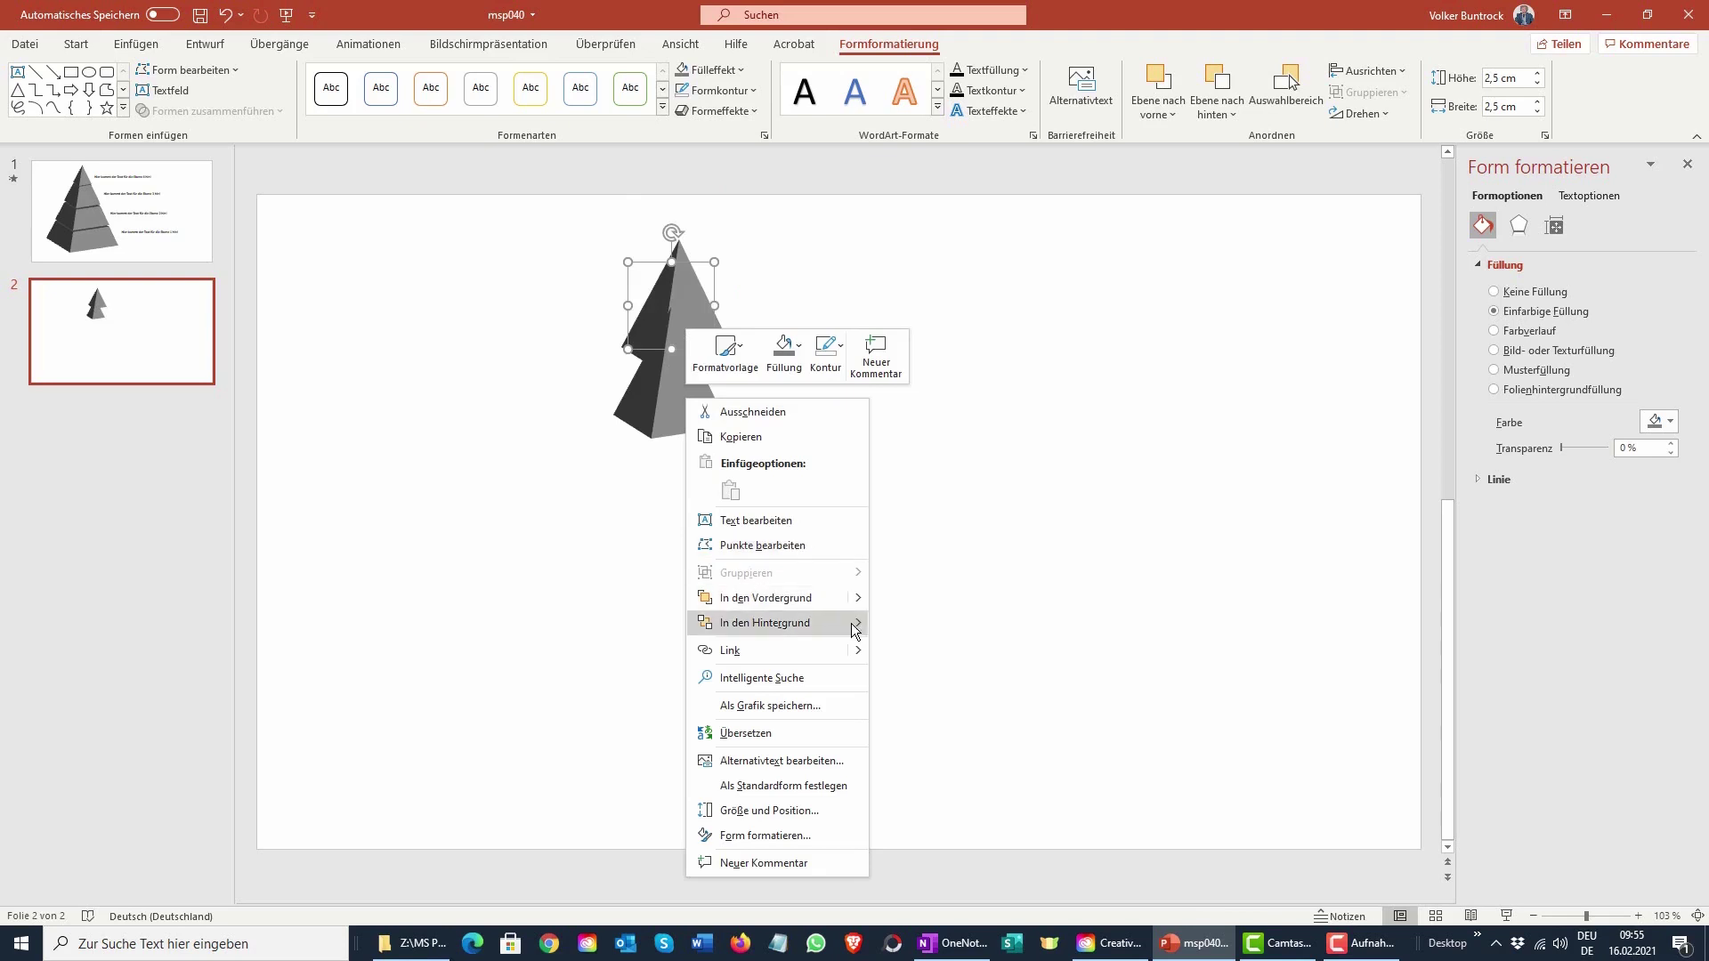
mouse_move(763, 622)
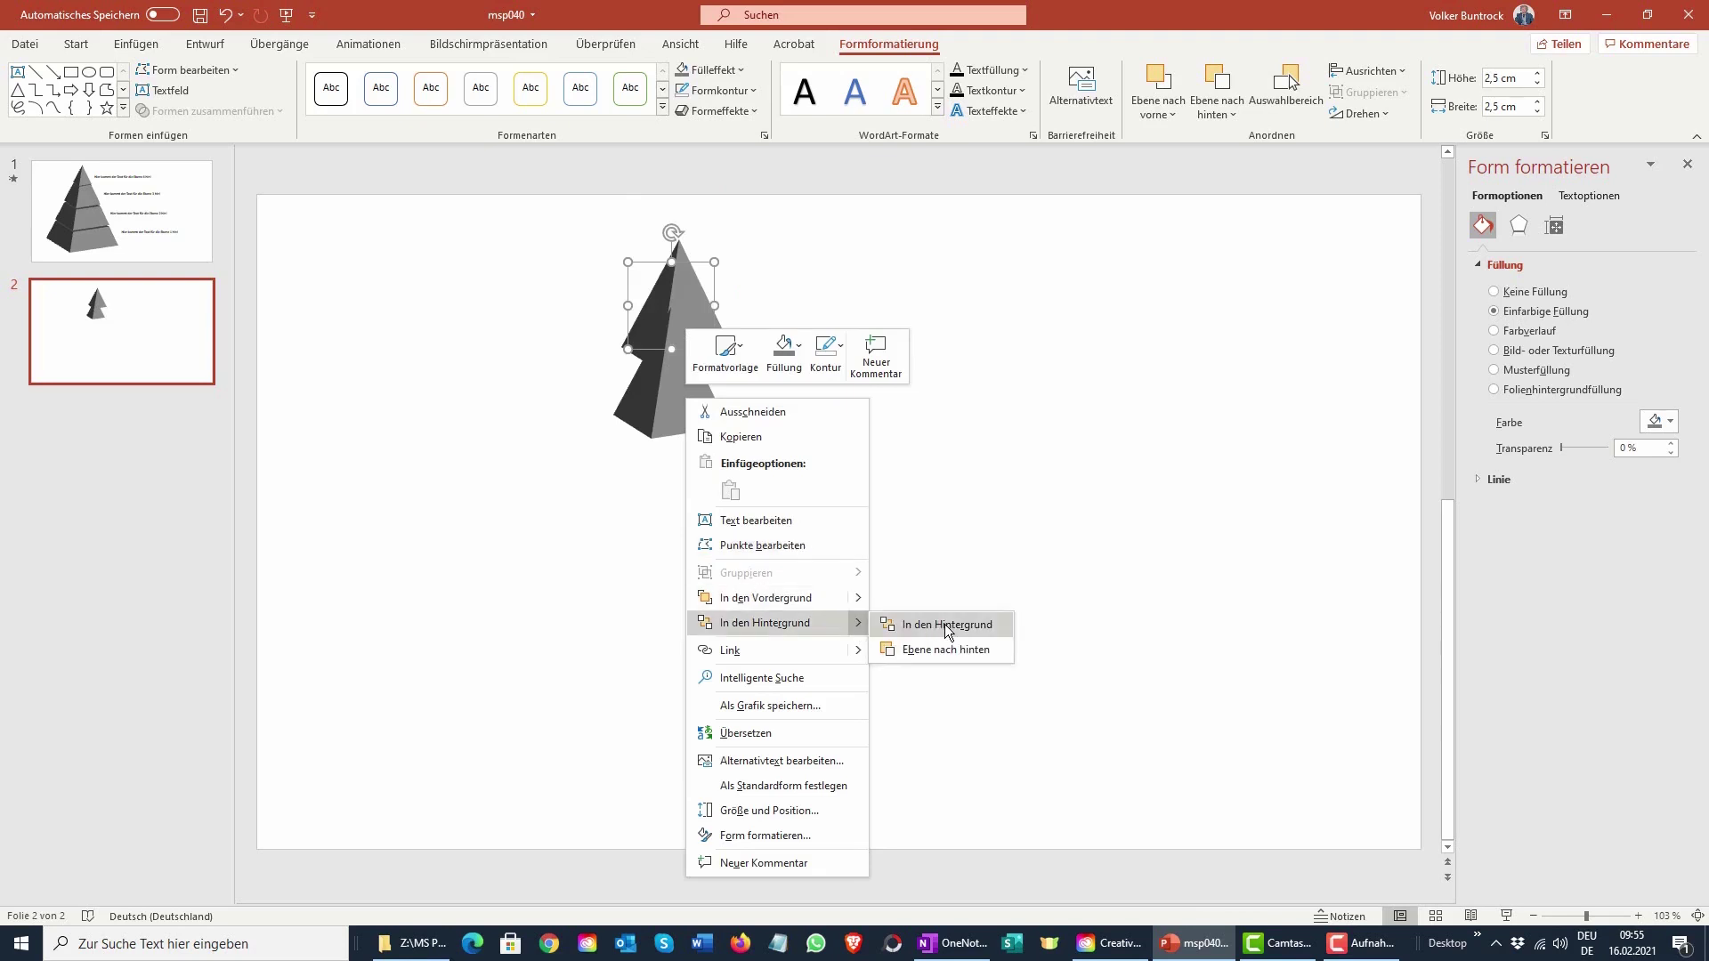
click(944, 623)
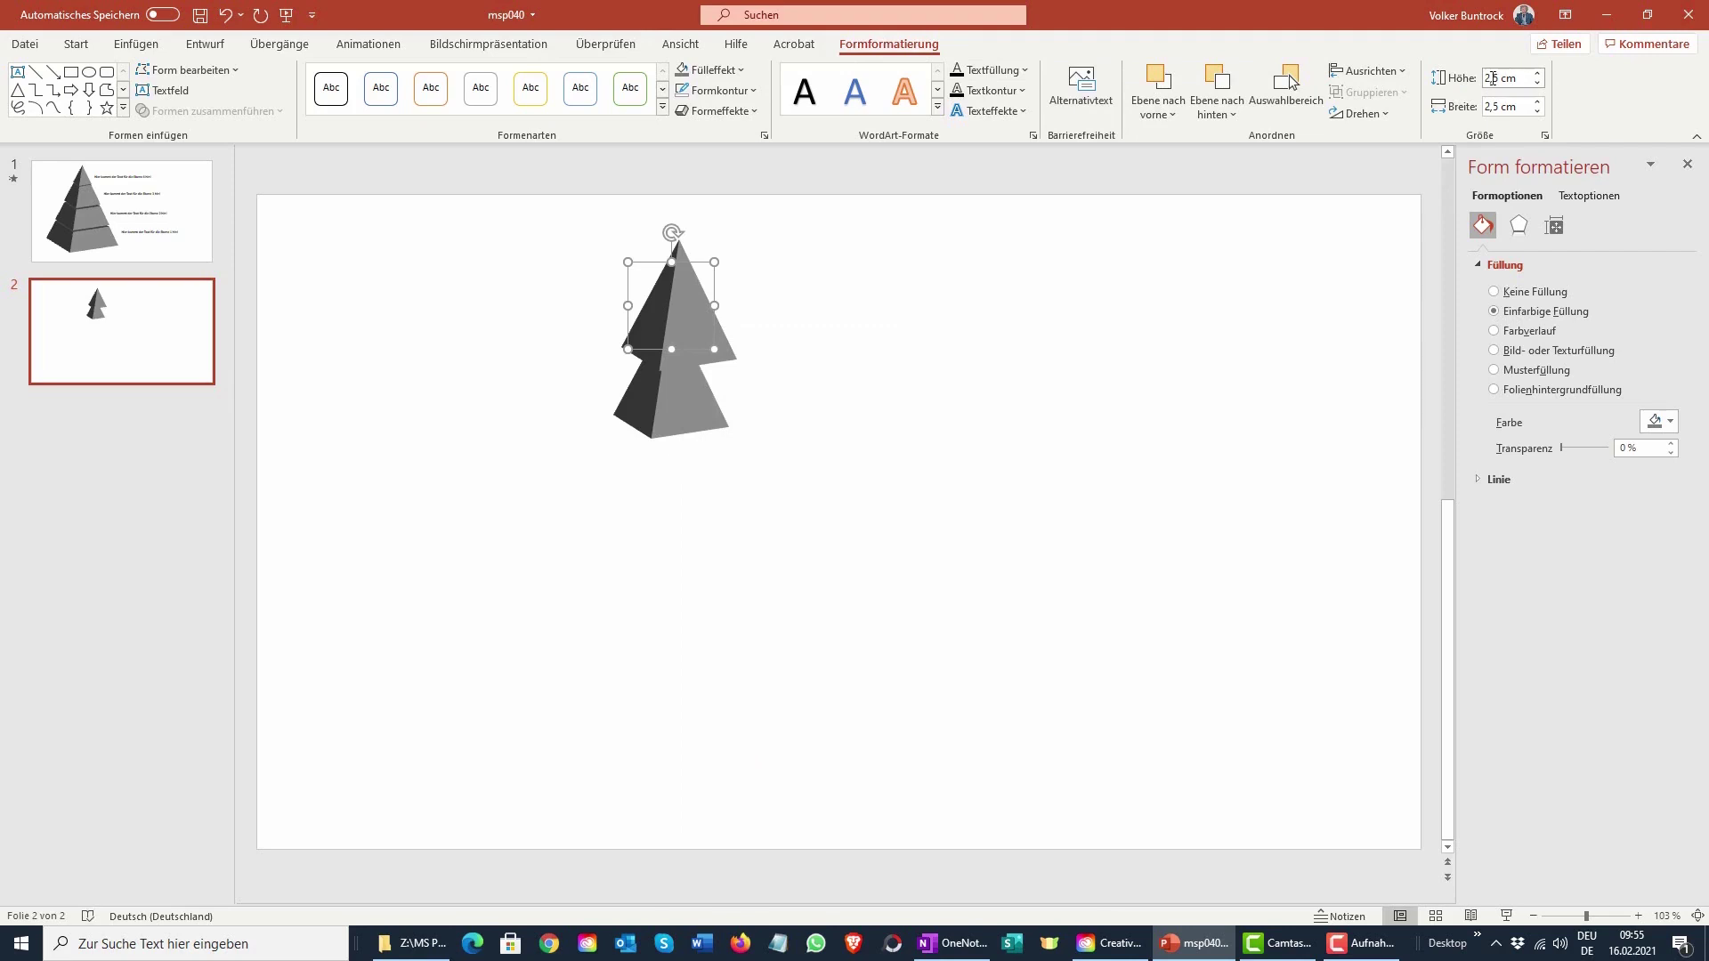
- Resize the copied pyramid to 5 cm height and 5 cm width
drag(1492, 78, 1509, 112)
text(5)
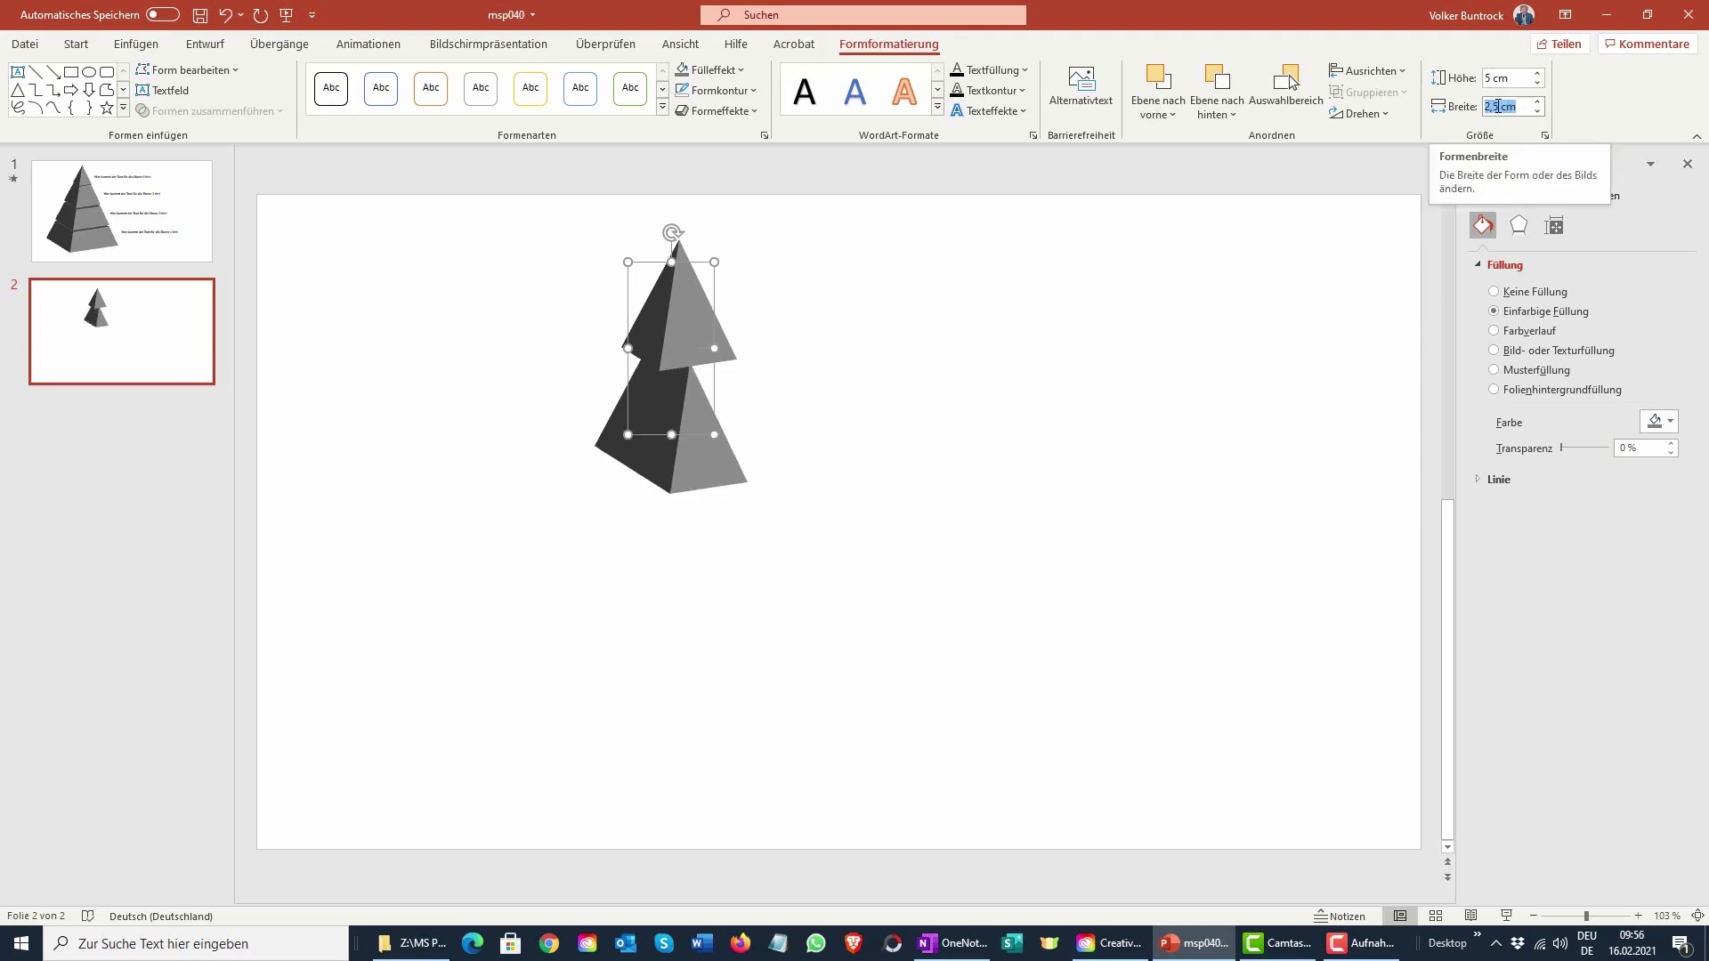
drag(1484, 107, 1500, 111)
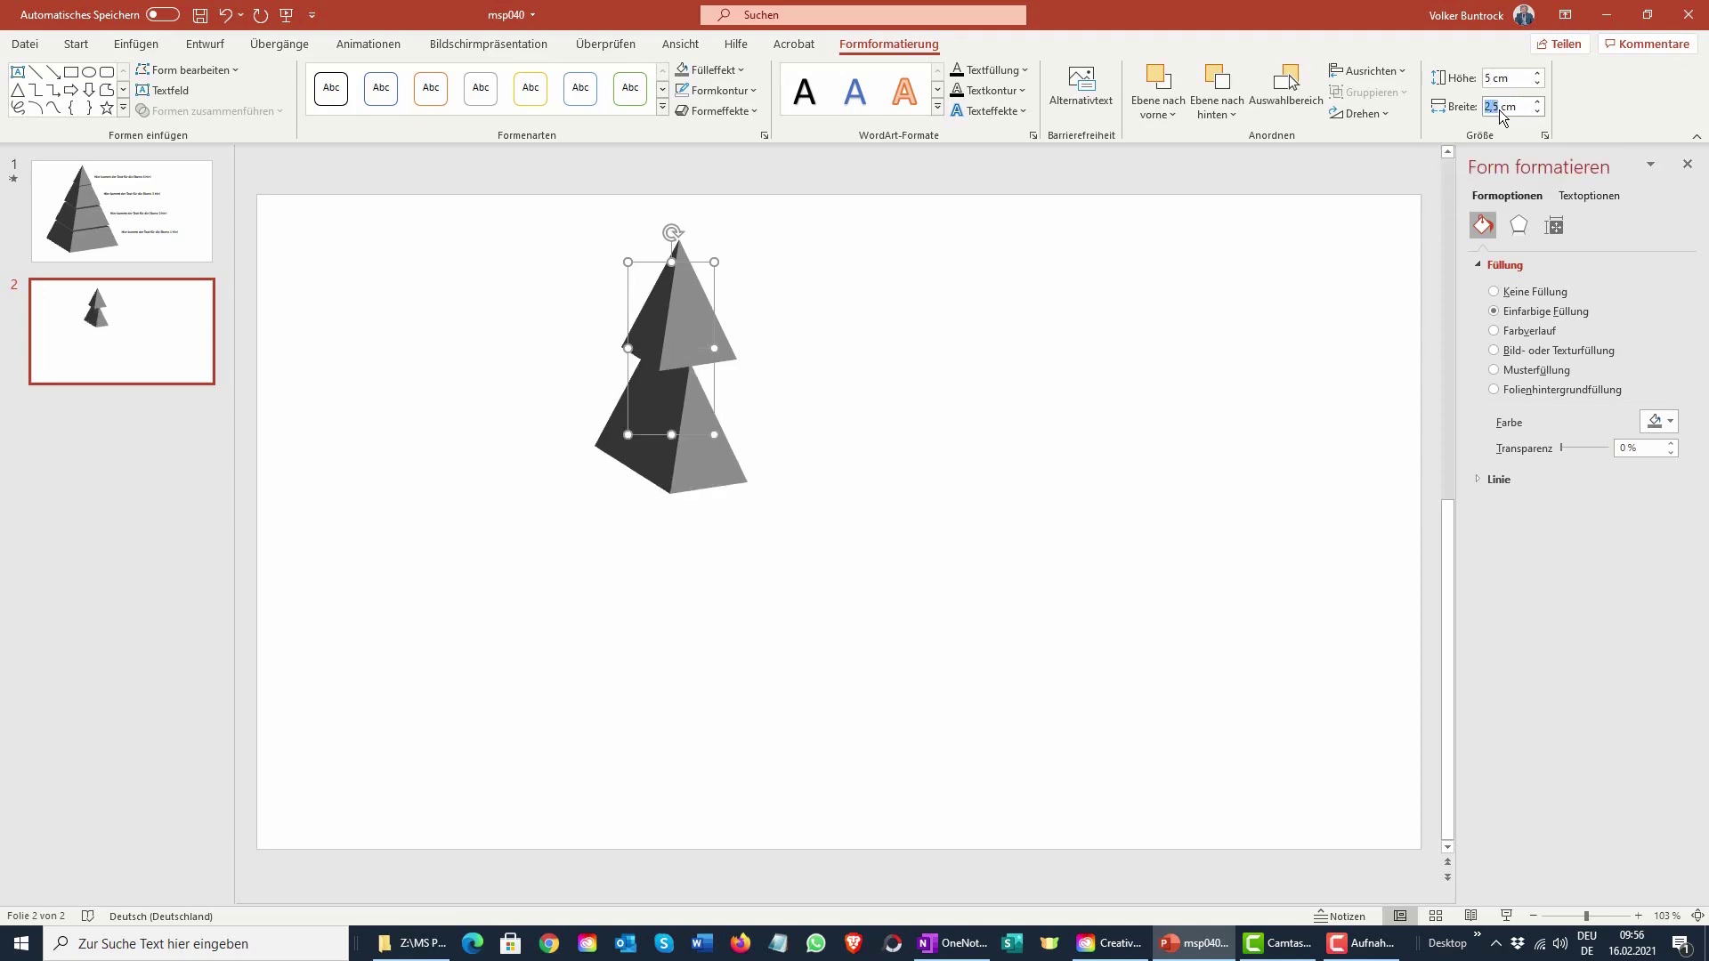
text(5)
key(Return)
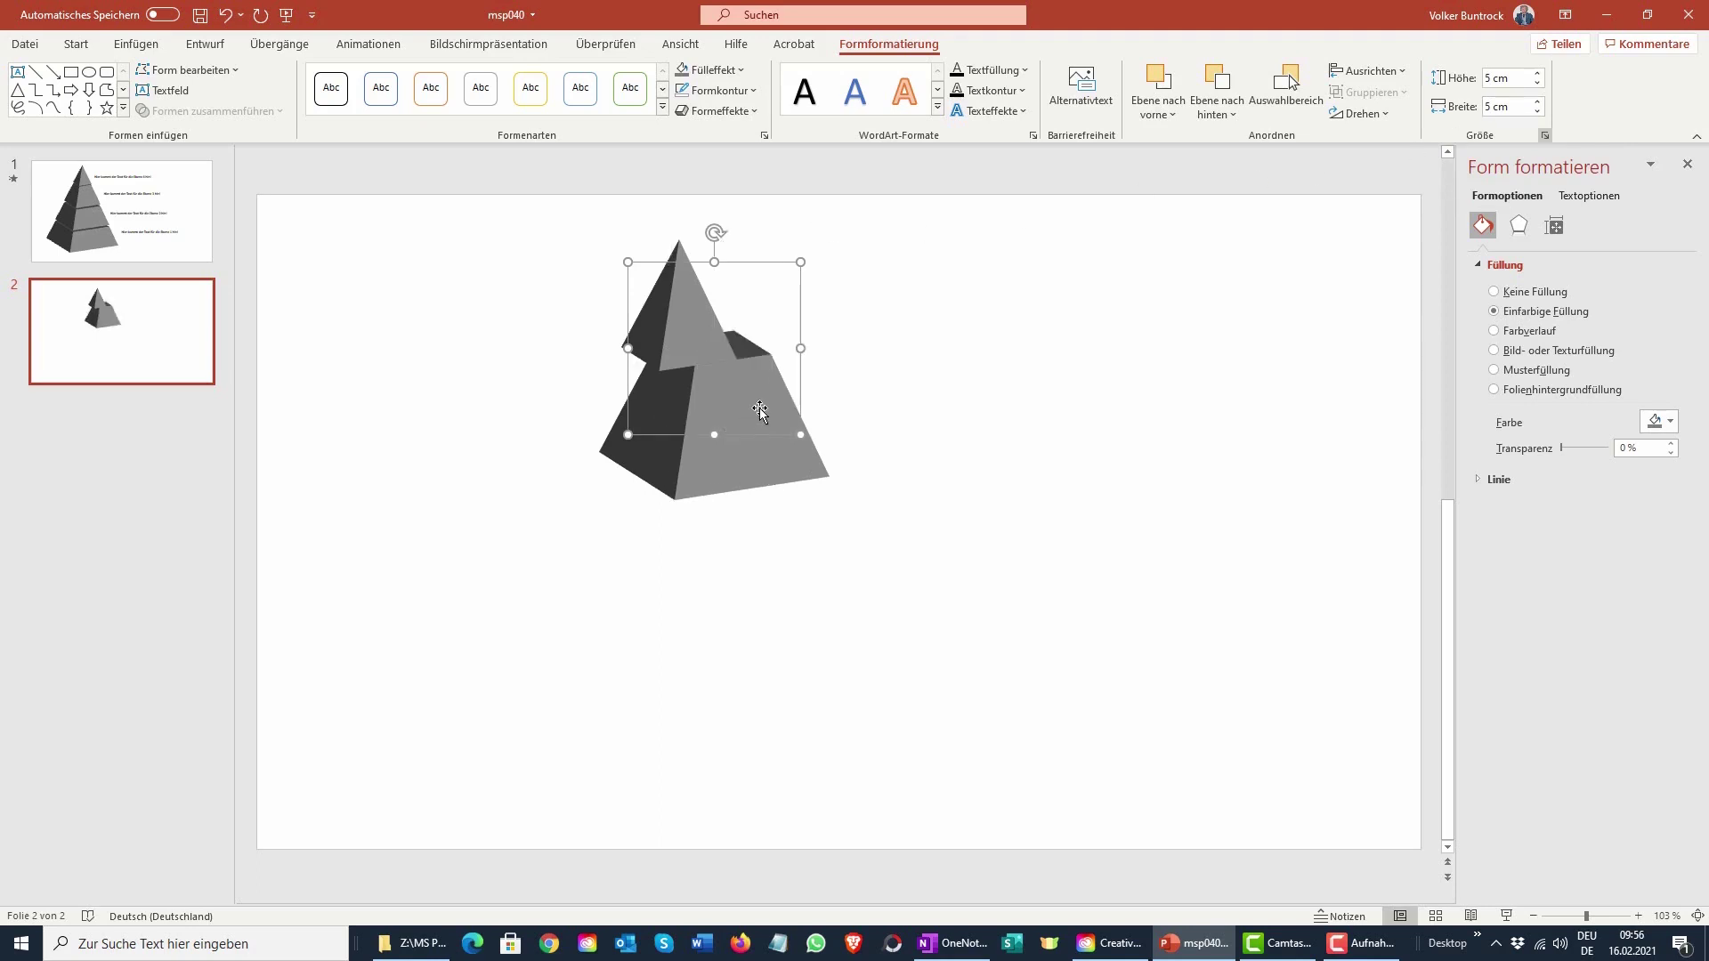
- Align the enlarged copy centred beneath the top pyramid as the second tier
drag(752, 420, 724, 423)
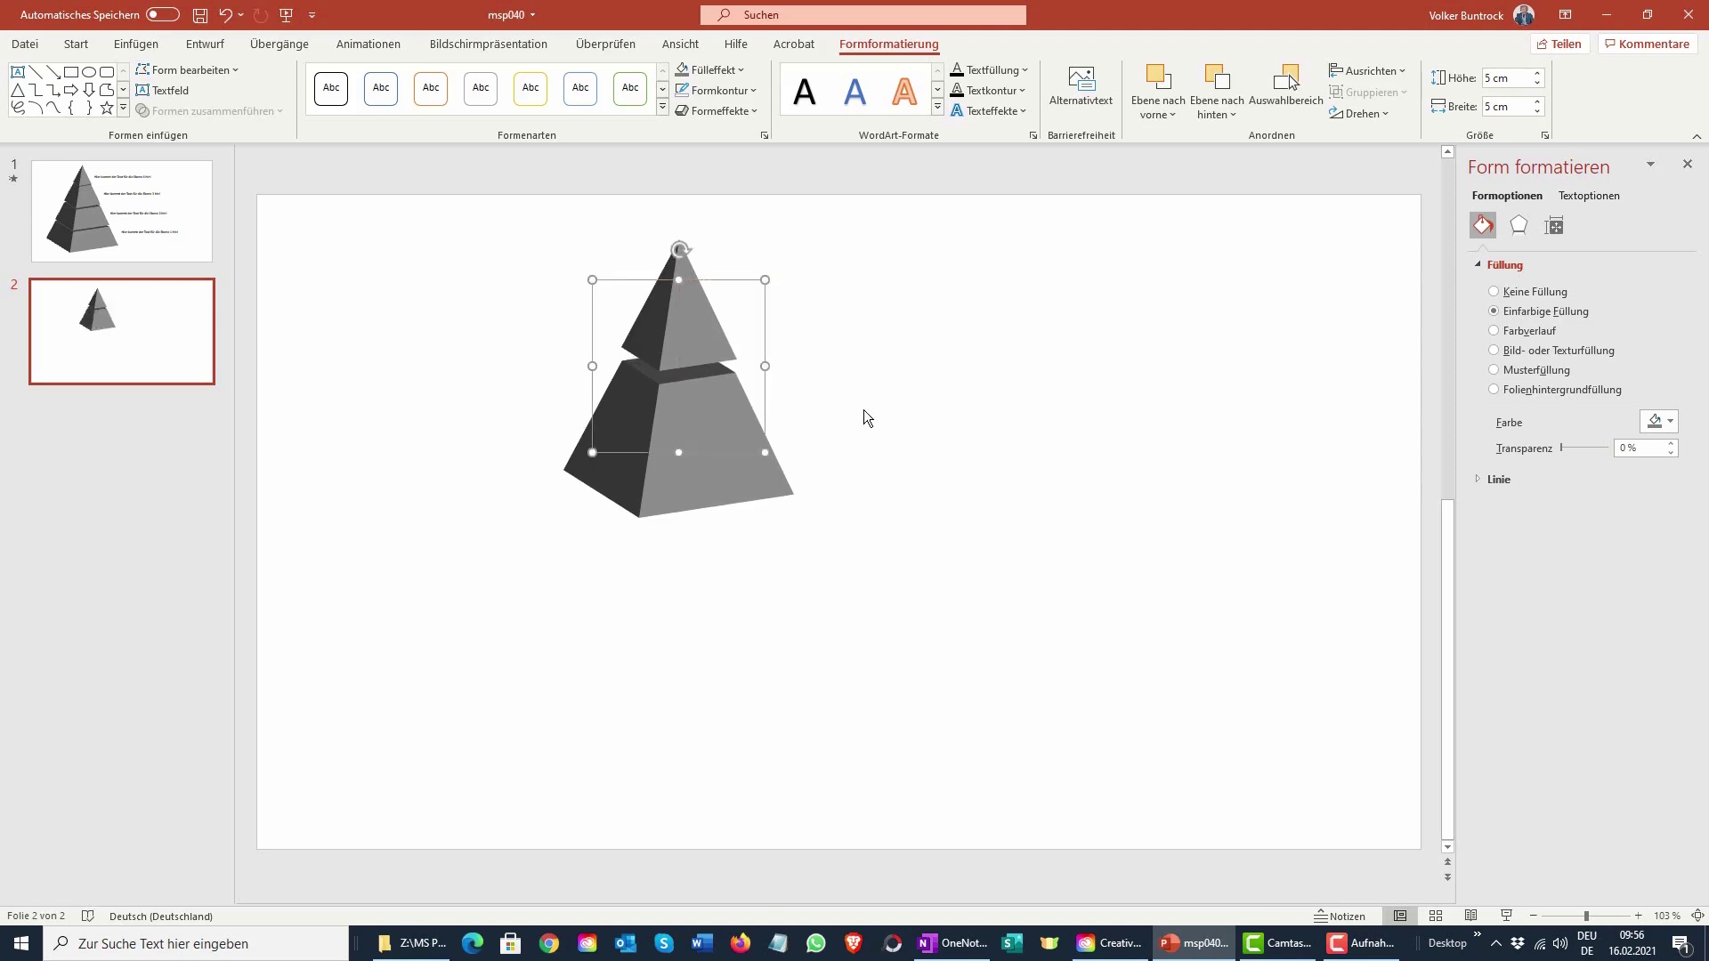
click(944, 413)
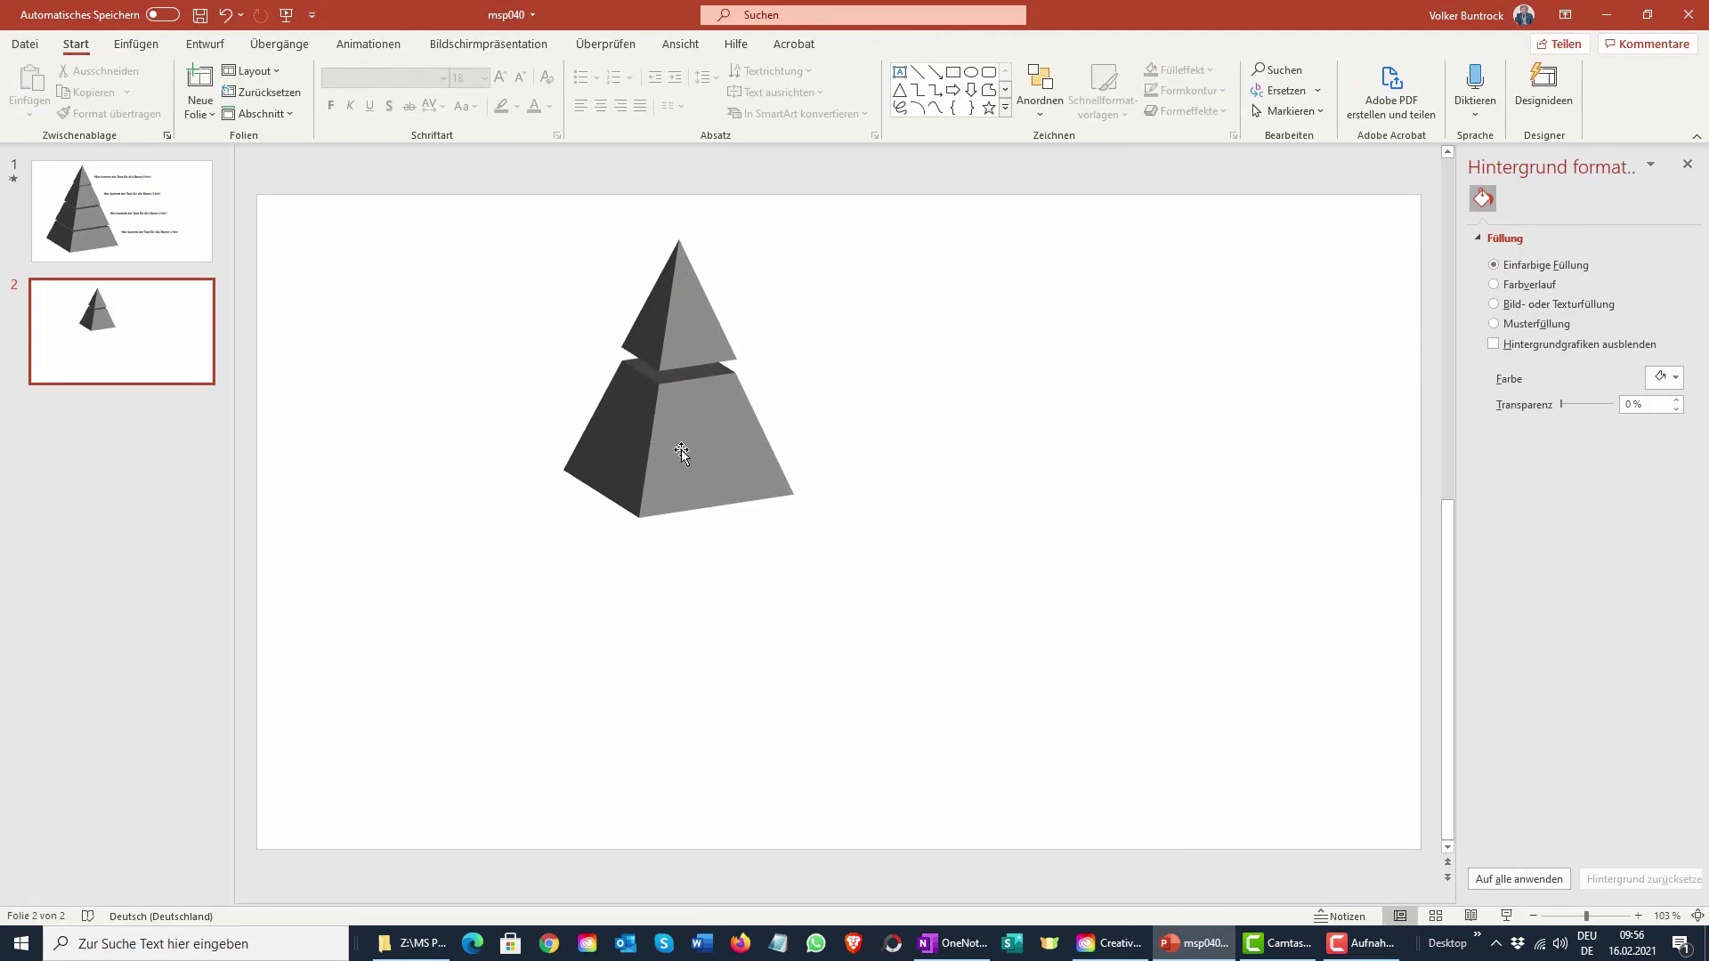
click(730, 449)
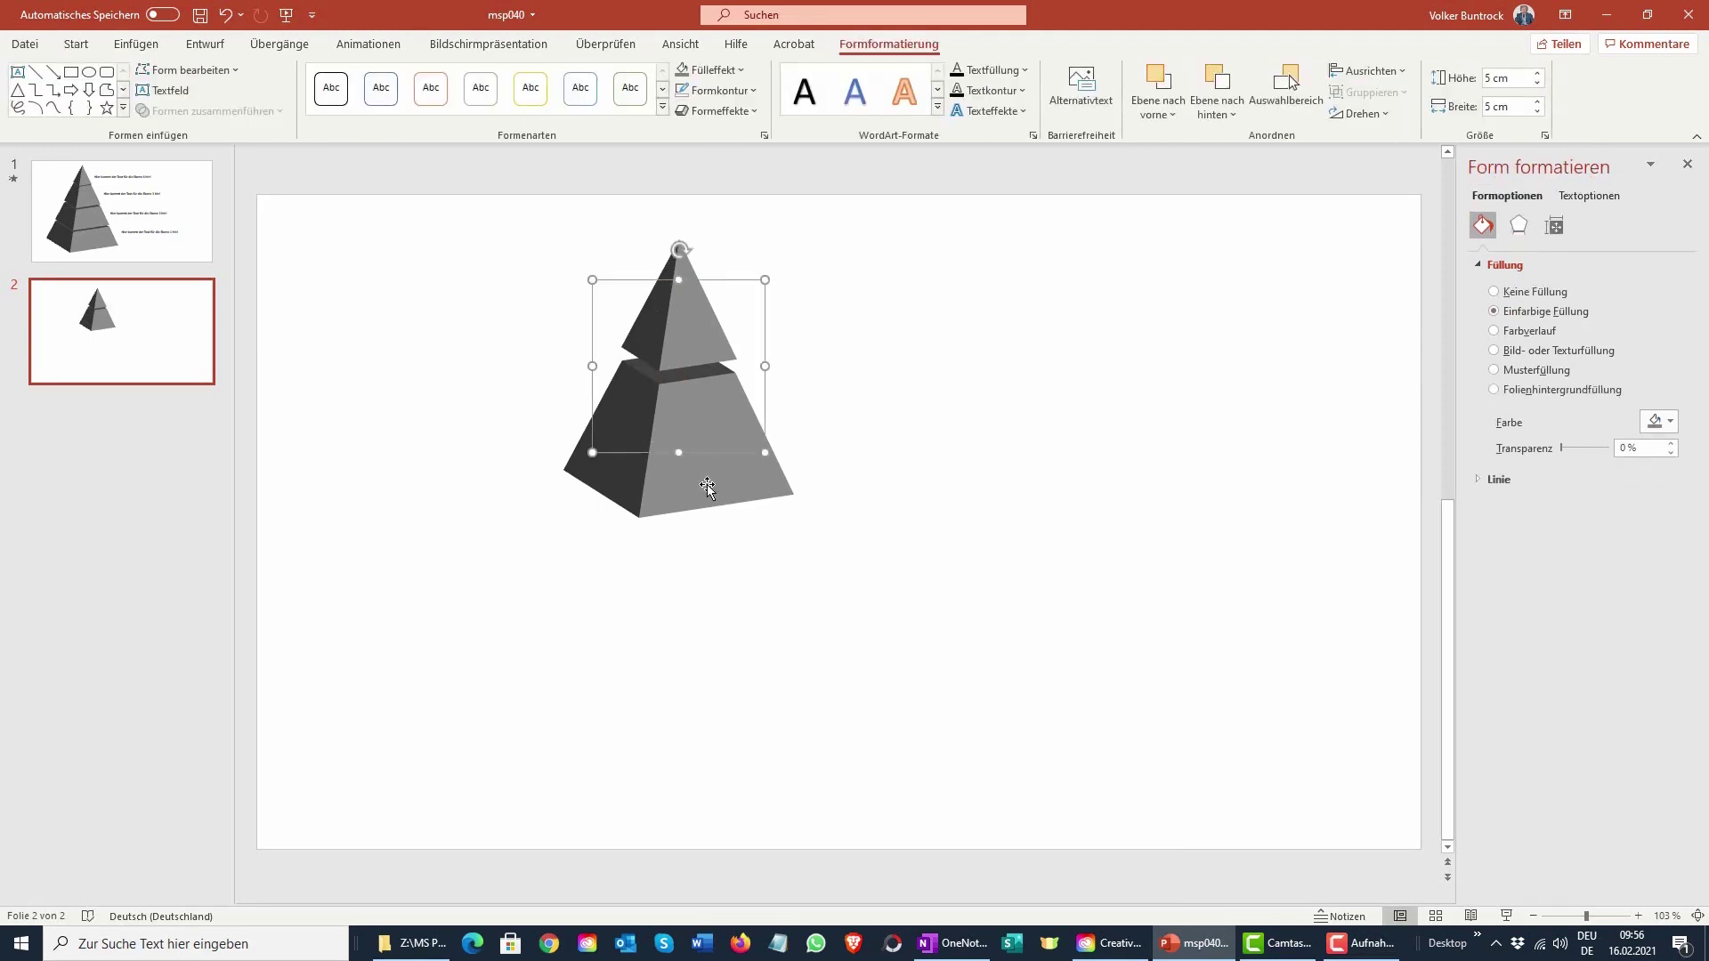
drag(708, 488, 706, 473)
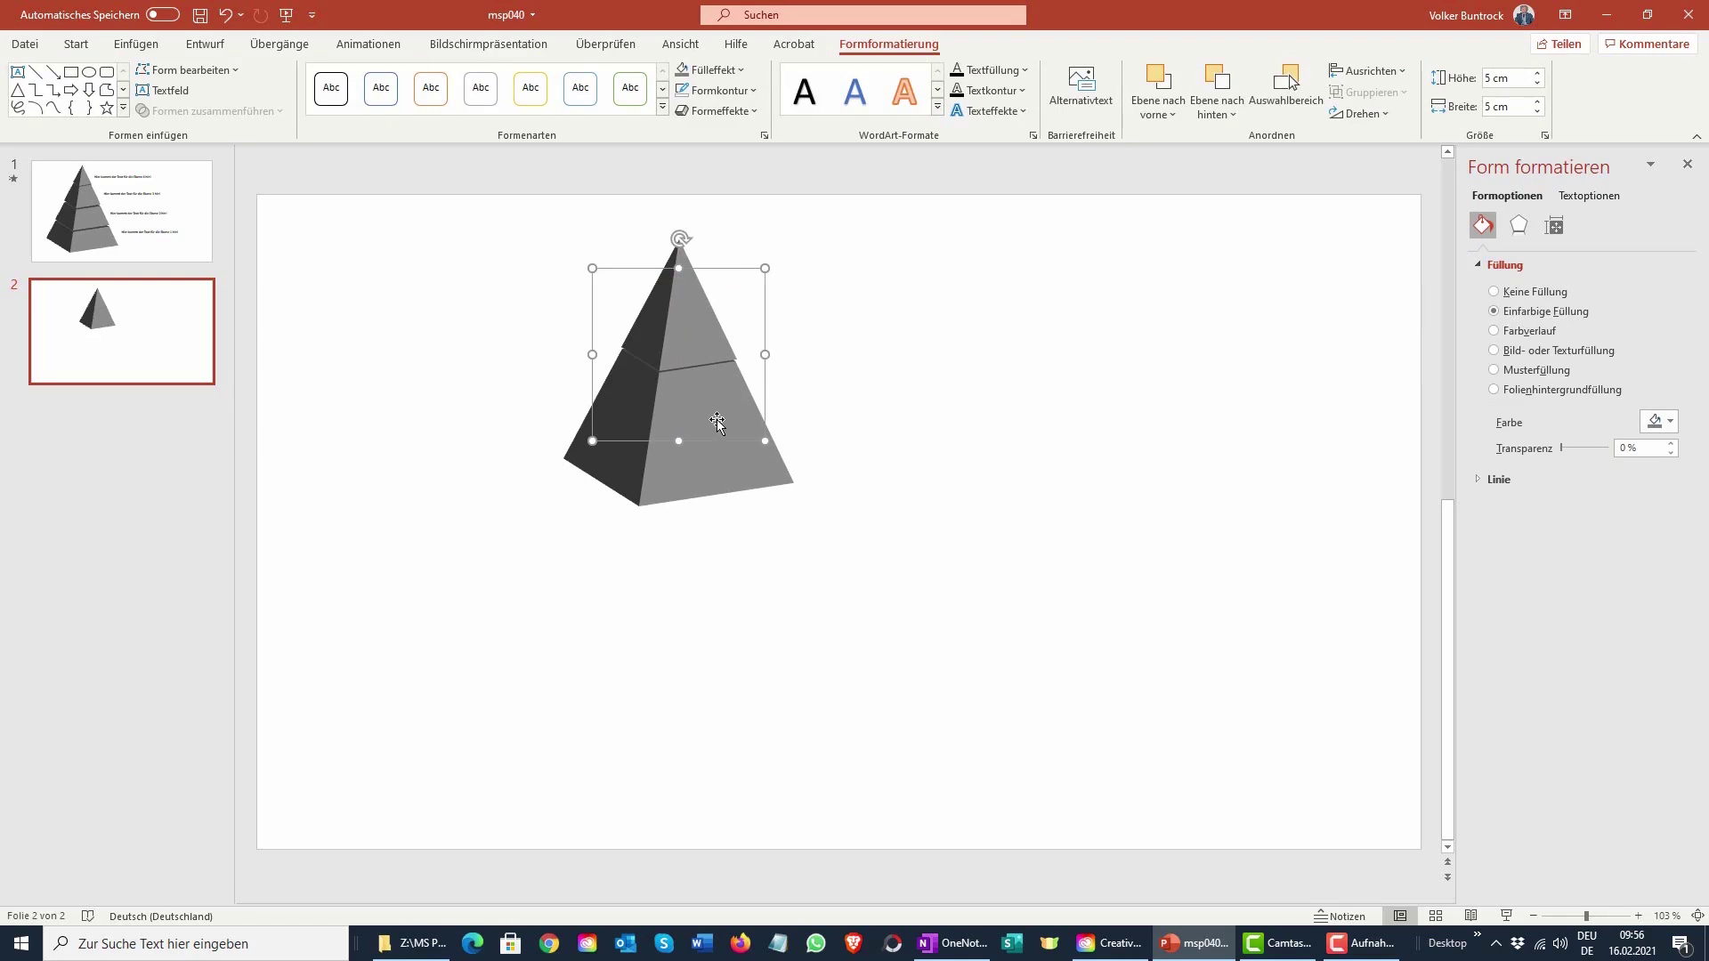
drag(708, 426, 716, 427)
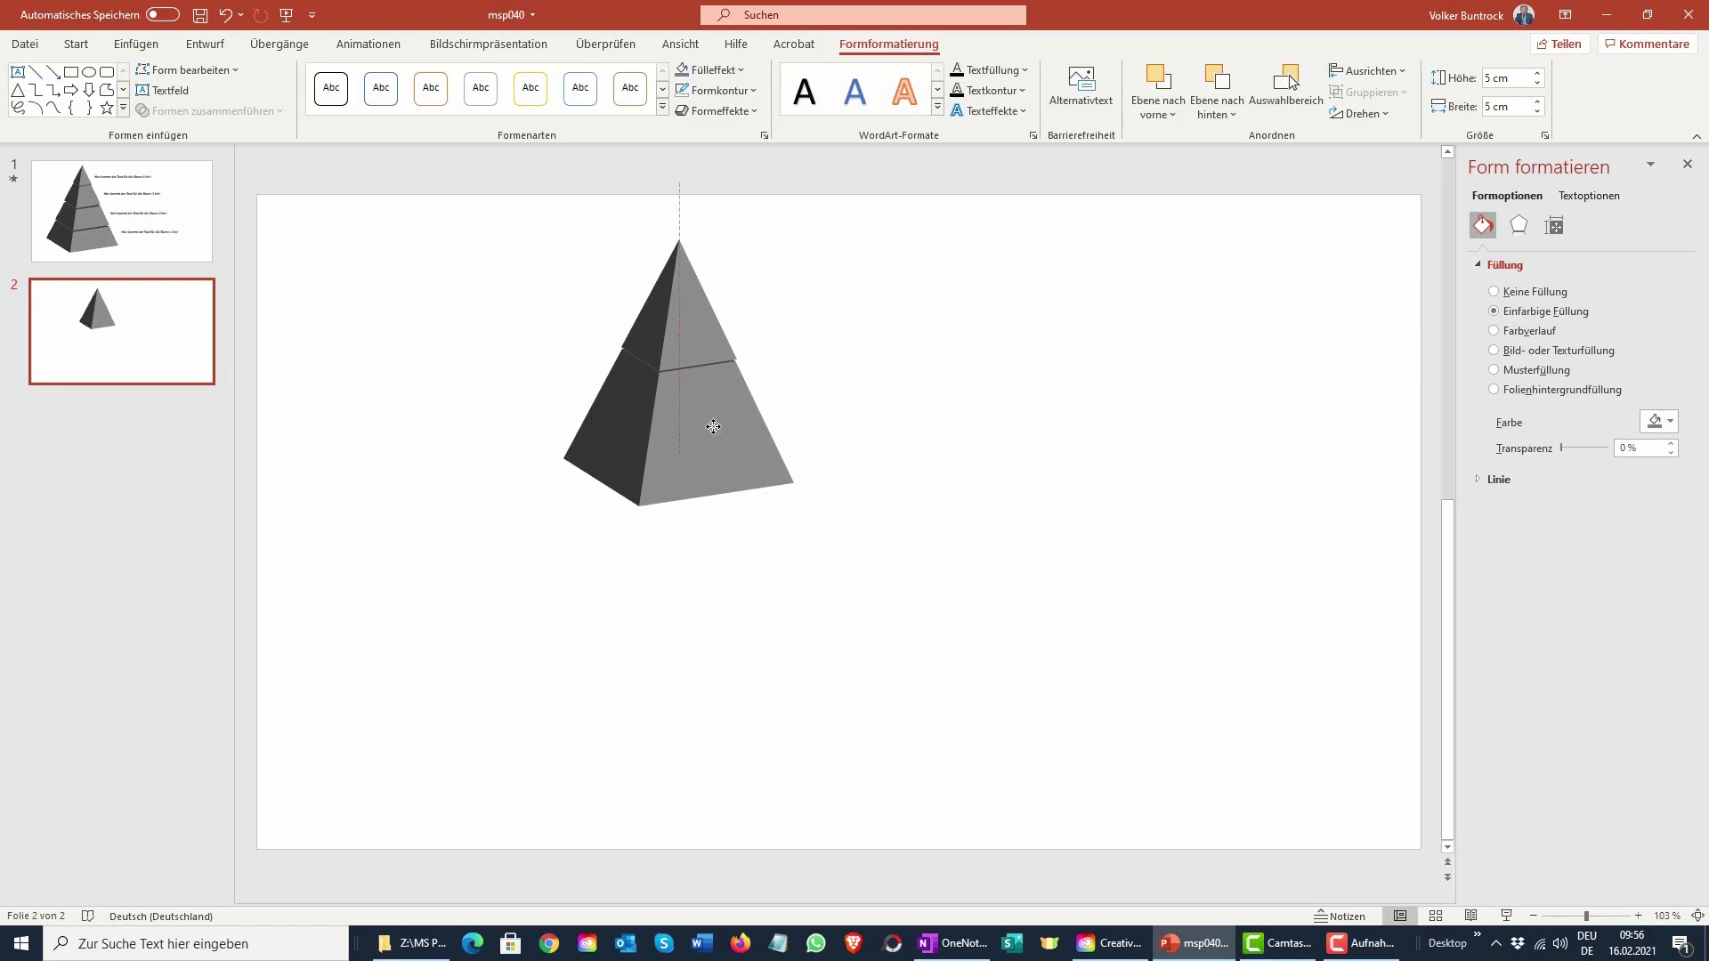
key(ctrl+z)
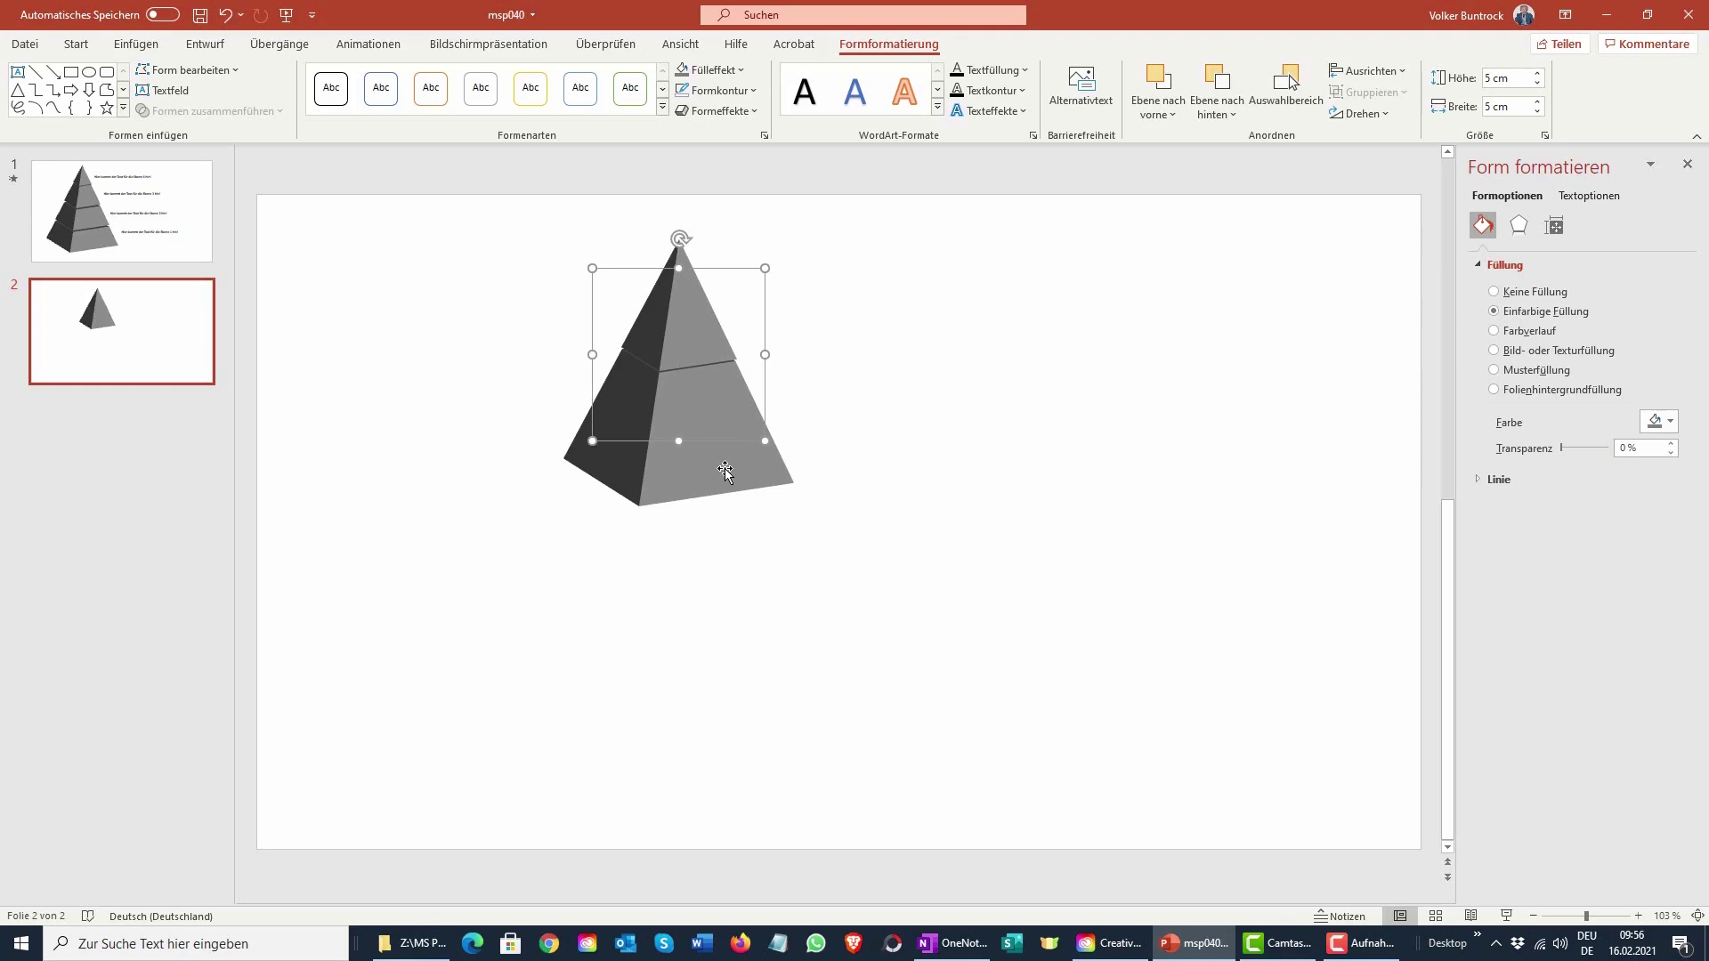
- Duplicate the second tier and resize the copy to 7,5 × 7,5 cm
key(ctrl+d)
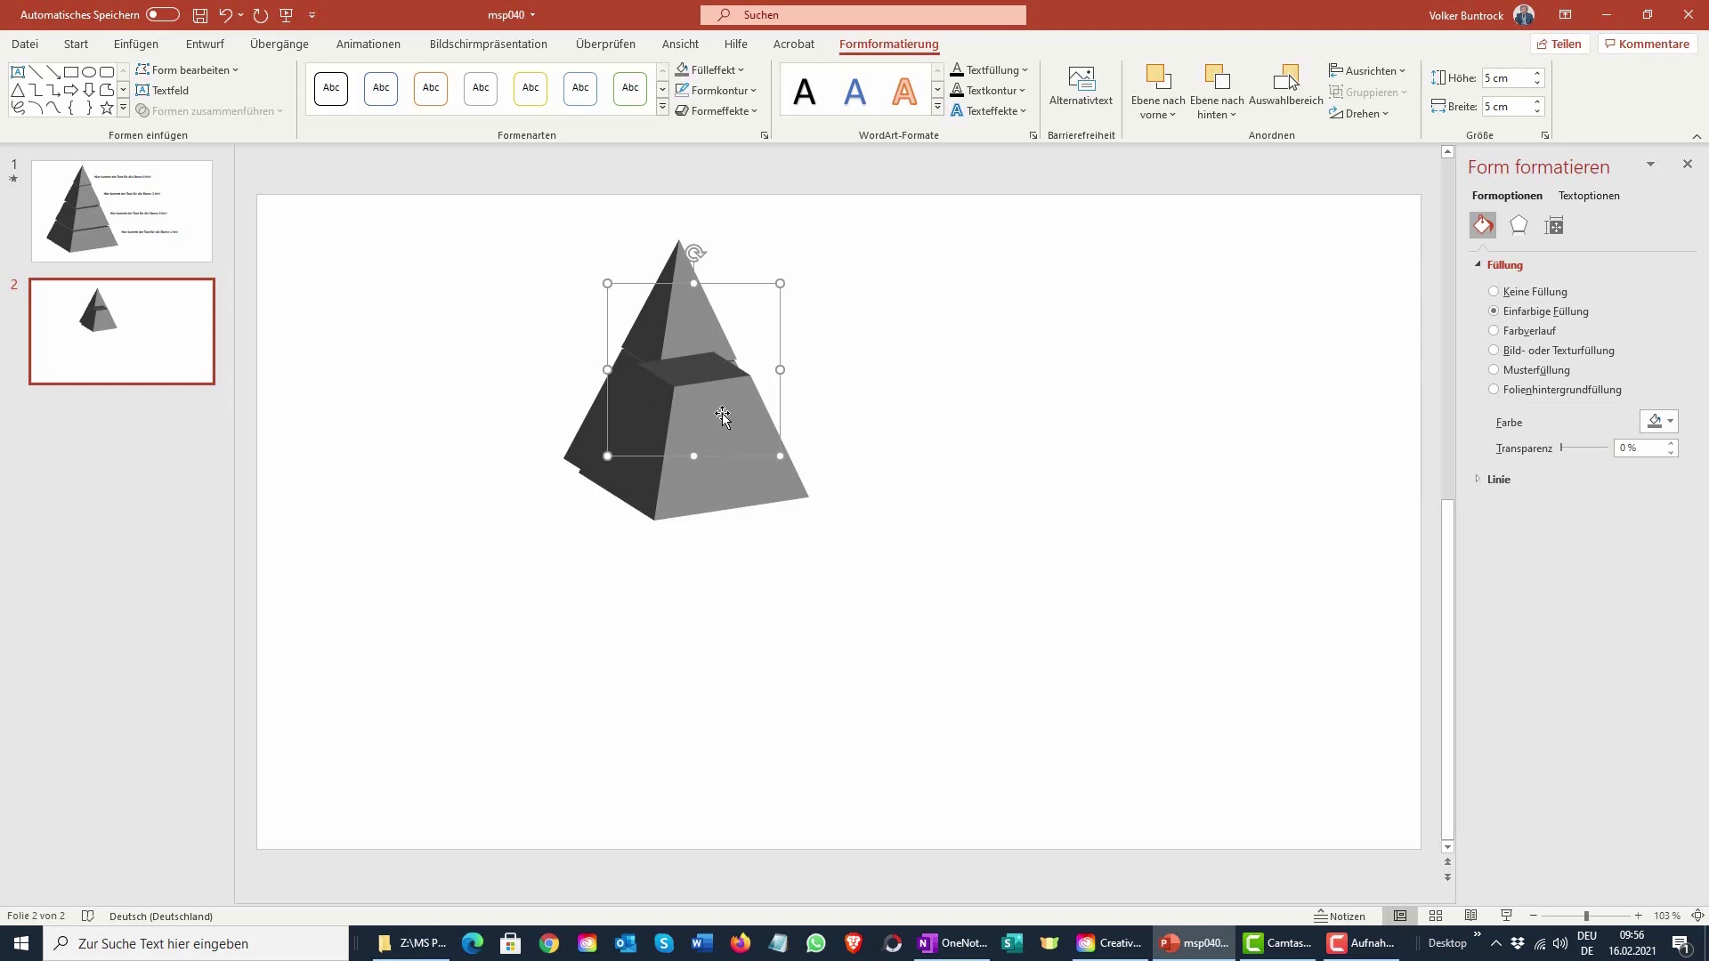
drag(722, 416, 717, 476)
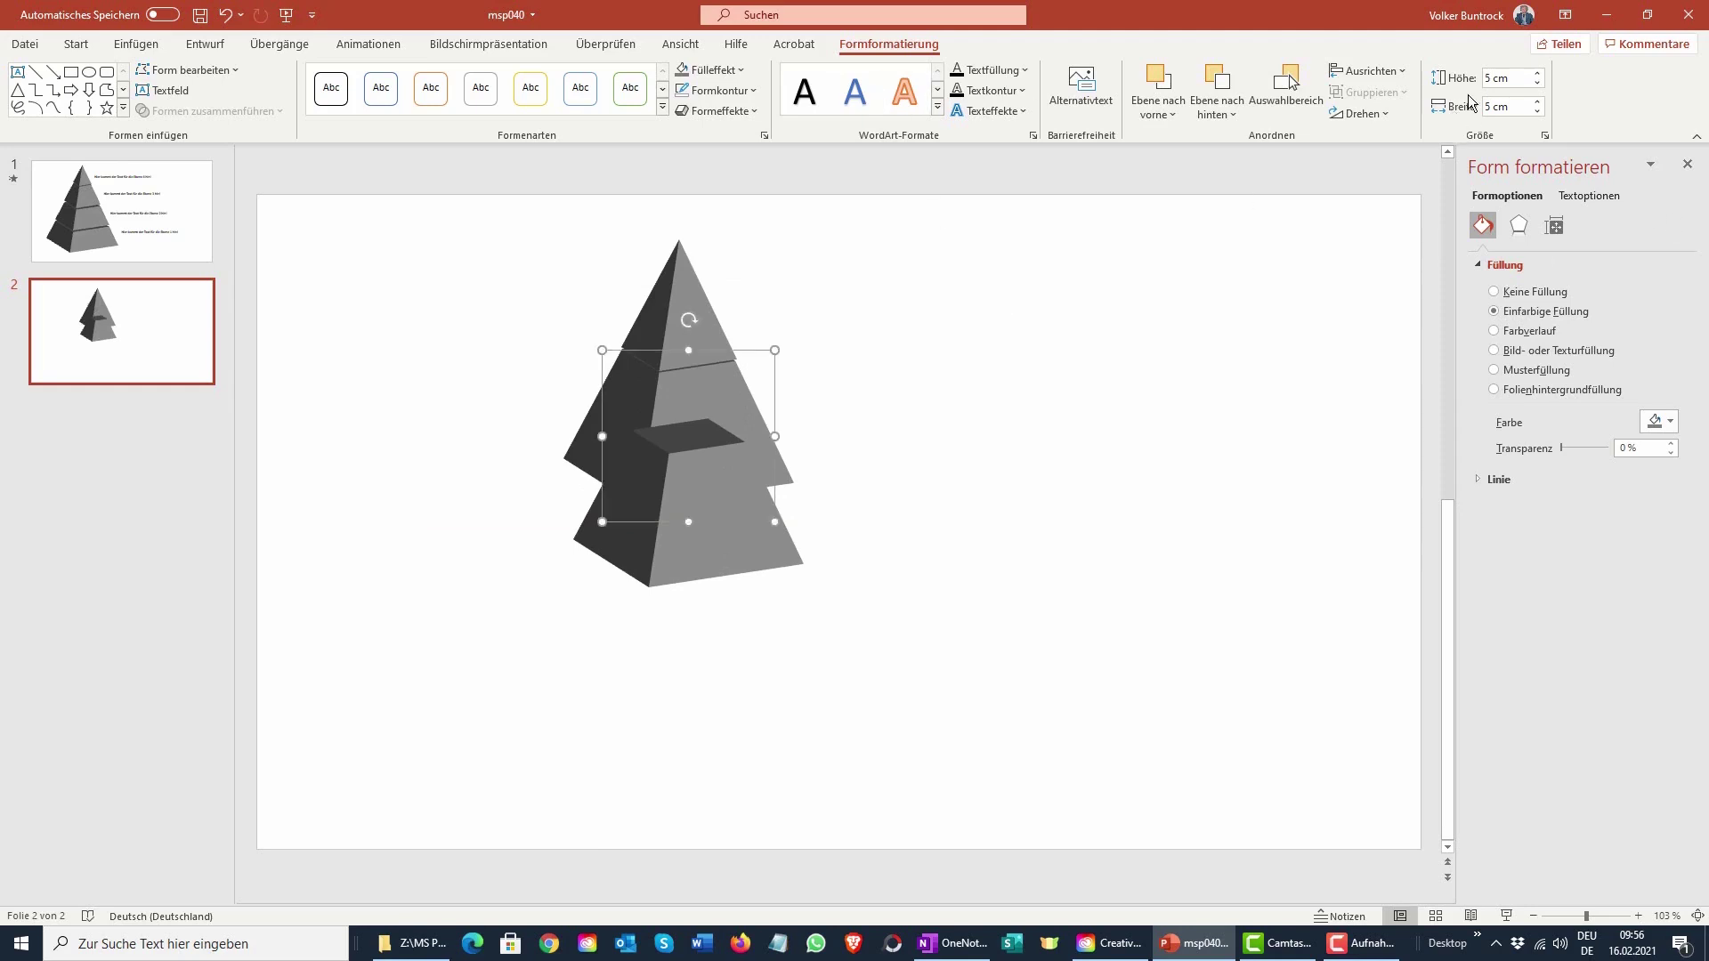
click(1492, 77)
text(7)
text(,5)
click(1493, 106)
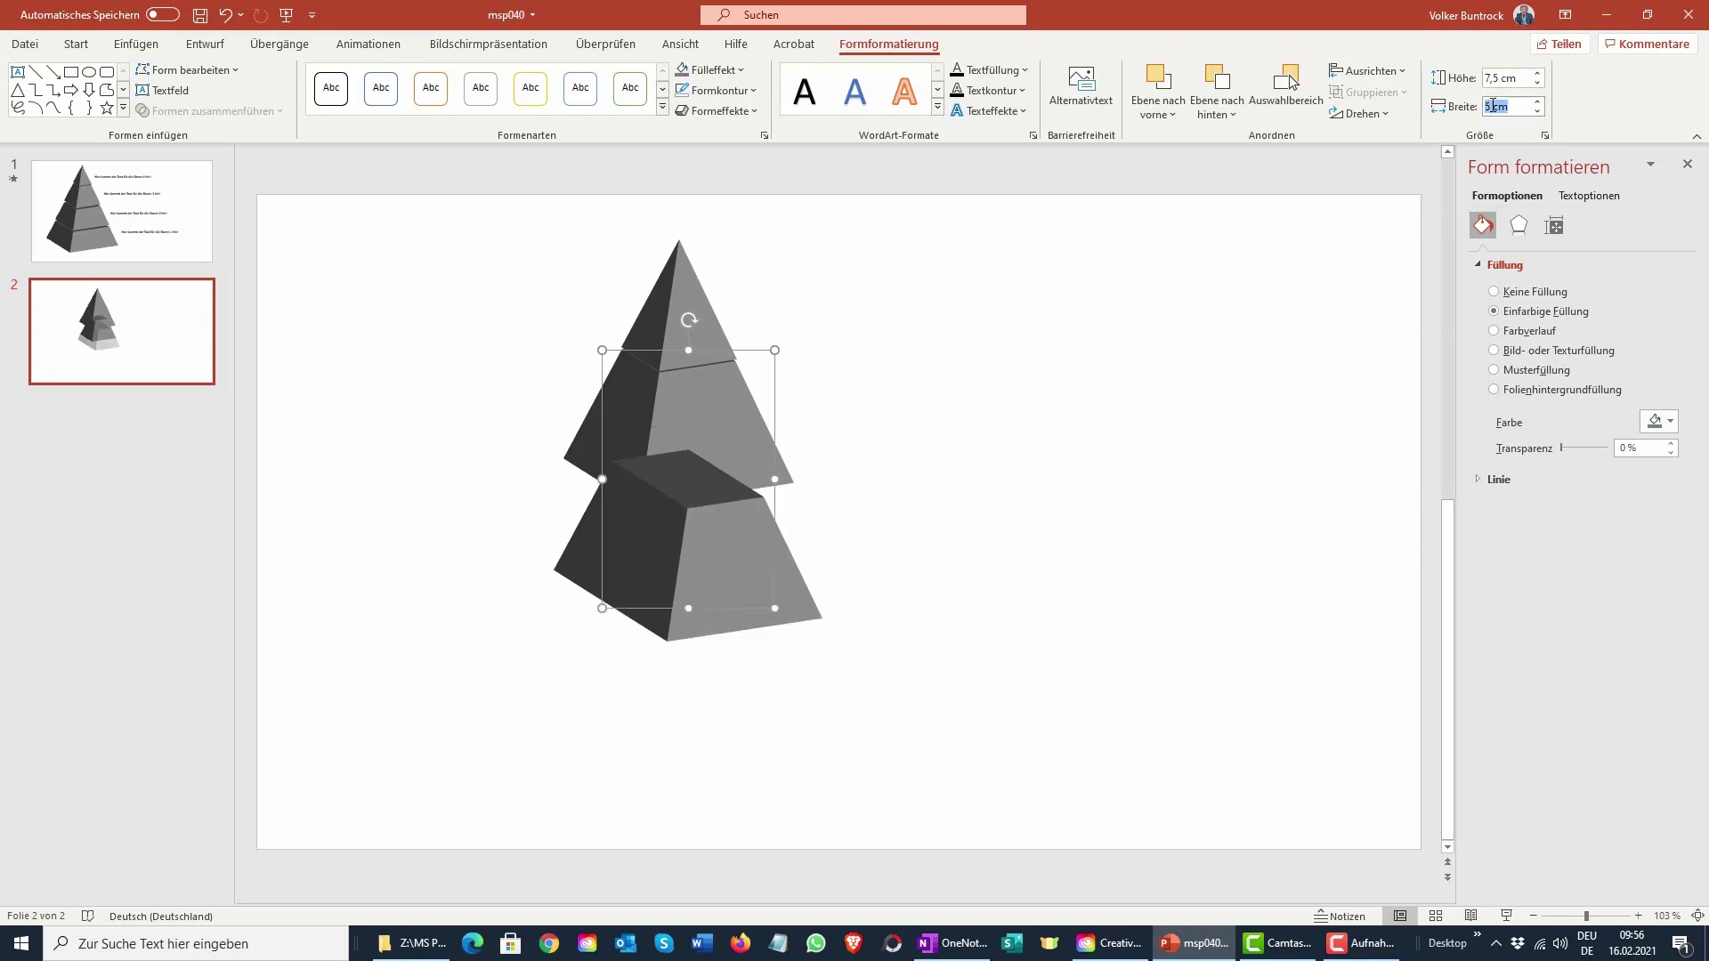
click(1491, 107)
text(7,)
text(5)
key(Return)
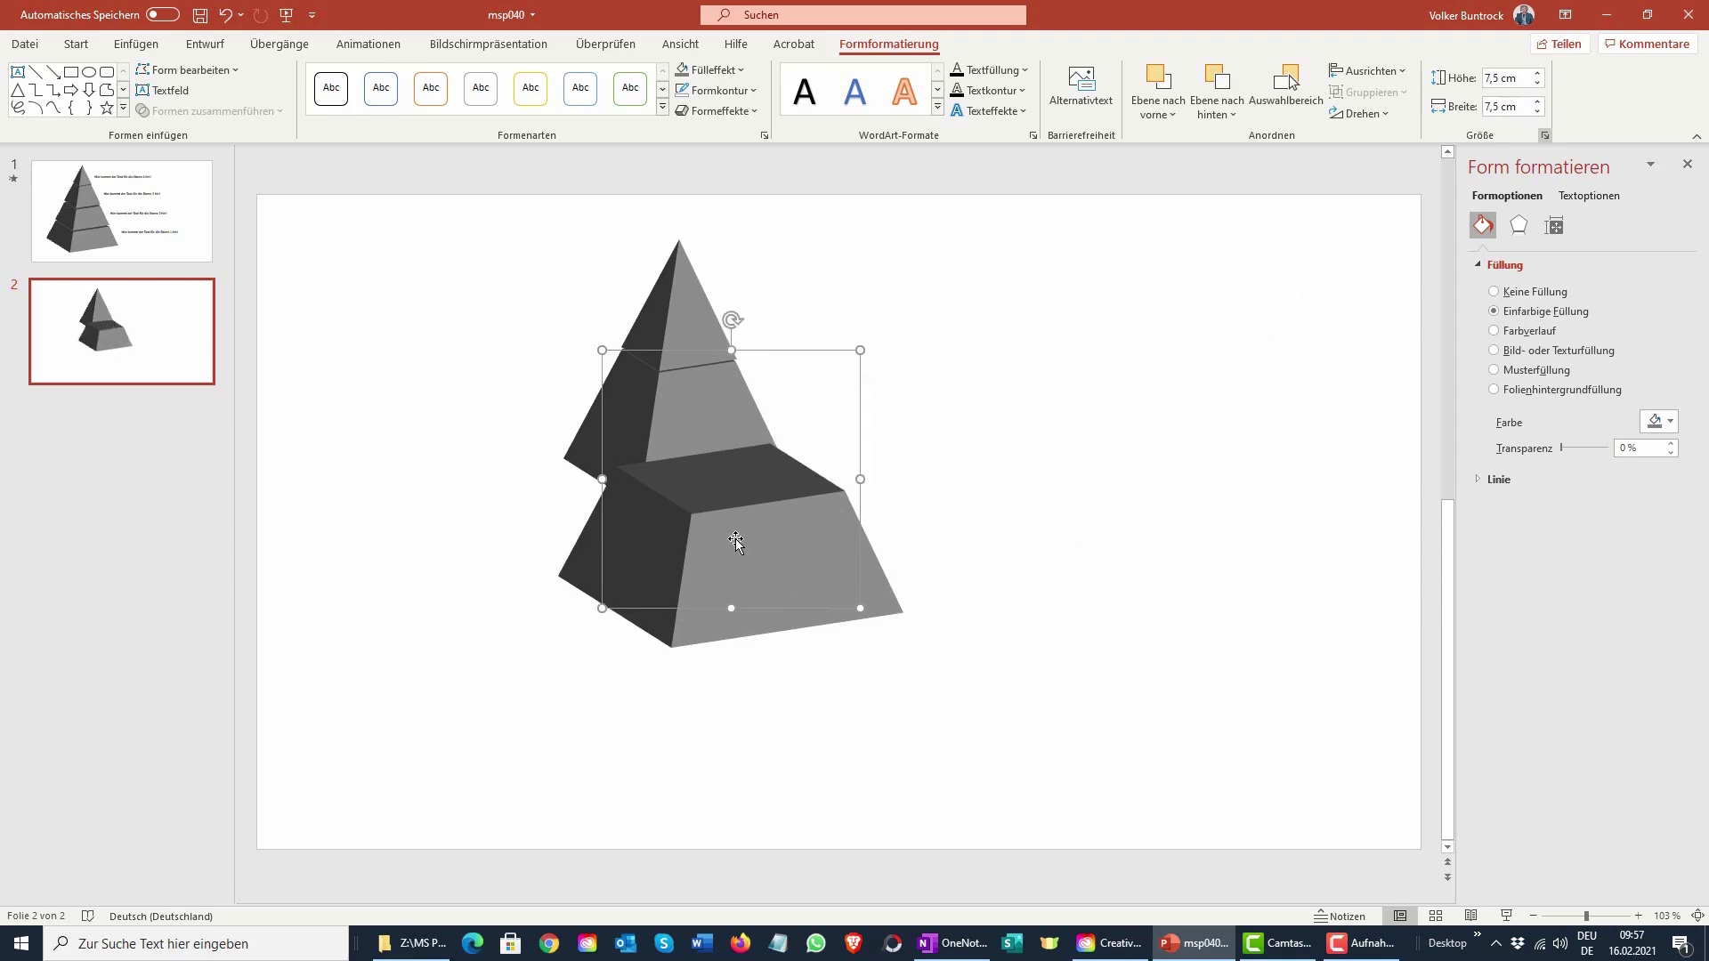
- Send the 7,5 cm tier to the back and position it below the stack as the base
right_click(765, 518)
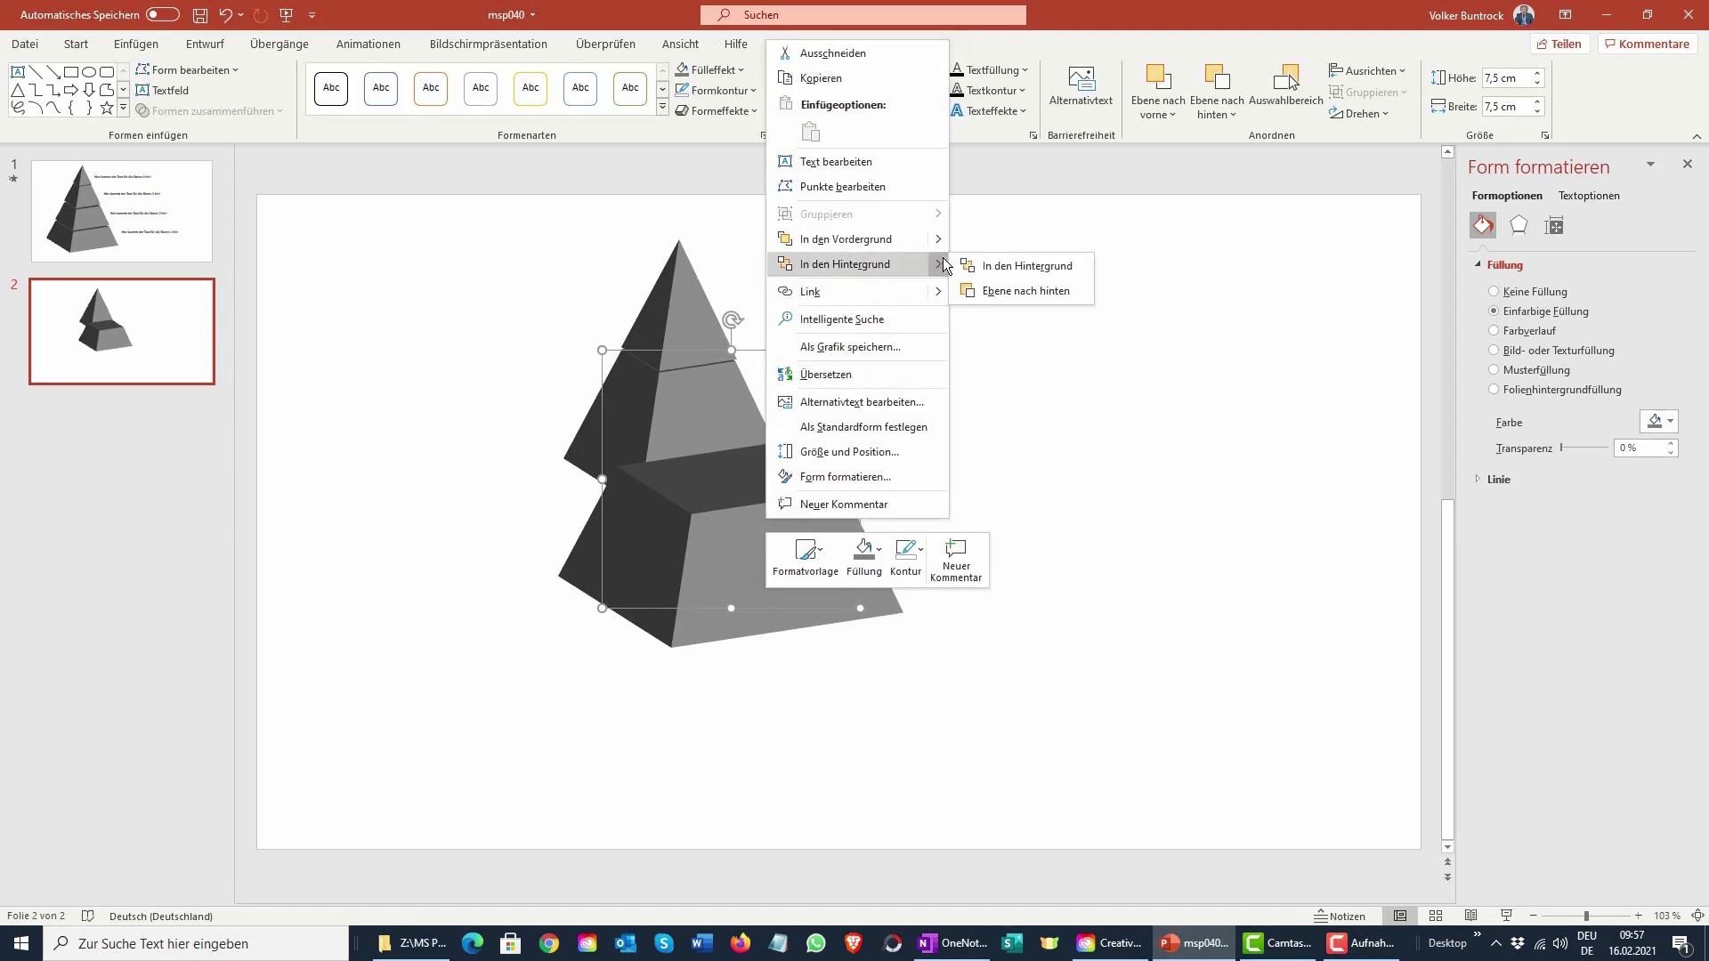
click(1016, 266)
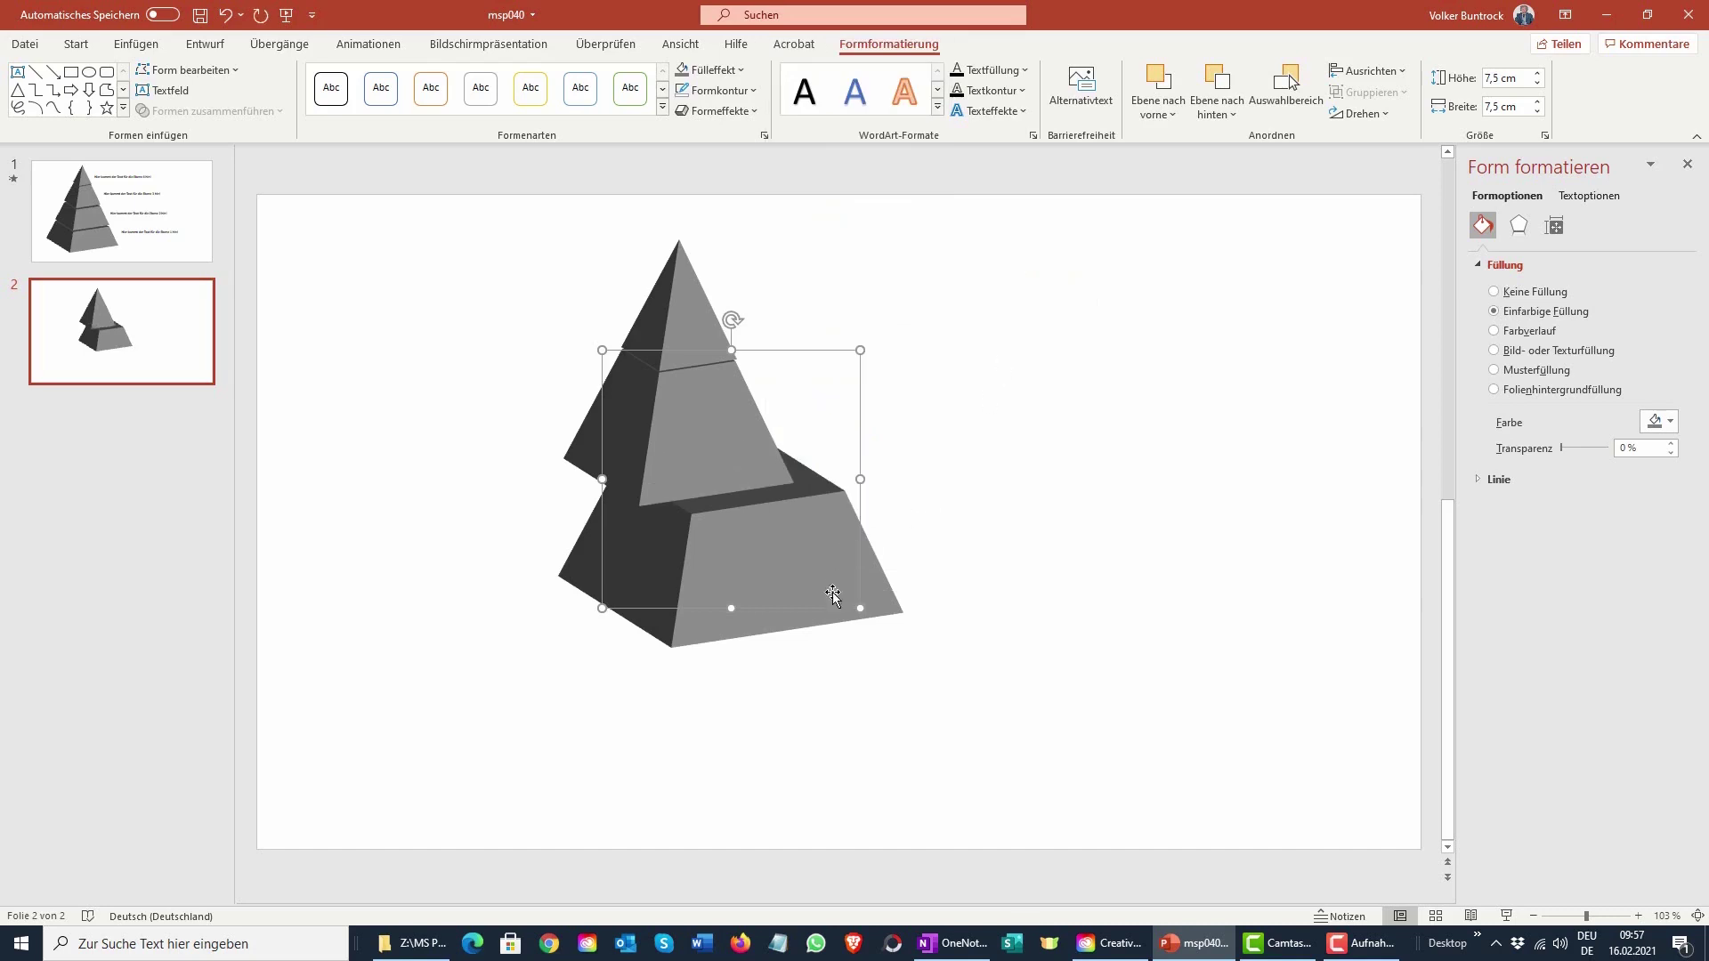
drag(812, 570, 772, 564)
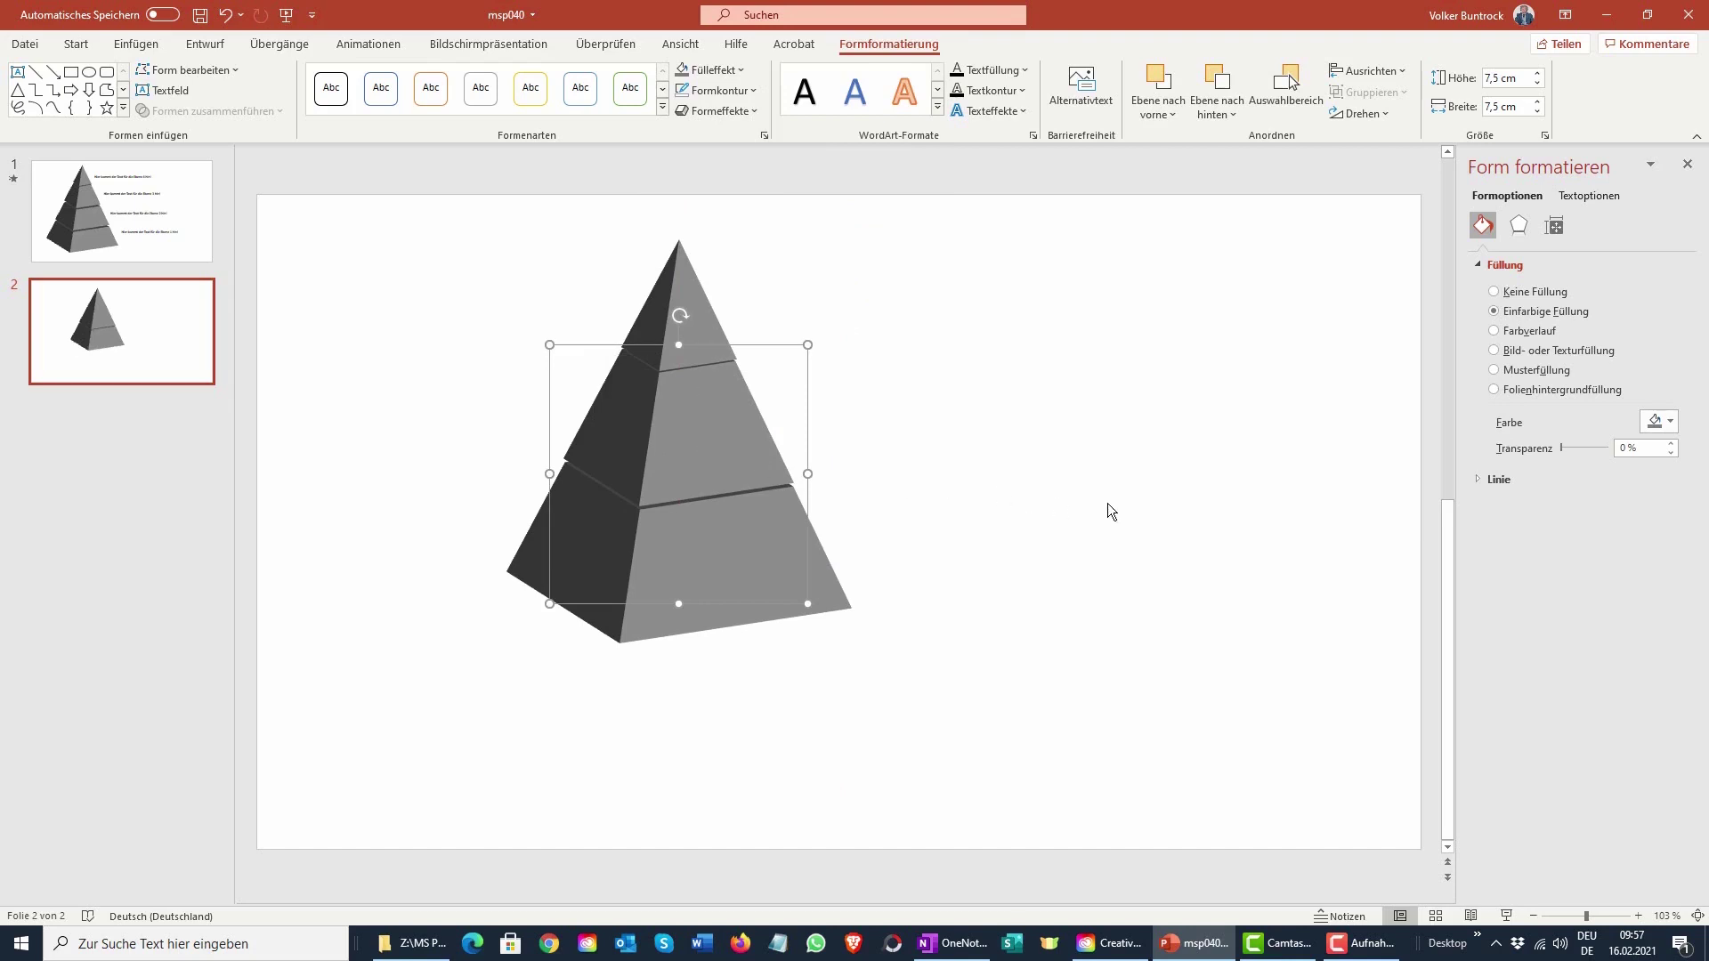
click(975, 520)
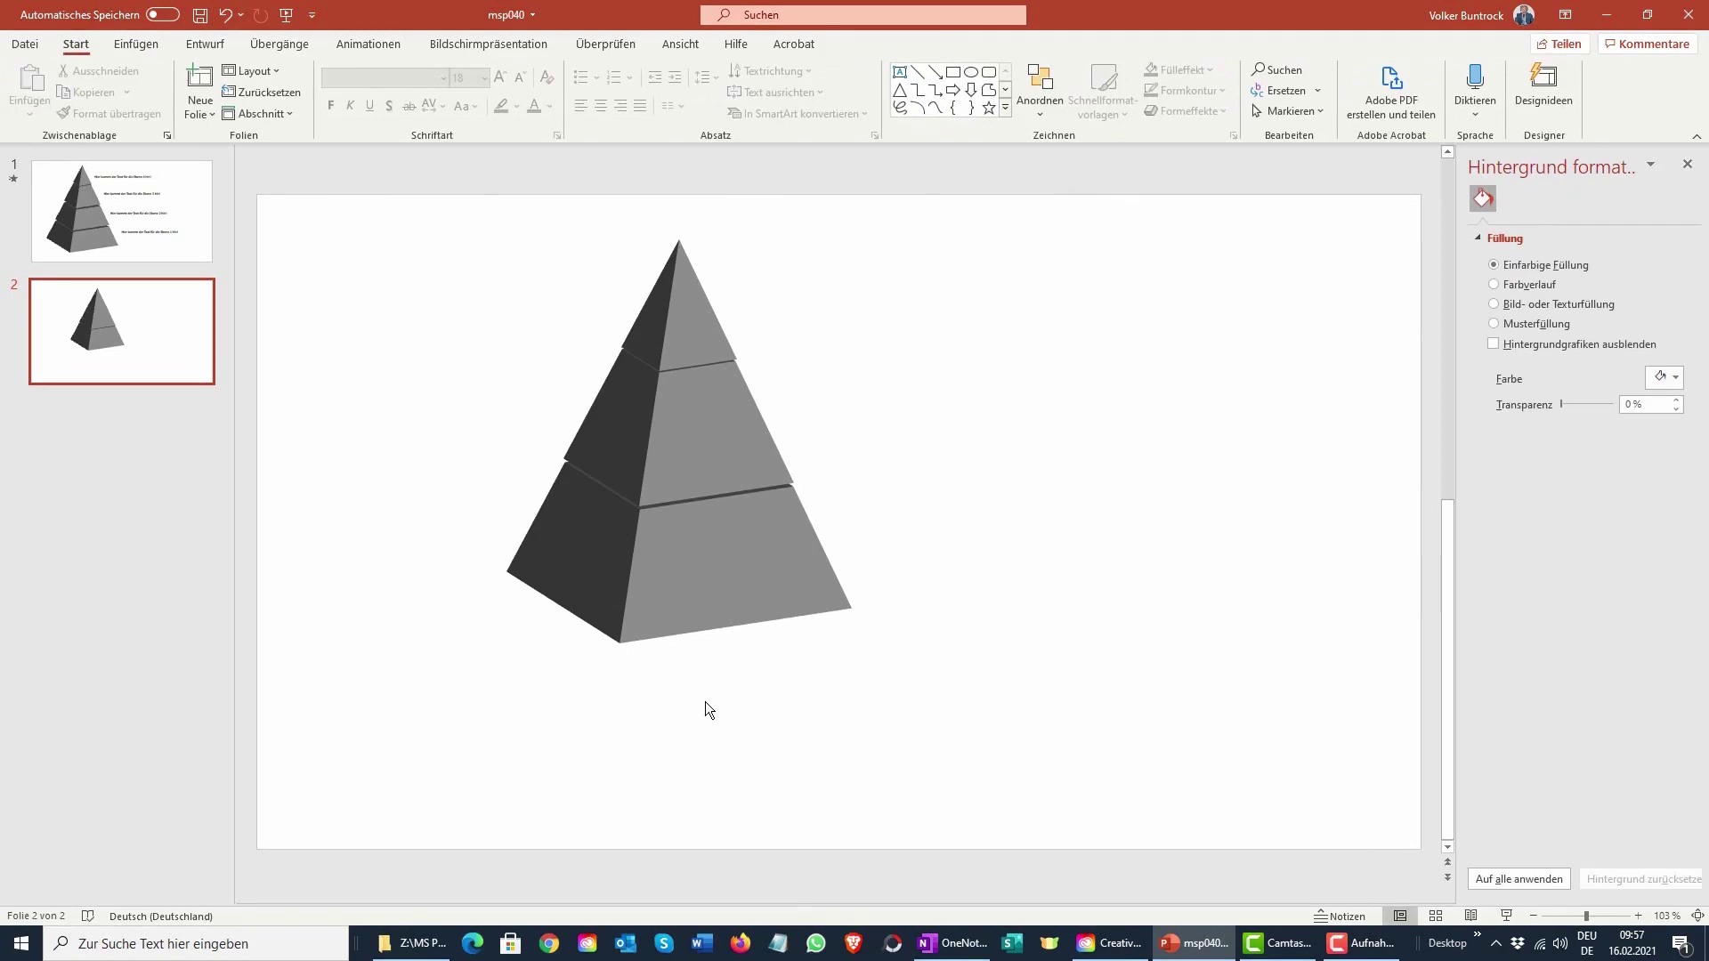
- Duplicate the bottom tier and resize the copy to 10 × 10 cm
click(755, 599)
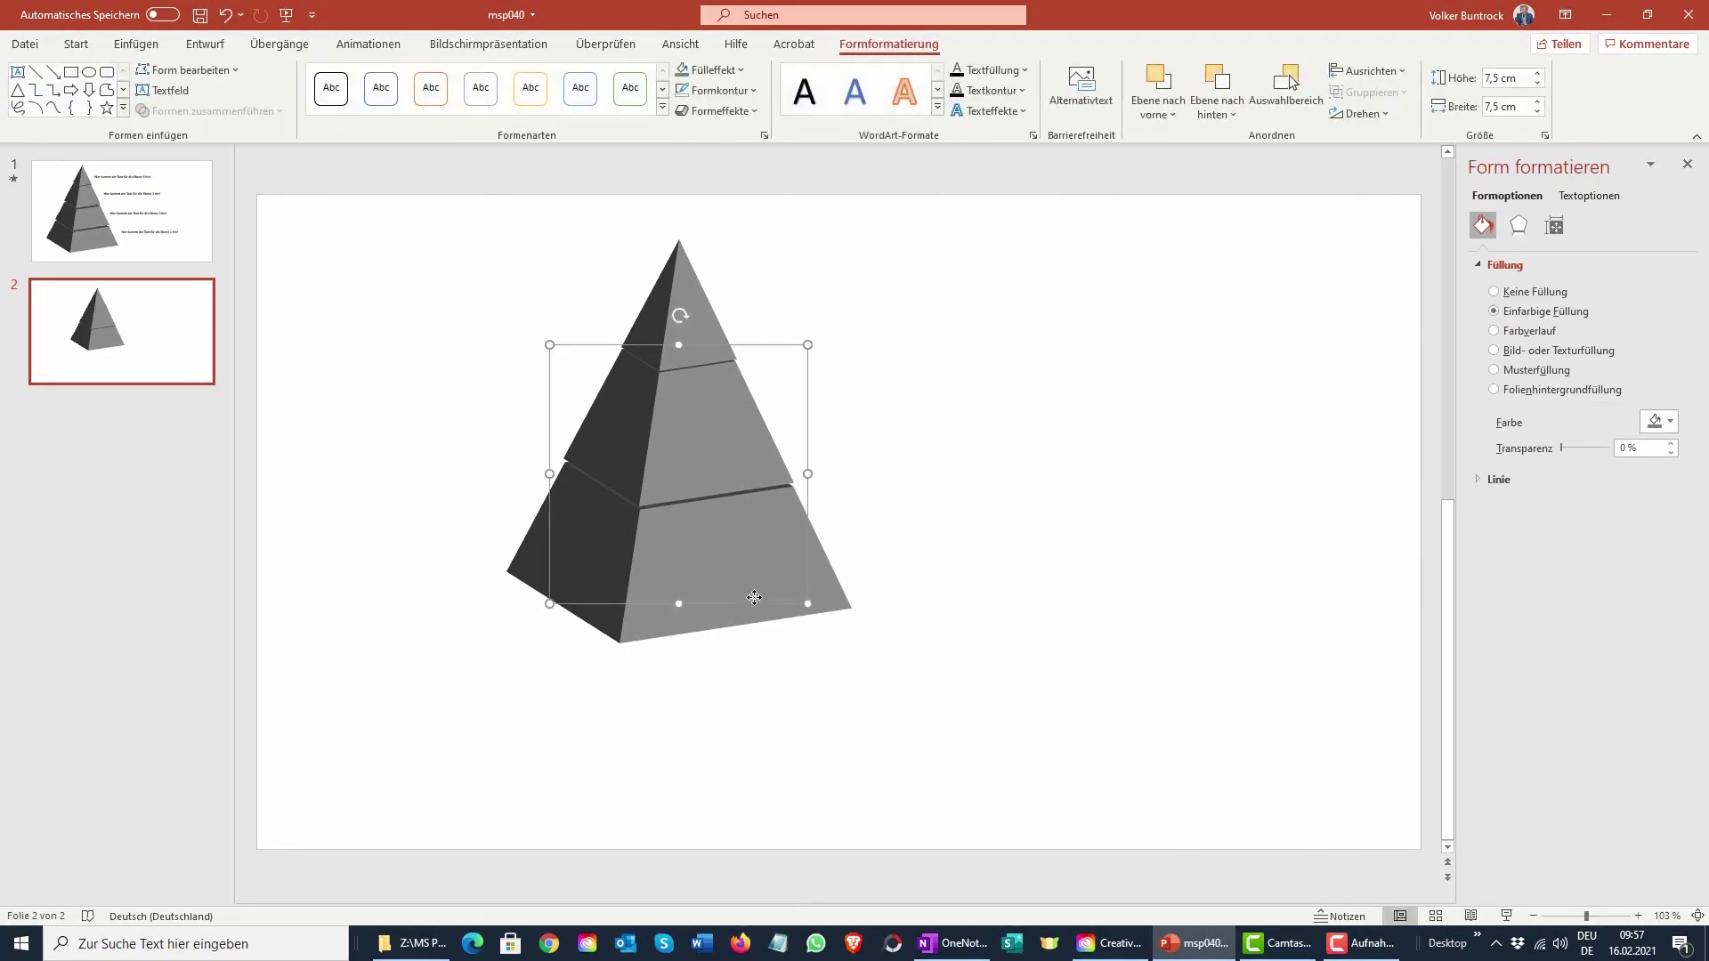
key(ctrl+d)
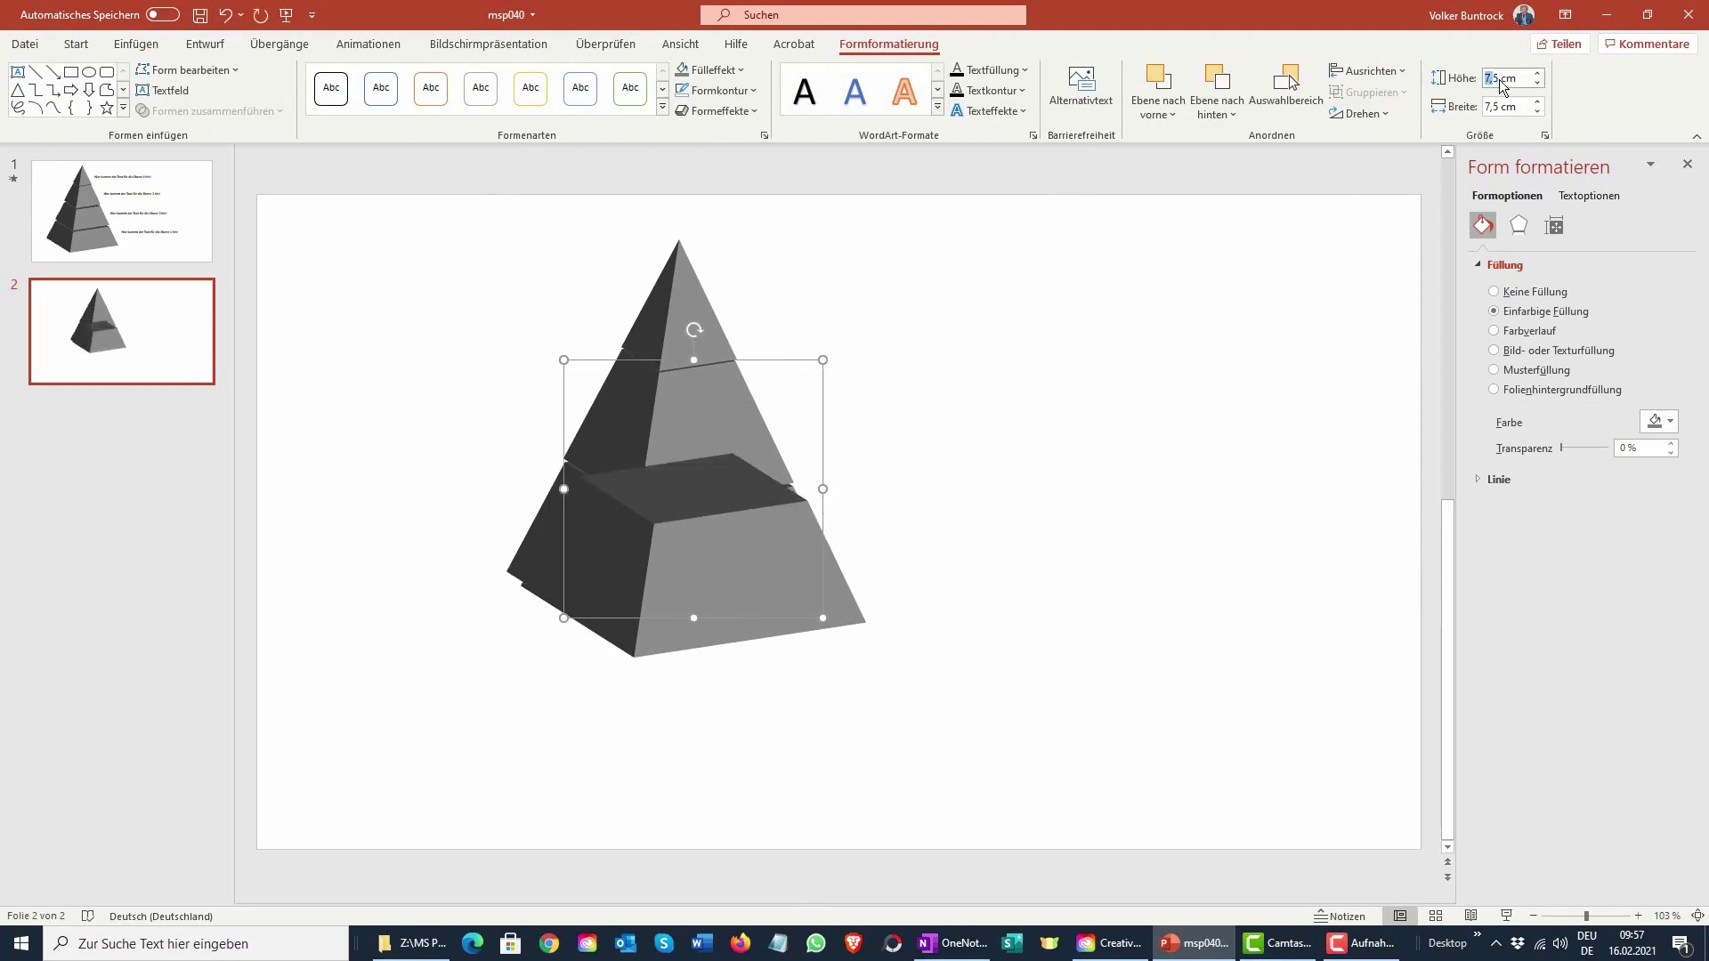
double_click(1500, 80)
text(1)
text(0)
double_click(1505, 104)
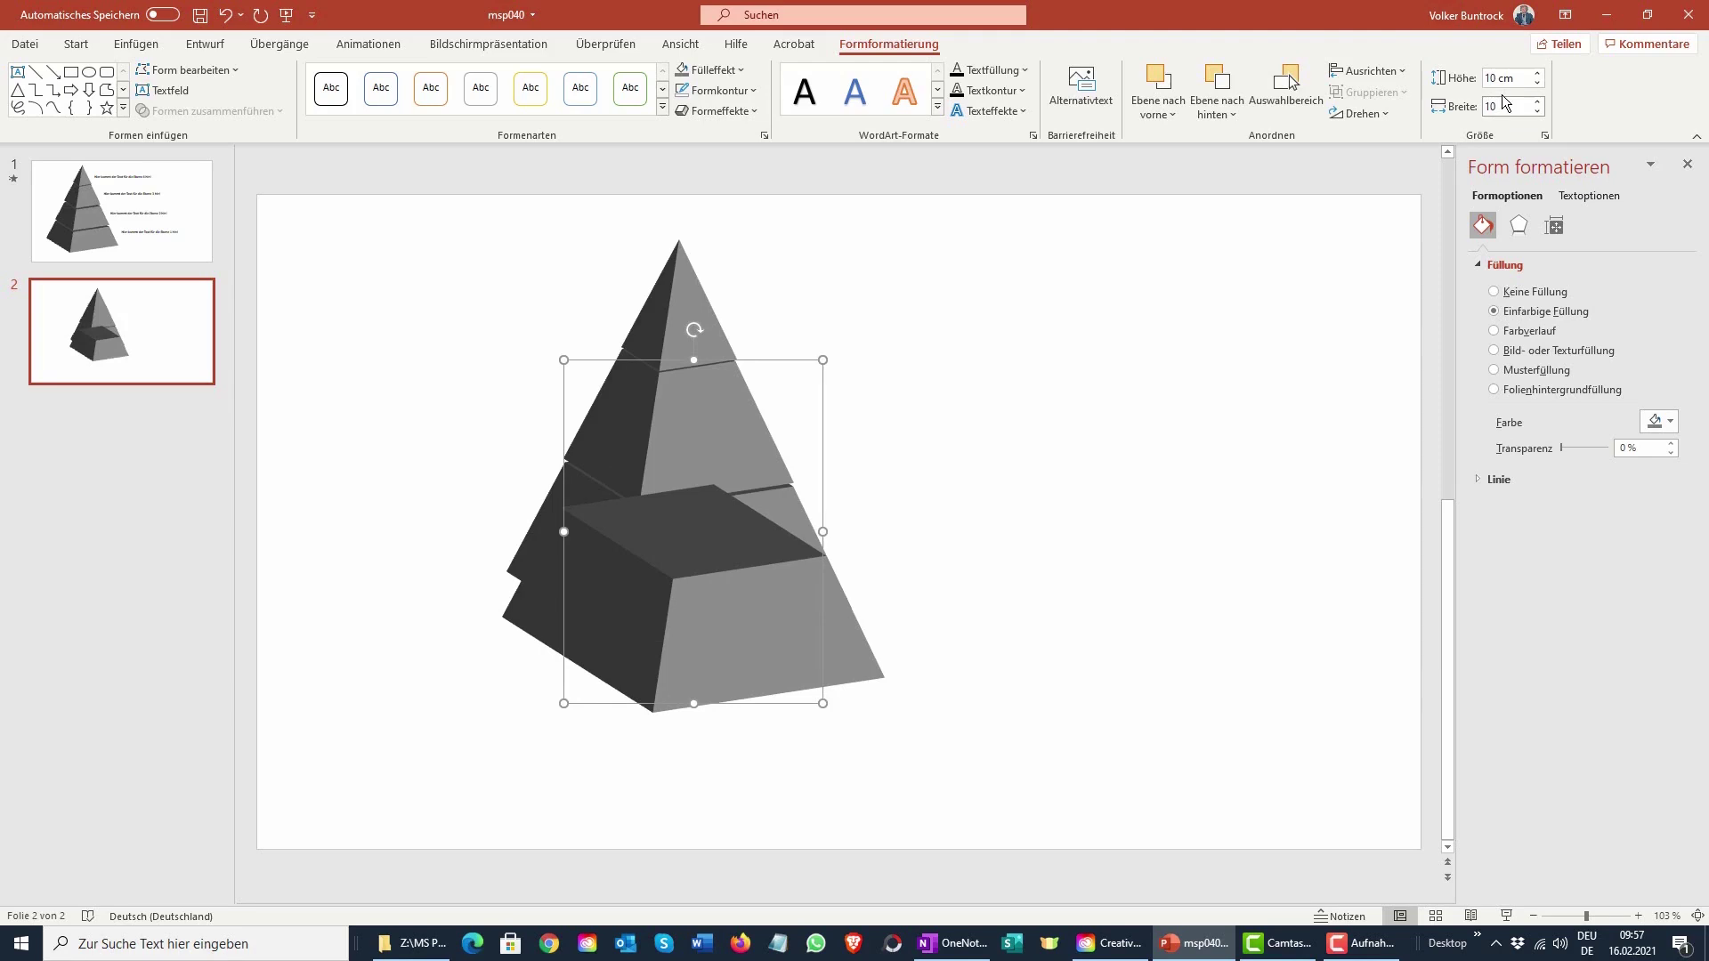
key(Return)
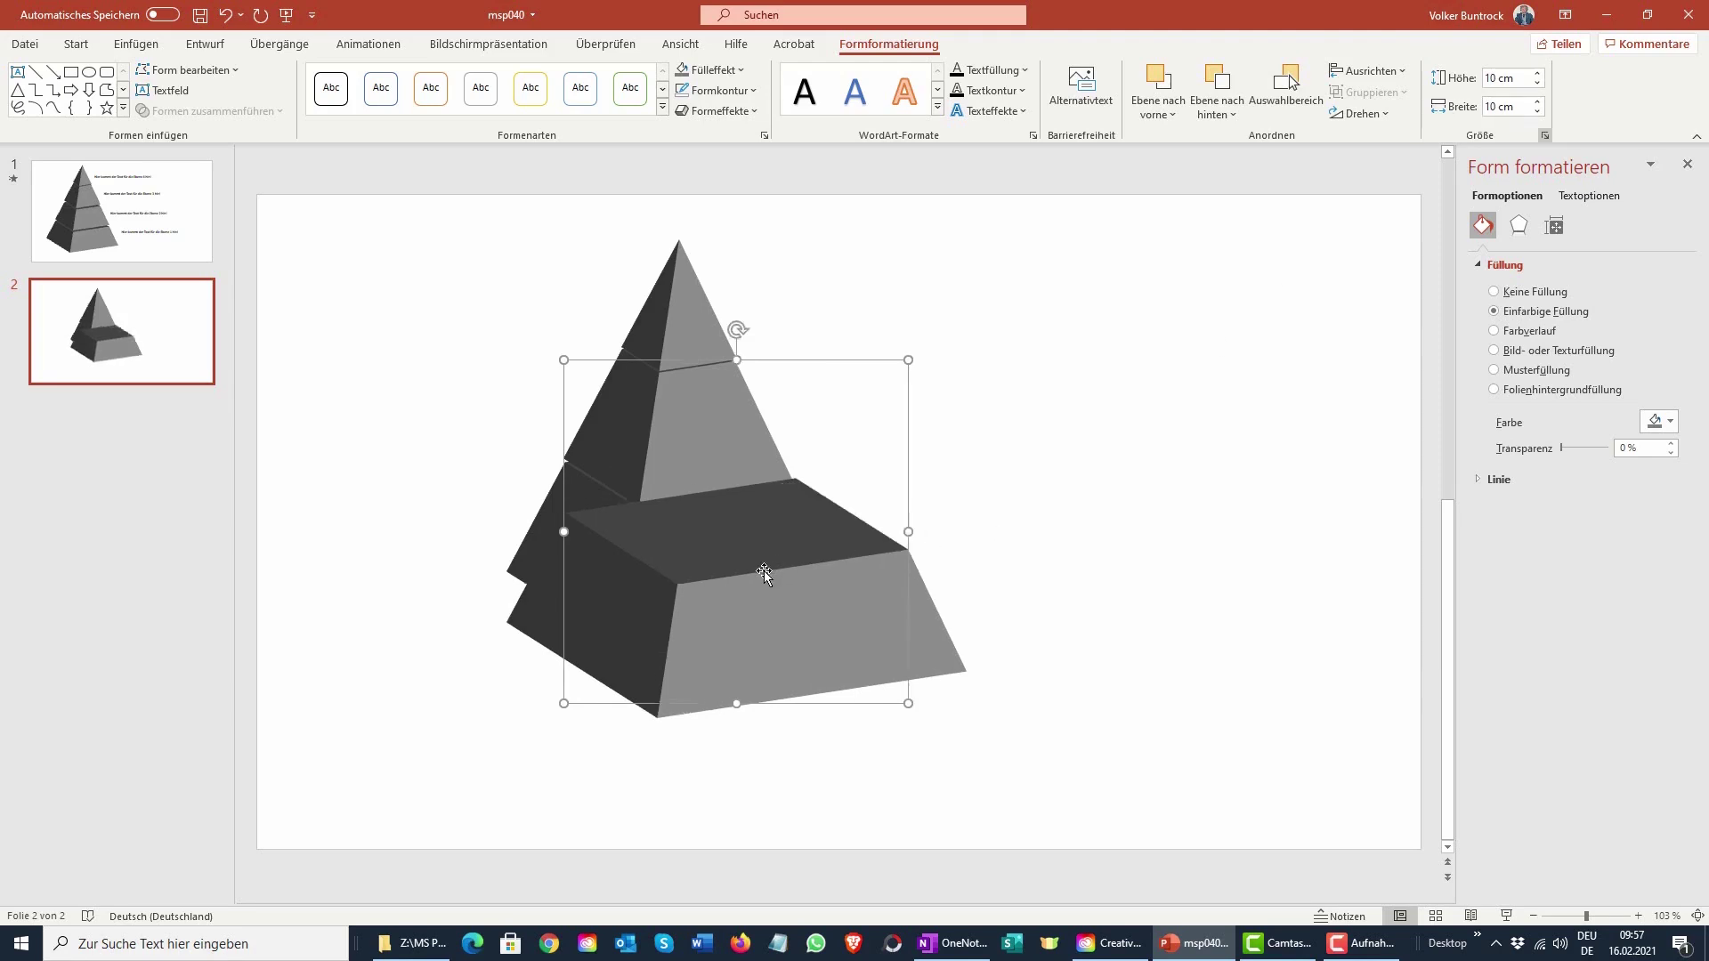
- Send the 10 cm tier behind the others and fit it beneath the pyramid as the base
right_click(764, 570)
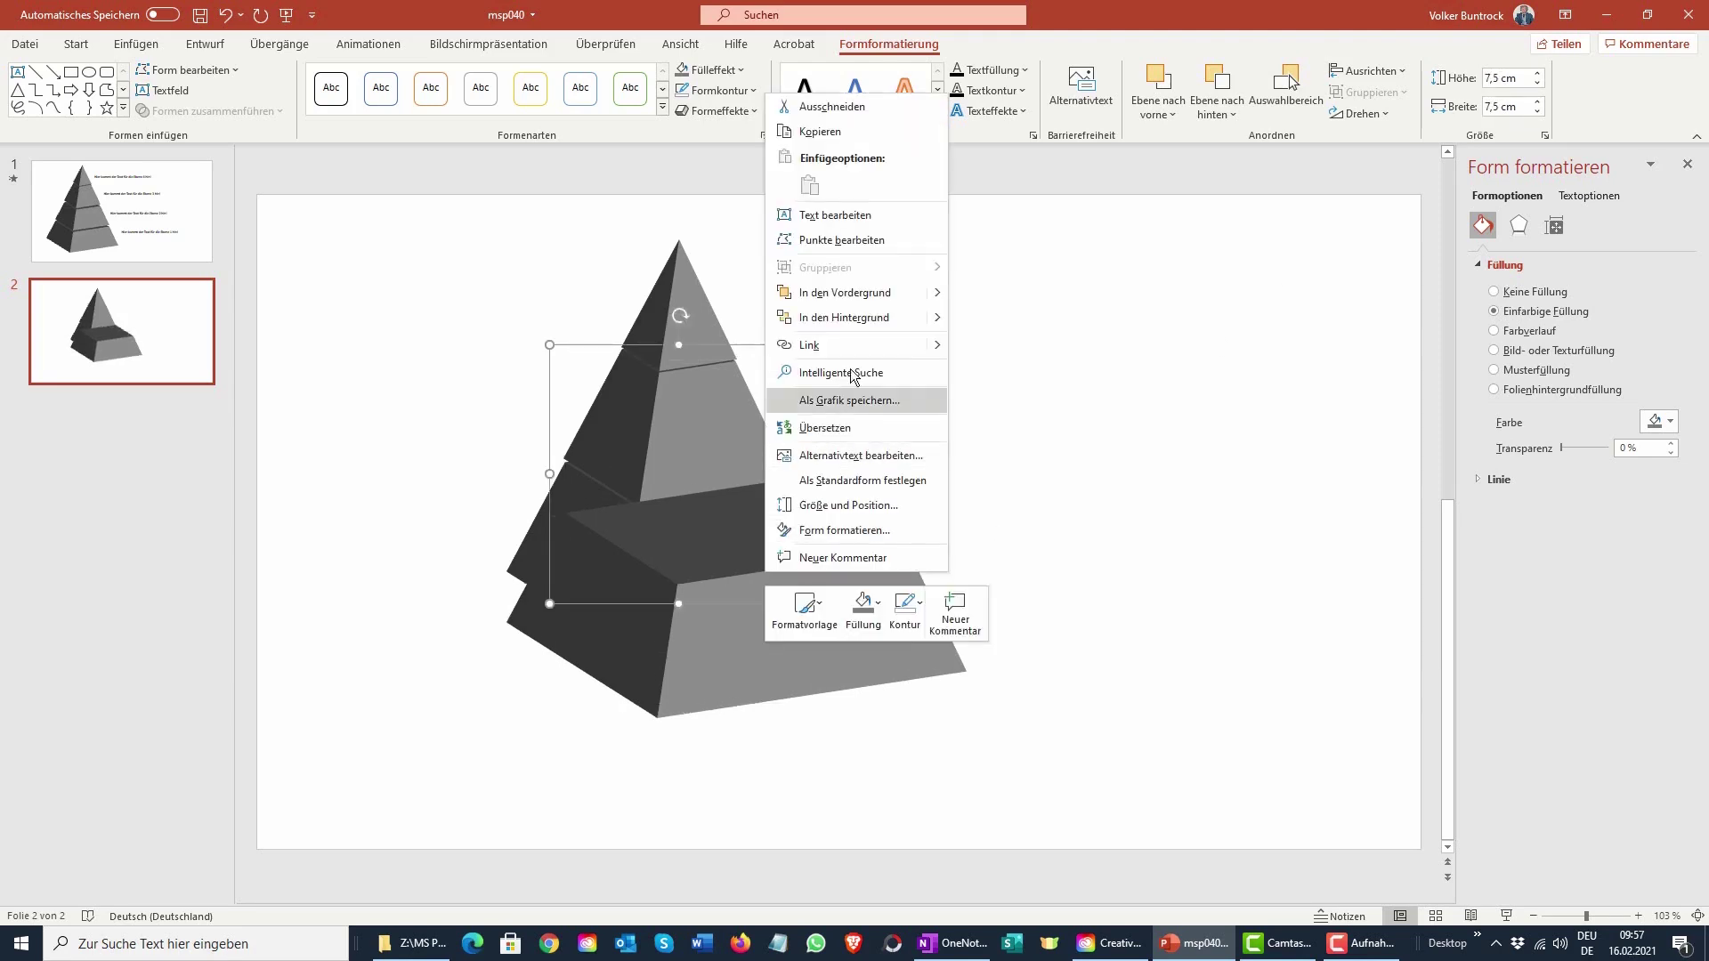
mouse_move(844, 318)
click(1023, 329)
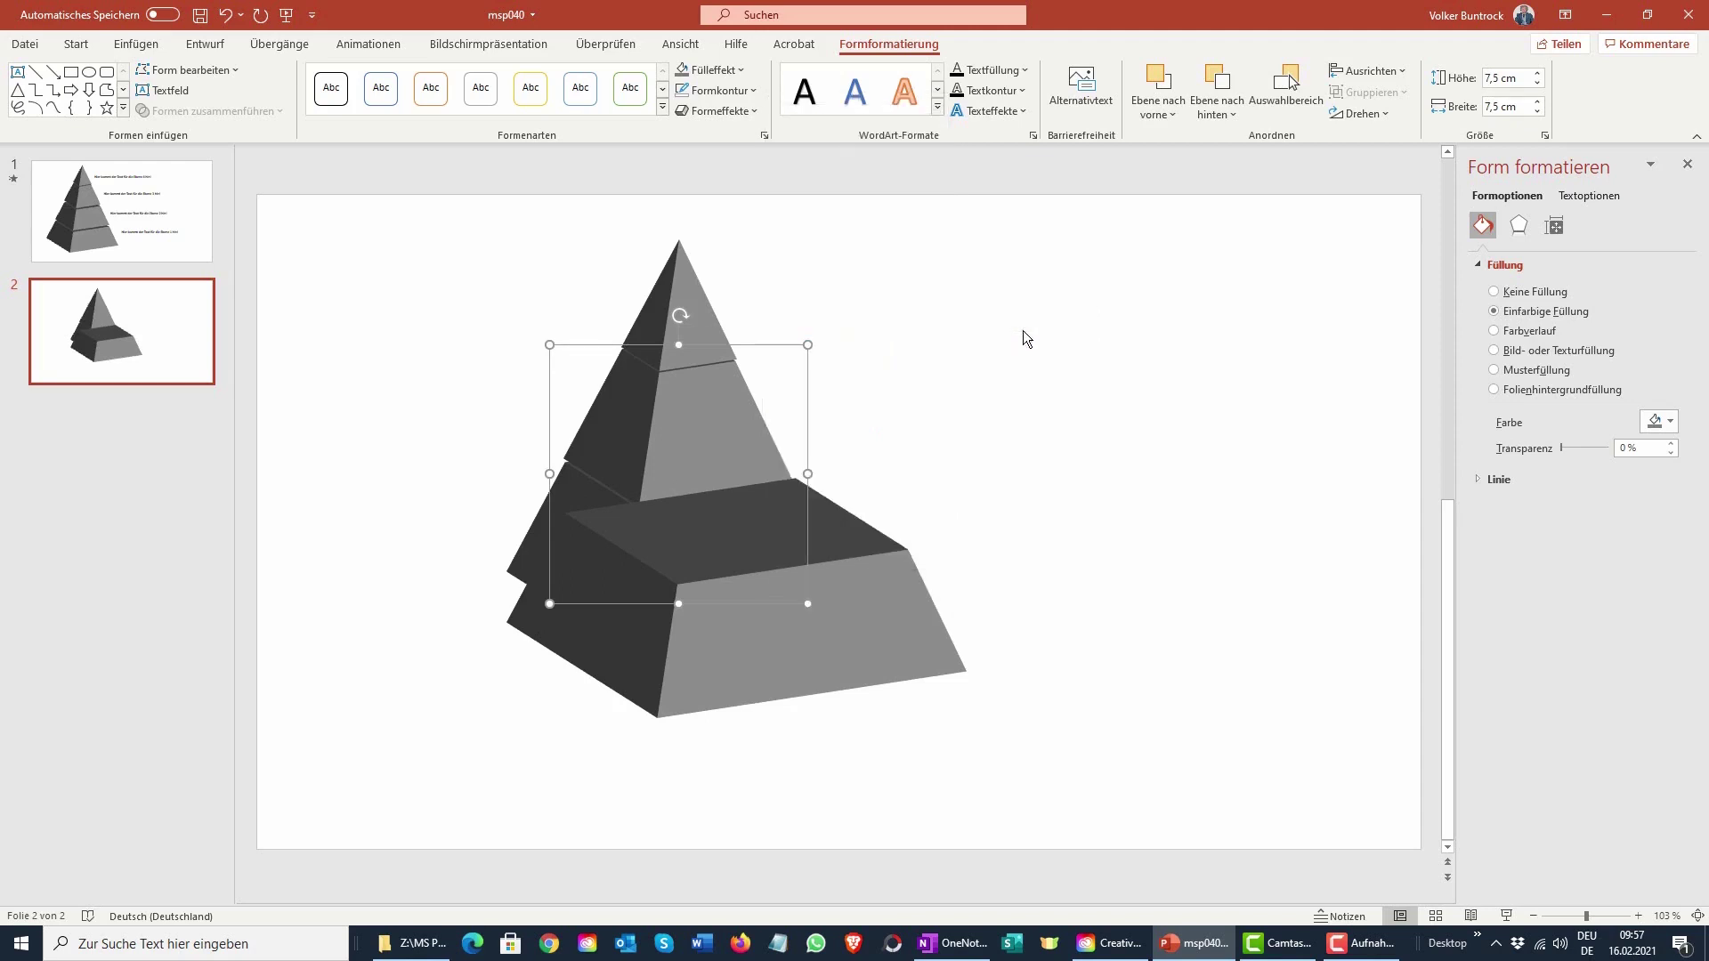
drag(875, 626, 889, 754)
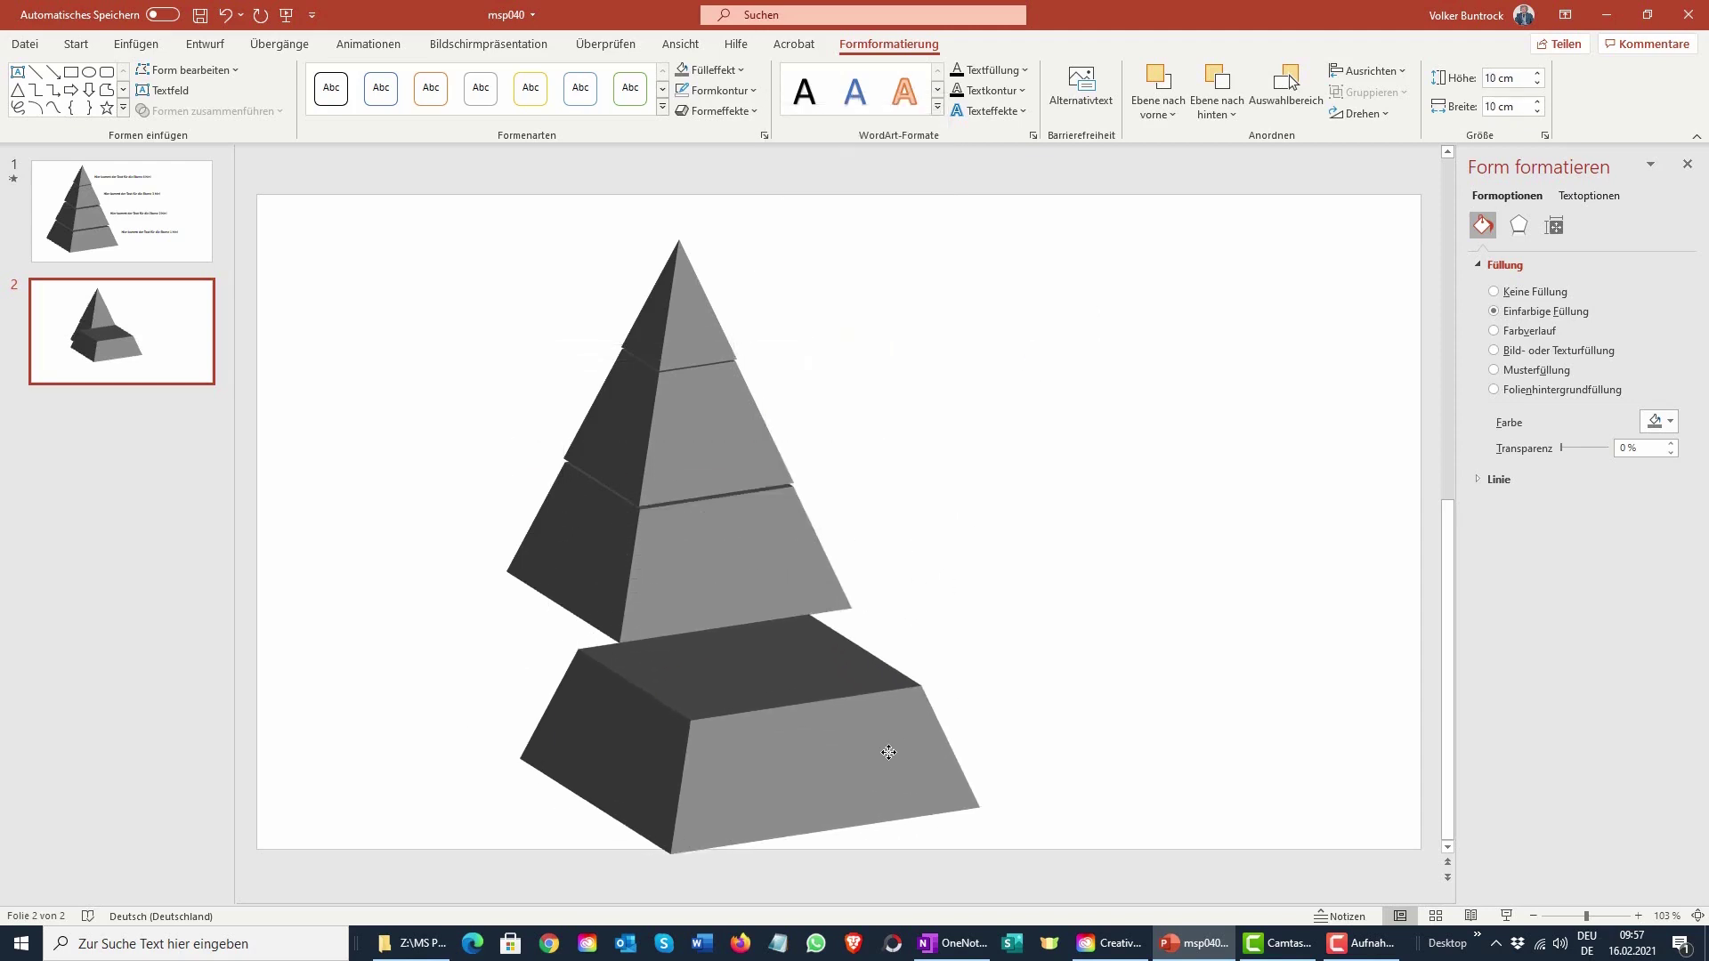
drag(803, 757, 805, 737)
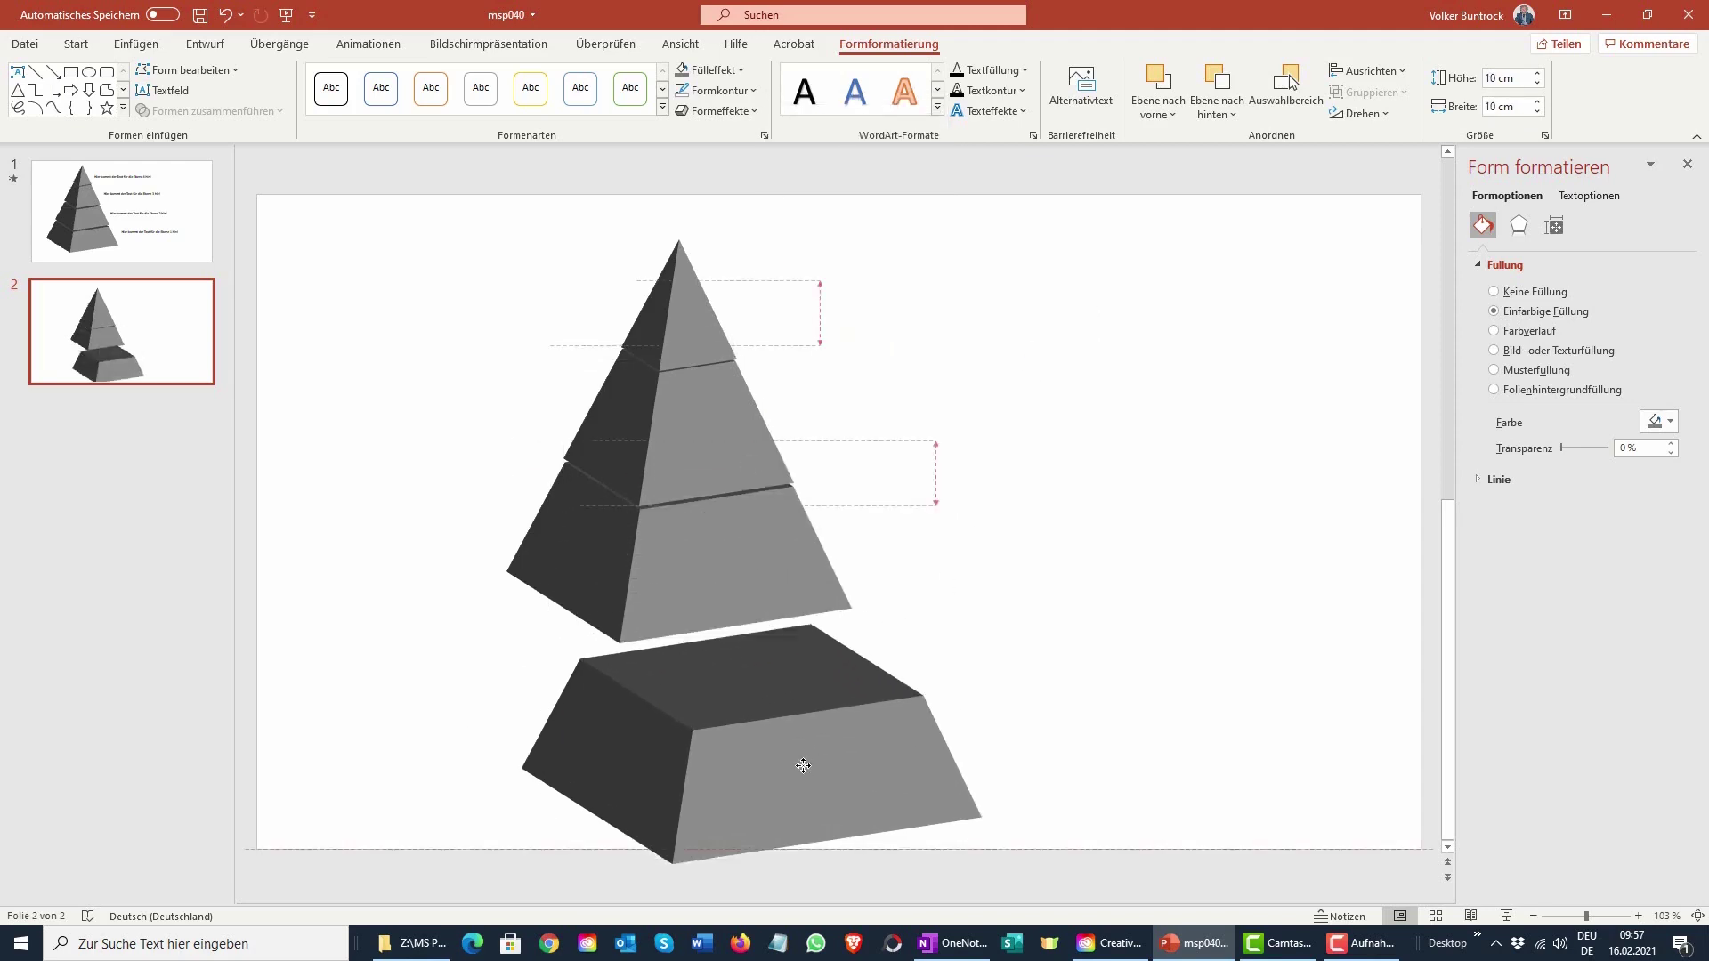
right_click(794, 717)
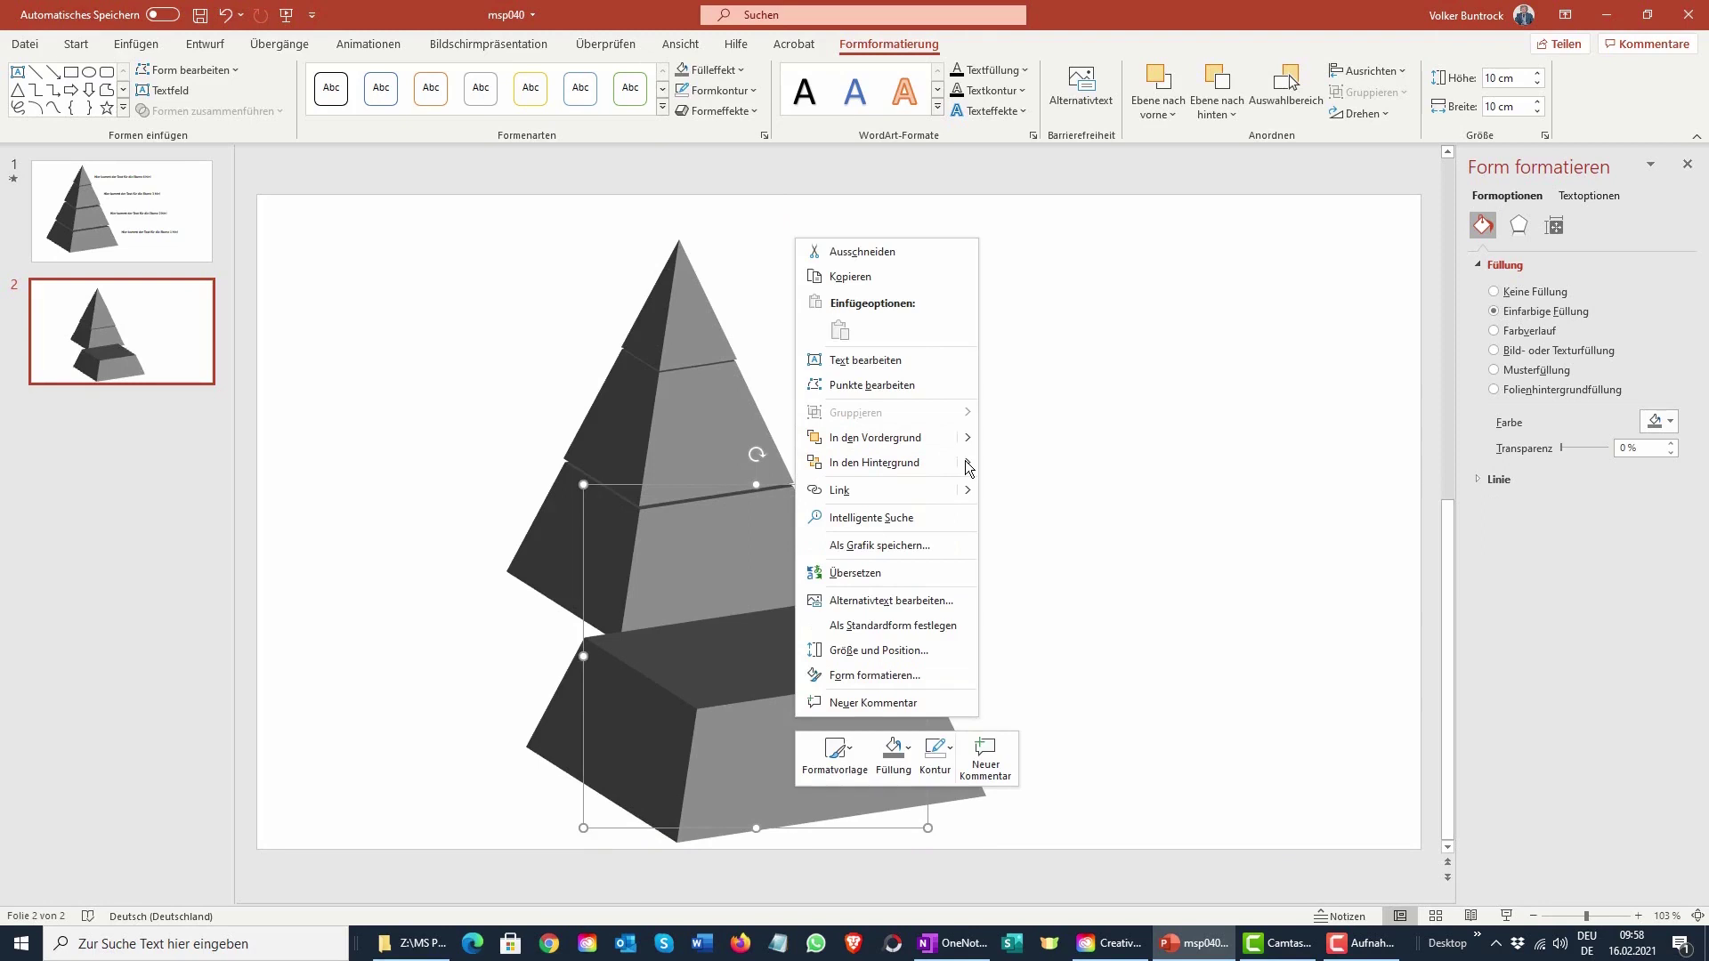
mouse_move(874, 462)
click(1044, 467)
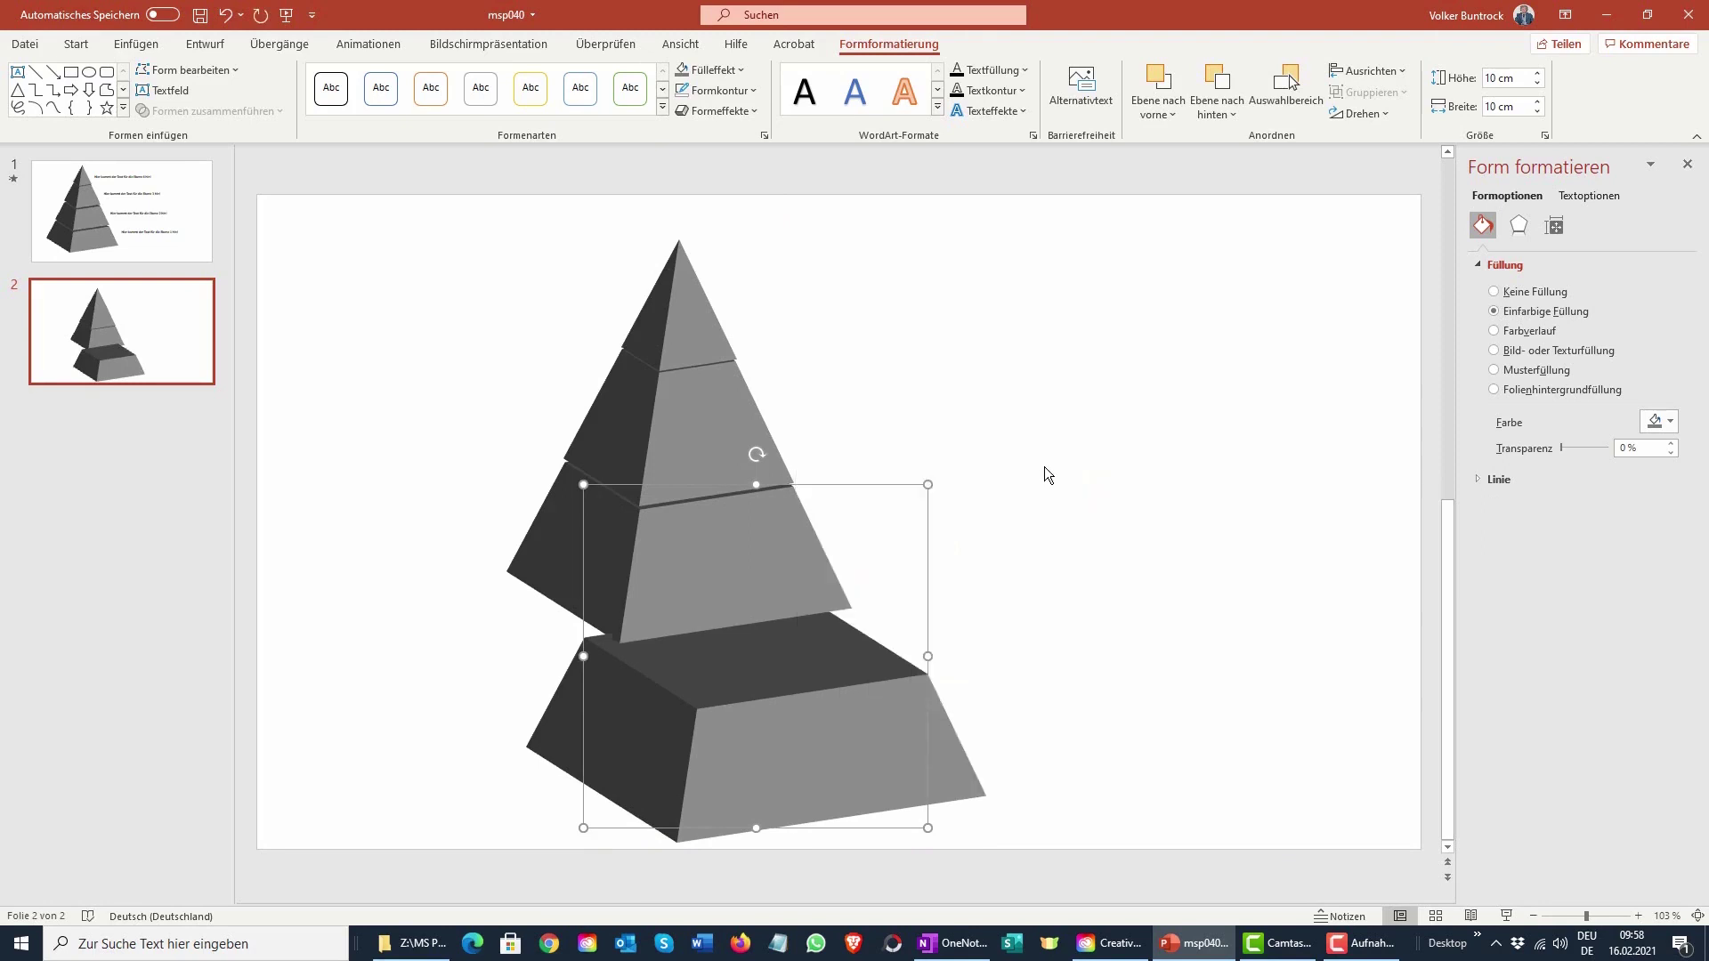
drag(816, 826, 756, 739)
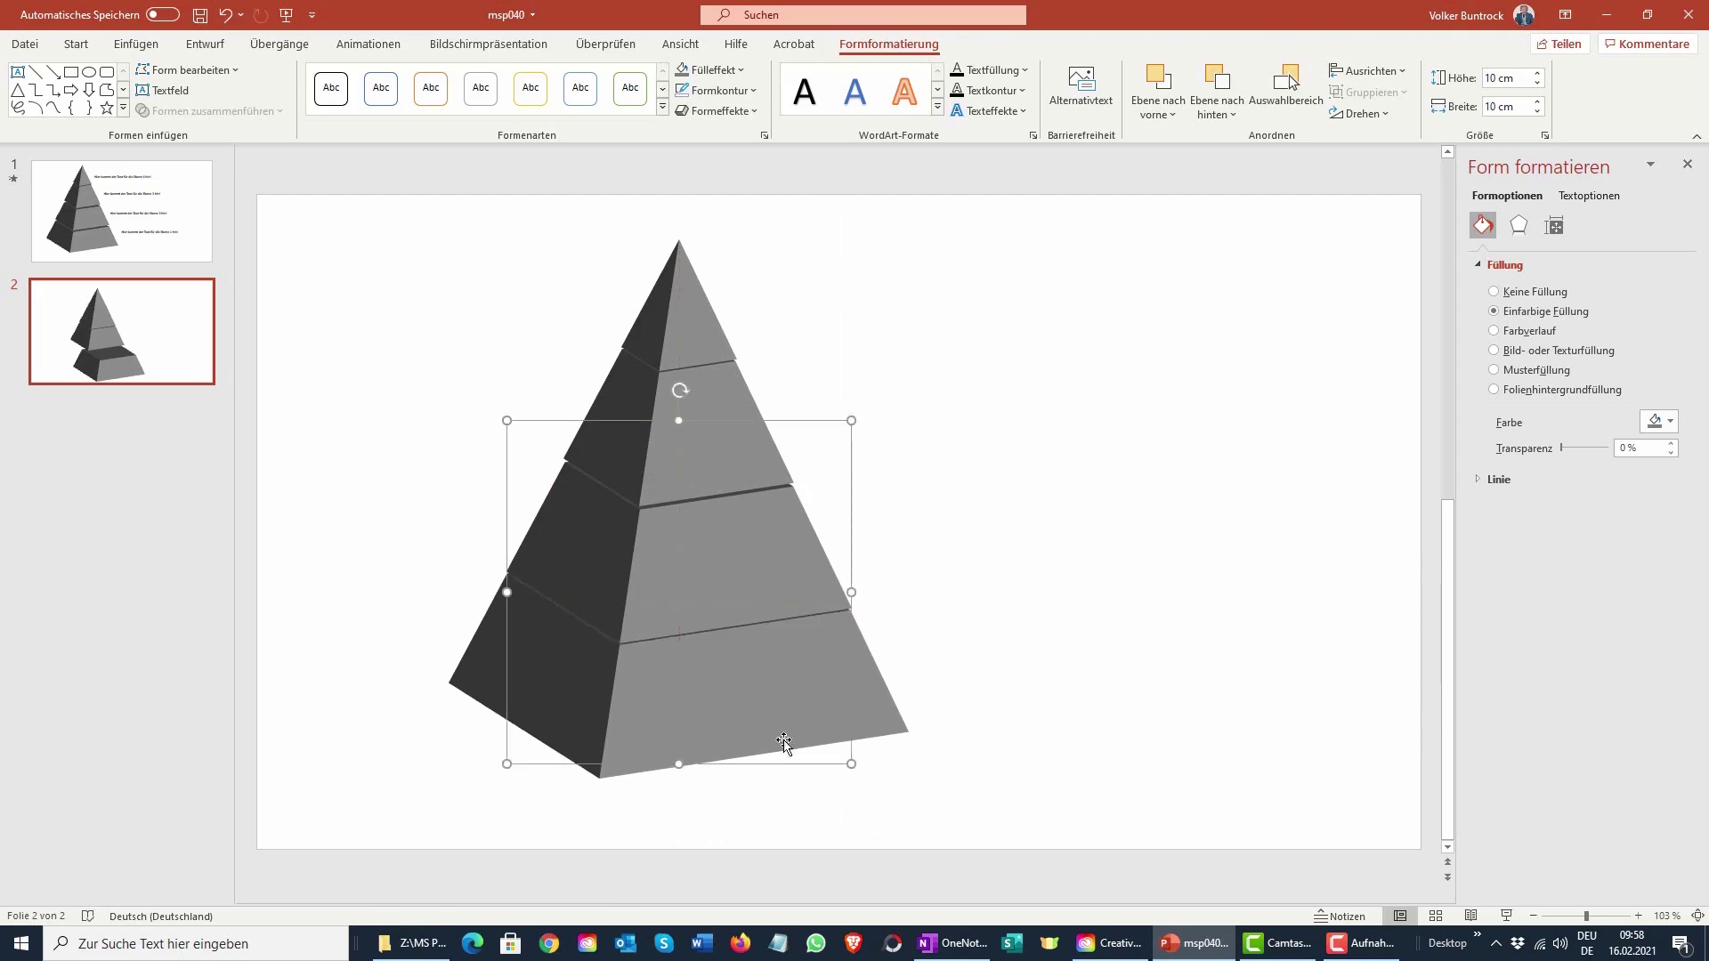
click(1177, 659)
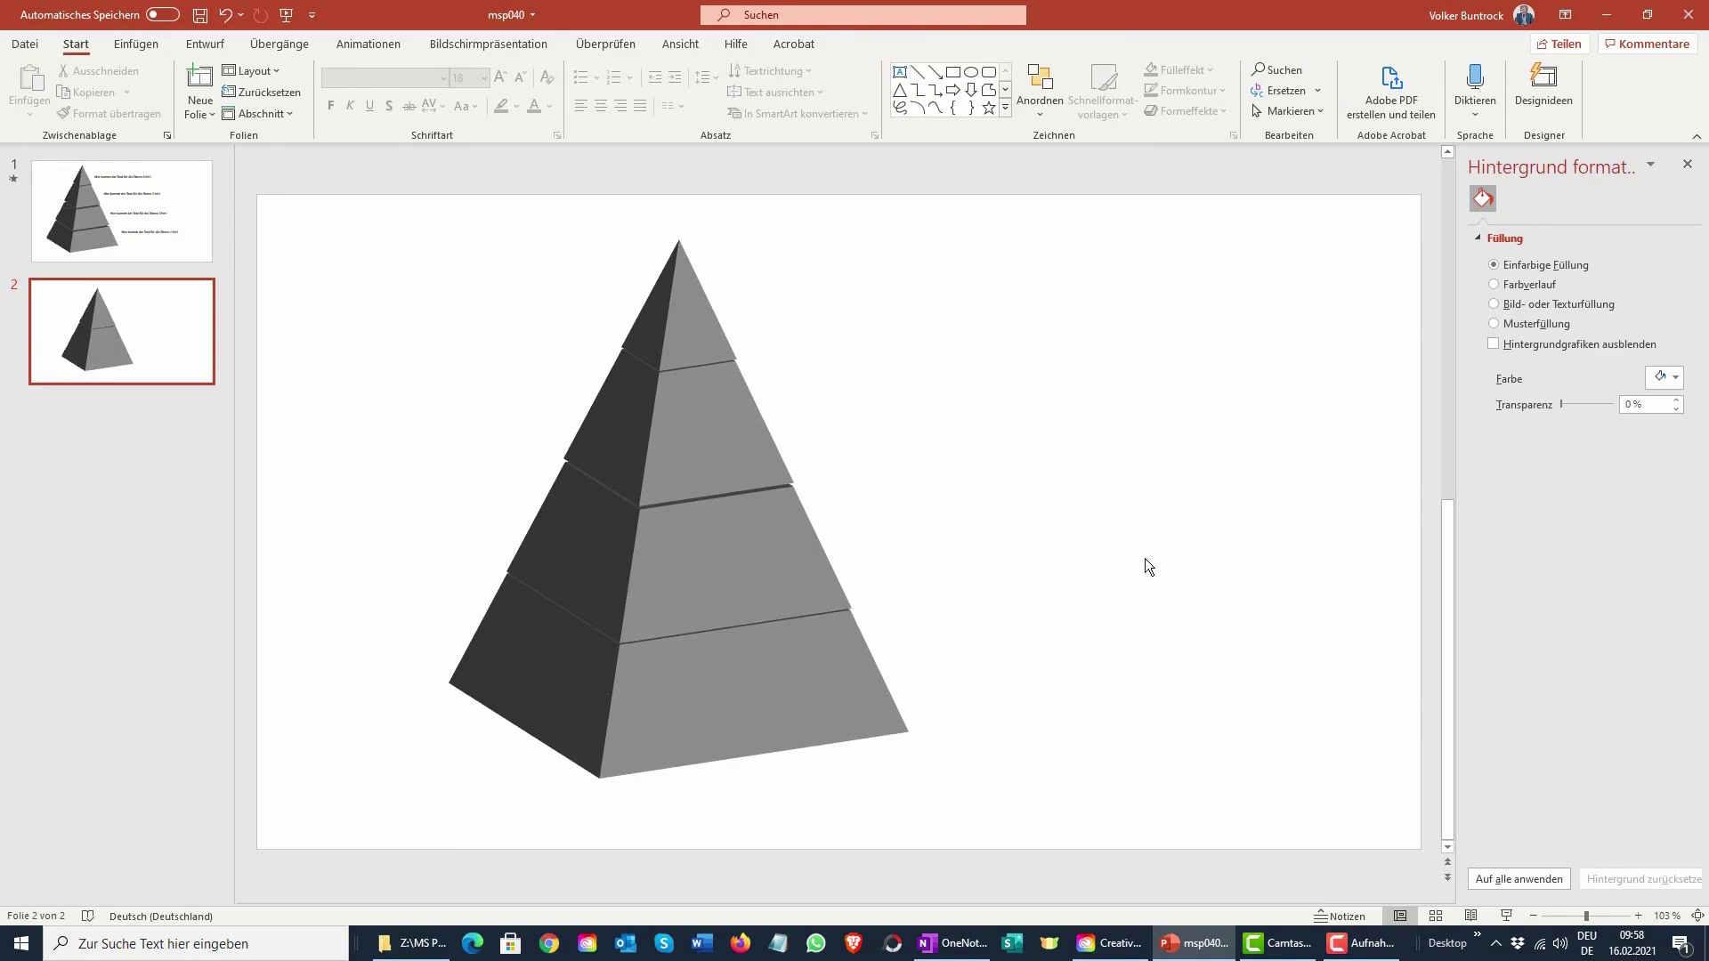
- Copy the Ebene 1 label from slide 1
click(138, 213)
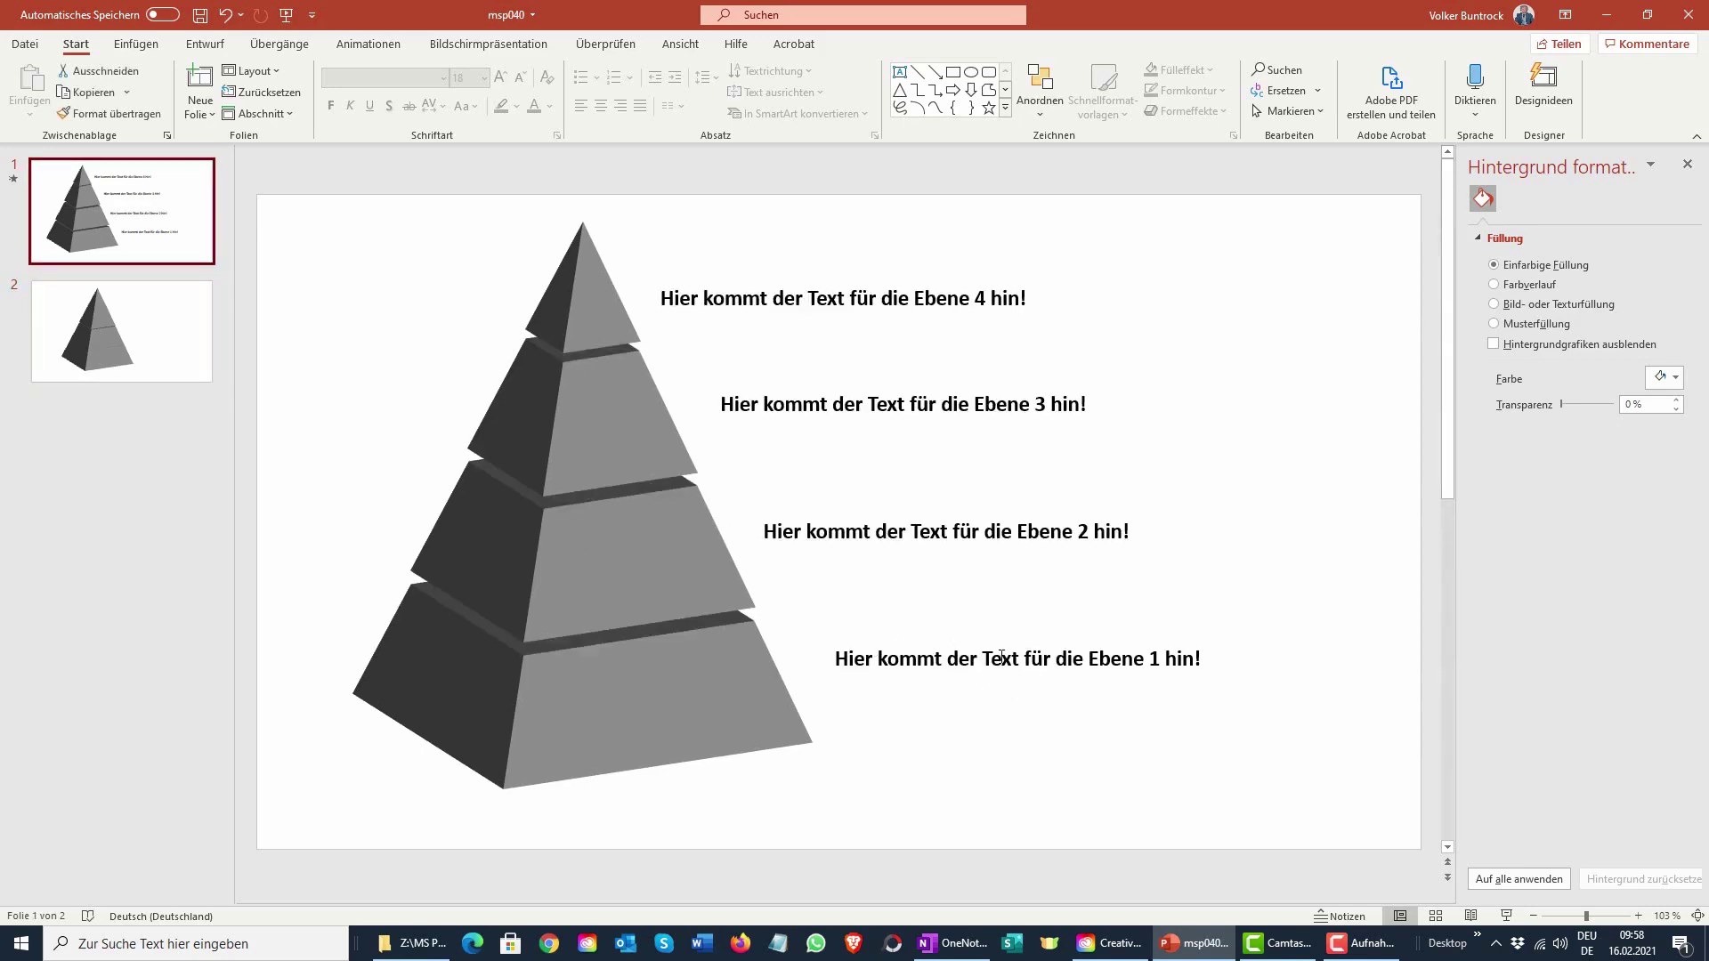
click(1015, 643)
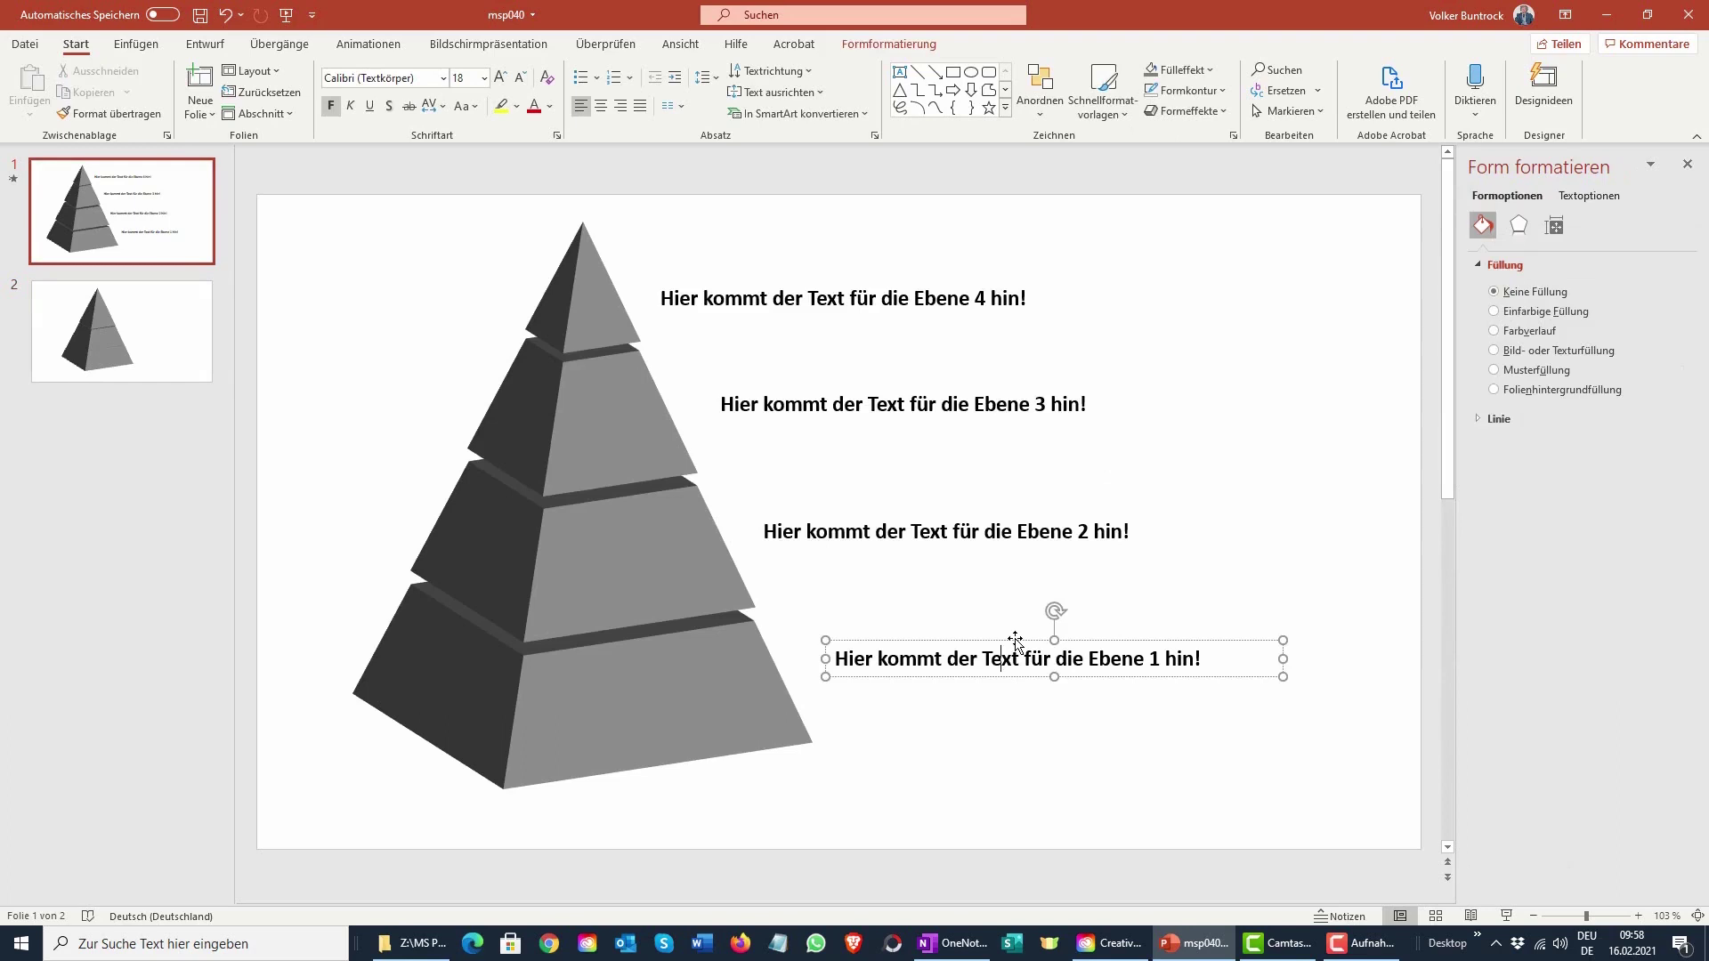
right_click(1014, 641)
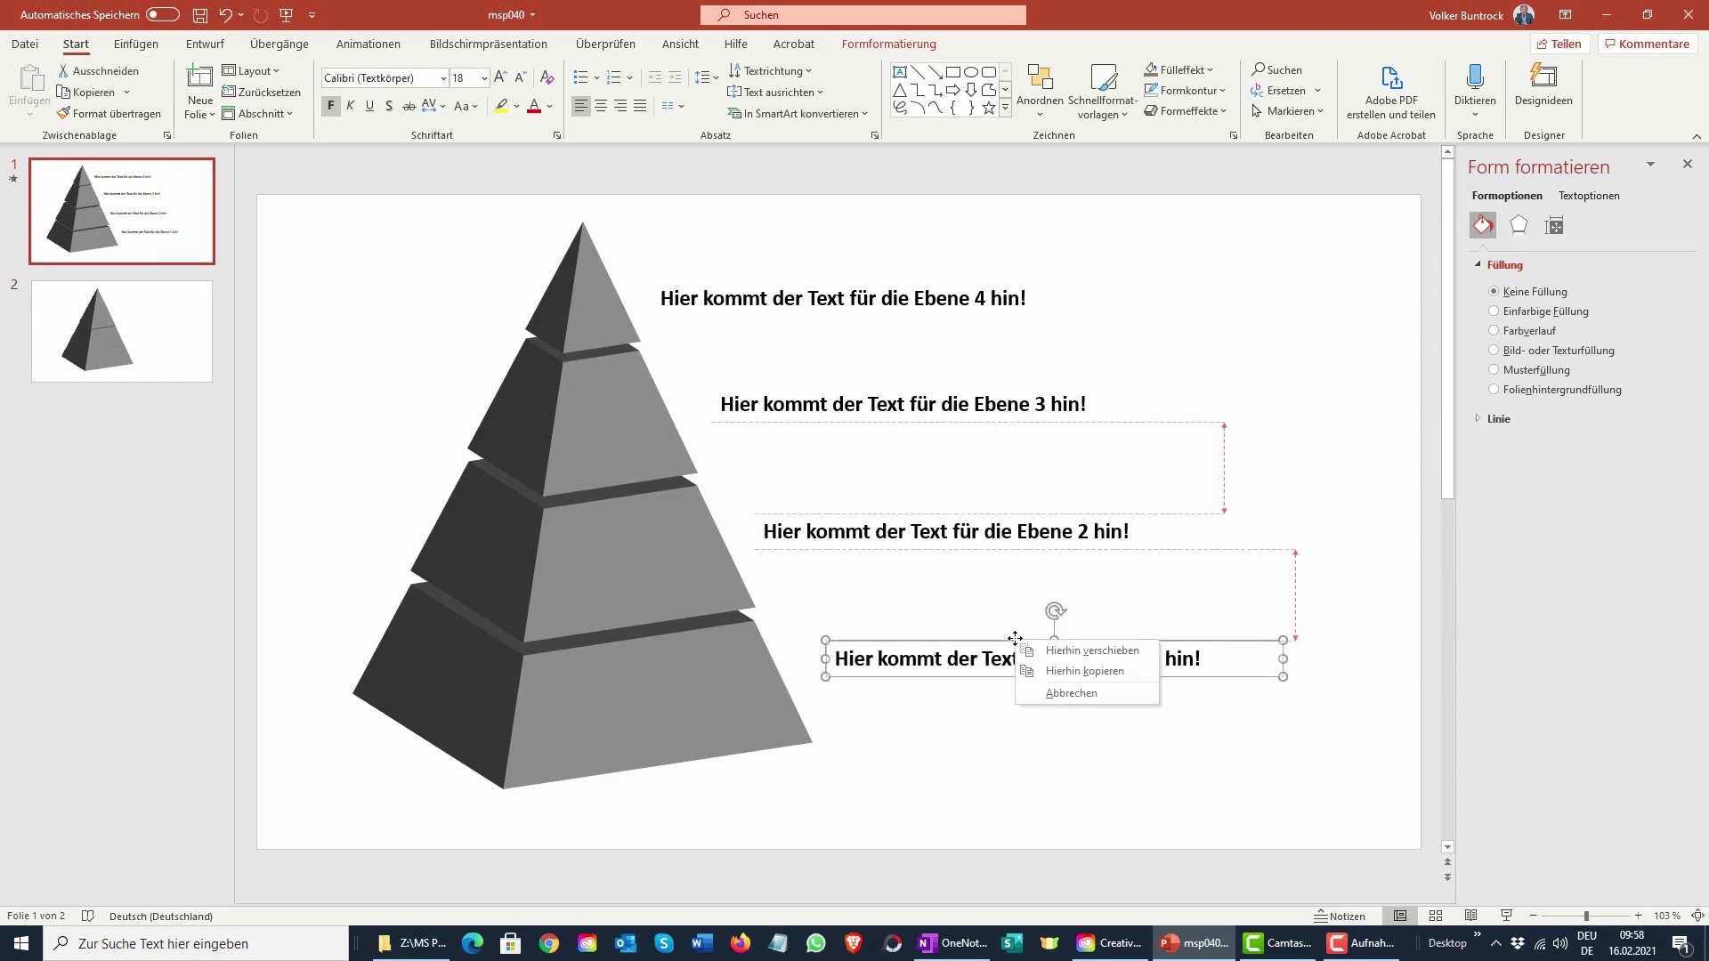
right_click(1015, 638)
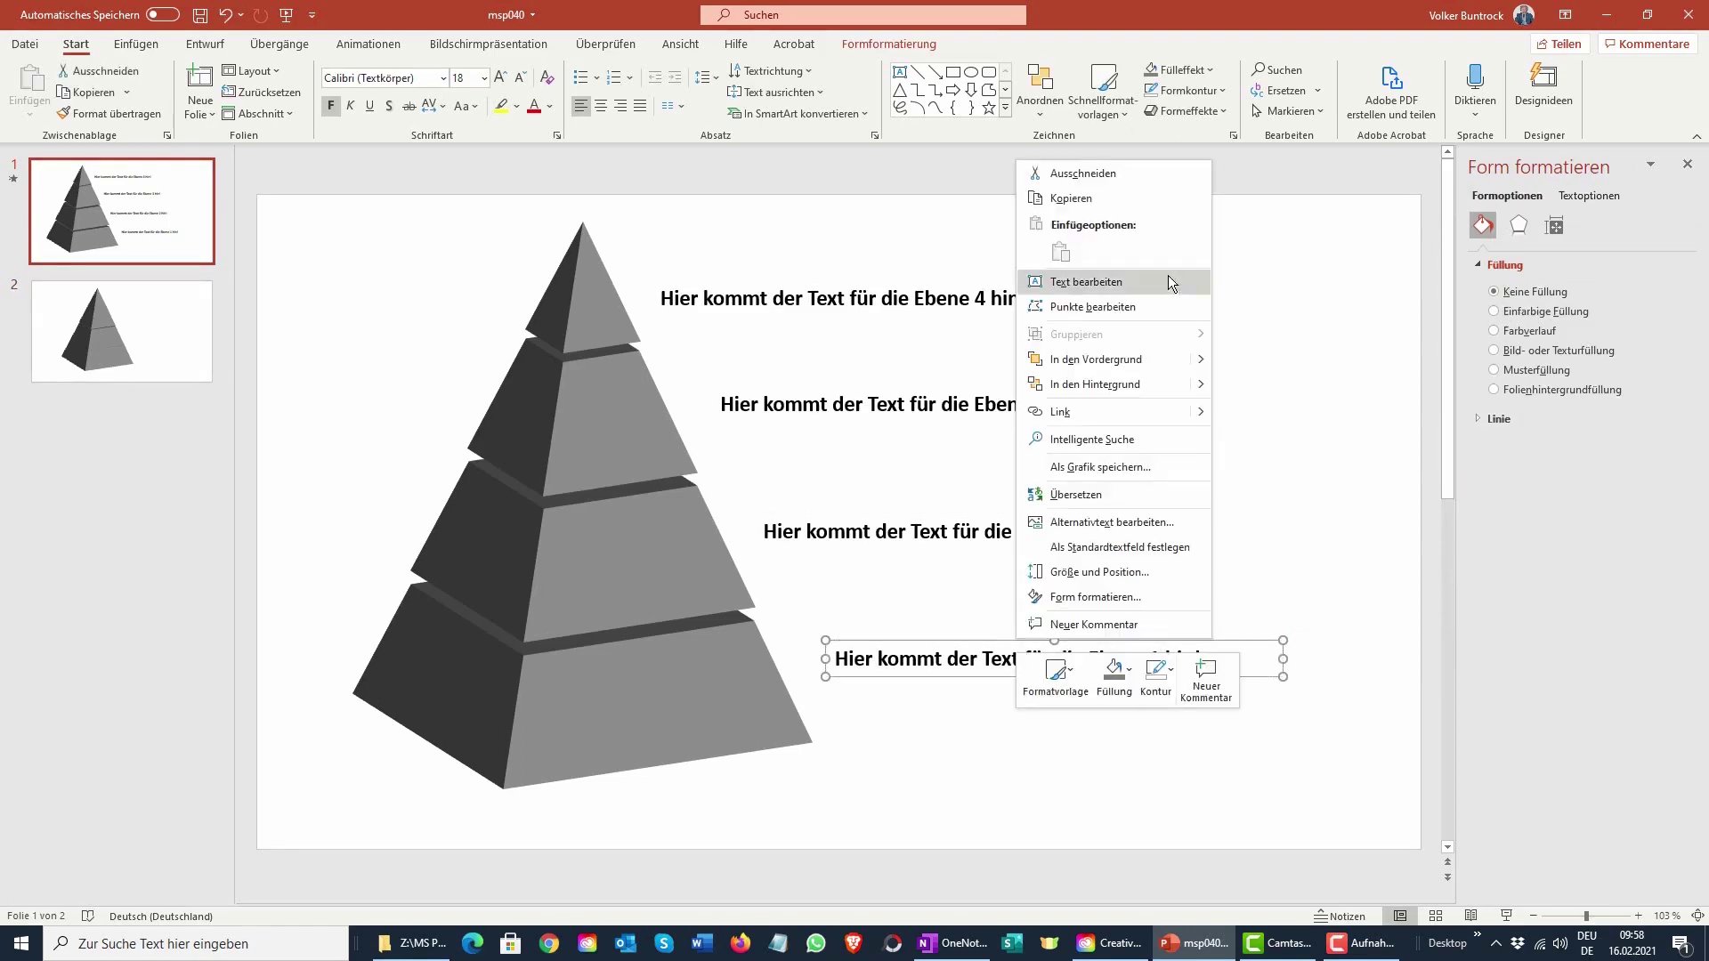
click(1088, 199)
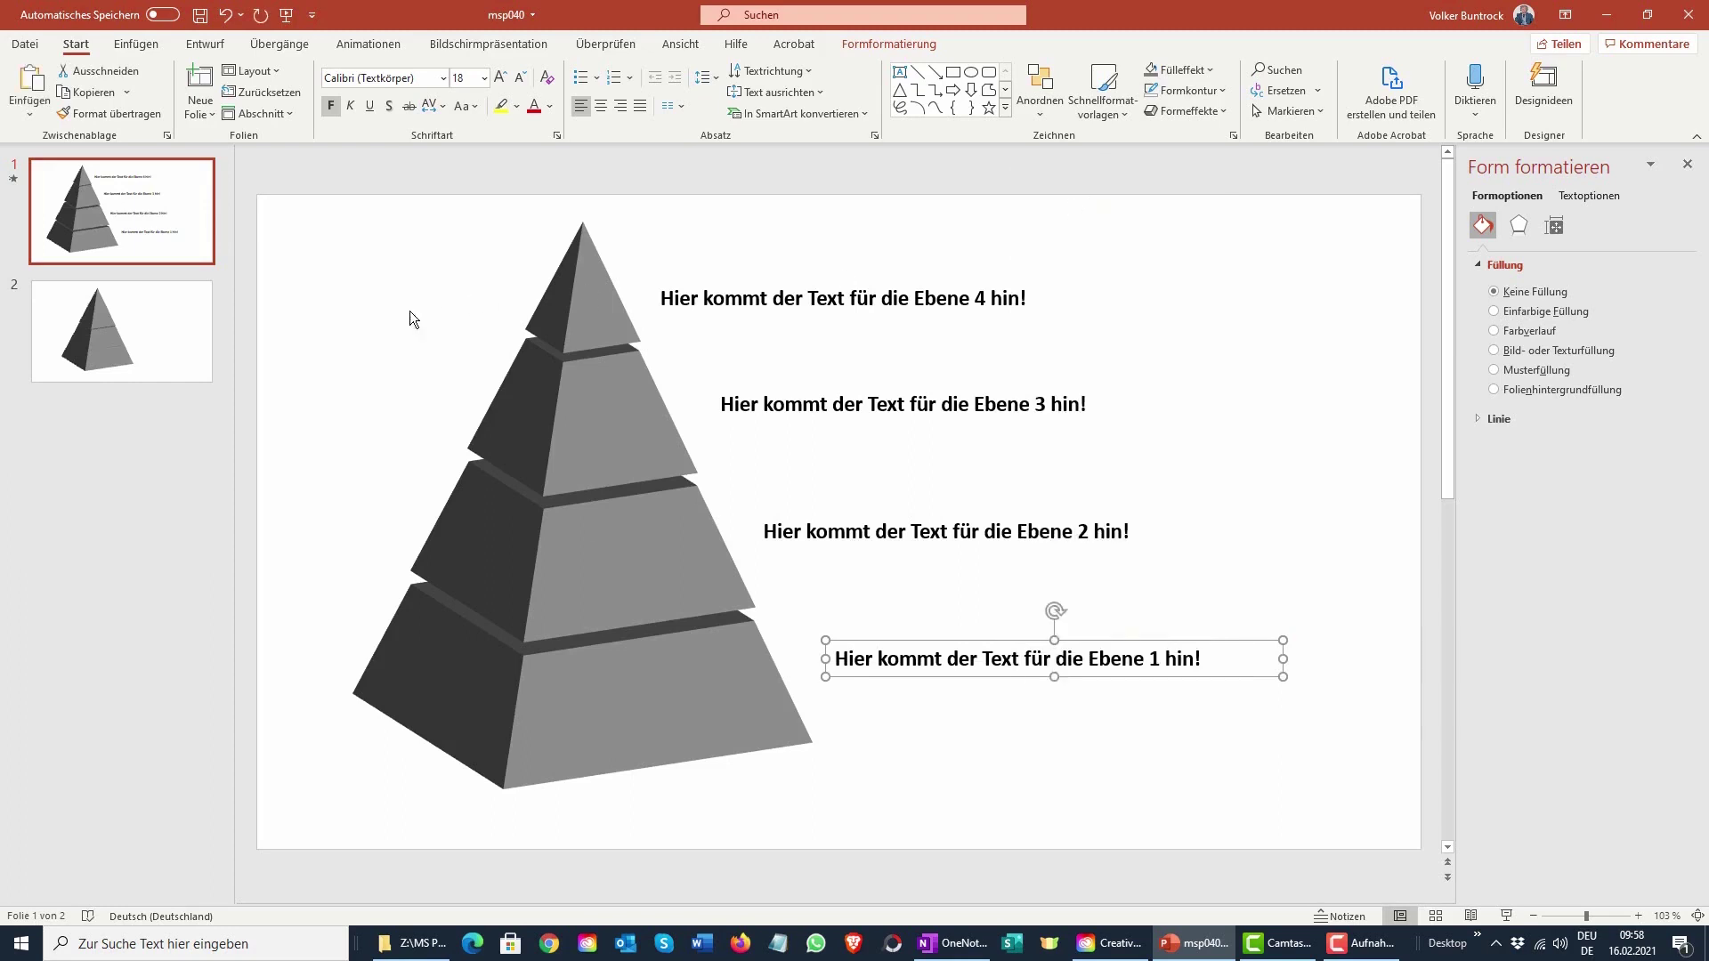
- Paste it on slide 2 using the destination design and place it beside the bottom tier
click(163, 359)
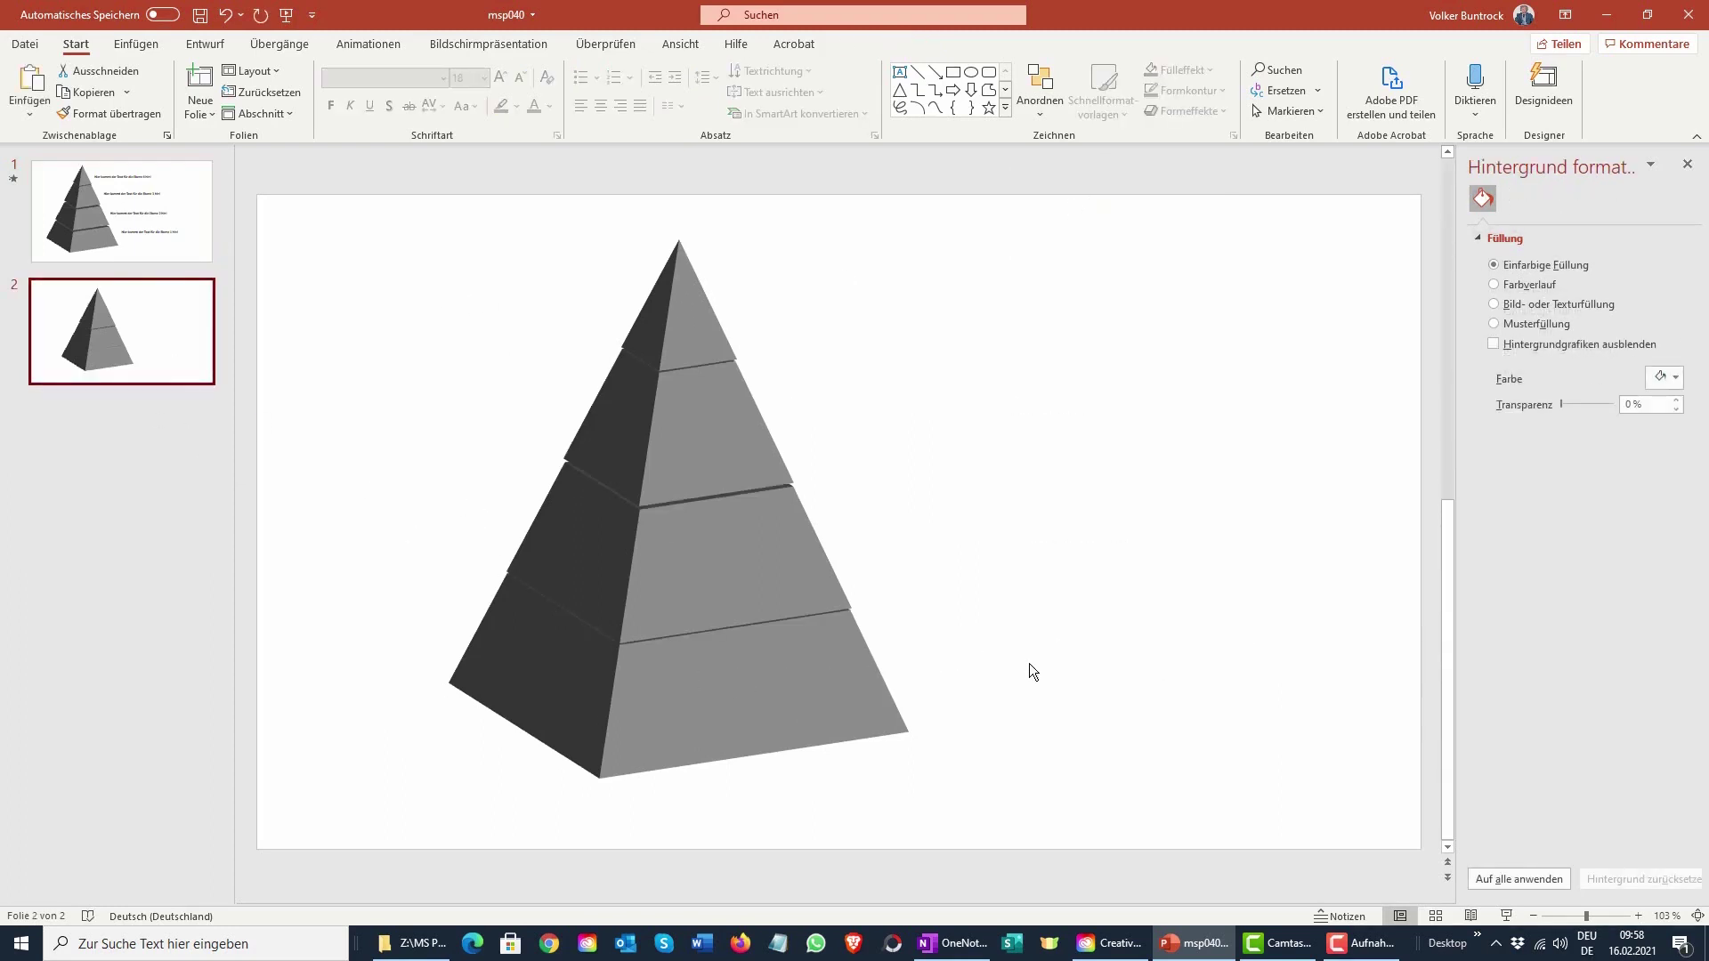
right_click(1029, 664)
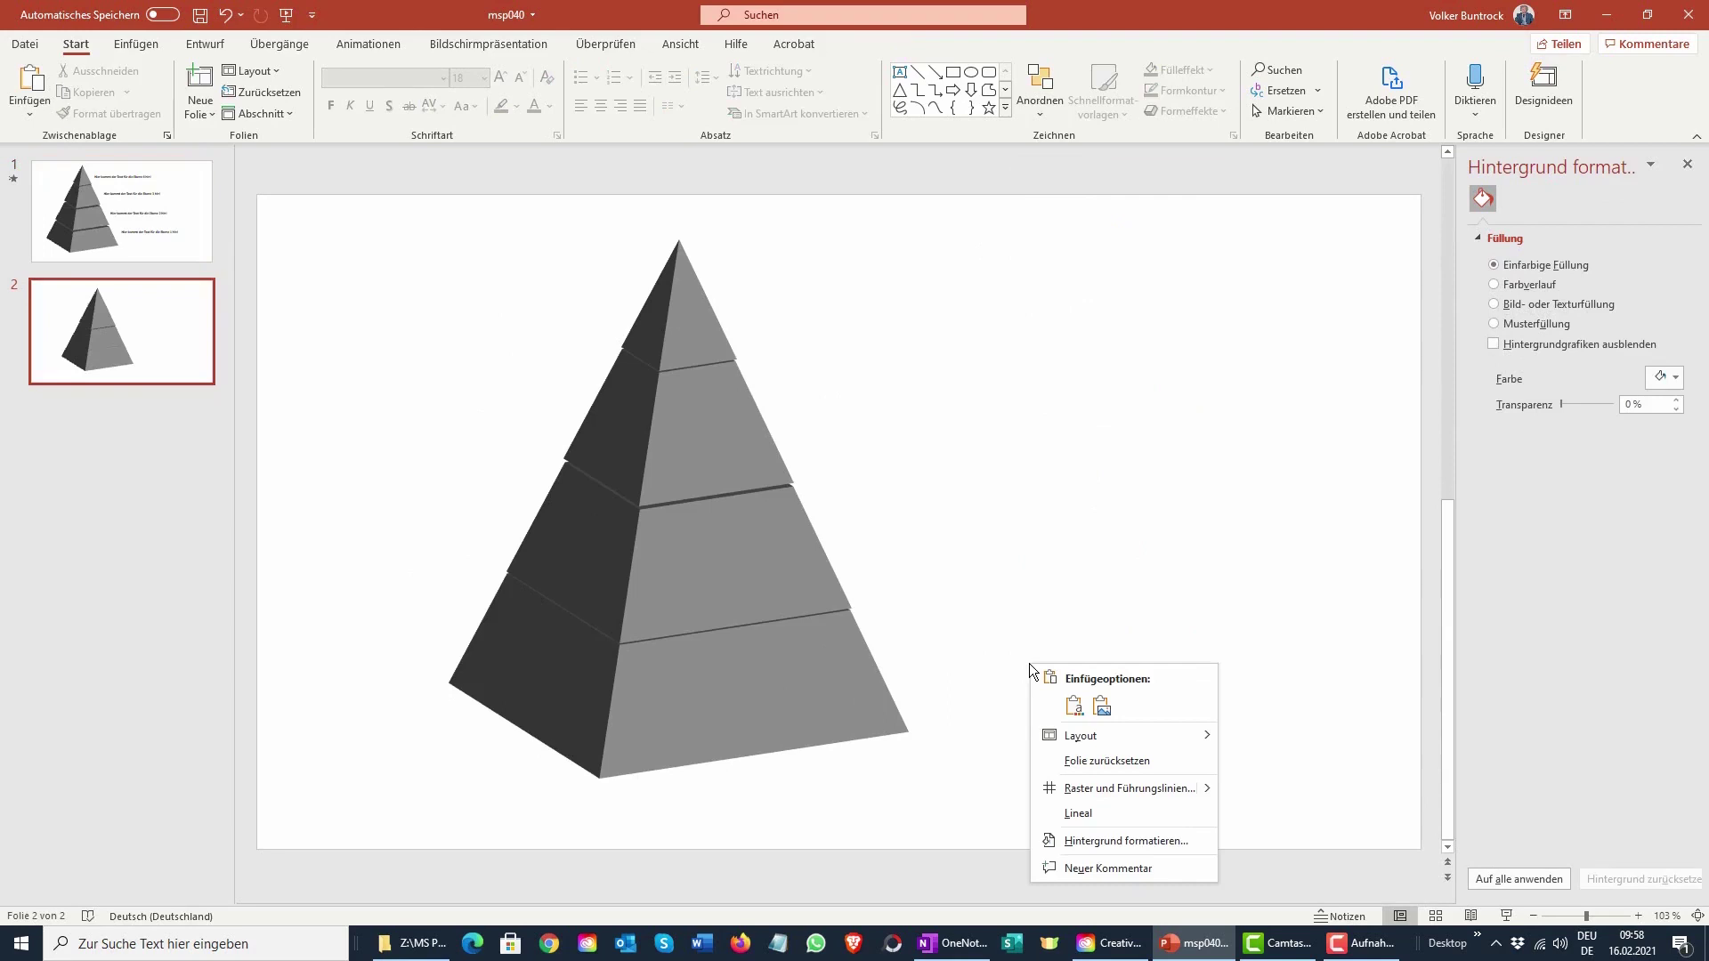
click(1074, 707)
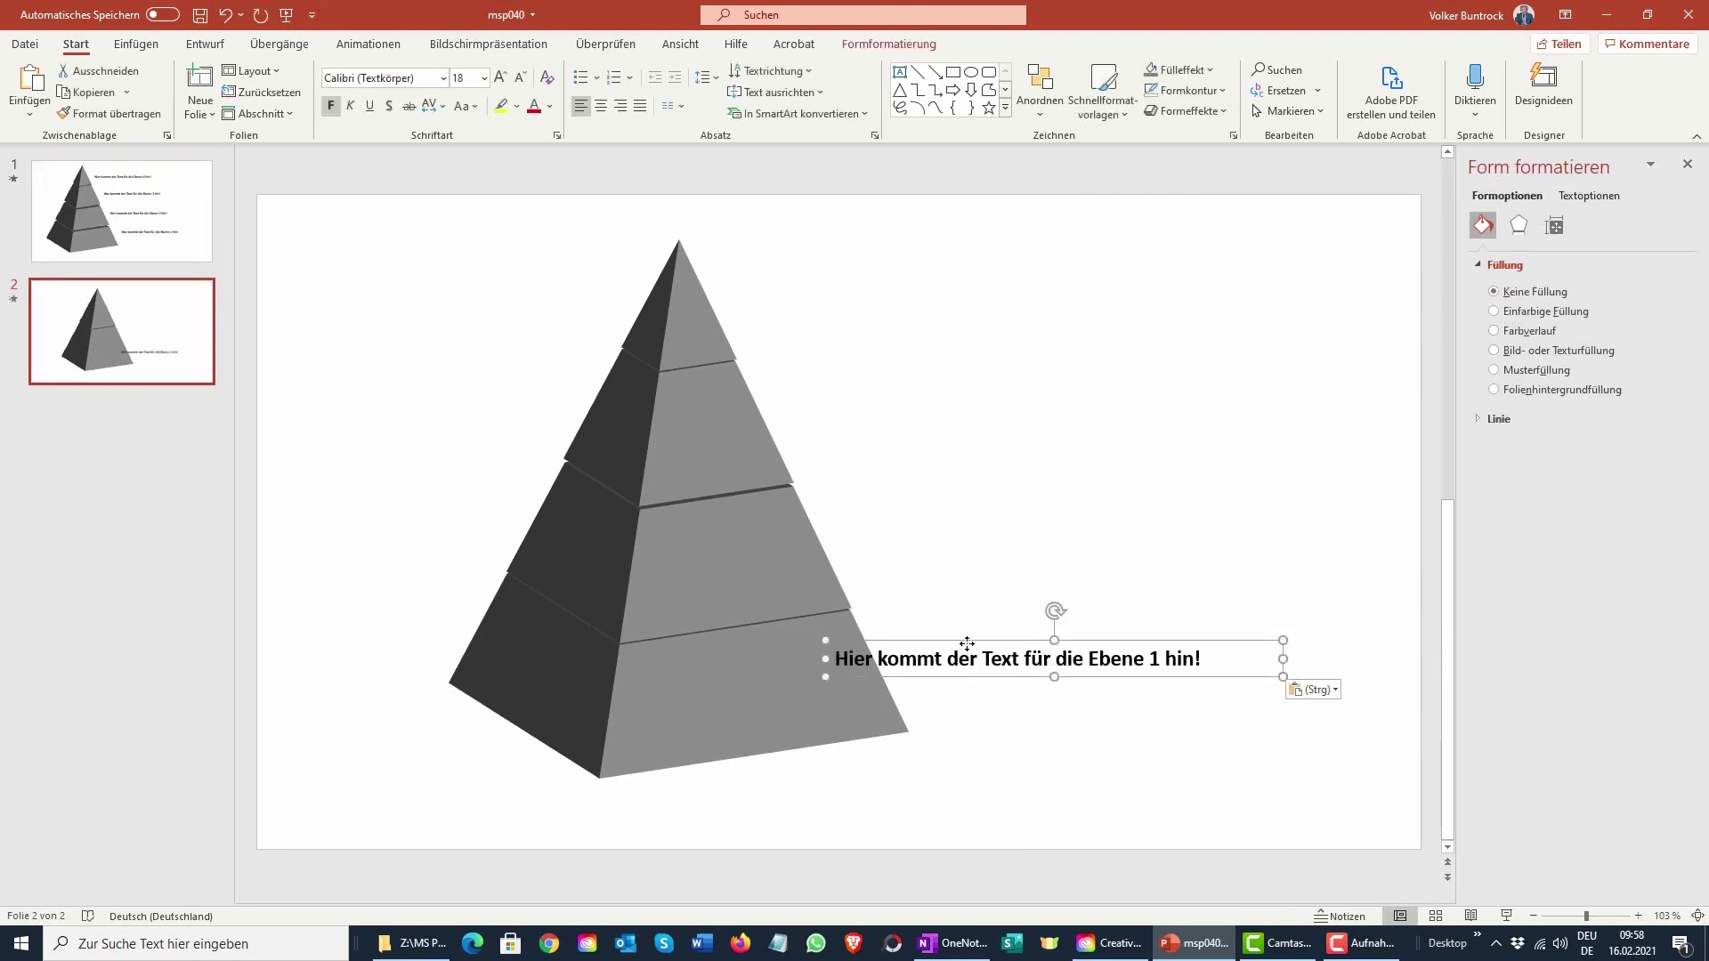
drag(960, 642, 1032, 647)
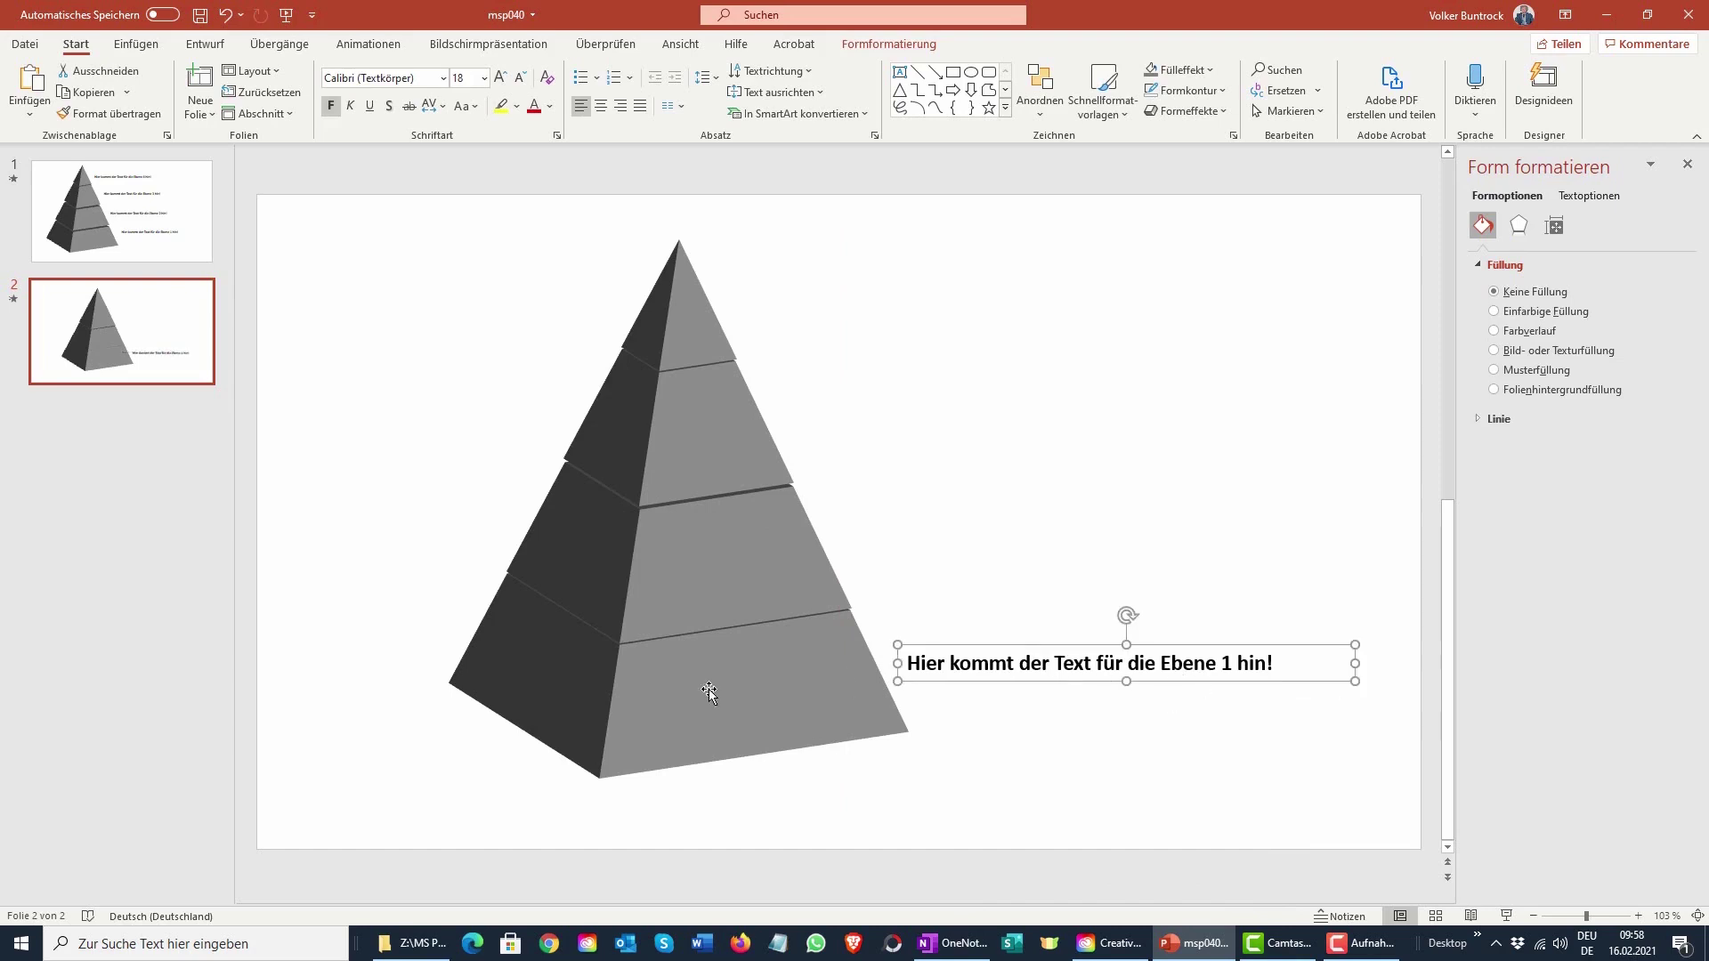
- Duplicate the Ebene 1 label, move the copy beside the second tier, and renumber it Ebene 2
click(1118, 723)
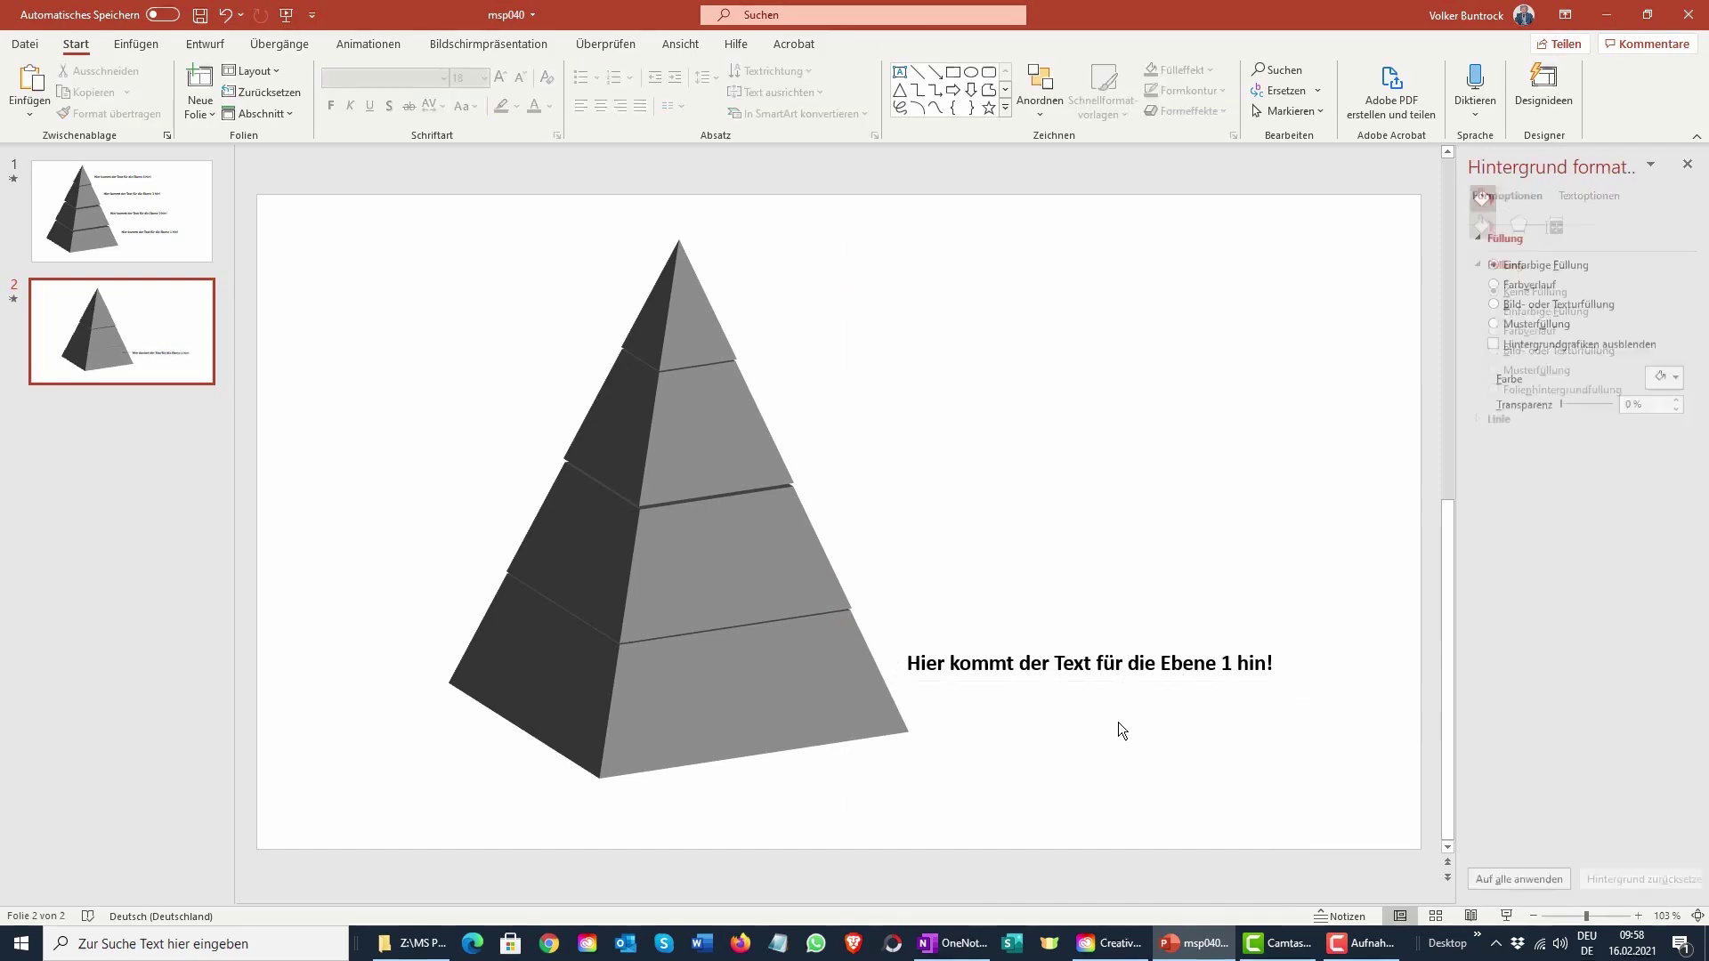
click(1085, 663)
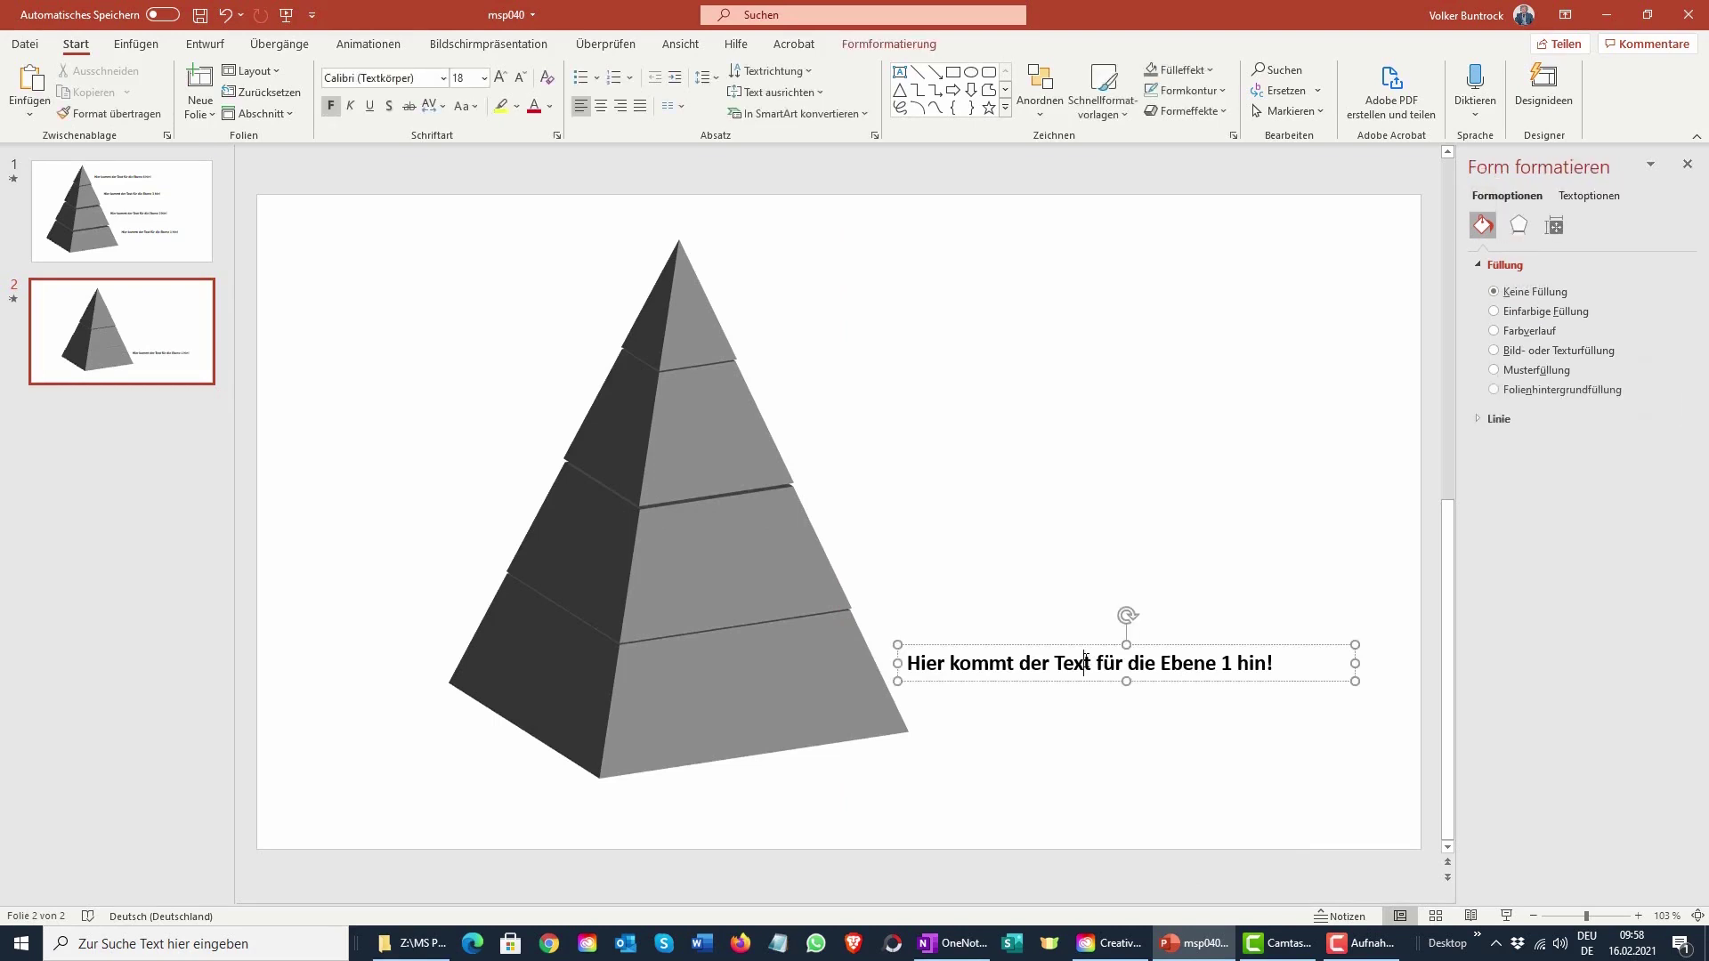
click(1070, 682)
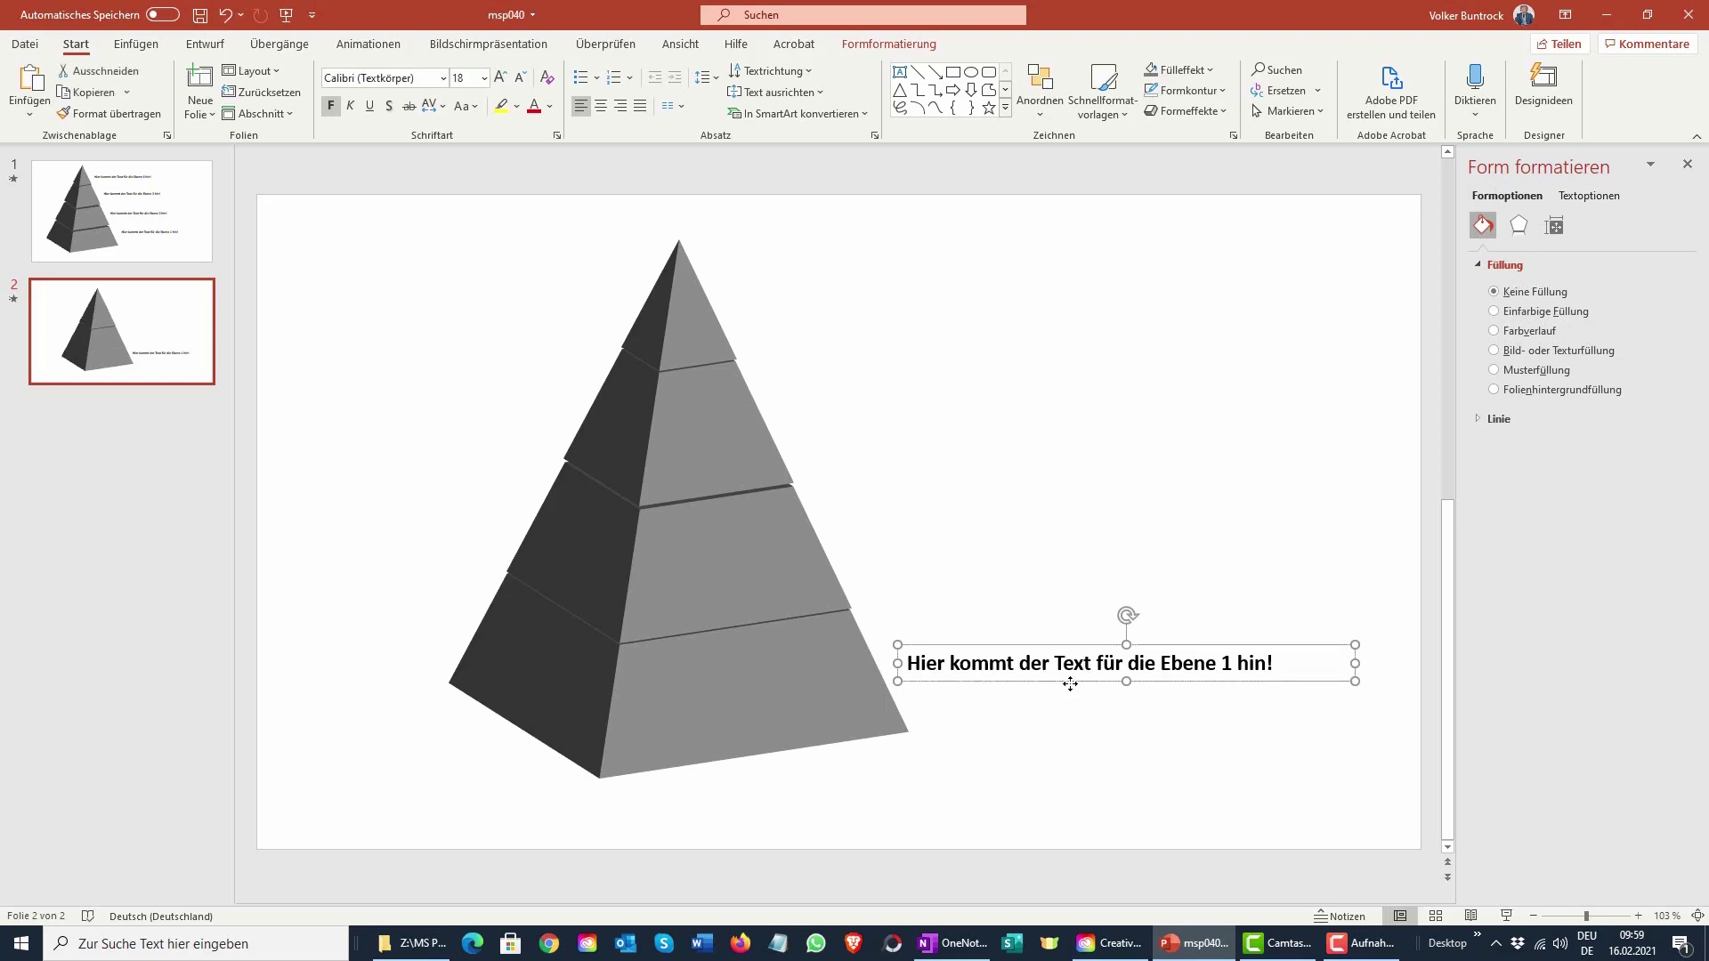
key(ctrl+d)
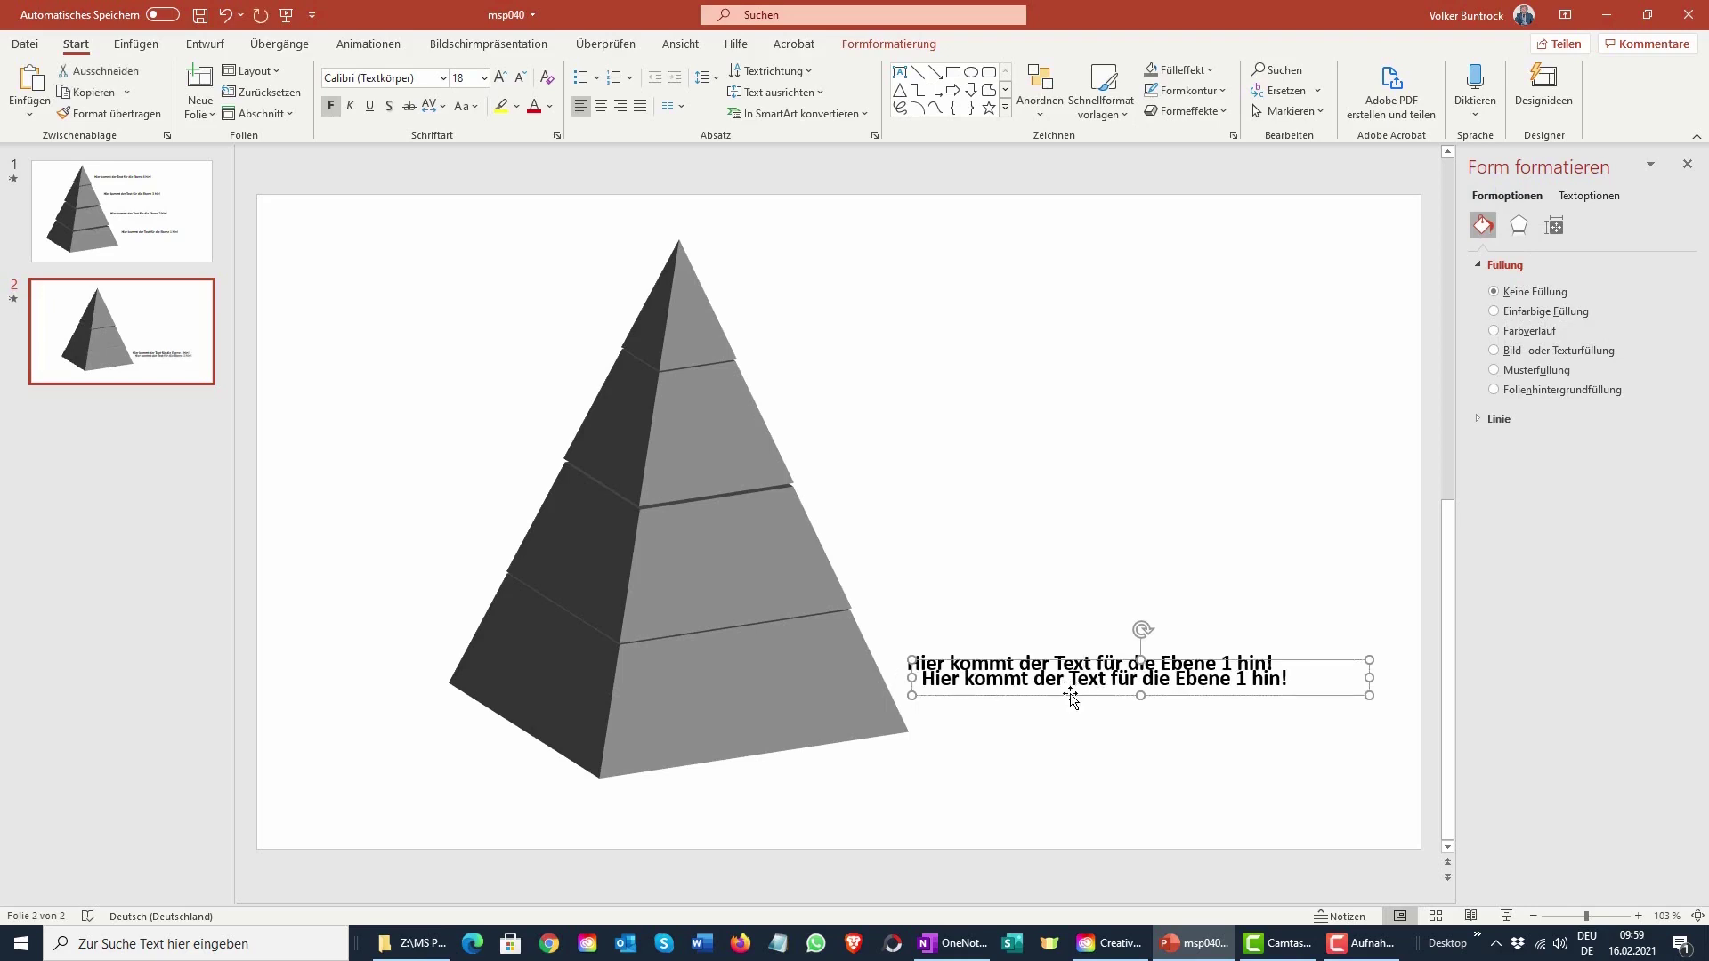
drag(1071, 697, 1043, 580)
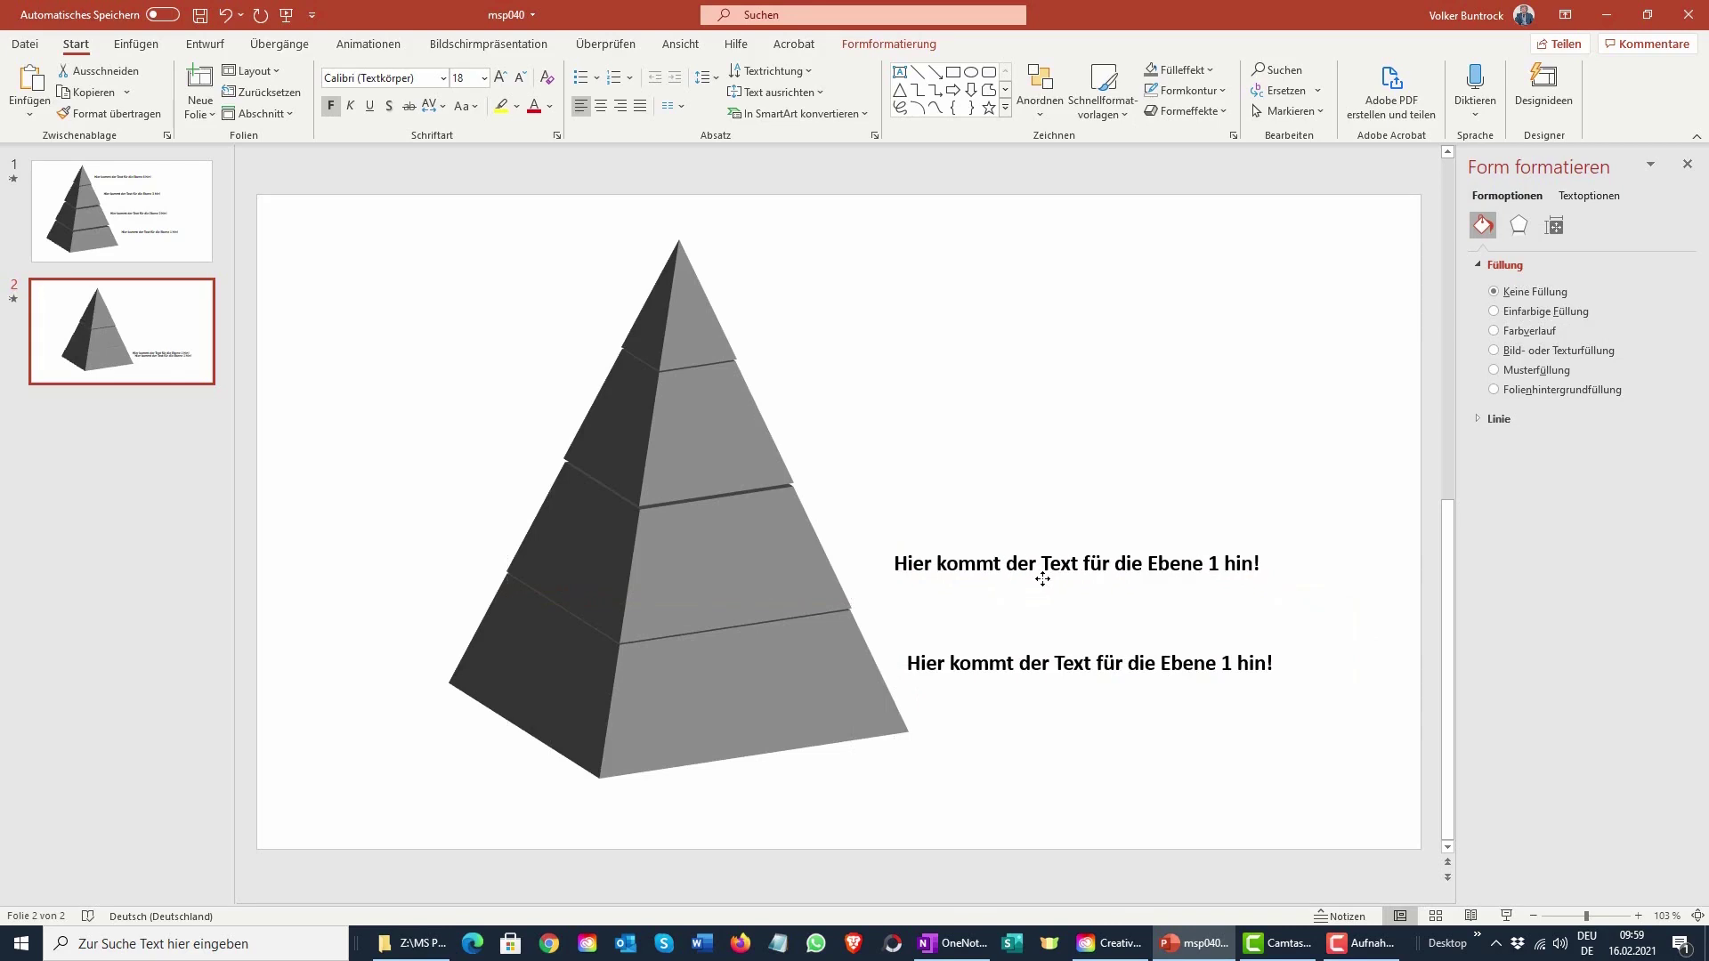
drag(1043, 579, 1054, 544)
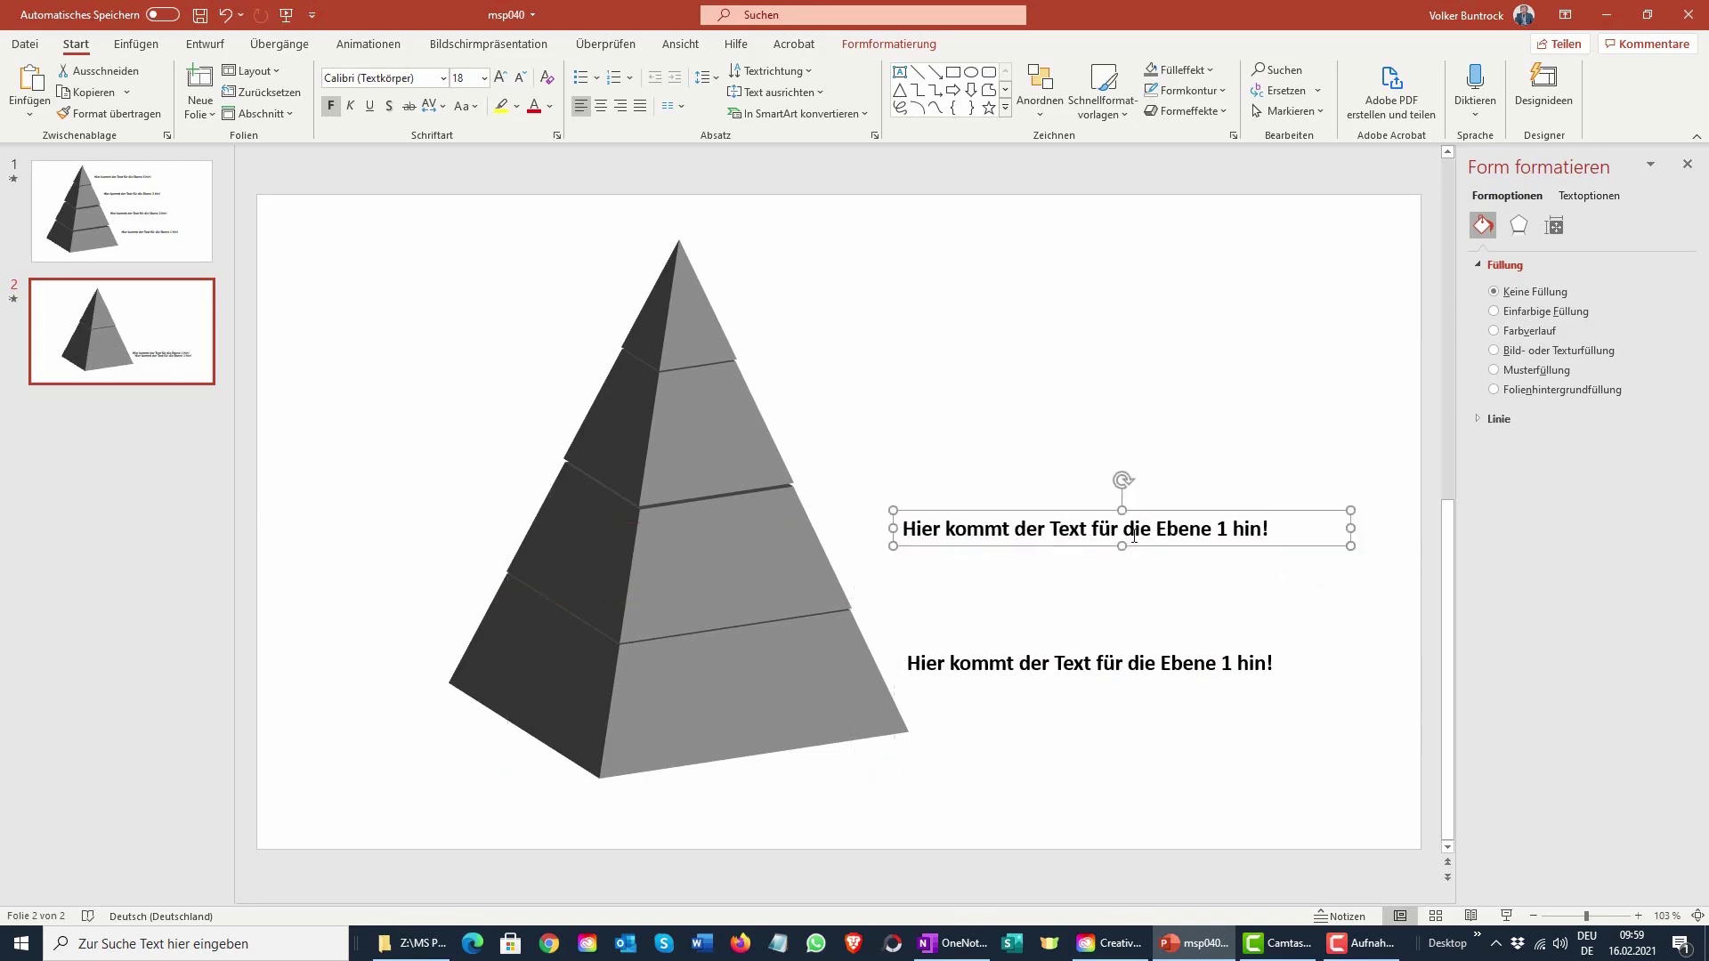
click(1228, 526)
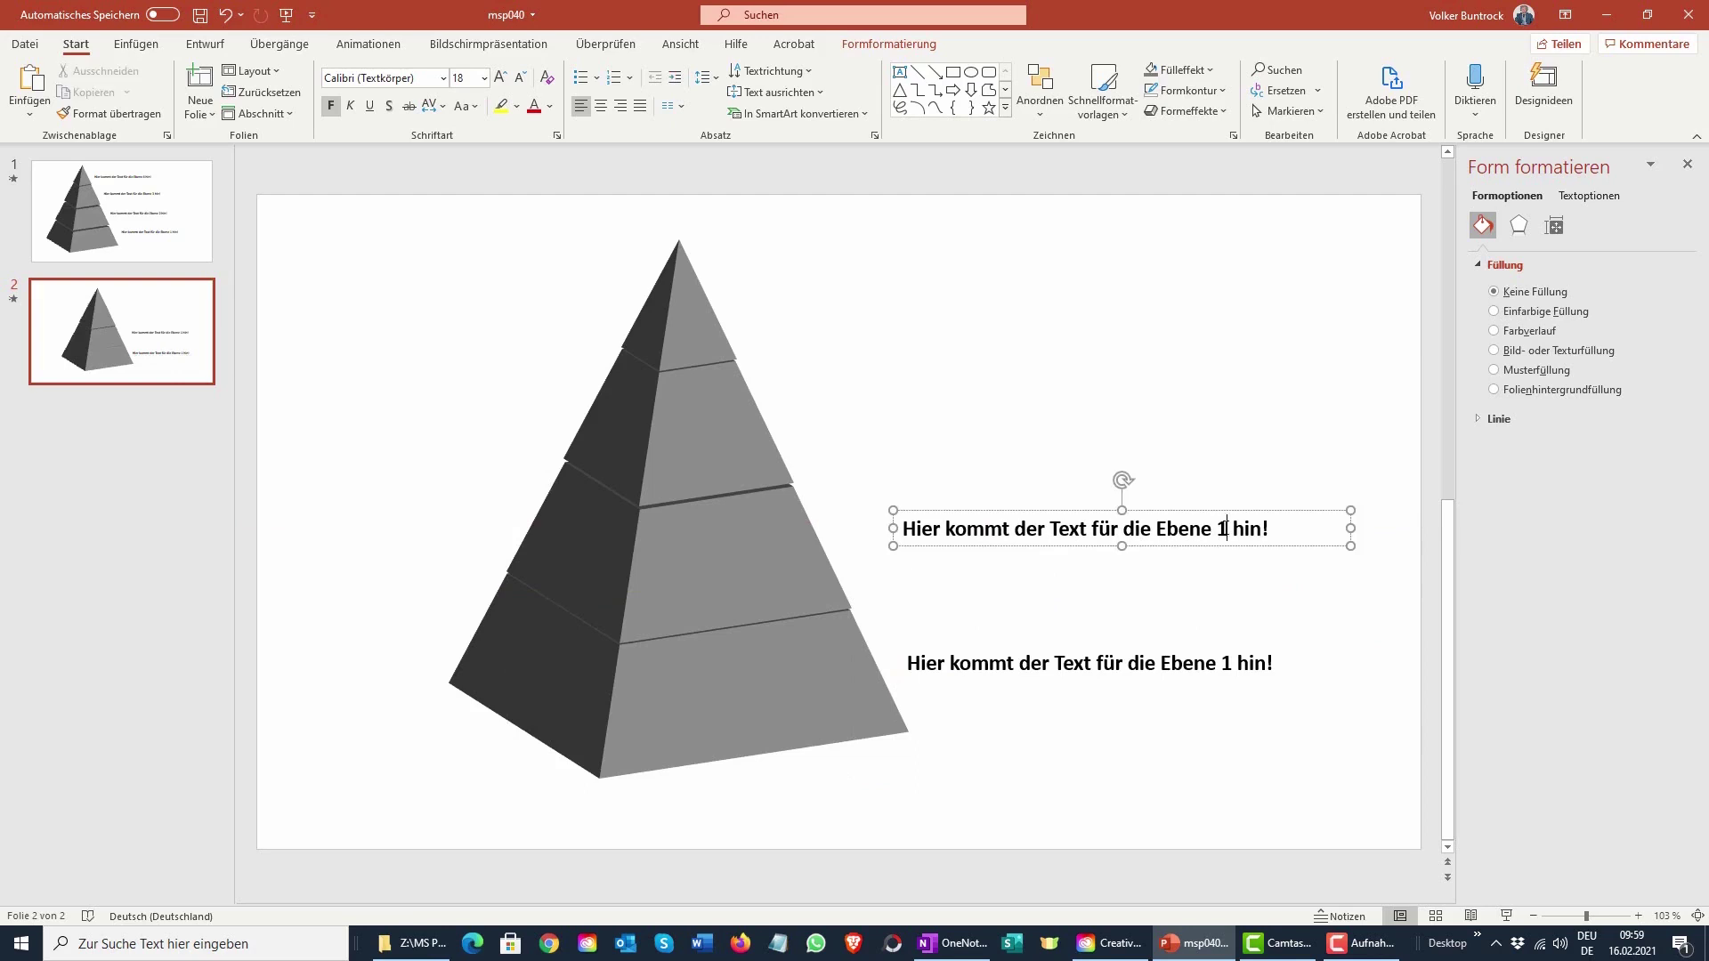
key(BackSpace)
text(2)
click(1166, 578)
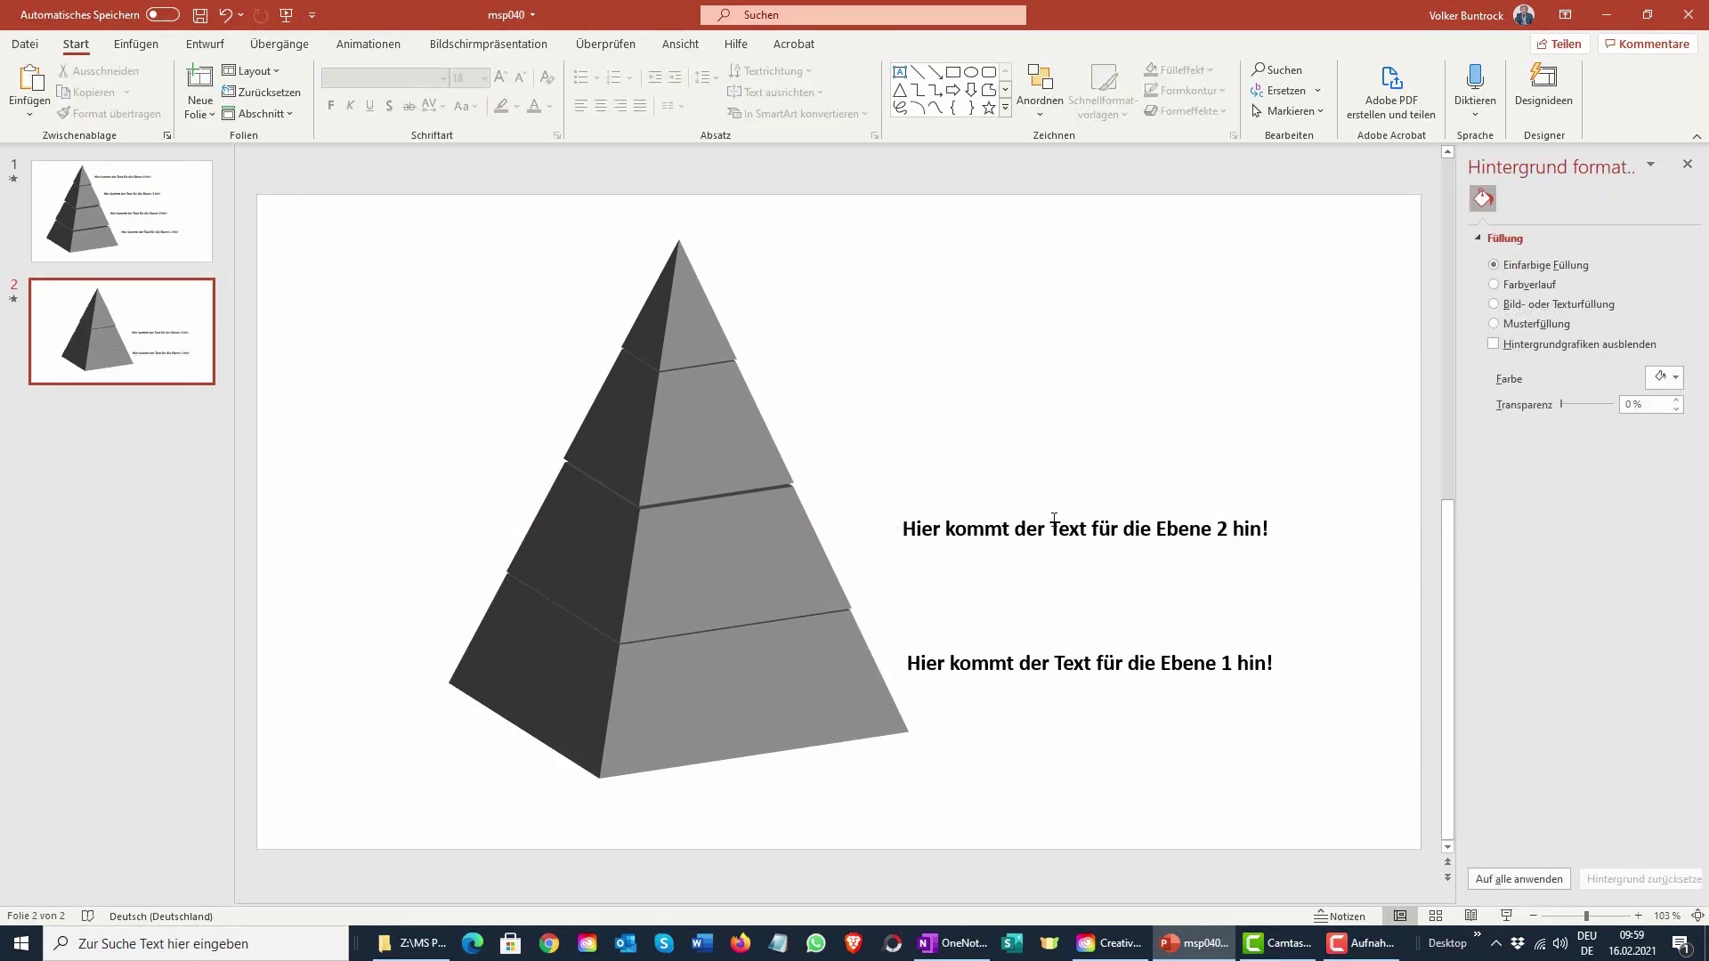
click(1030, 546)
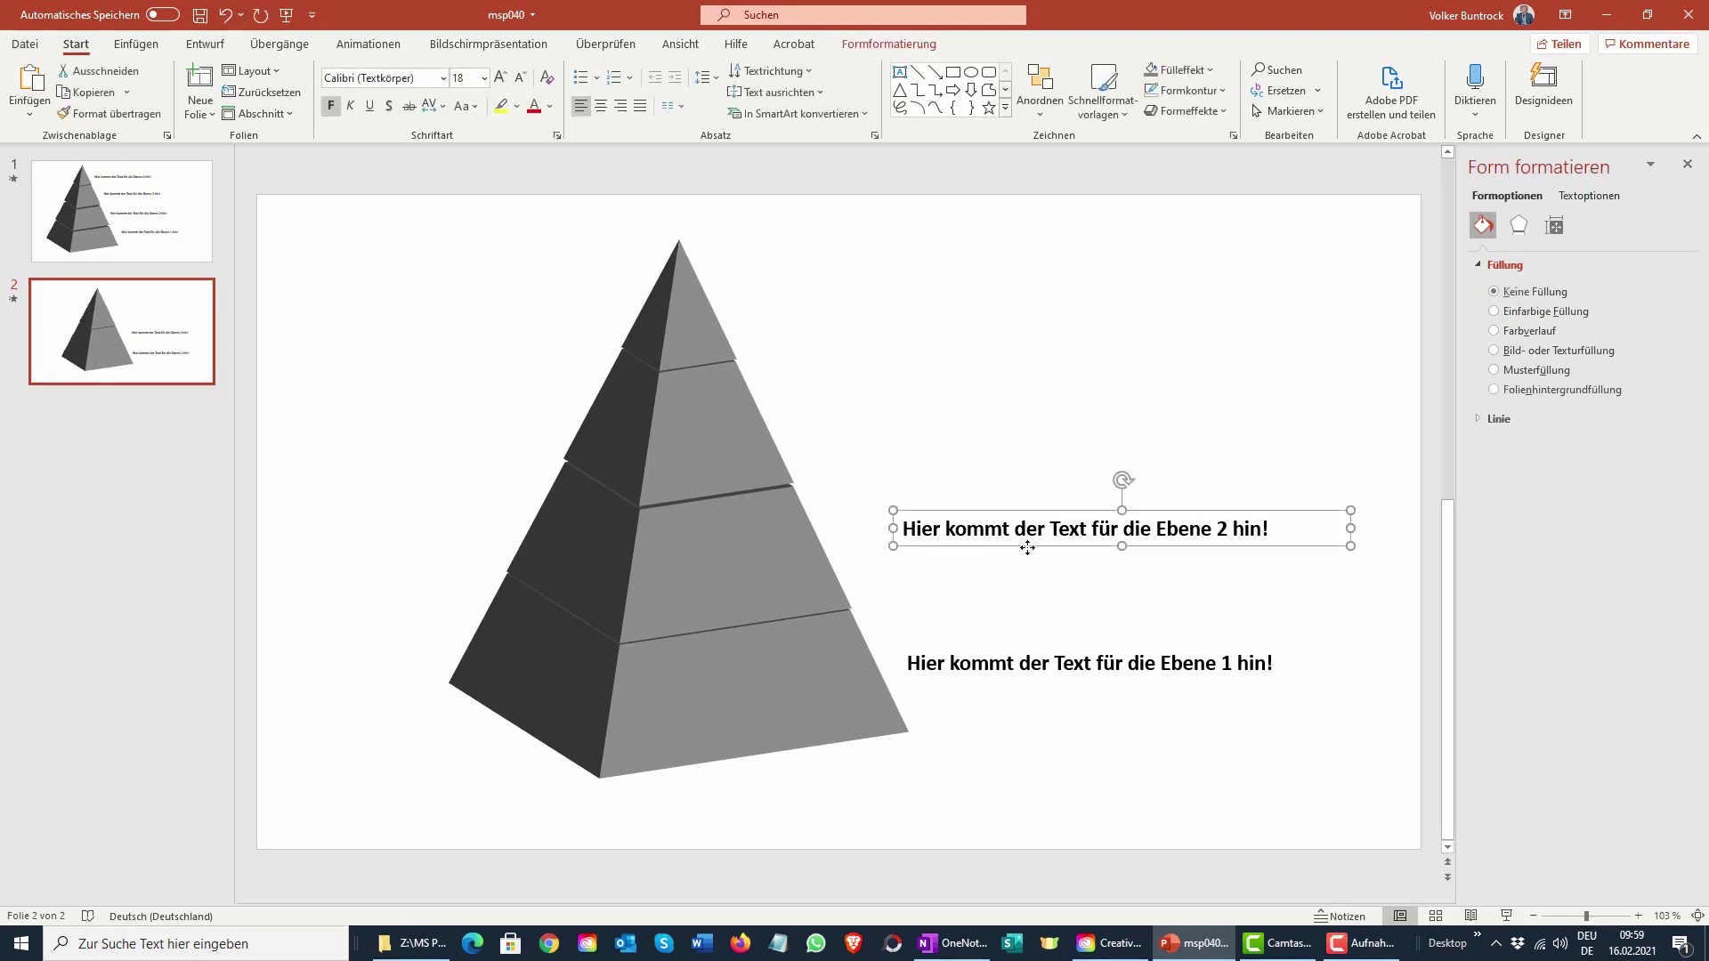
drag(1027, 547, 1015, 558)
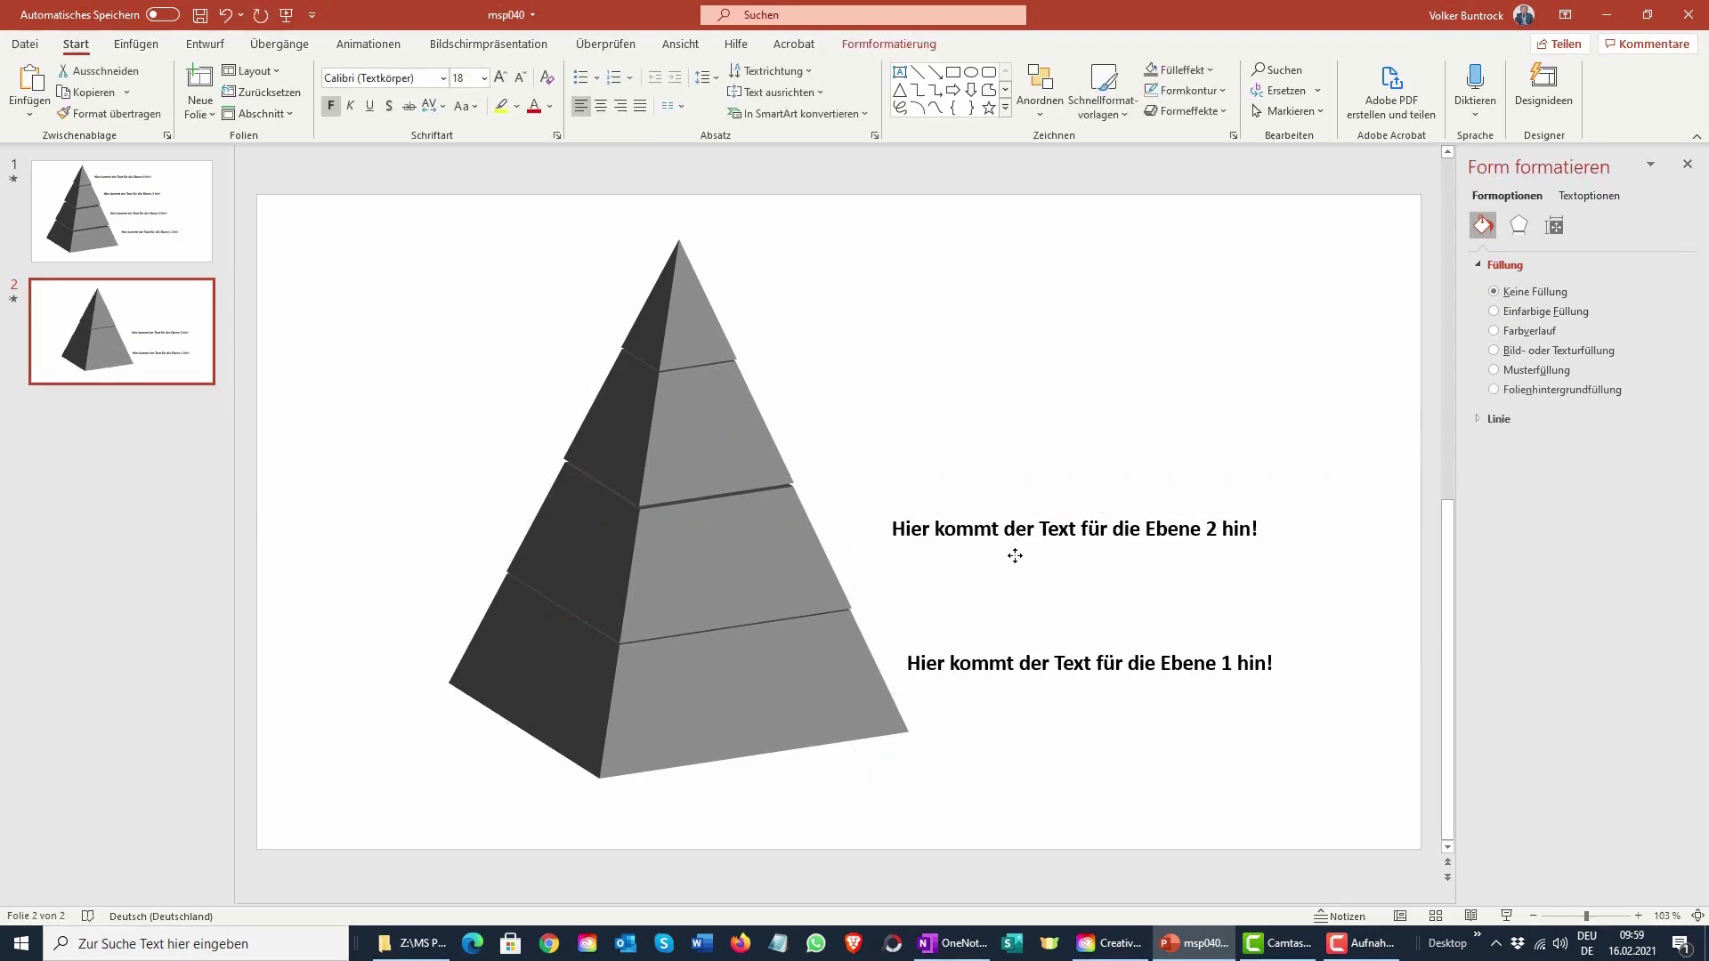
key(ctrl+z)
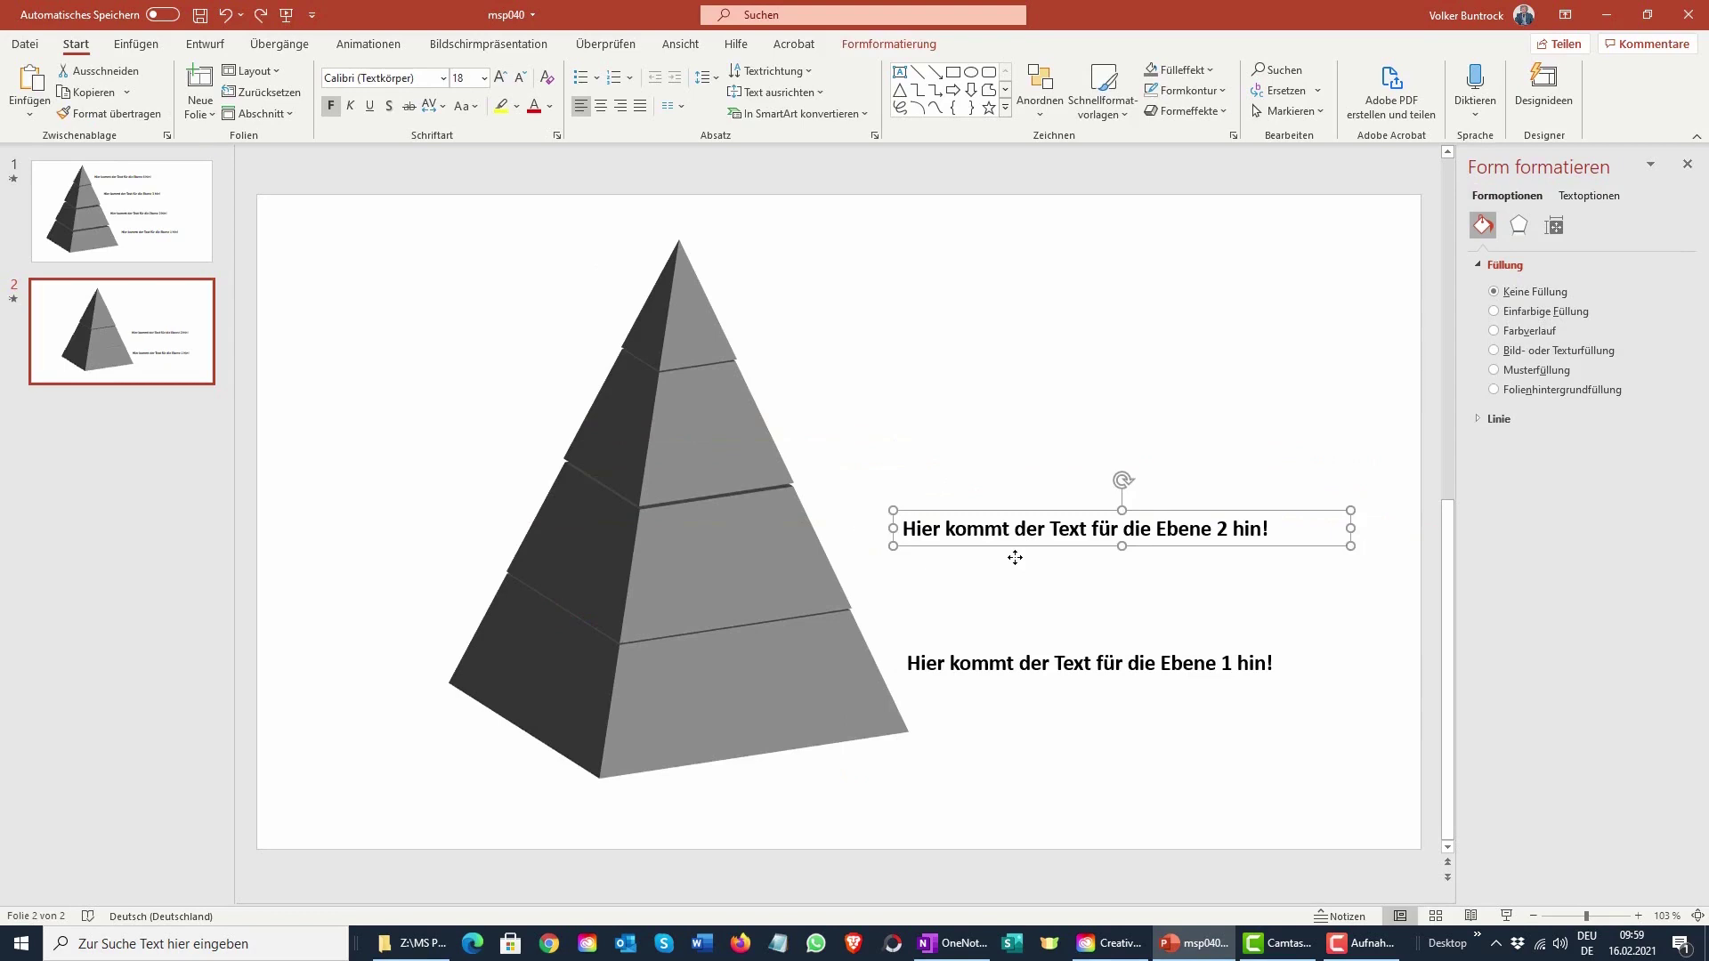
- Duplicate the Ebene 2 label, move it beside the third tier, and renumber it Ebene 3
key(ctrl+d)
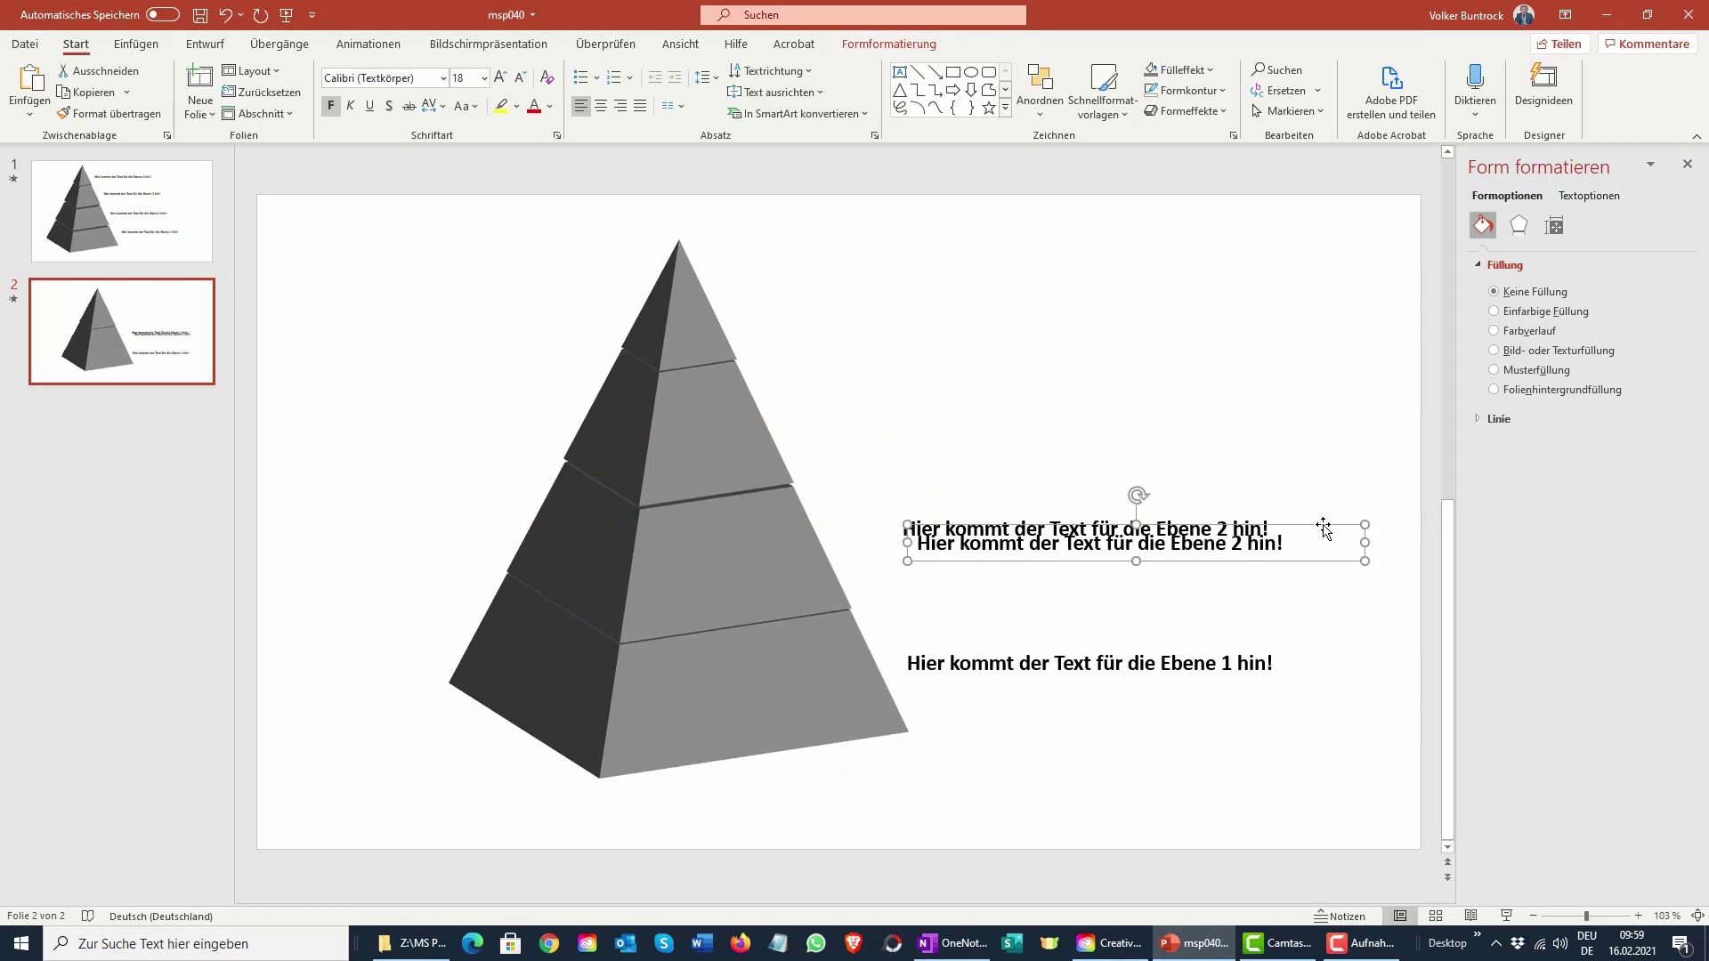
key(Up)
click(1322, 506)
drag(1322, 506, 1240, 398)
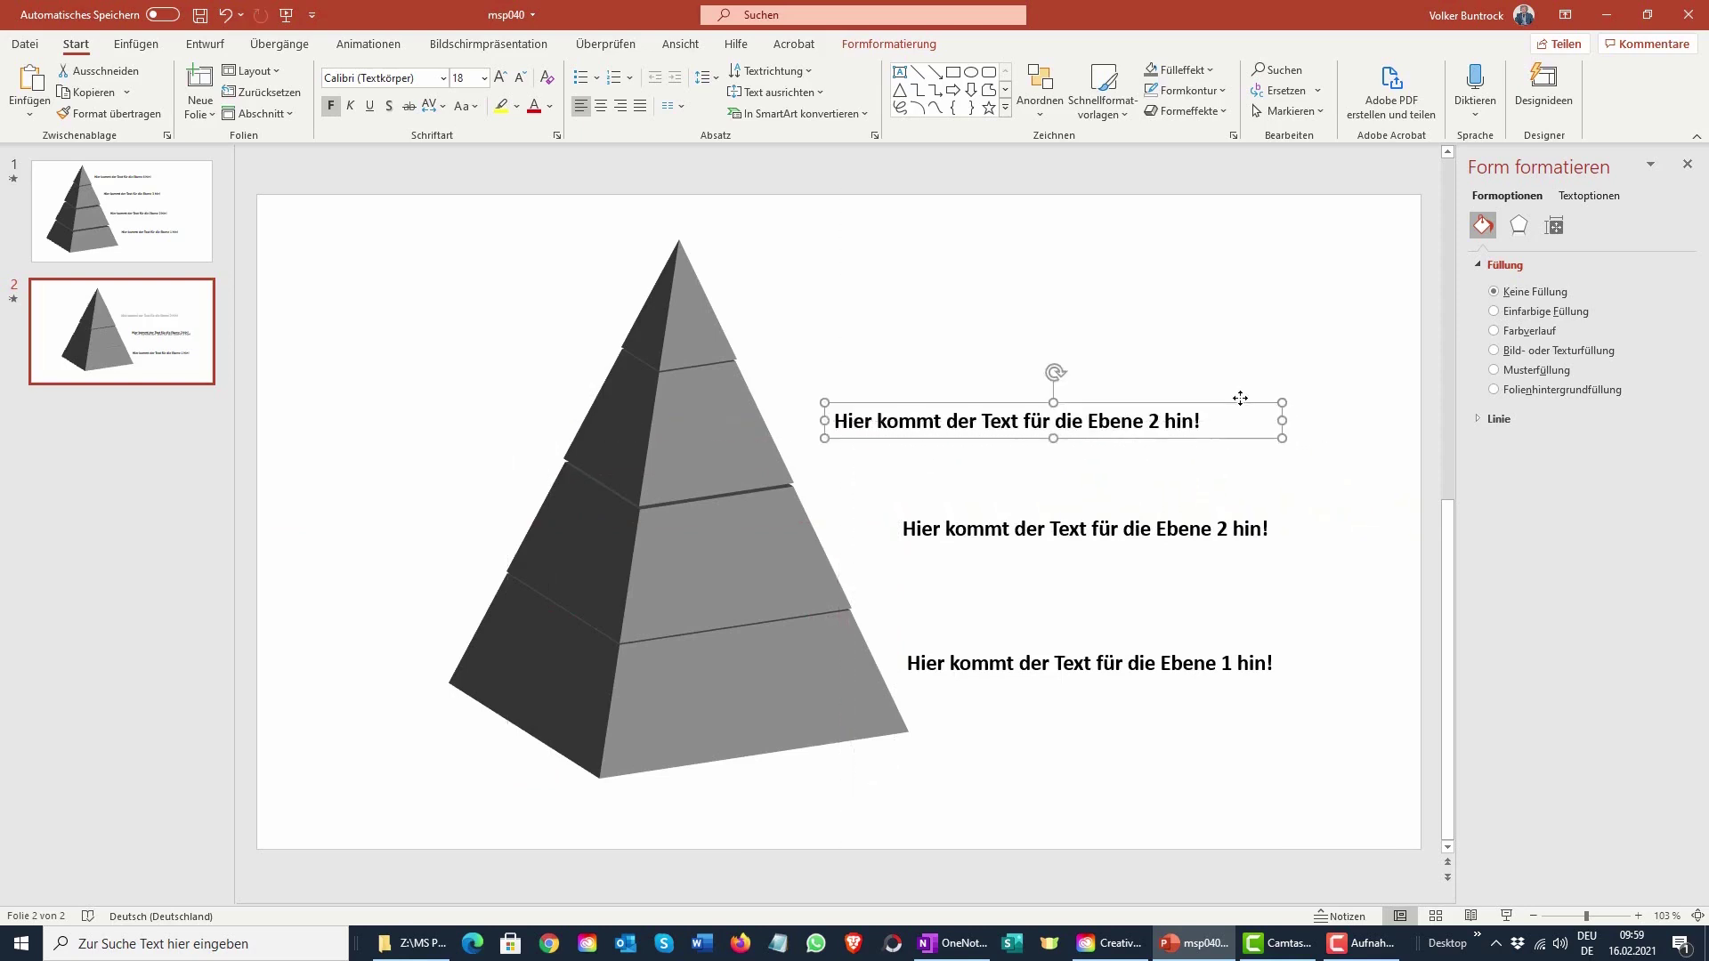
click(1159, 417)
key(BackSpace)
text(3)
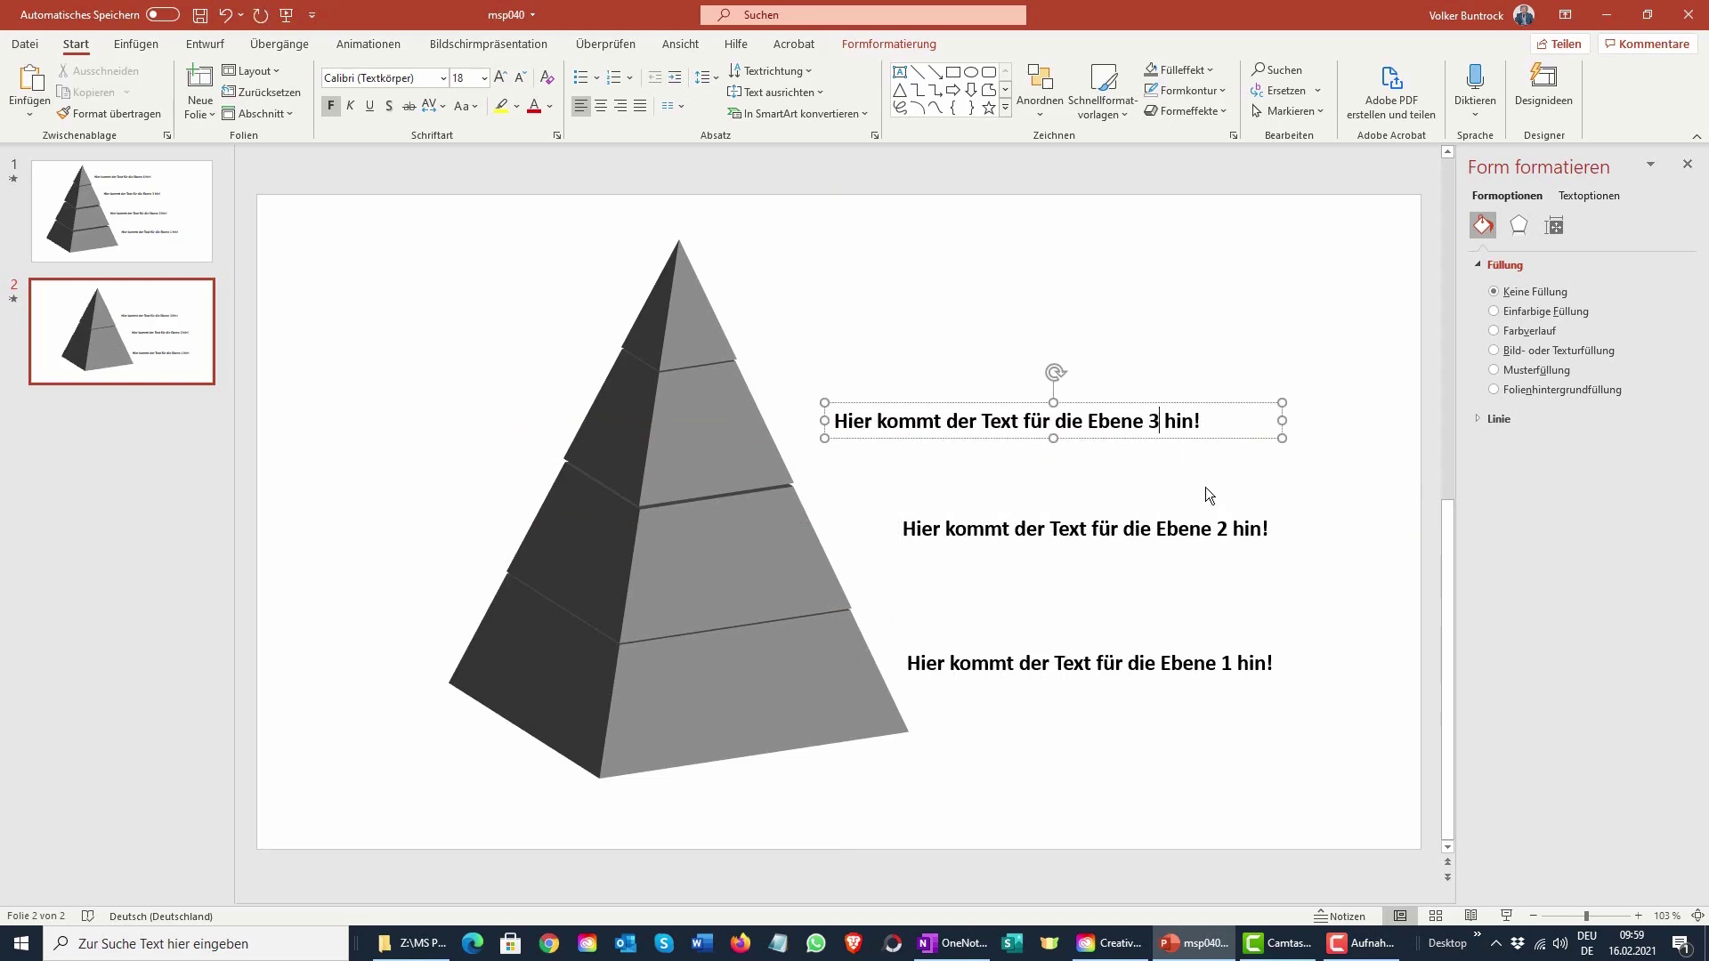
click(1205, 487)
- Copy the Ebene 3 label up beside the top tier and delete its number
click(1184, 438)
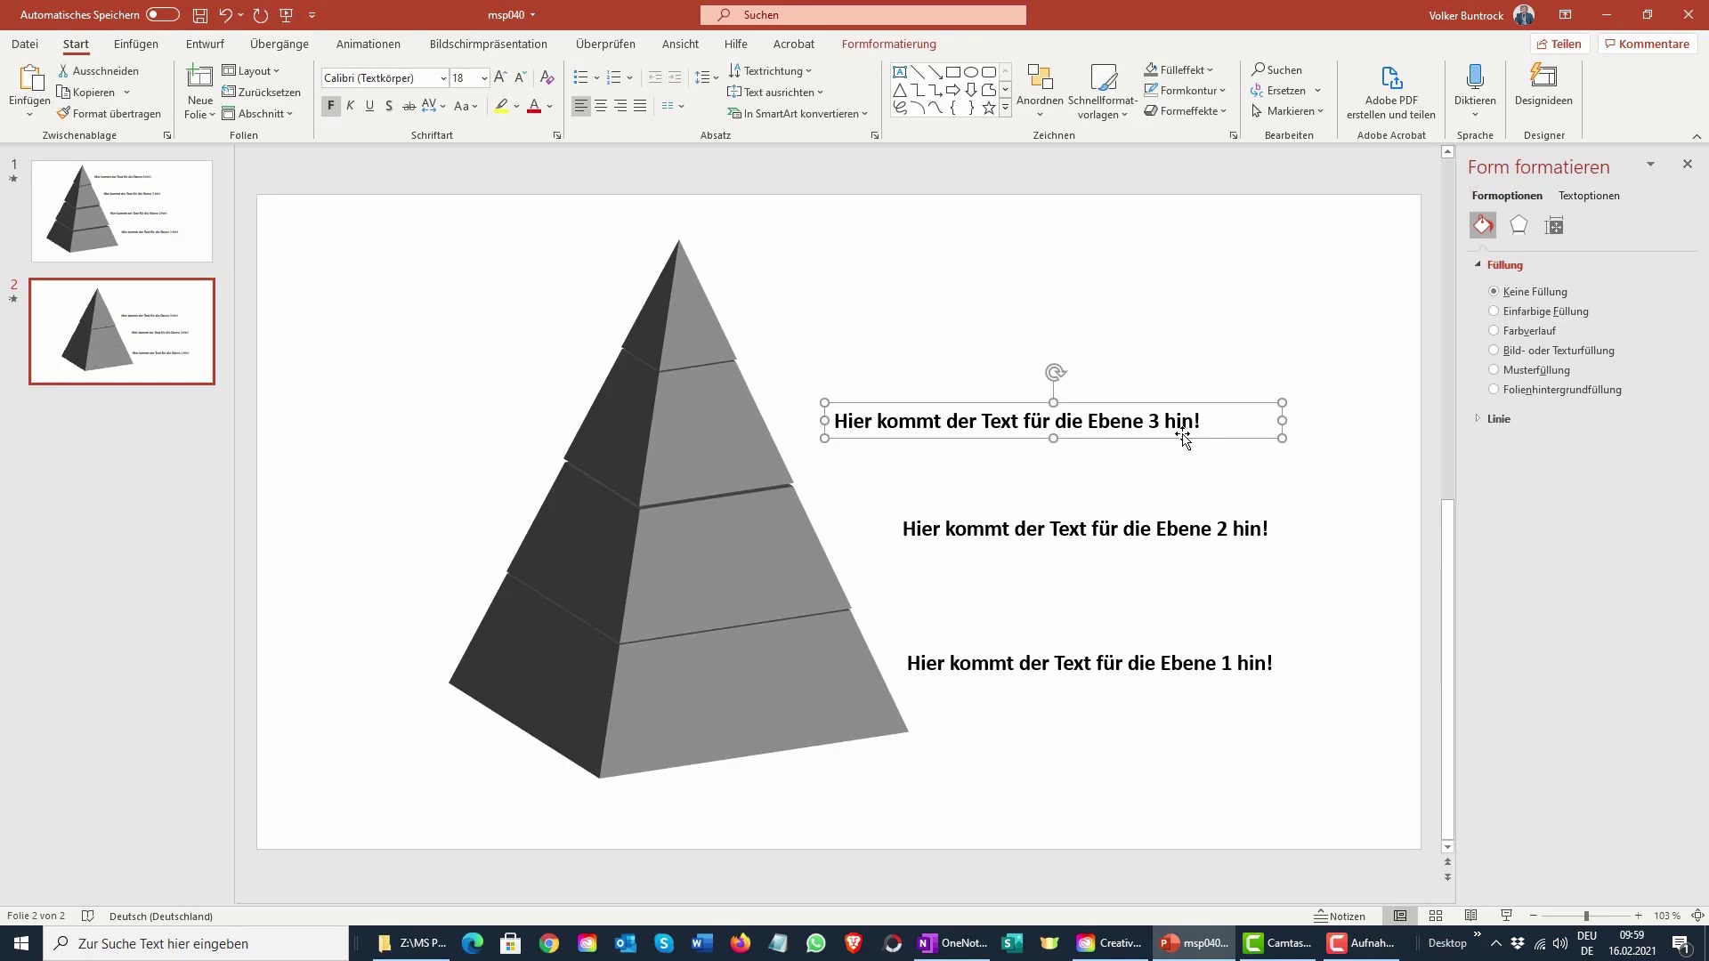
mouse_move(1183, 437)
mouse_down()
mouse_move(1189, 294)
mouse_move(1225, 278)
mouse_up()
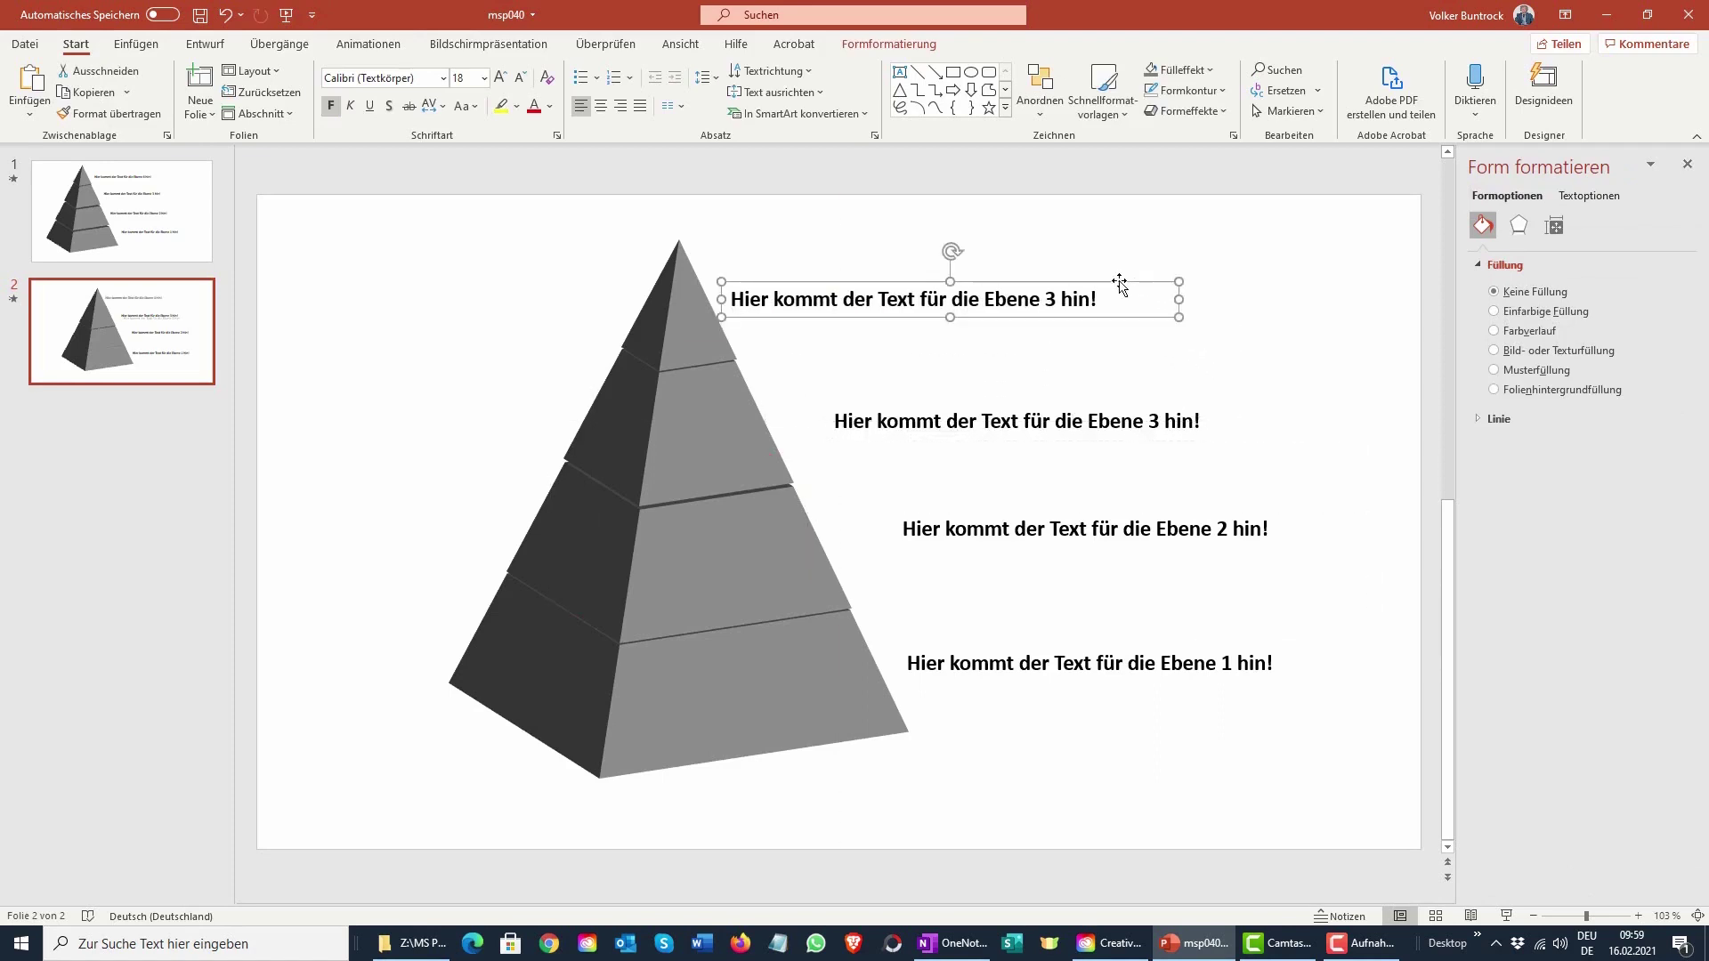
click(1054, 298)
key(BackSpace)
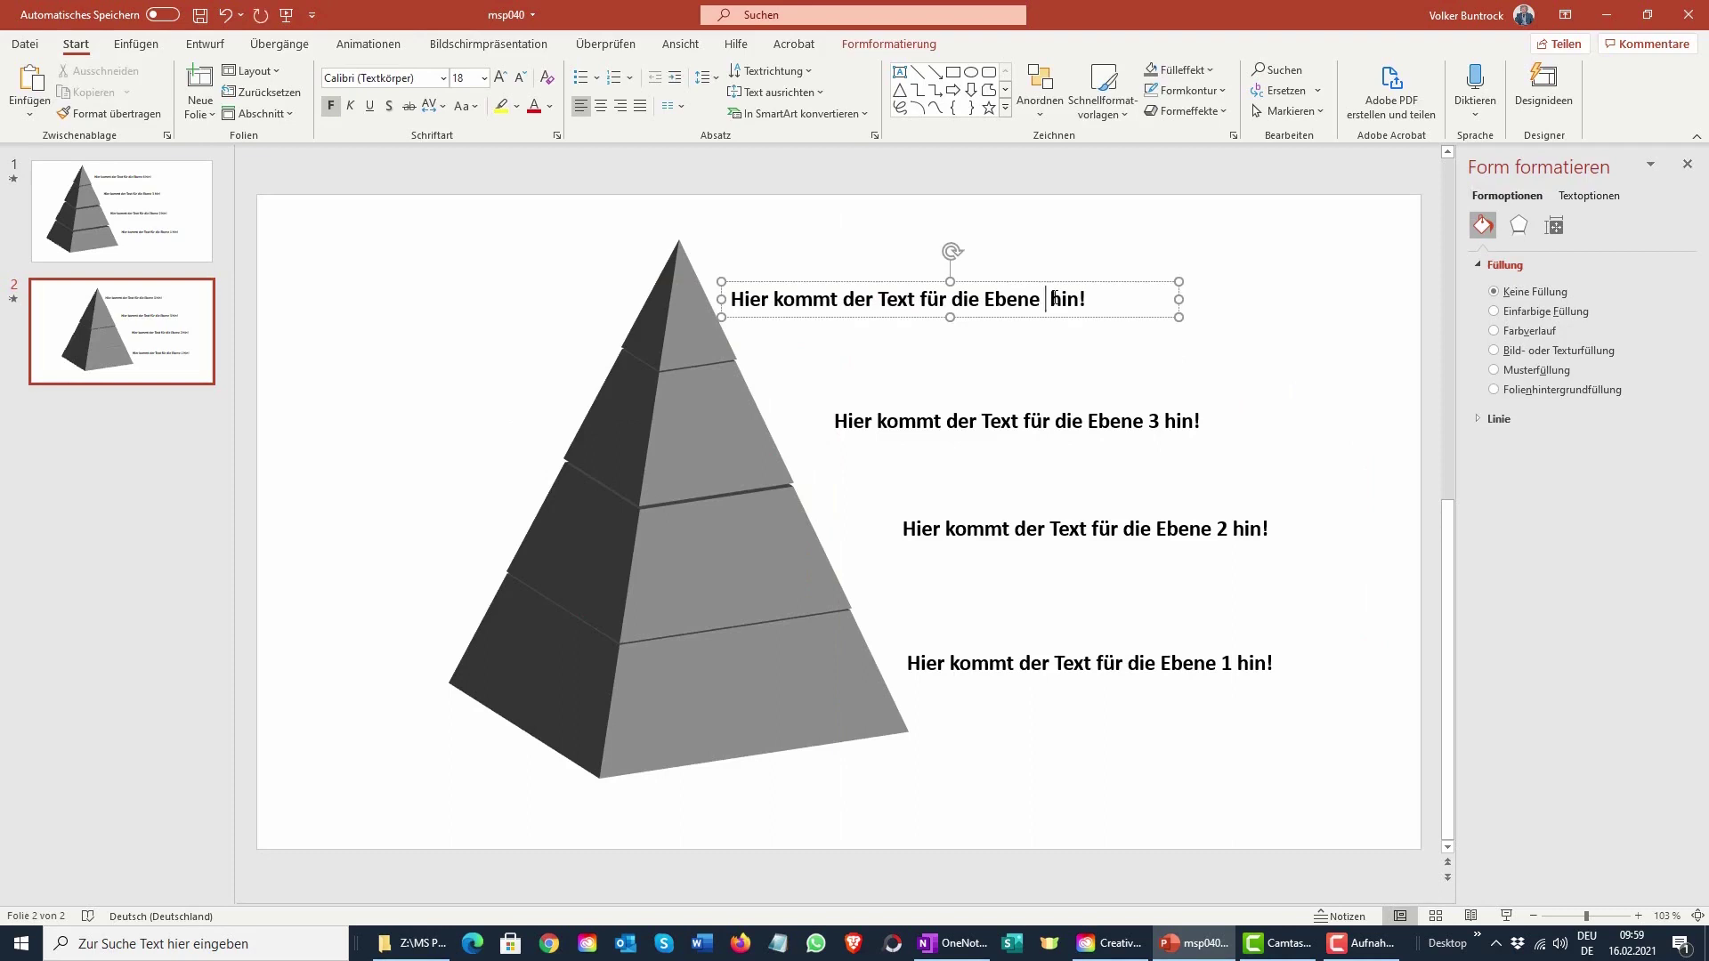
- Finish the Ebene 4 label, then move the Ebene 3, 2 and 1 labels left toward the pyramid edge
text(4)
click(1250, 344)
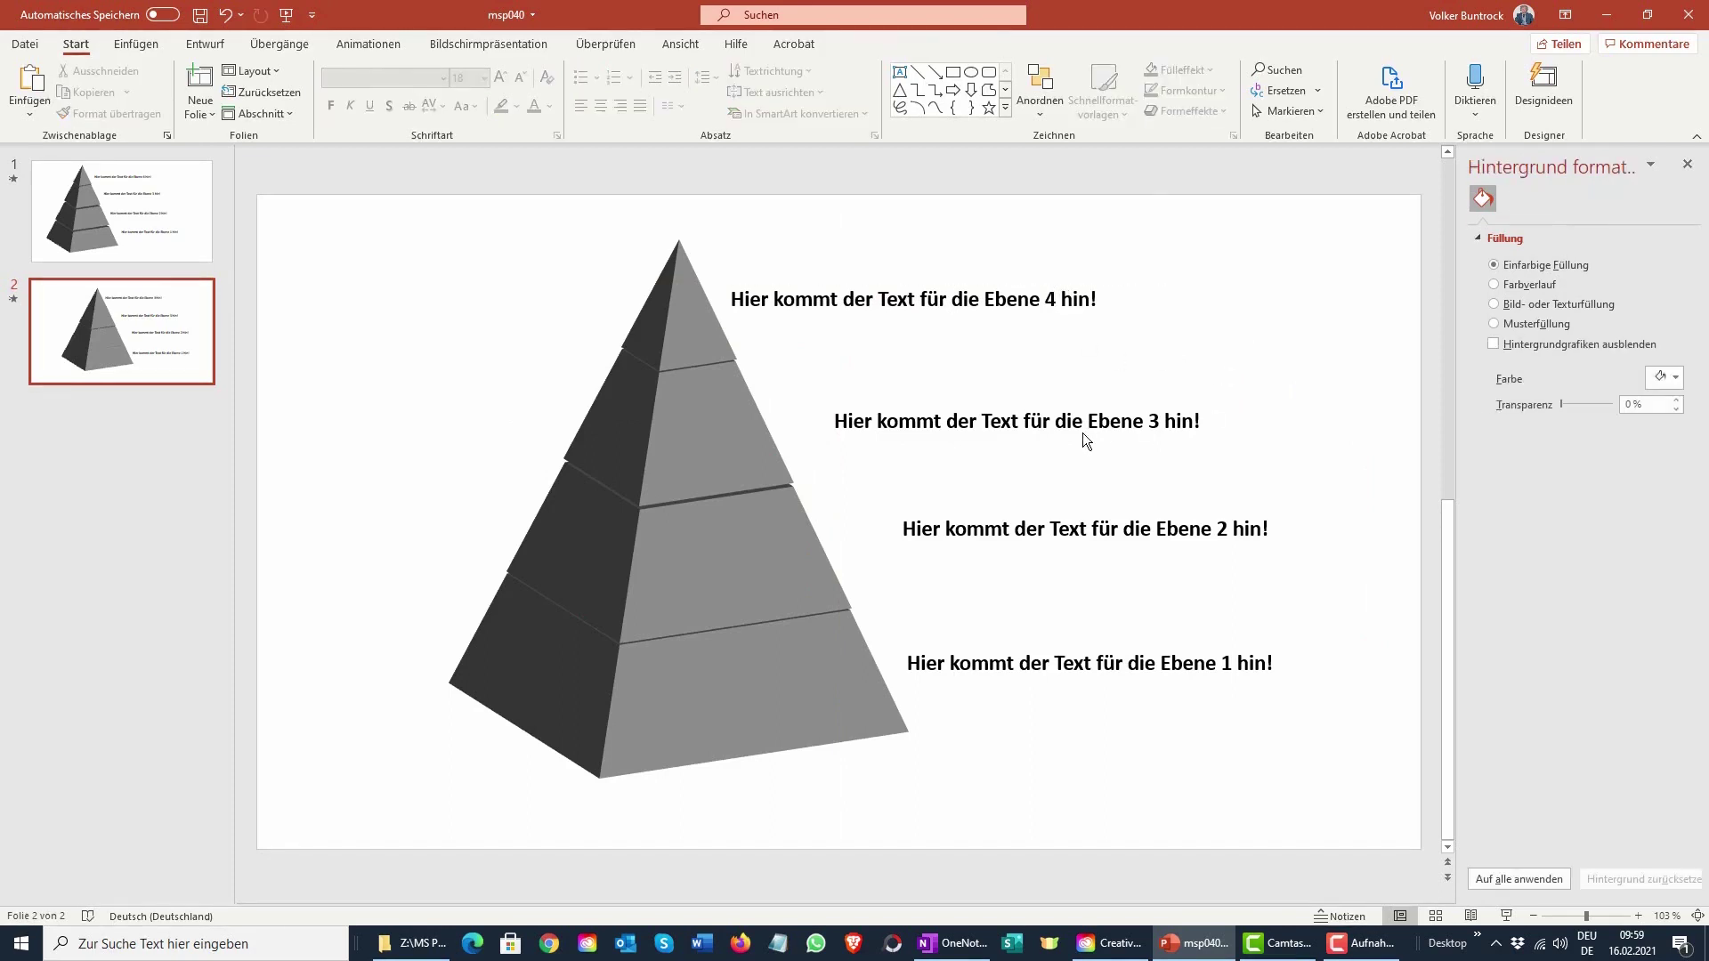
click(990, 432)
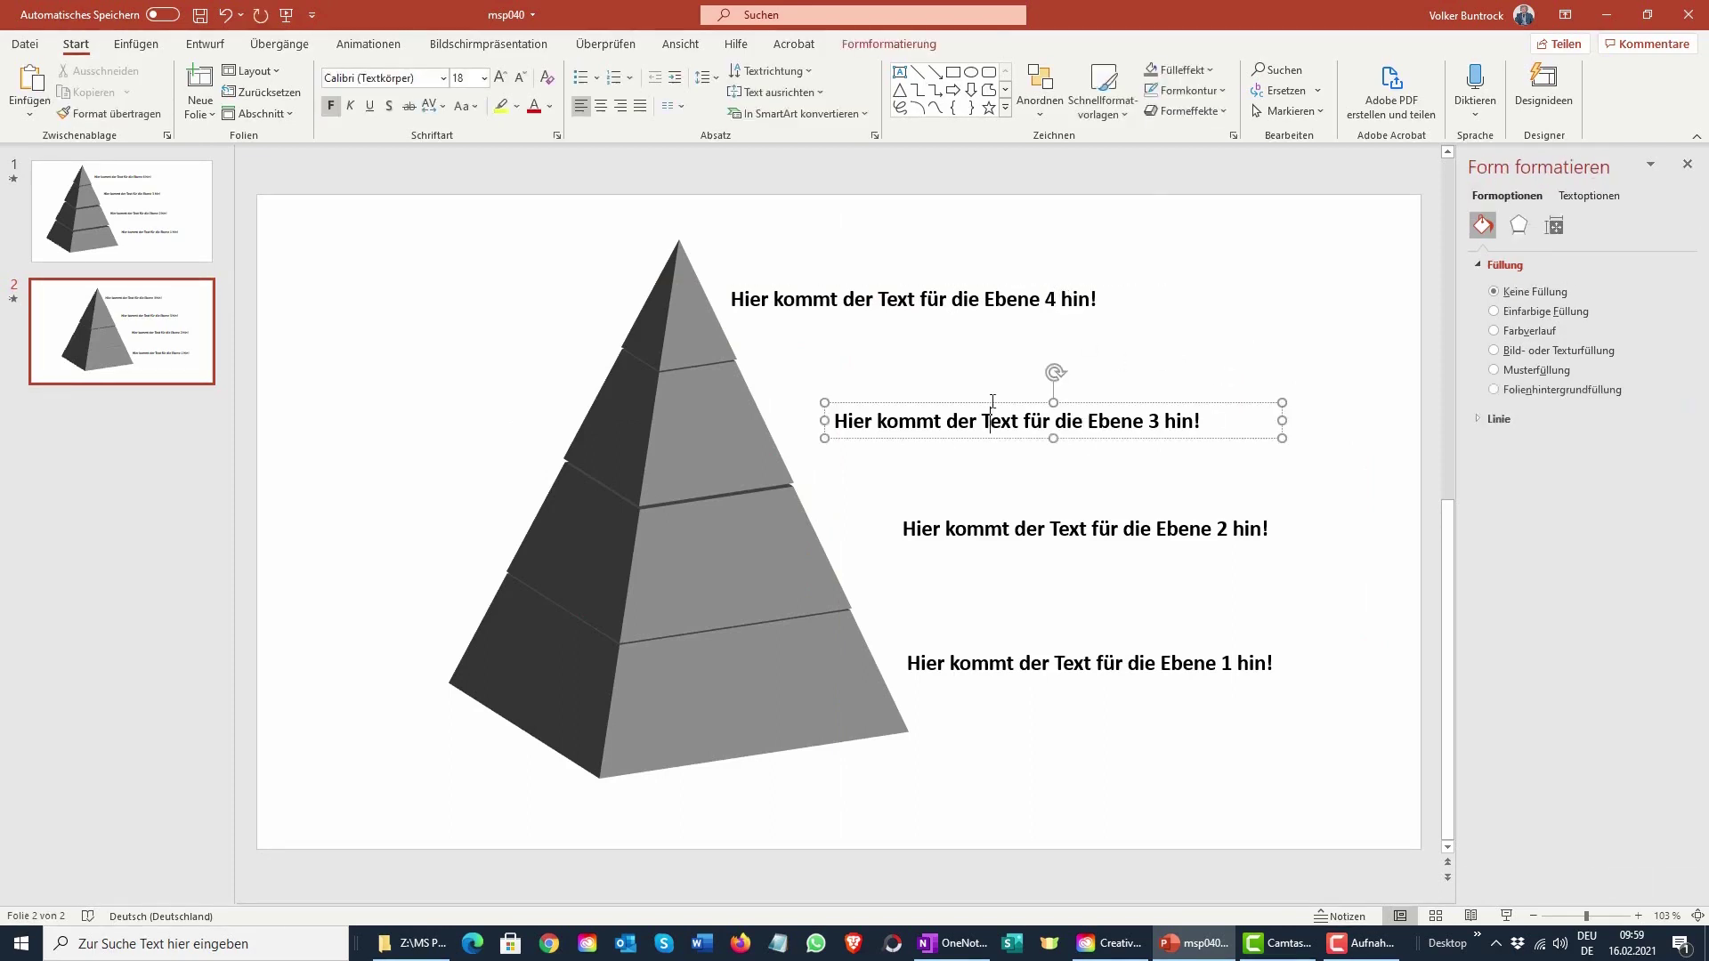
drag(990, 397, 936, 395)
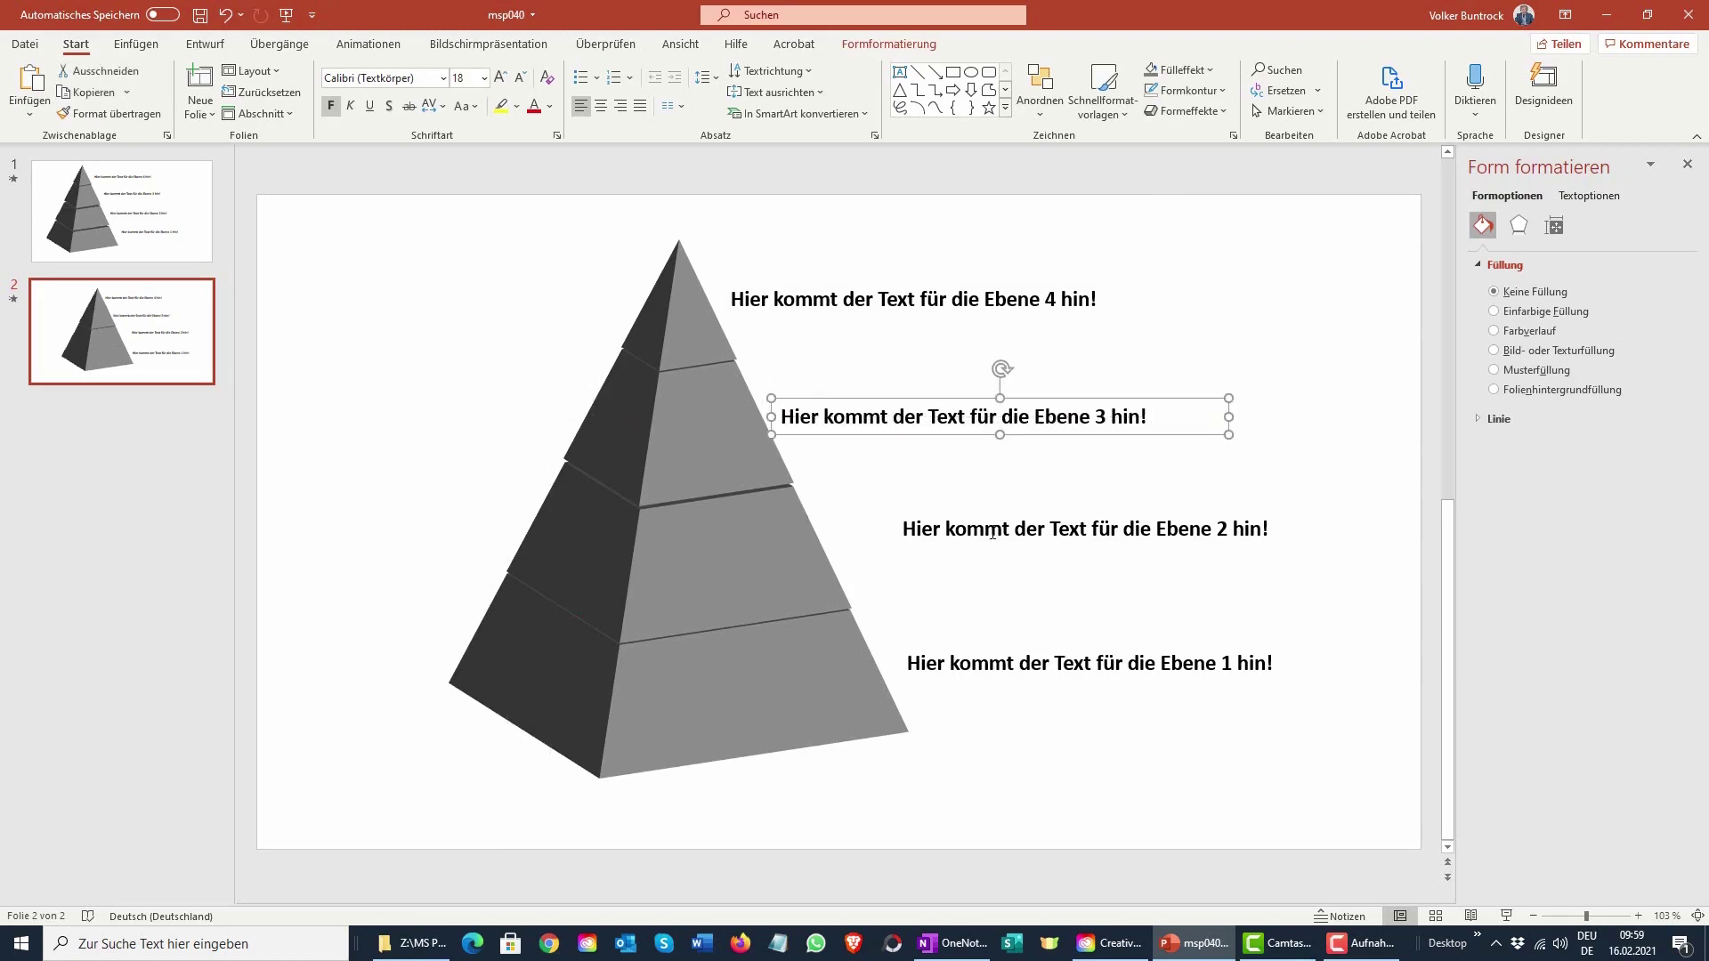
click(992, 532)
drag(993, 509, 939, 507)
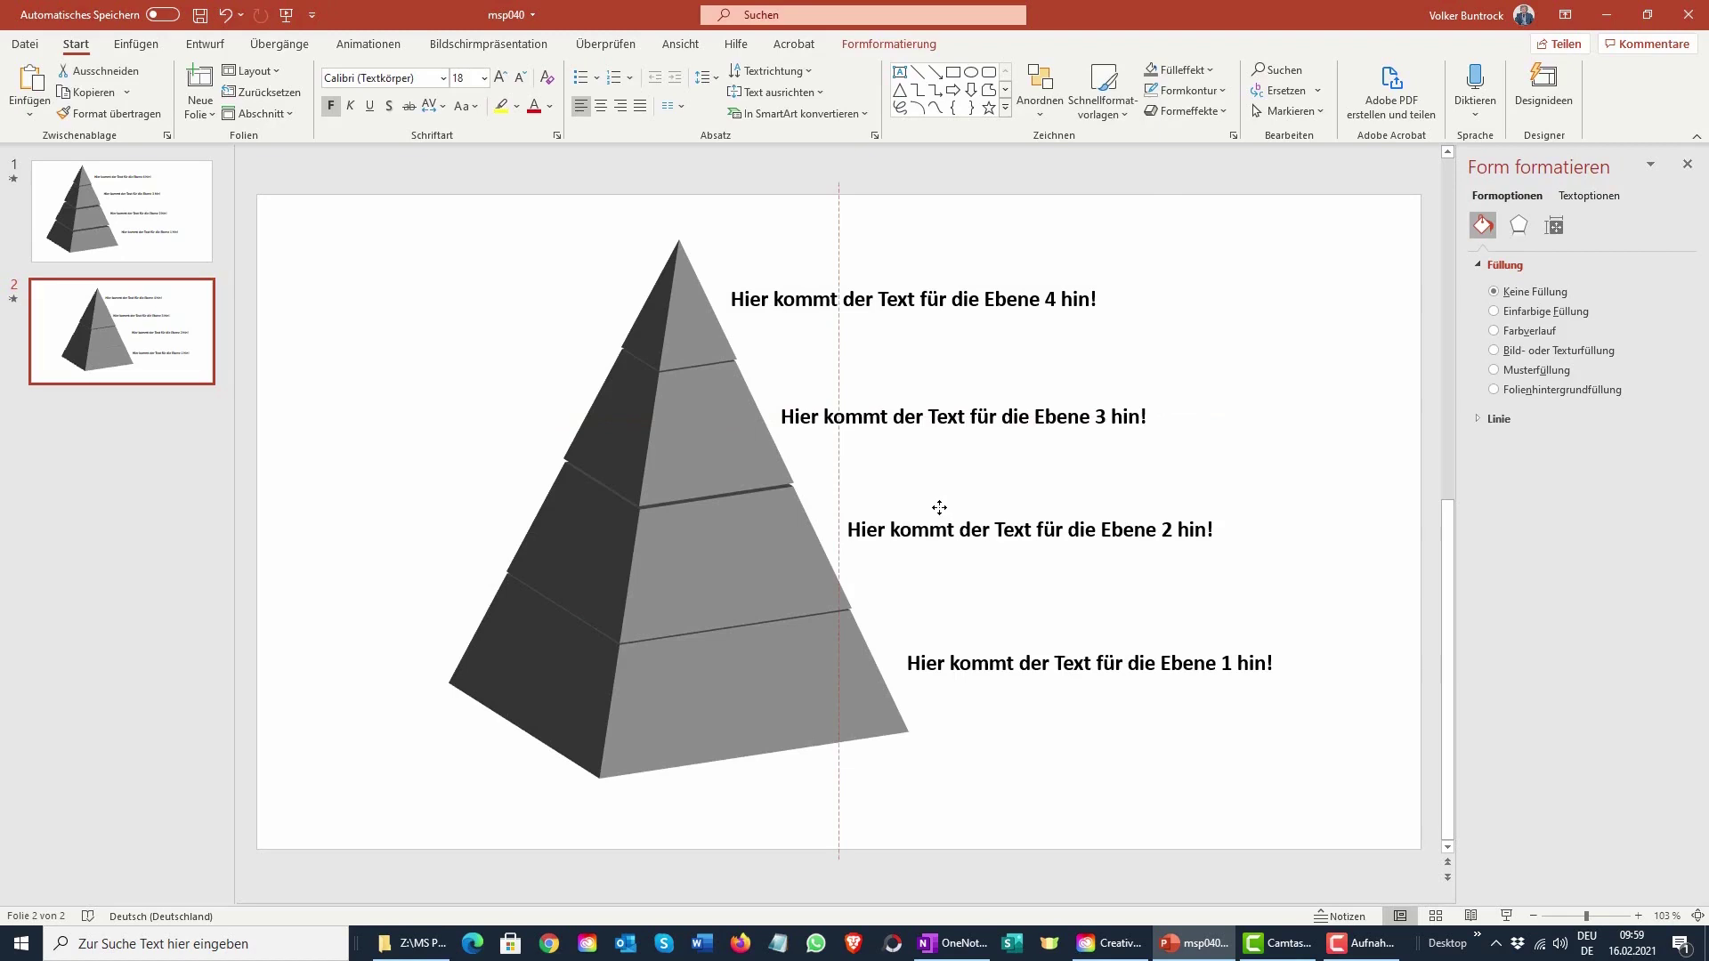
click(1002, 678)
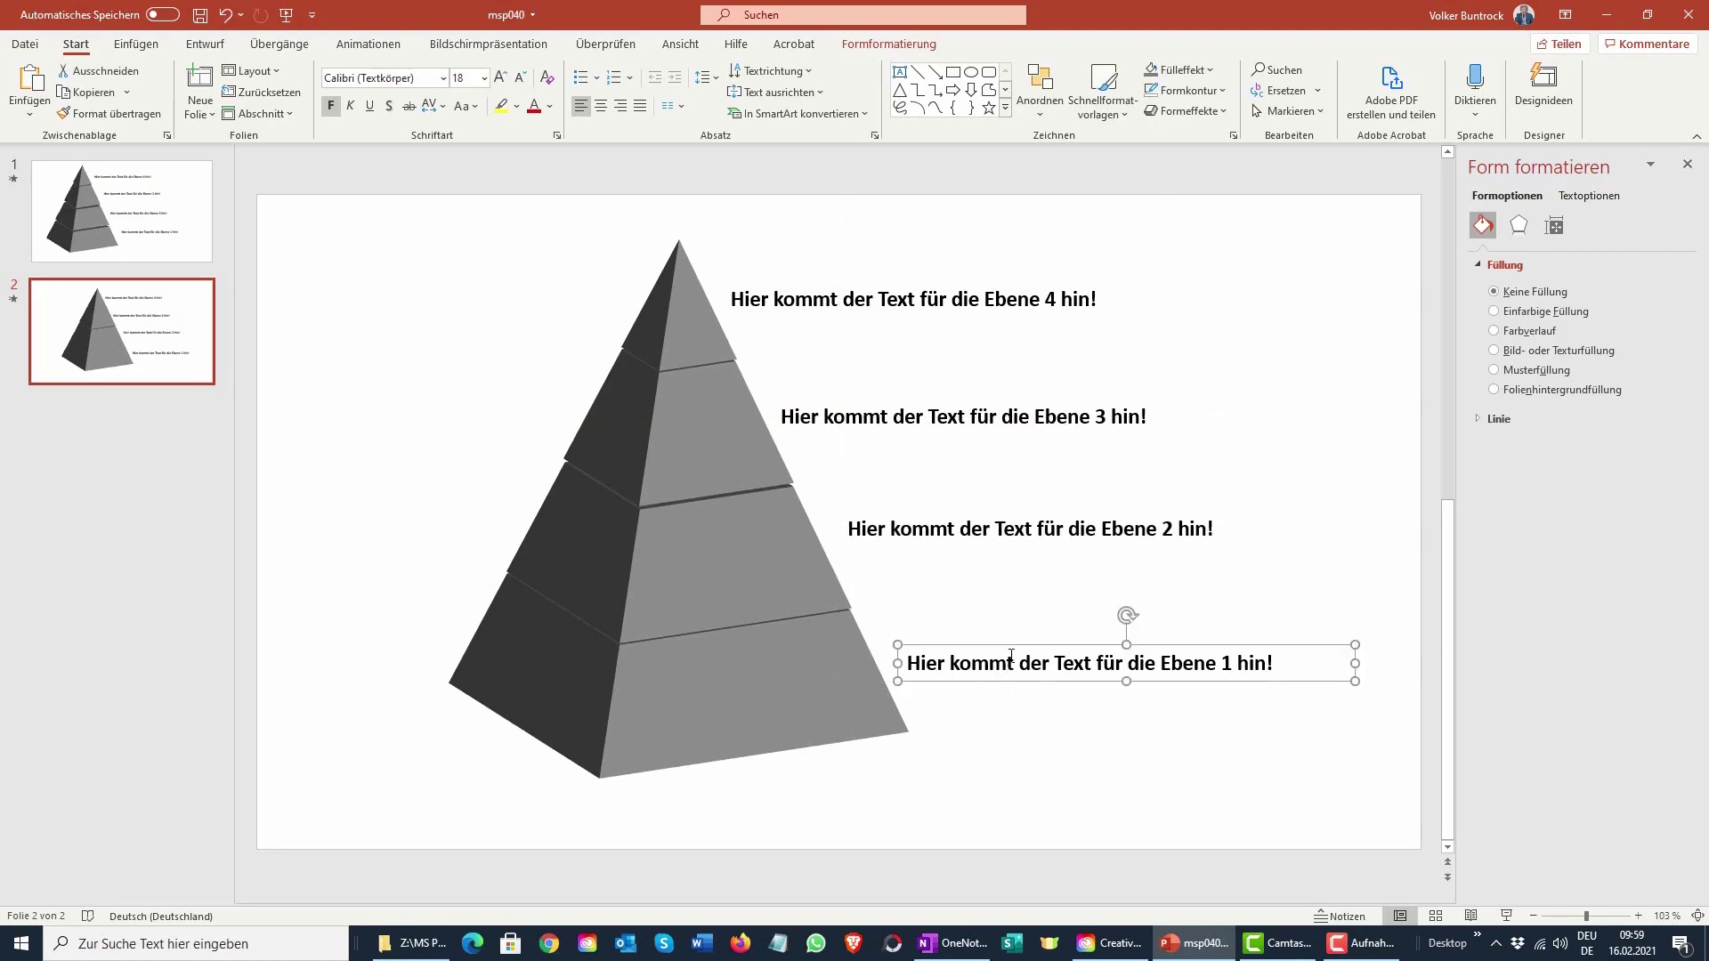
drag(1013, 644, 994, 626)
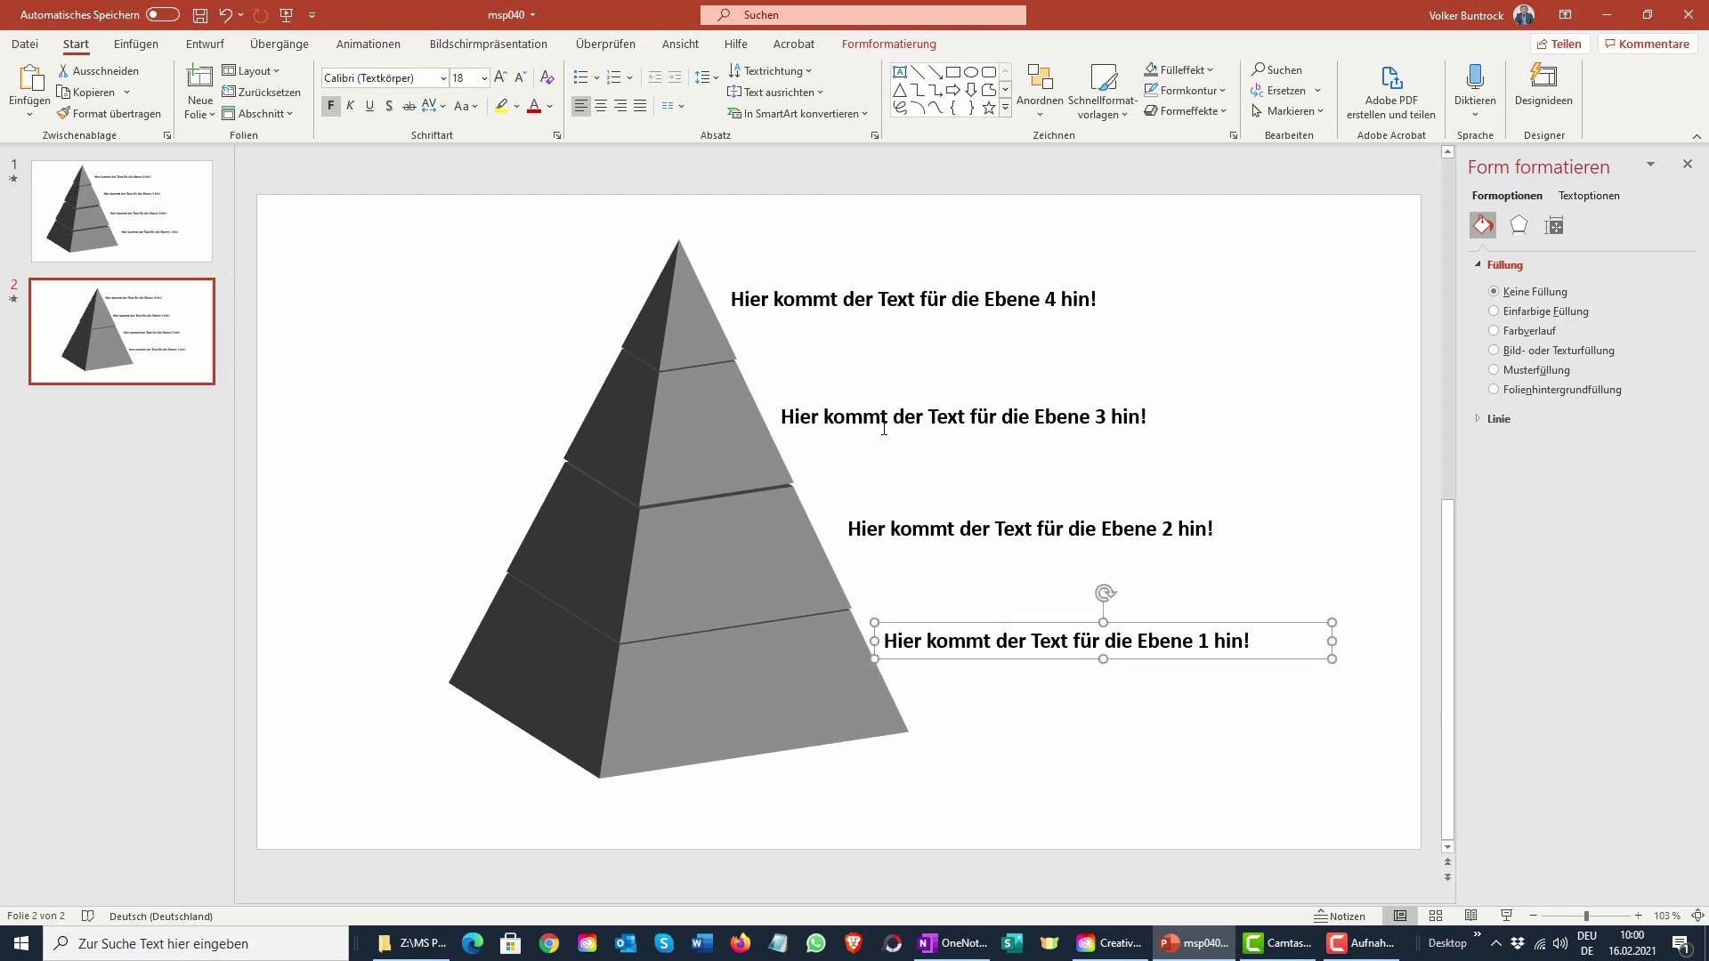
click(1121, 764)
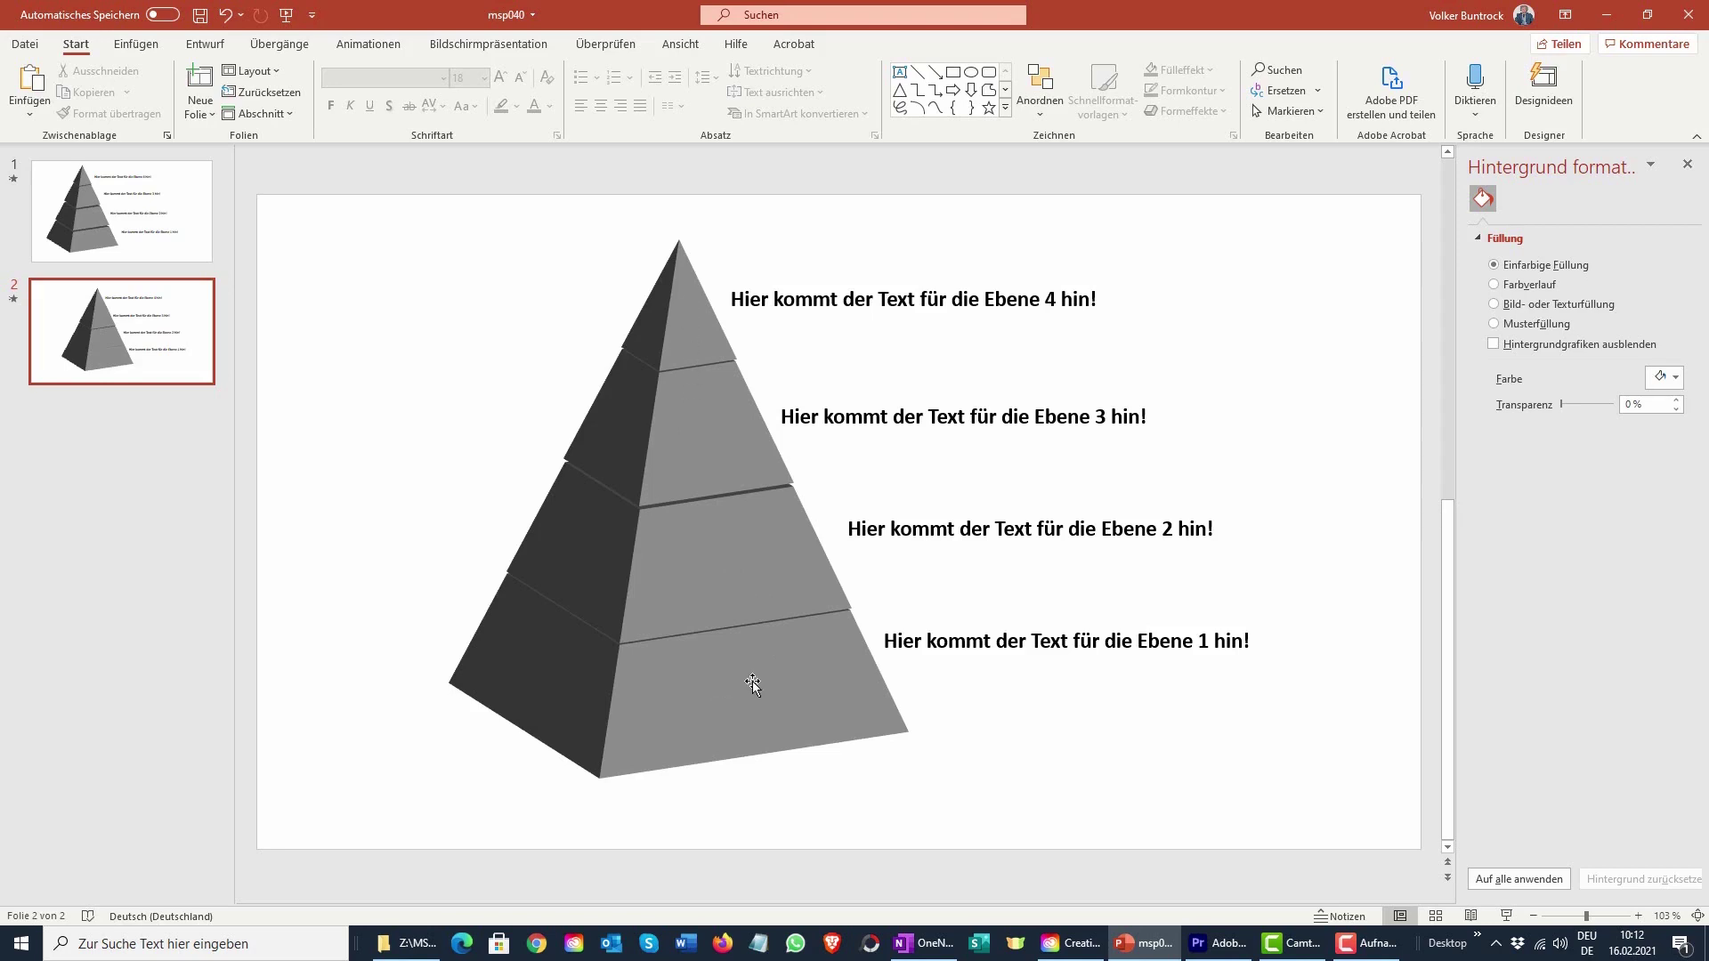
- Open the Animationsbereich on the Animationen tab
click(778, 684)
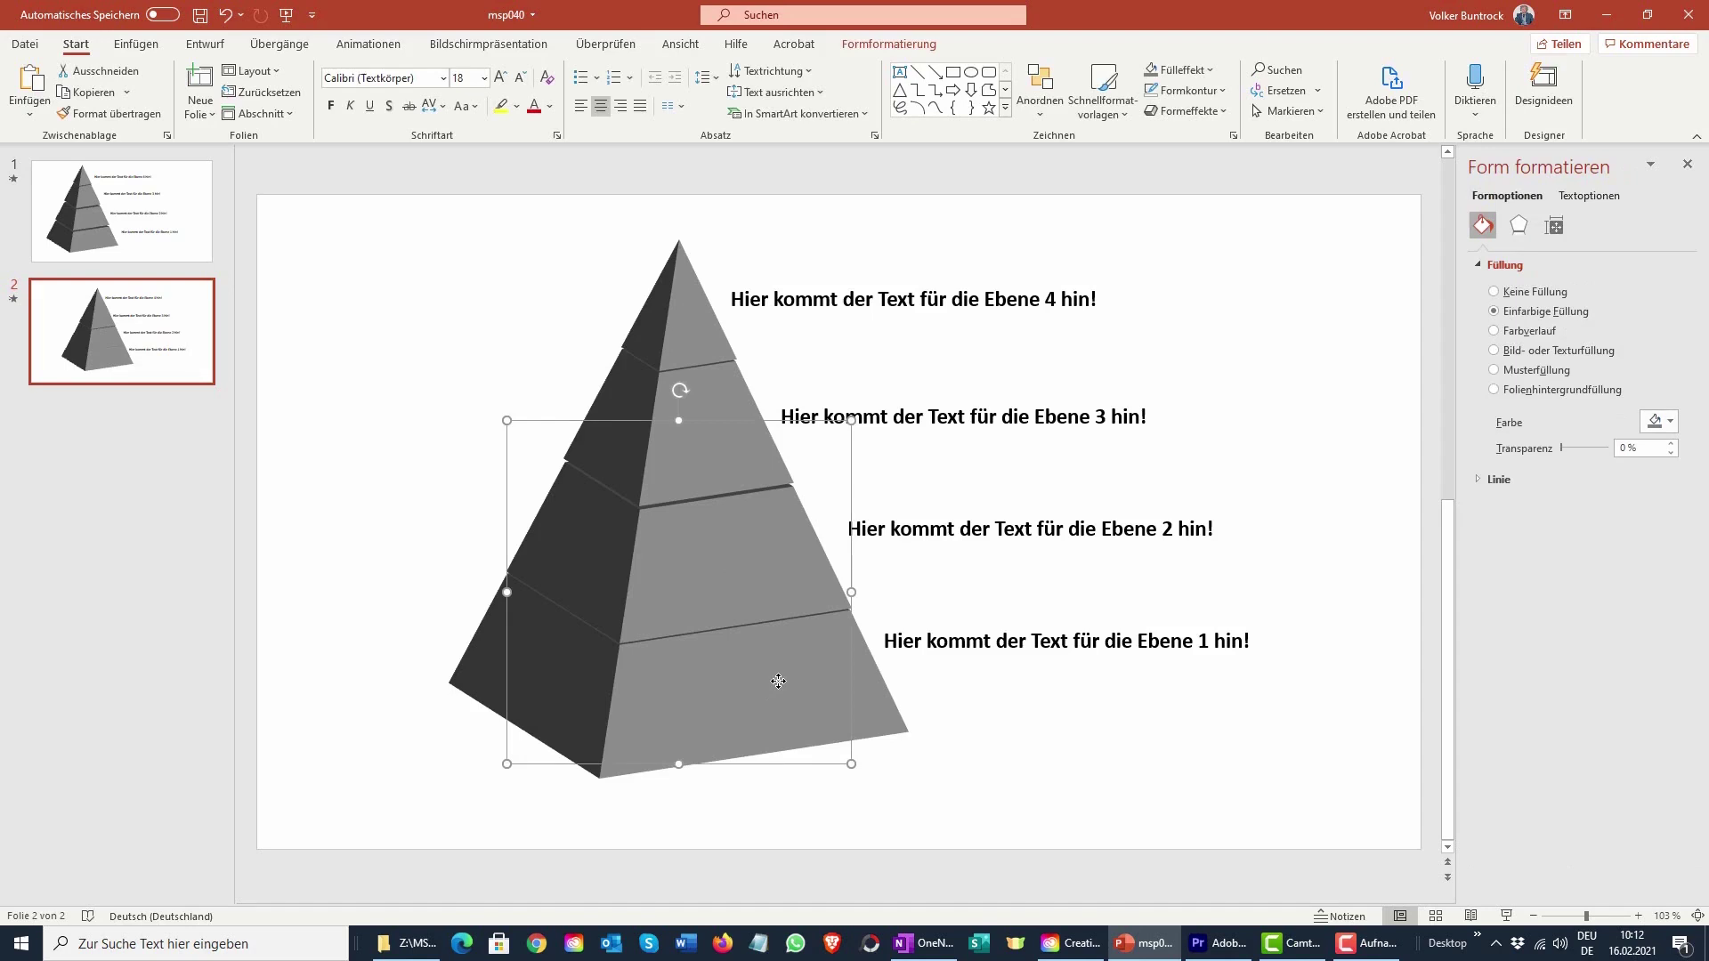
click(364, 46)
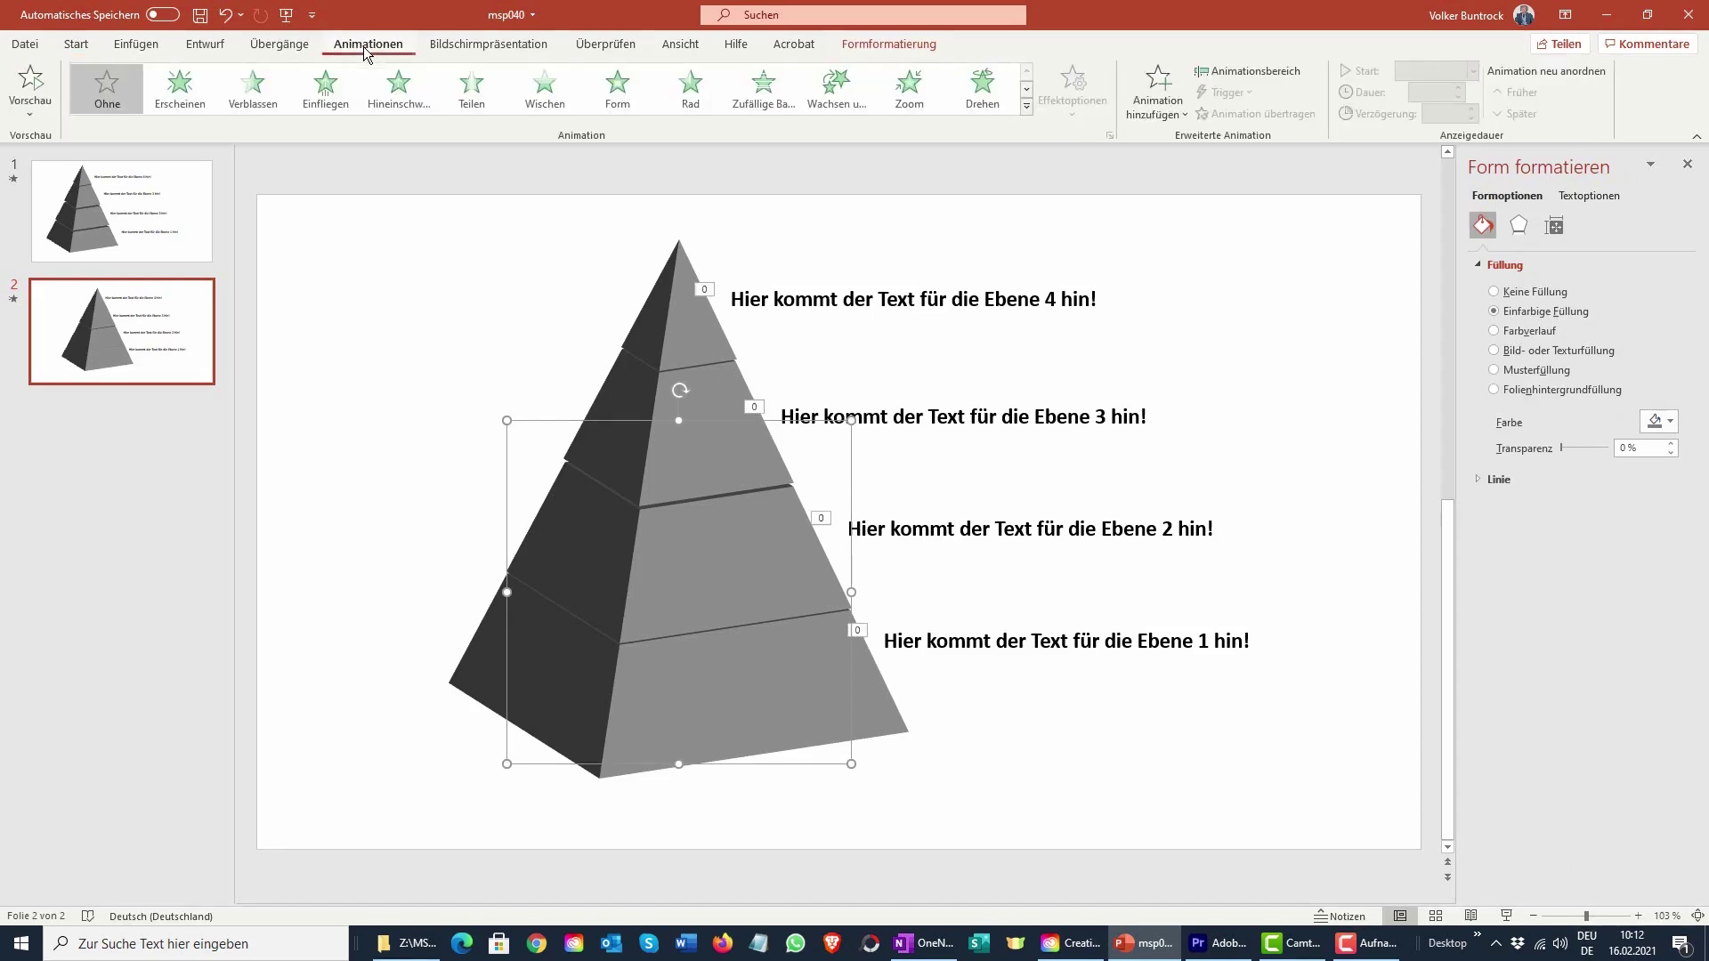
click(1249, 71)
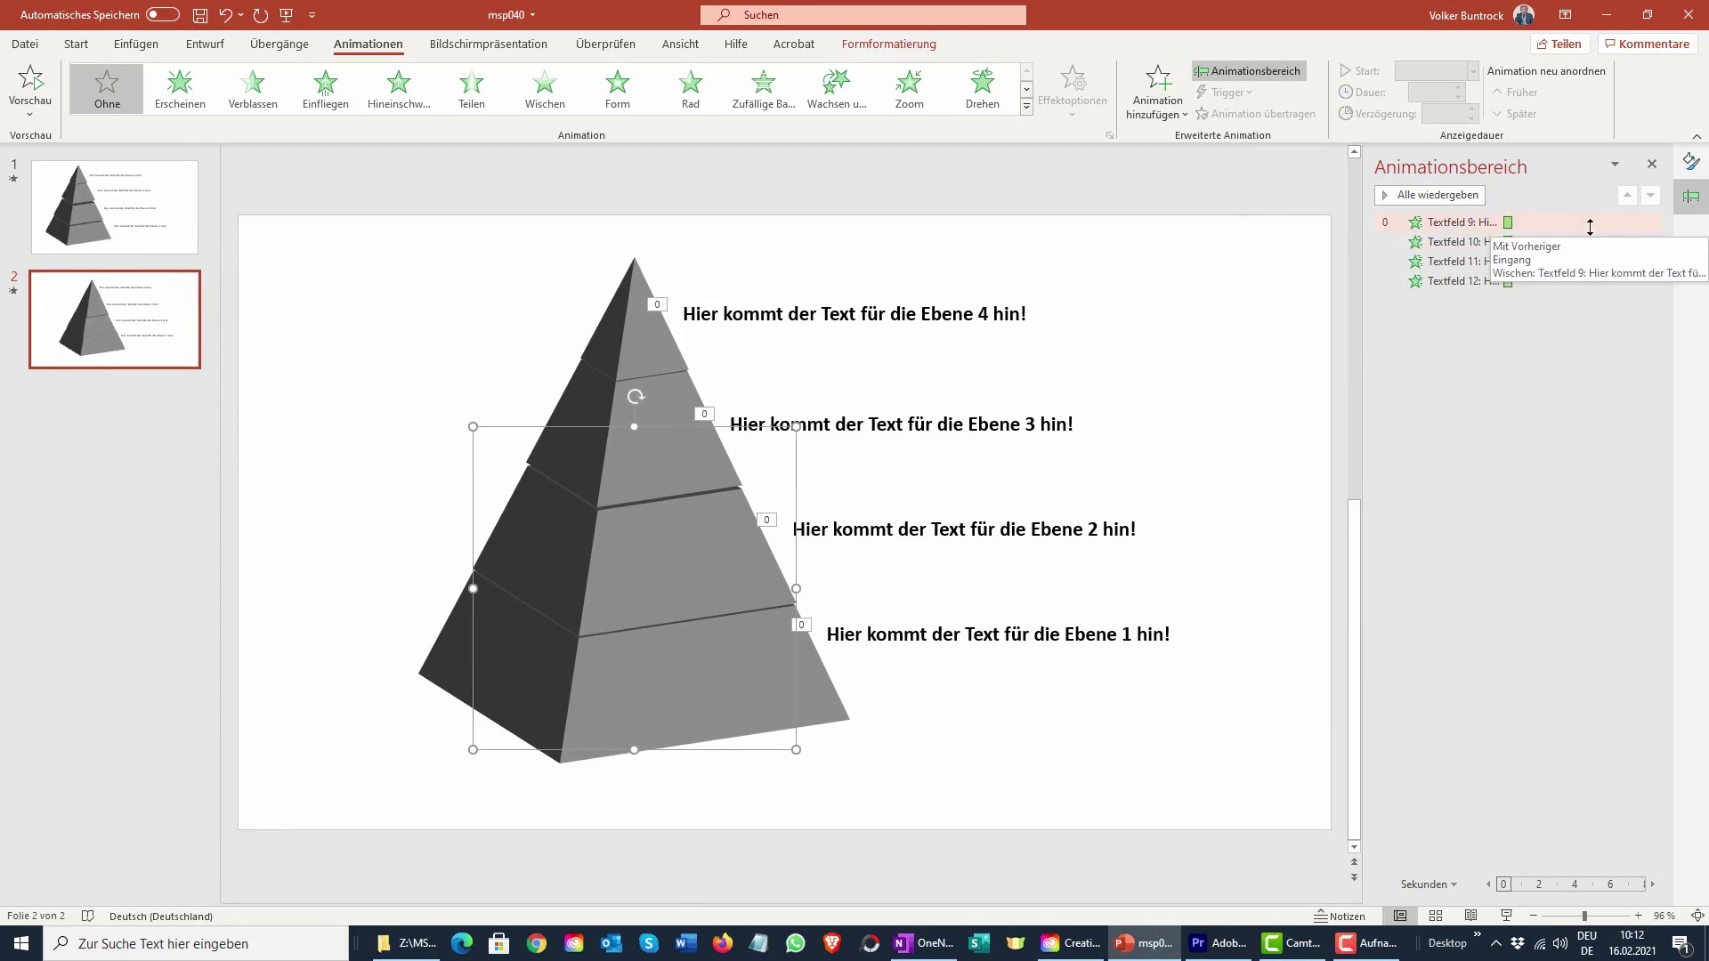
- Remove the Textfeld 10, 11, 12 and 9 animations so the list is empty
click(1634, 236)
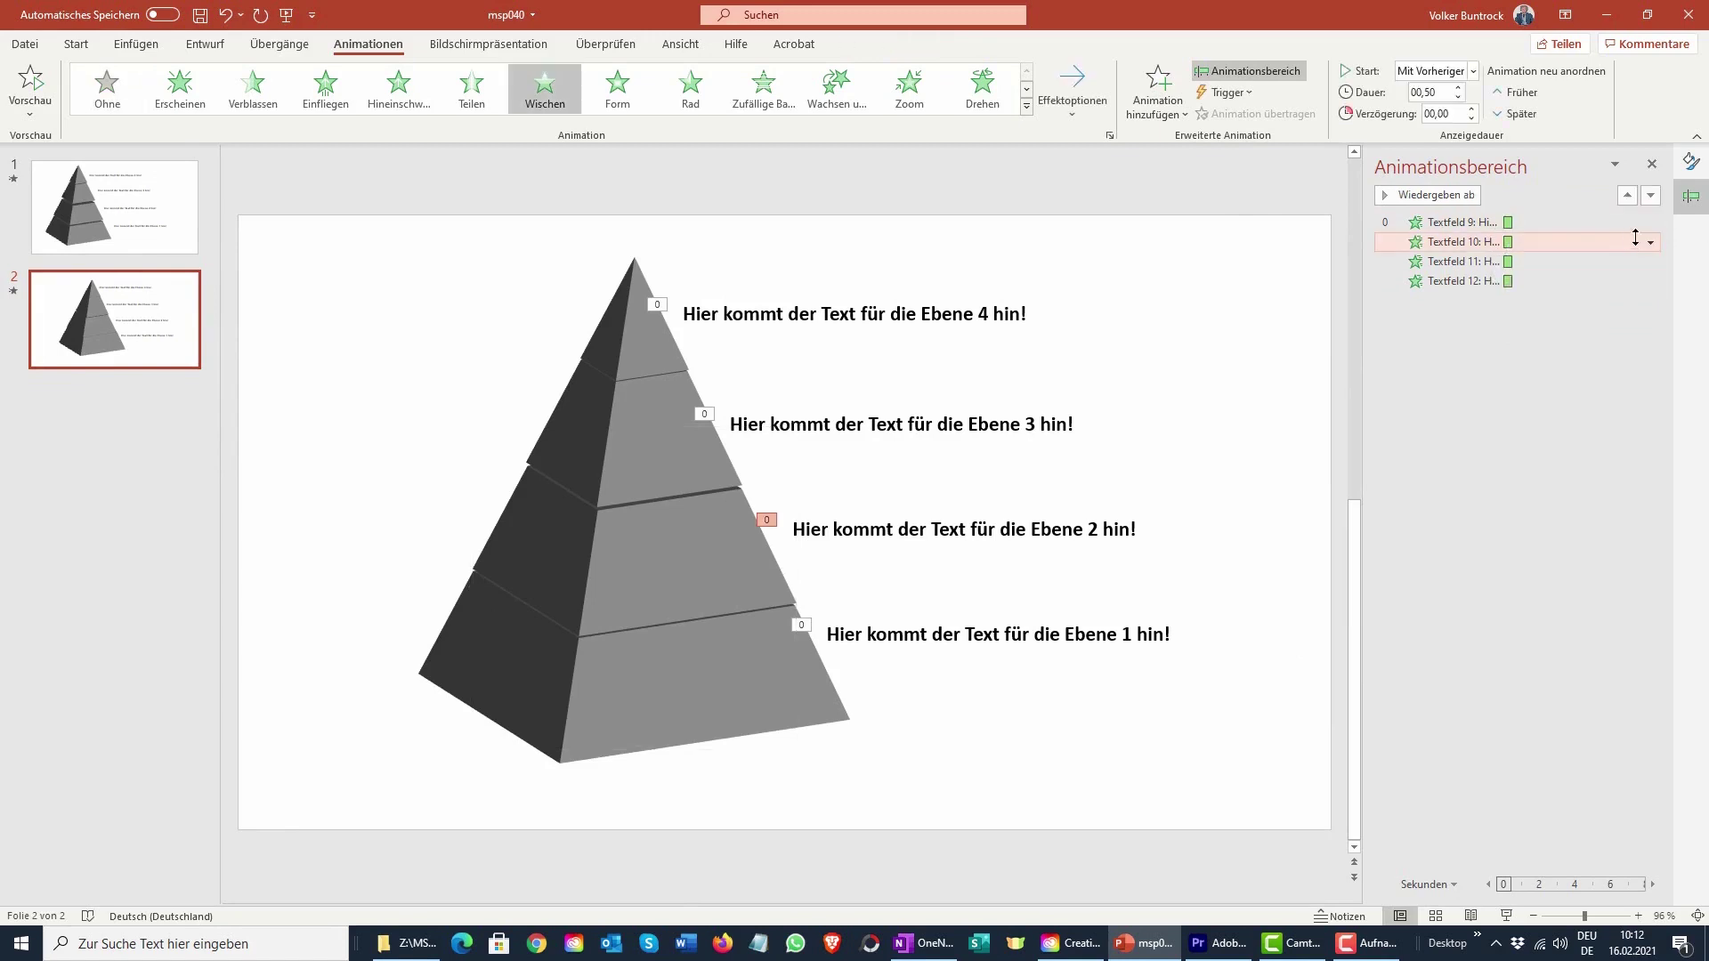
click(1654, 245)
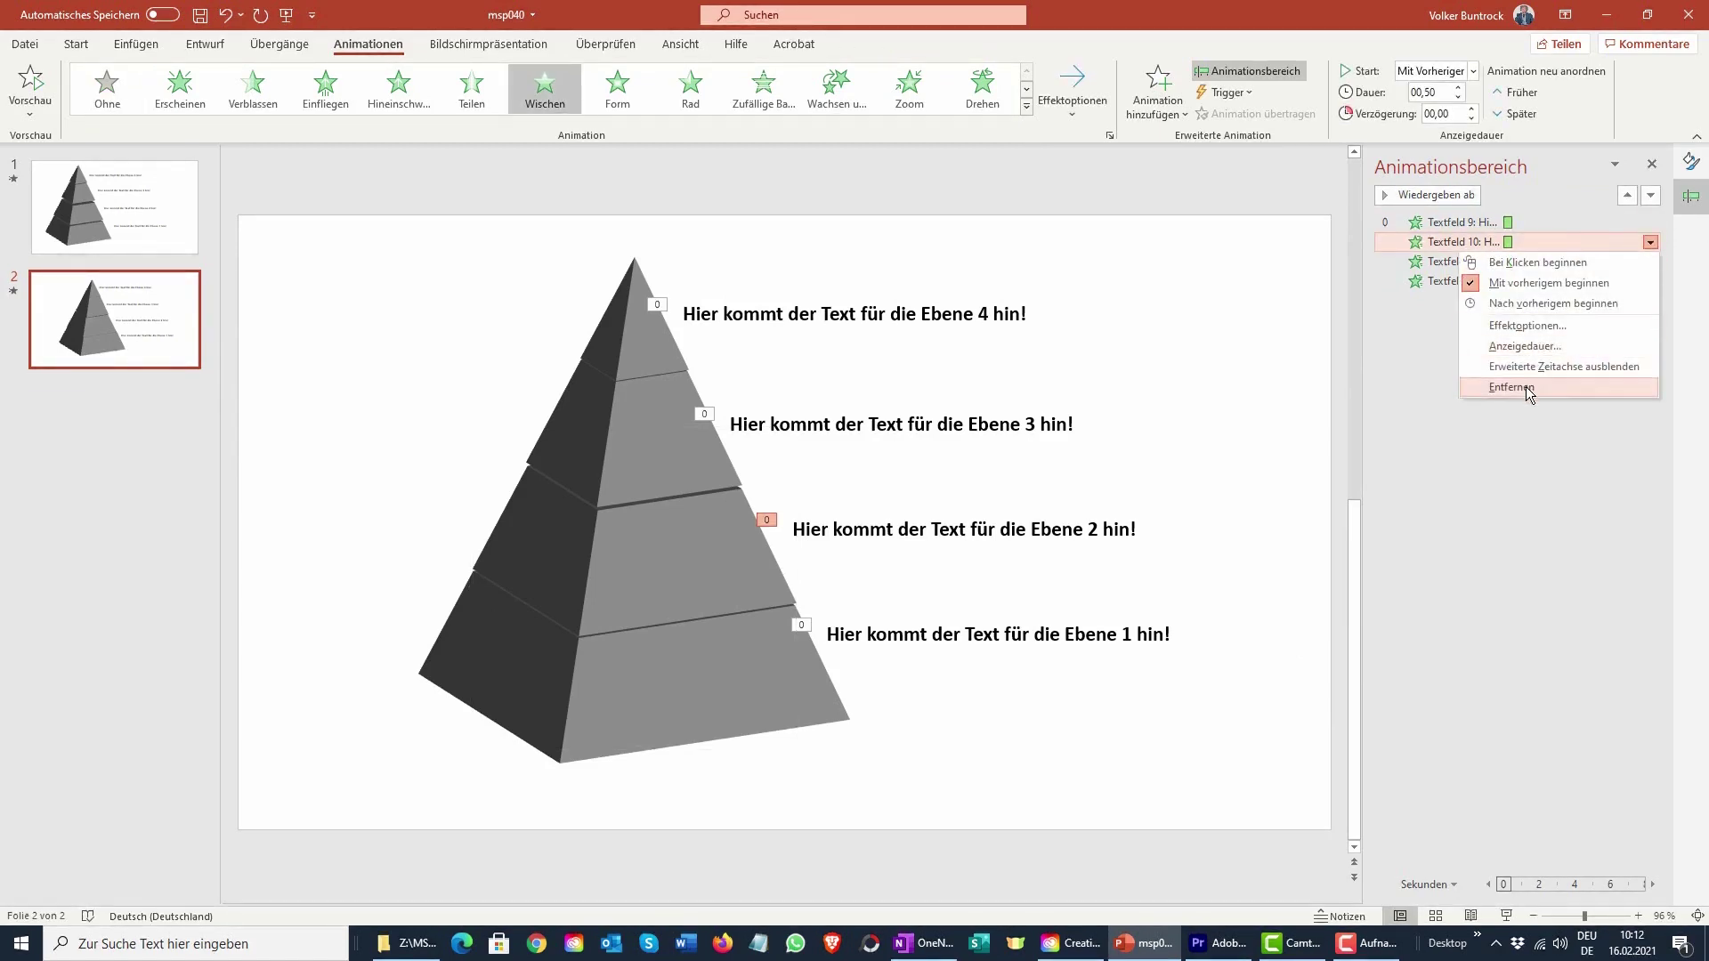
click(1527, 392)
click(1650, 242)
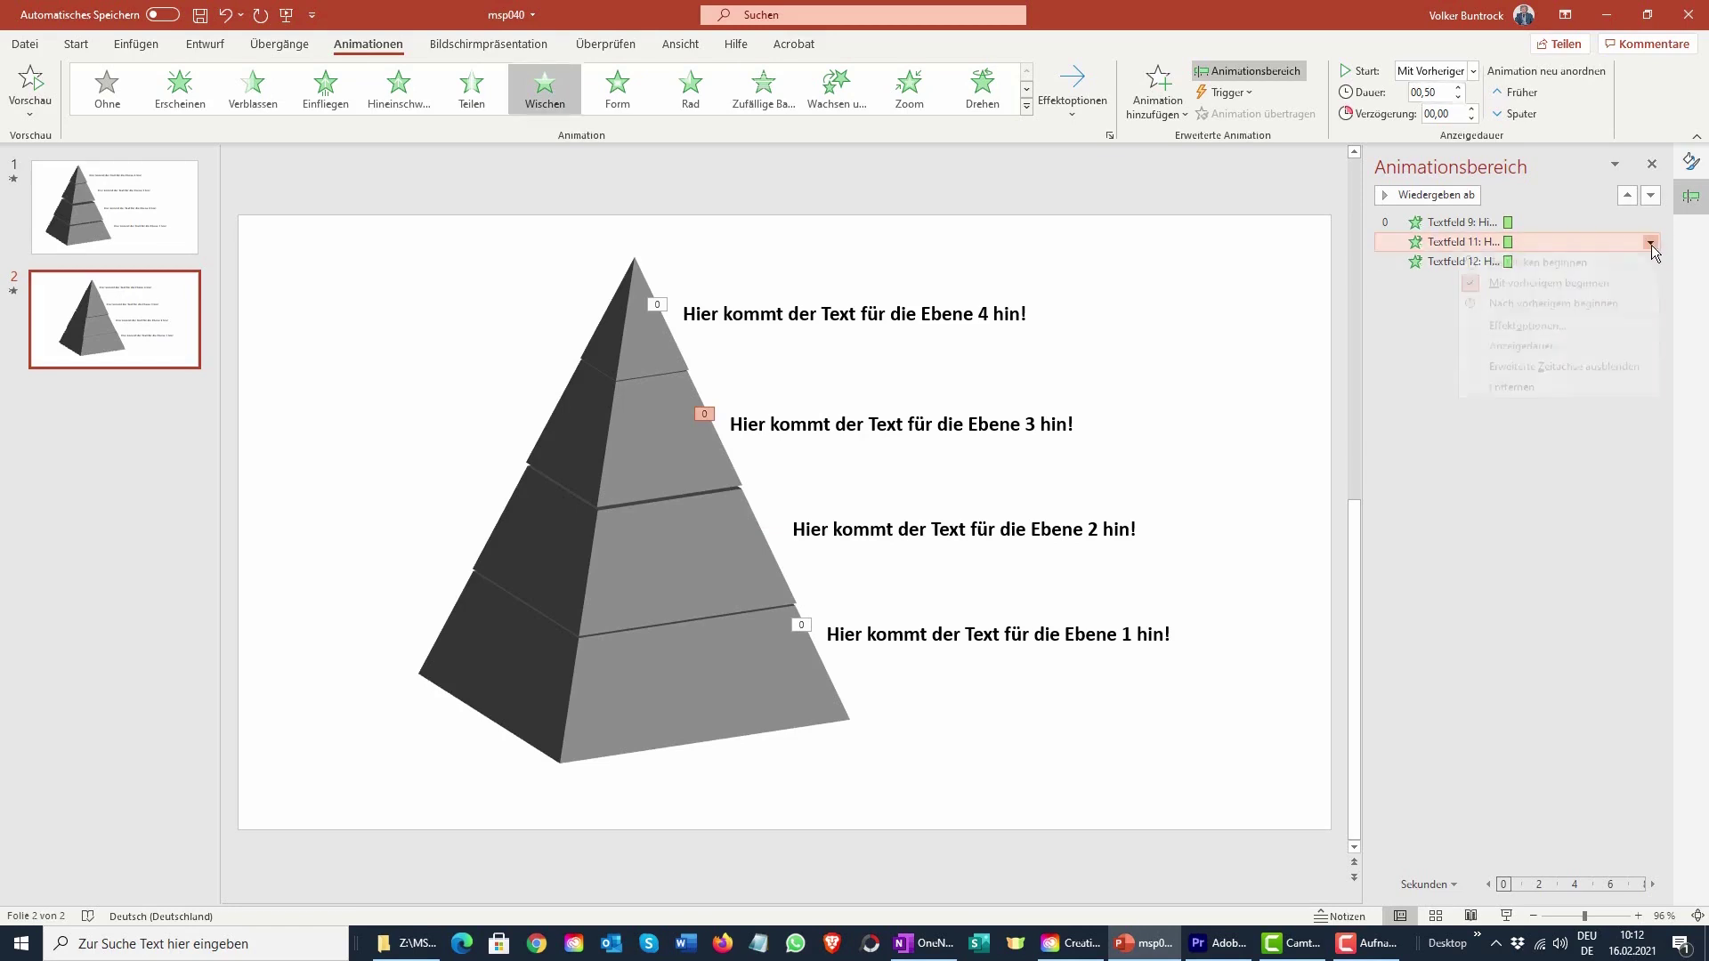
click(1510, 387)
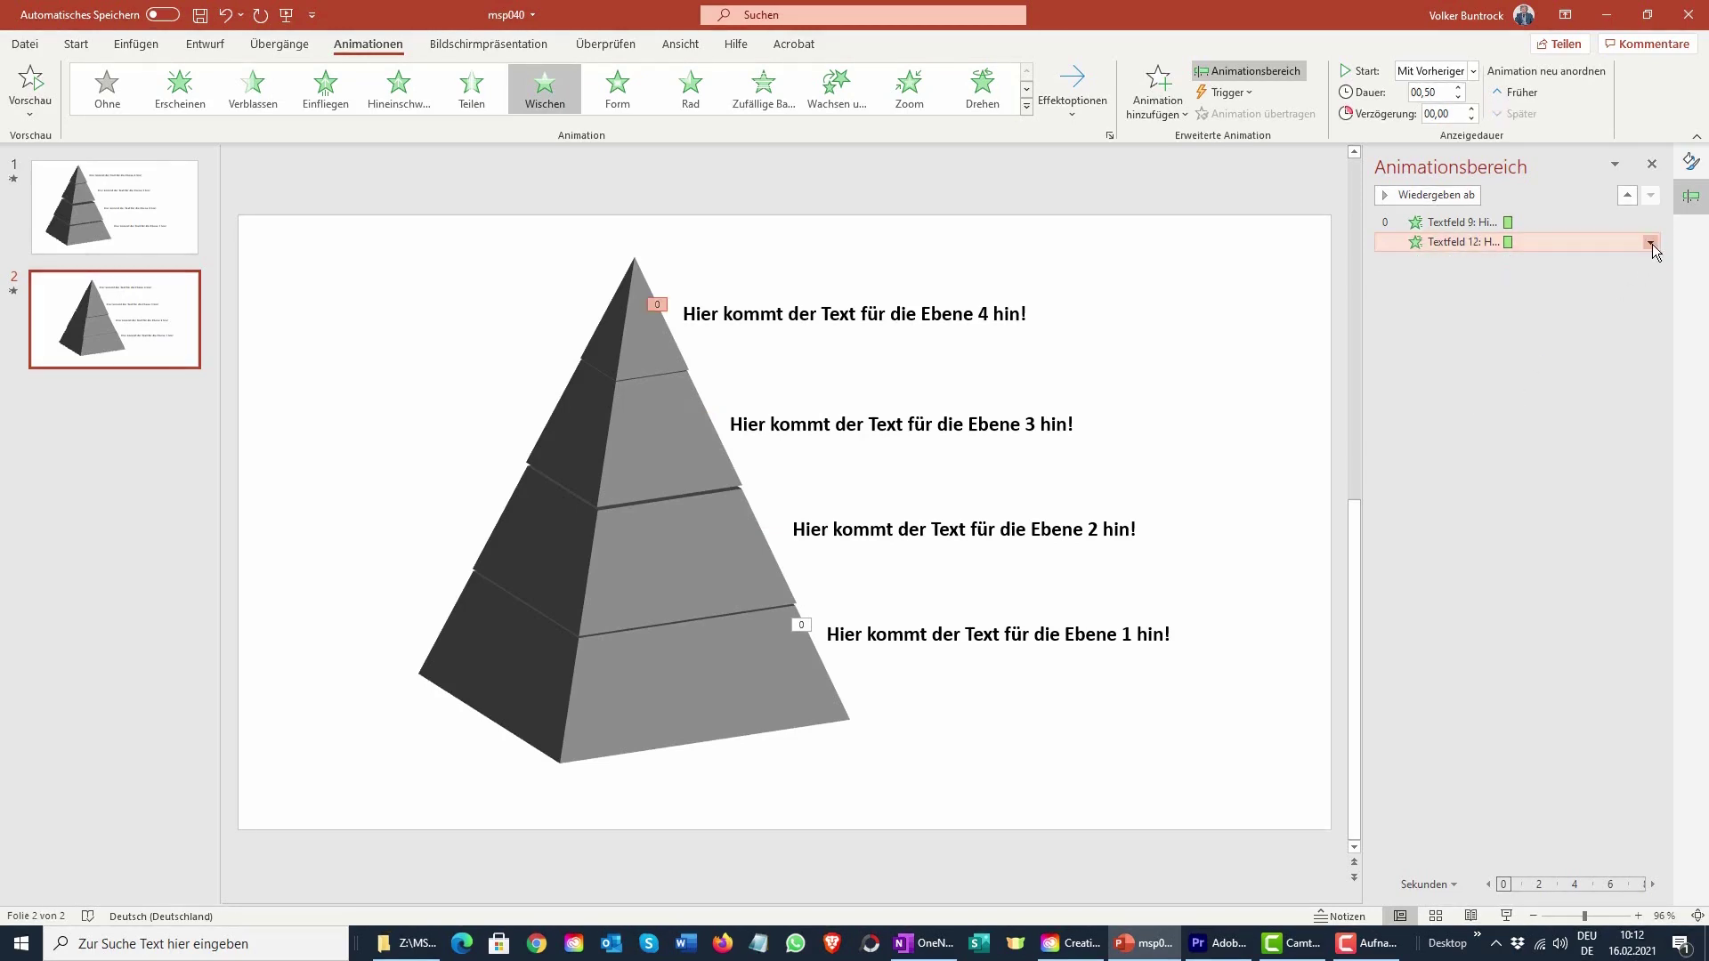
click(1651, 243)
click(1547, 385)
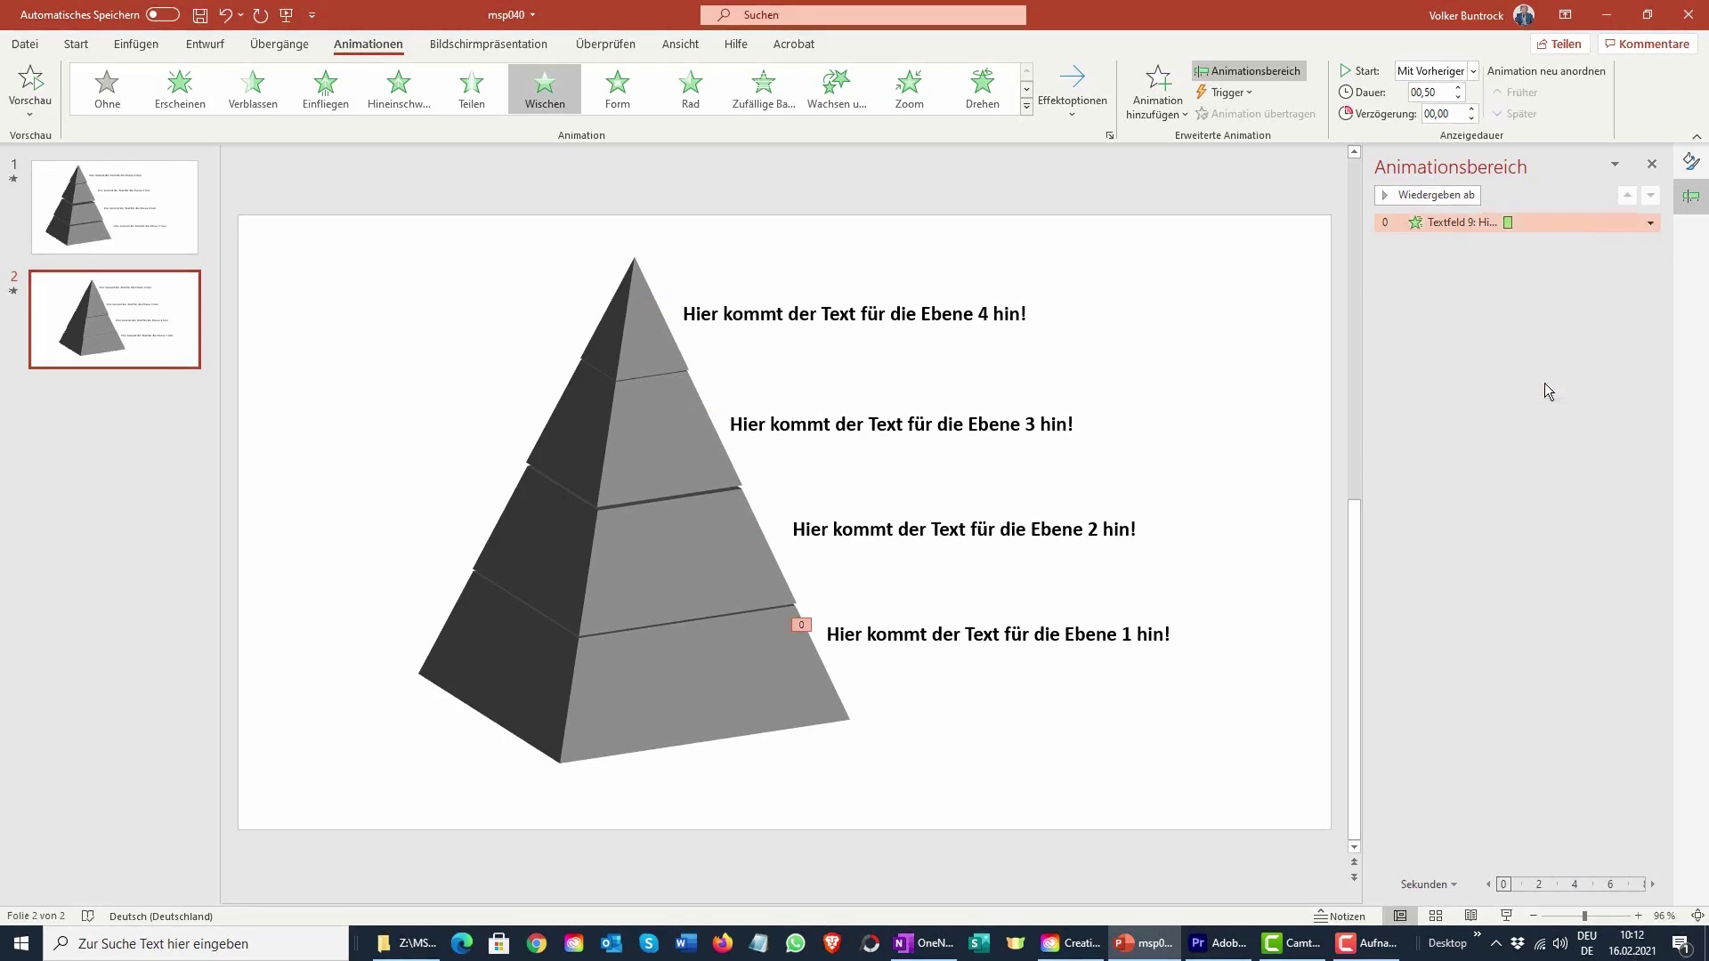
click(1650, 224)
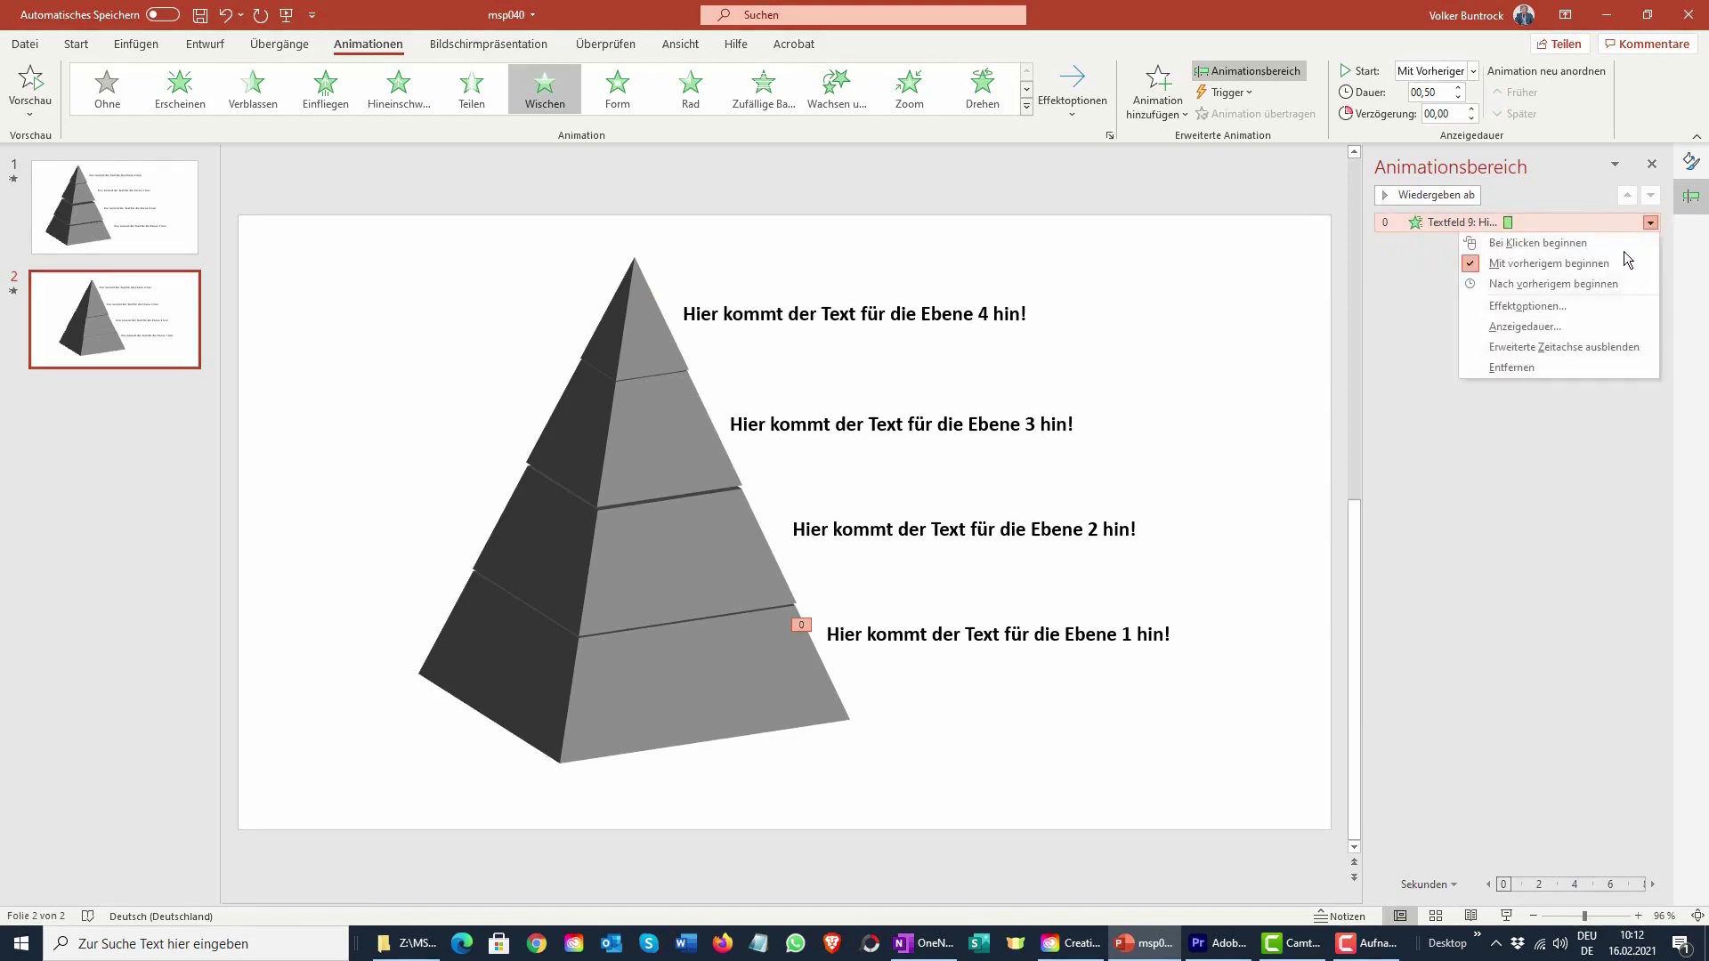
click(1524, 366)
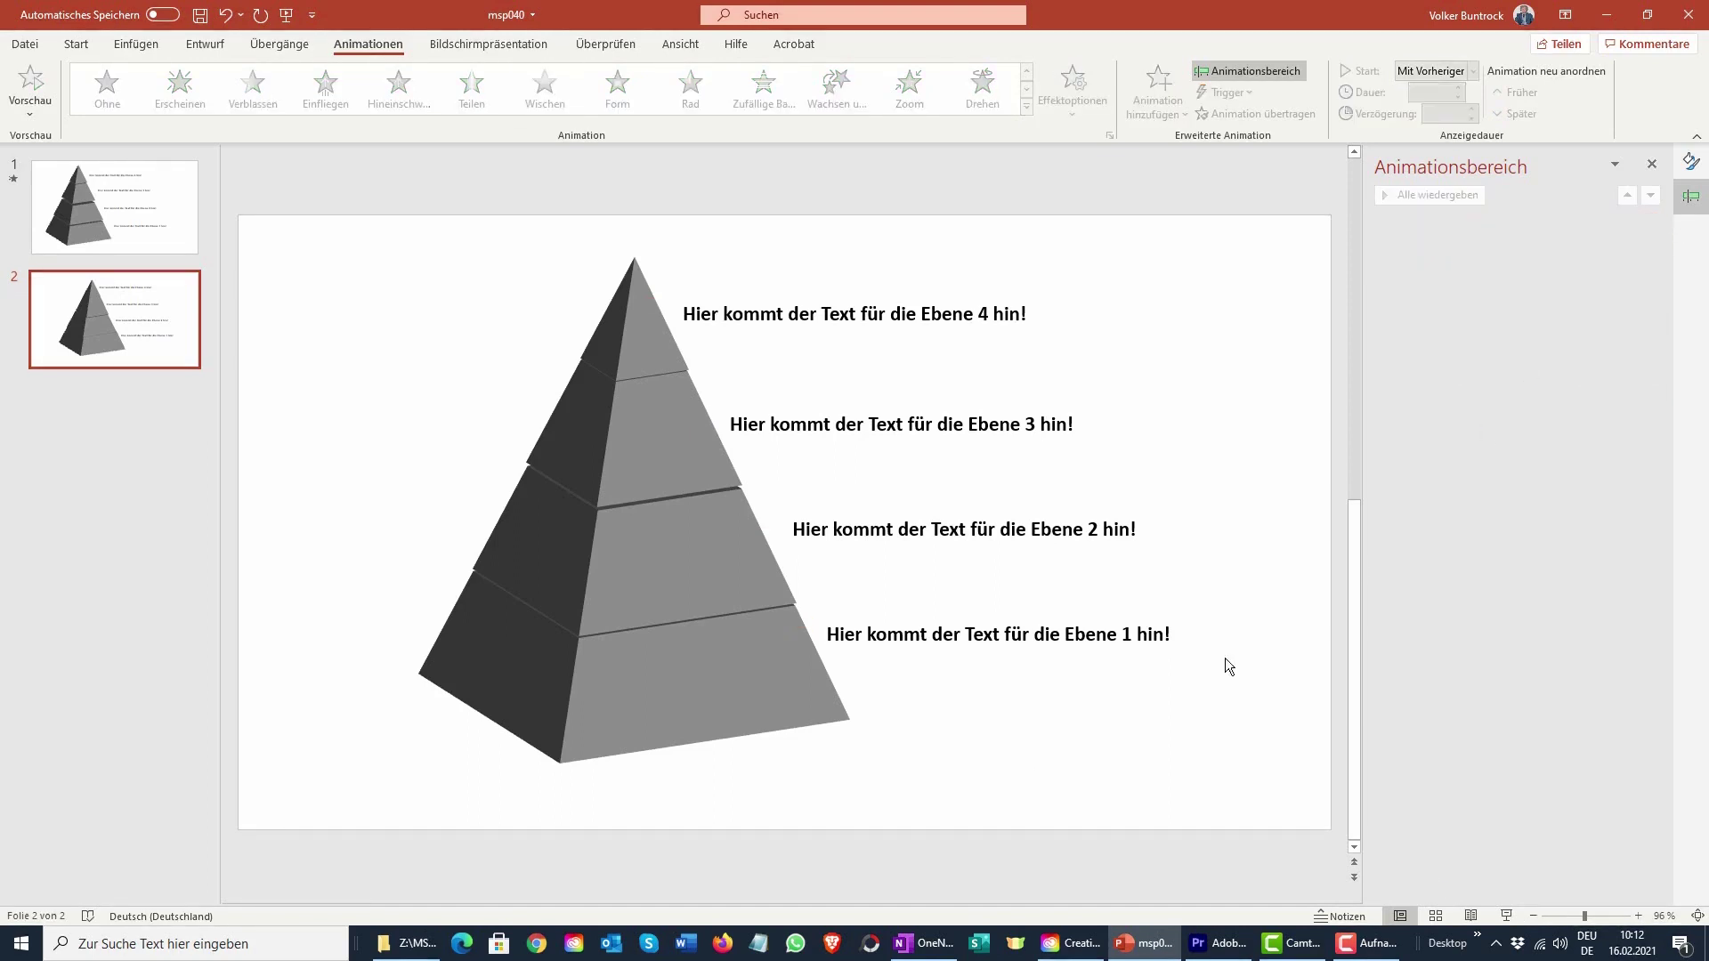
click(711, 662)
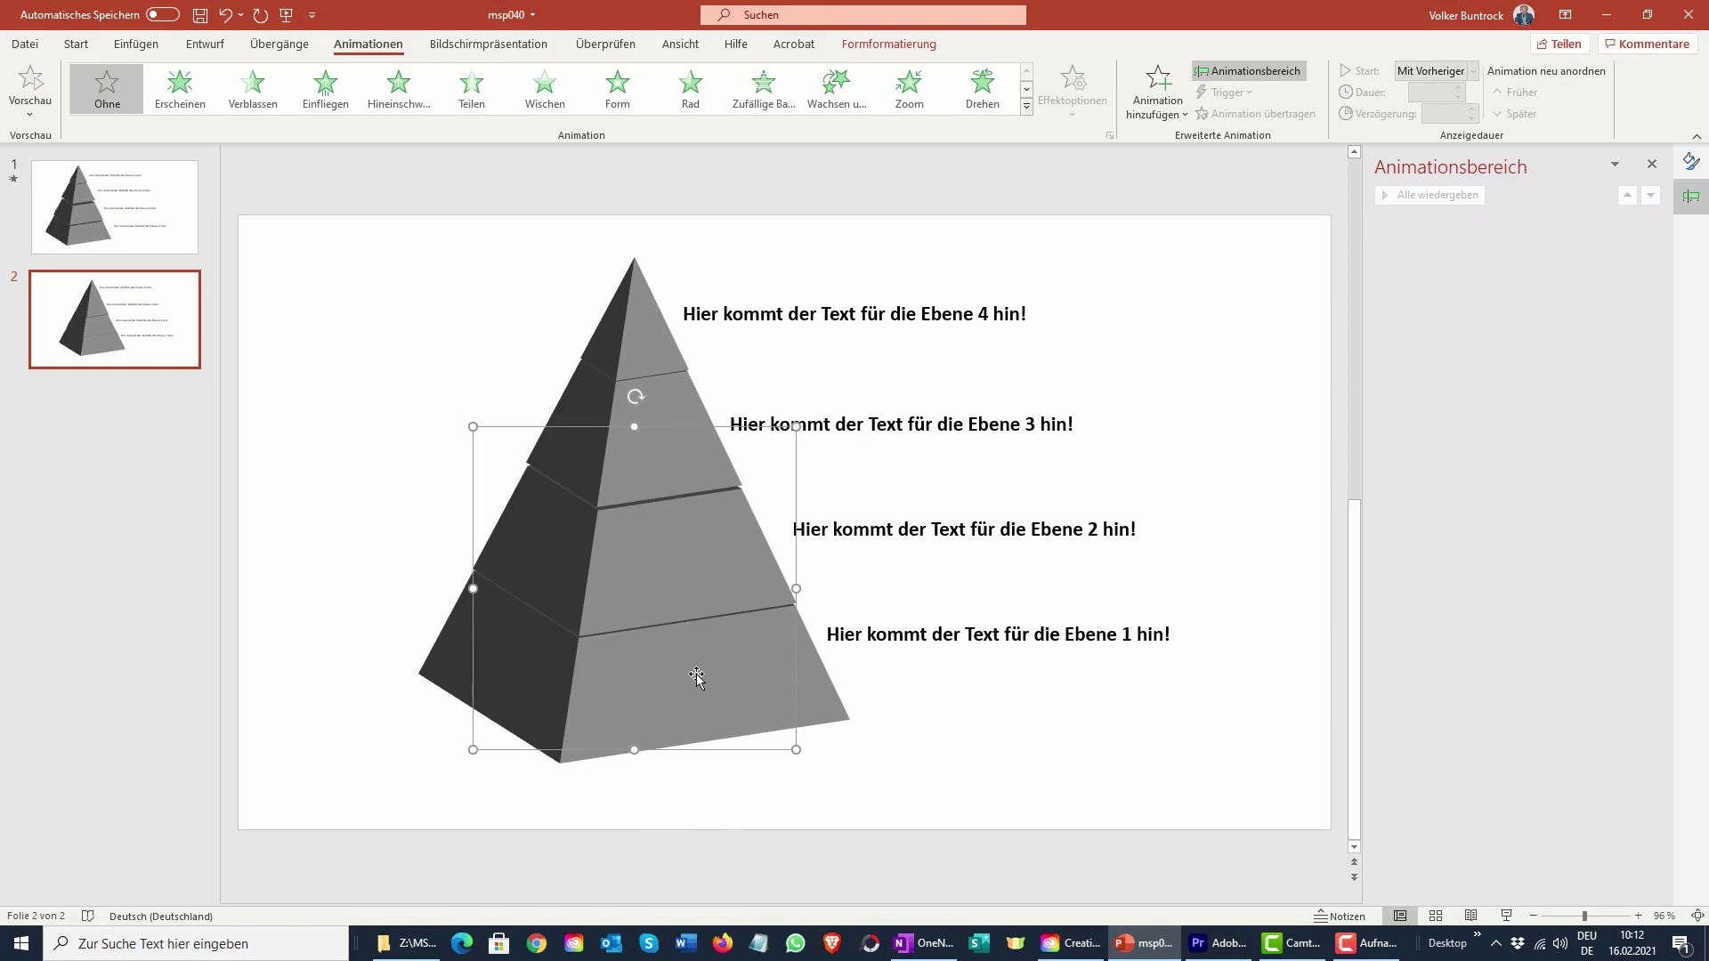
- Apply a Füllfarbe emphasis to the bottom tier with green (Grün) as the fill colour
click(1026, 107)
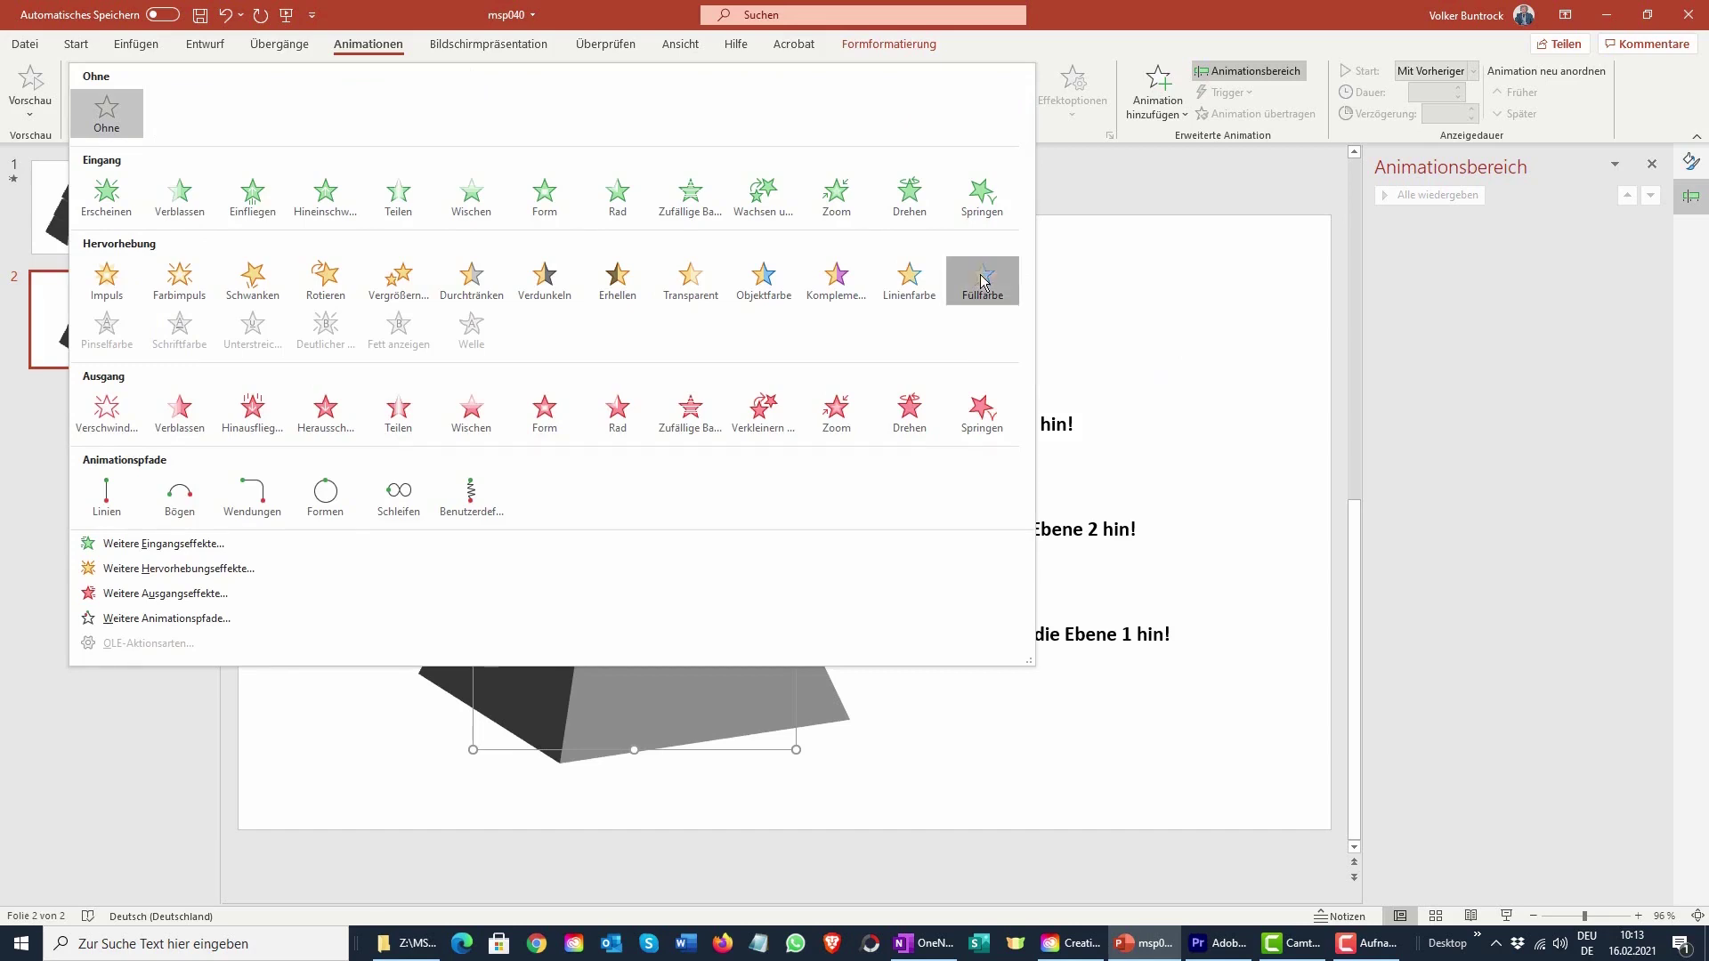
click(982, 282)
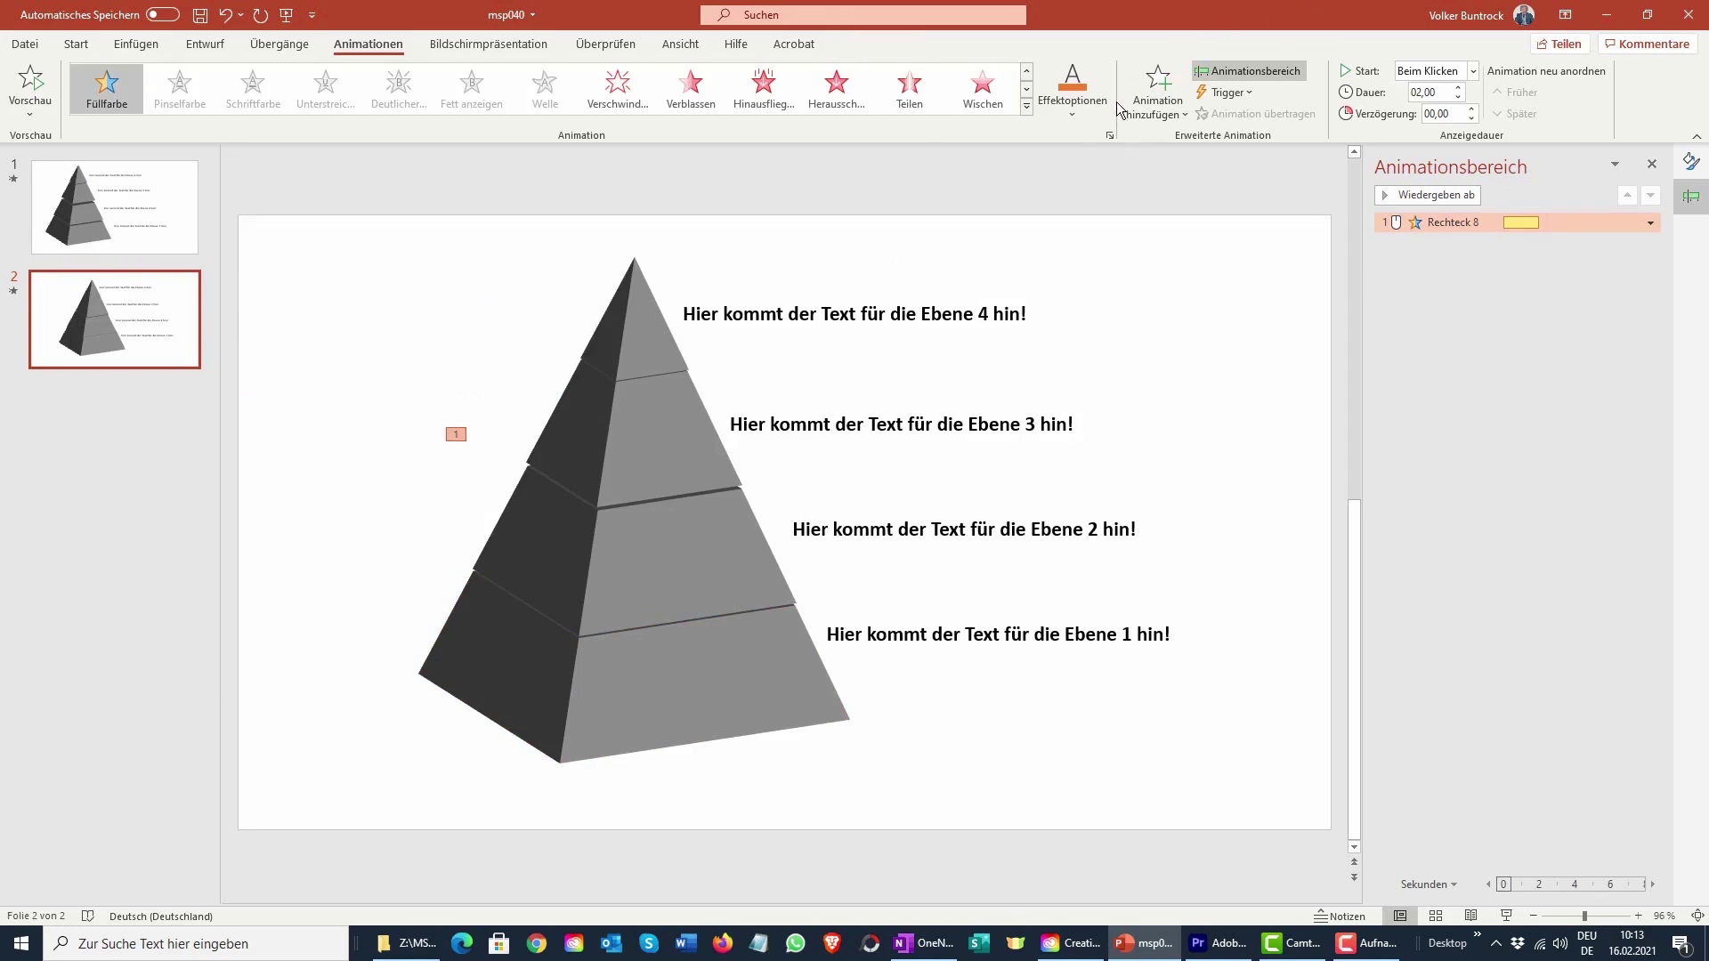
click(1072, 92)
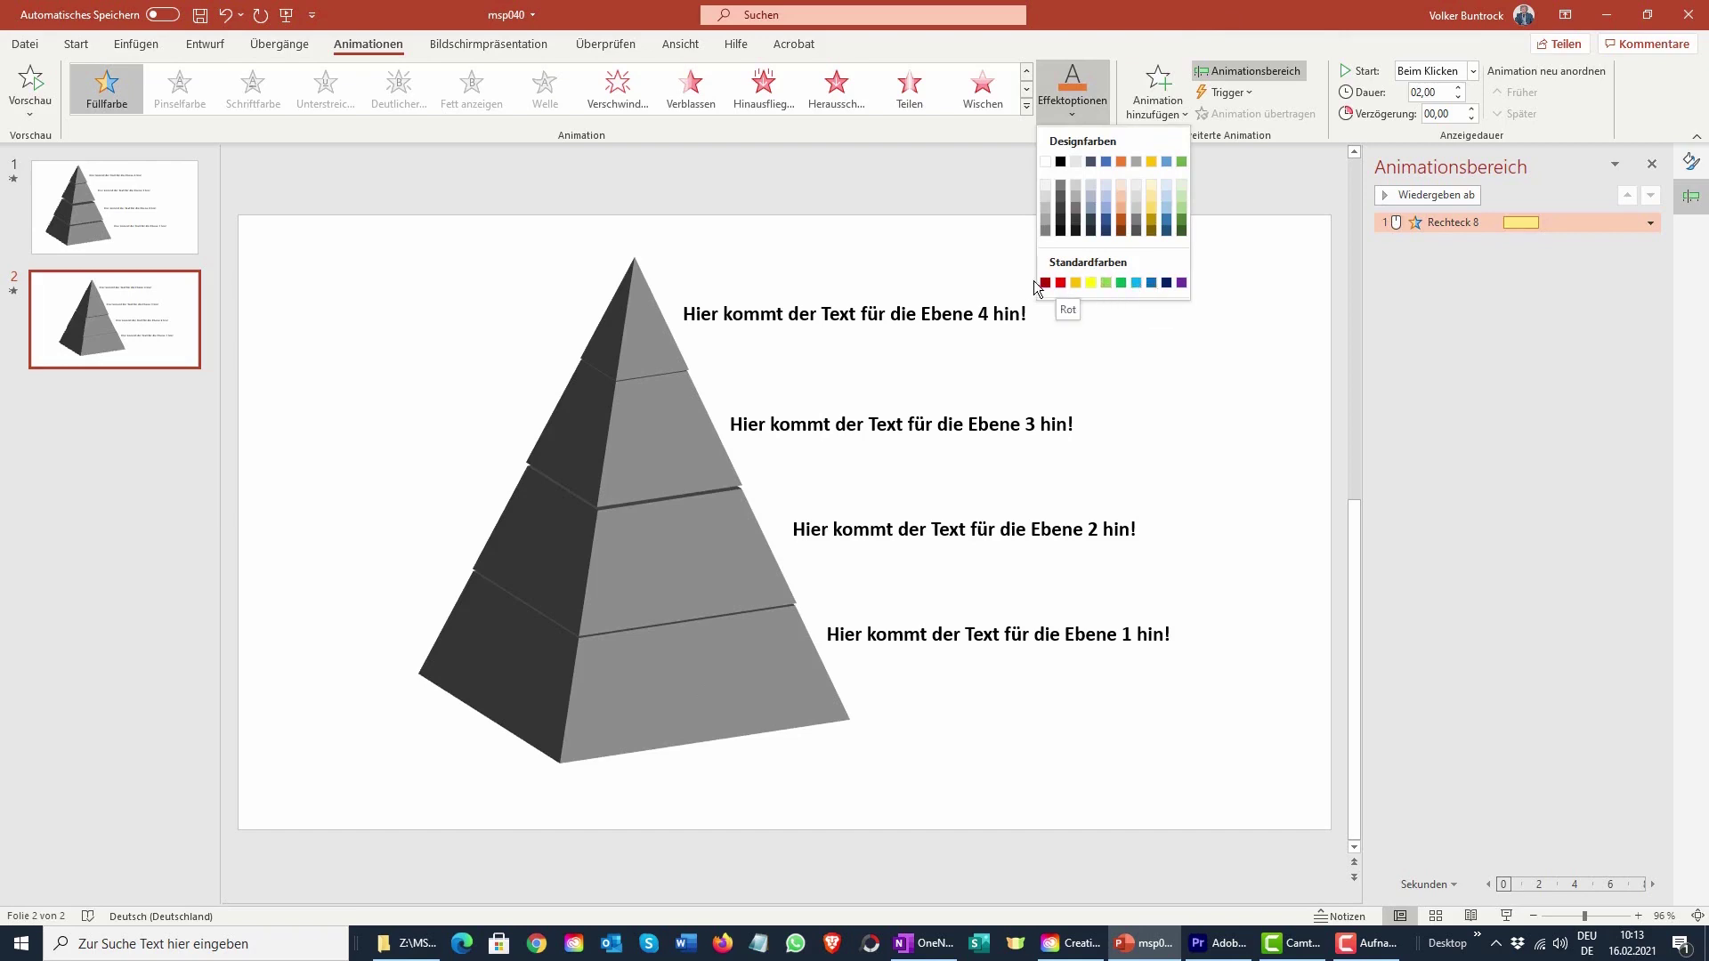
click(1122, 283)
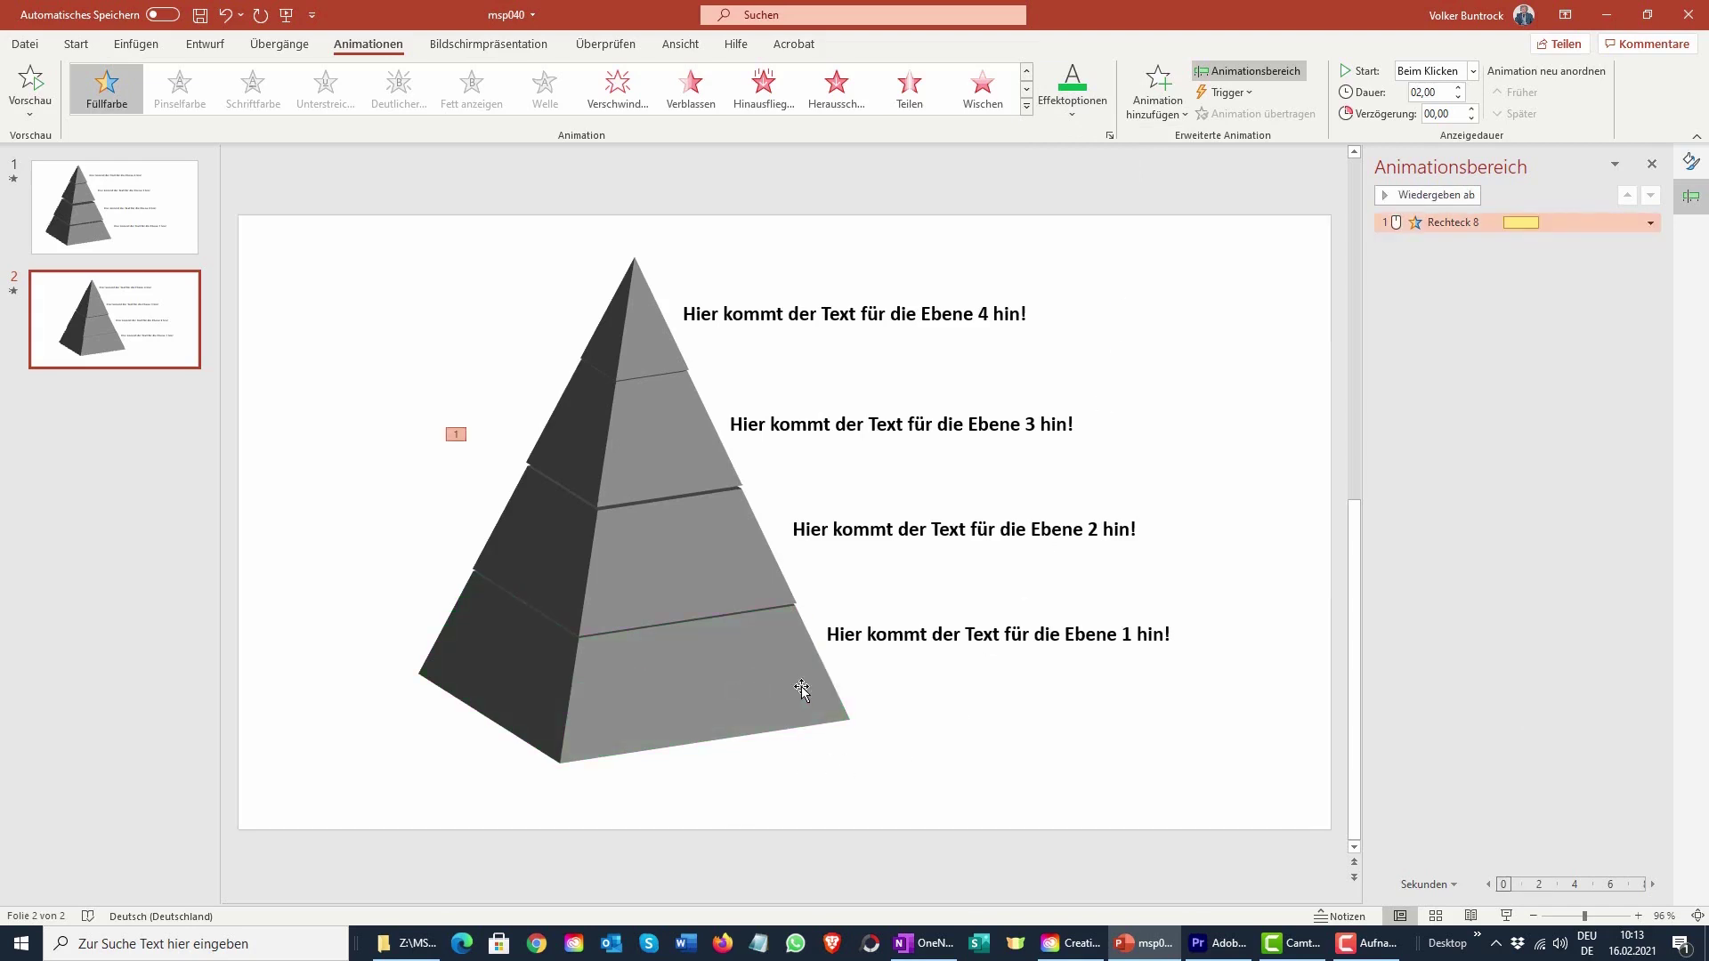
click(971, 635)
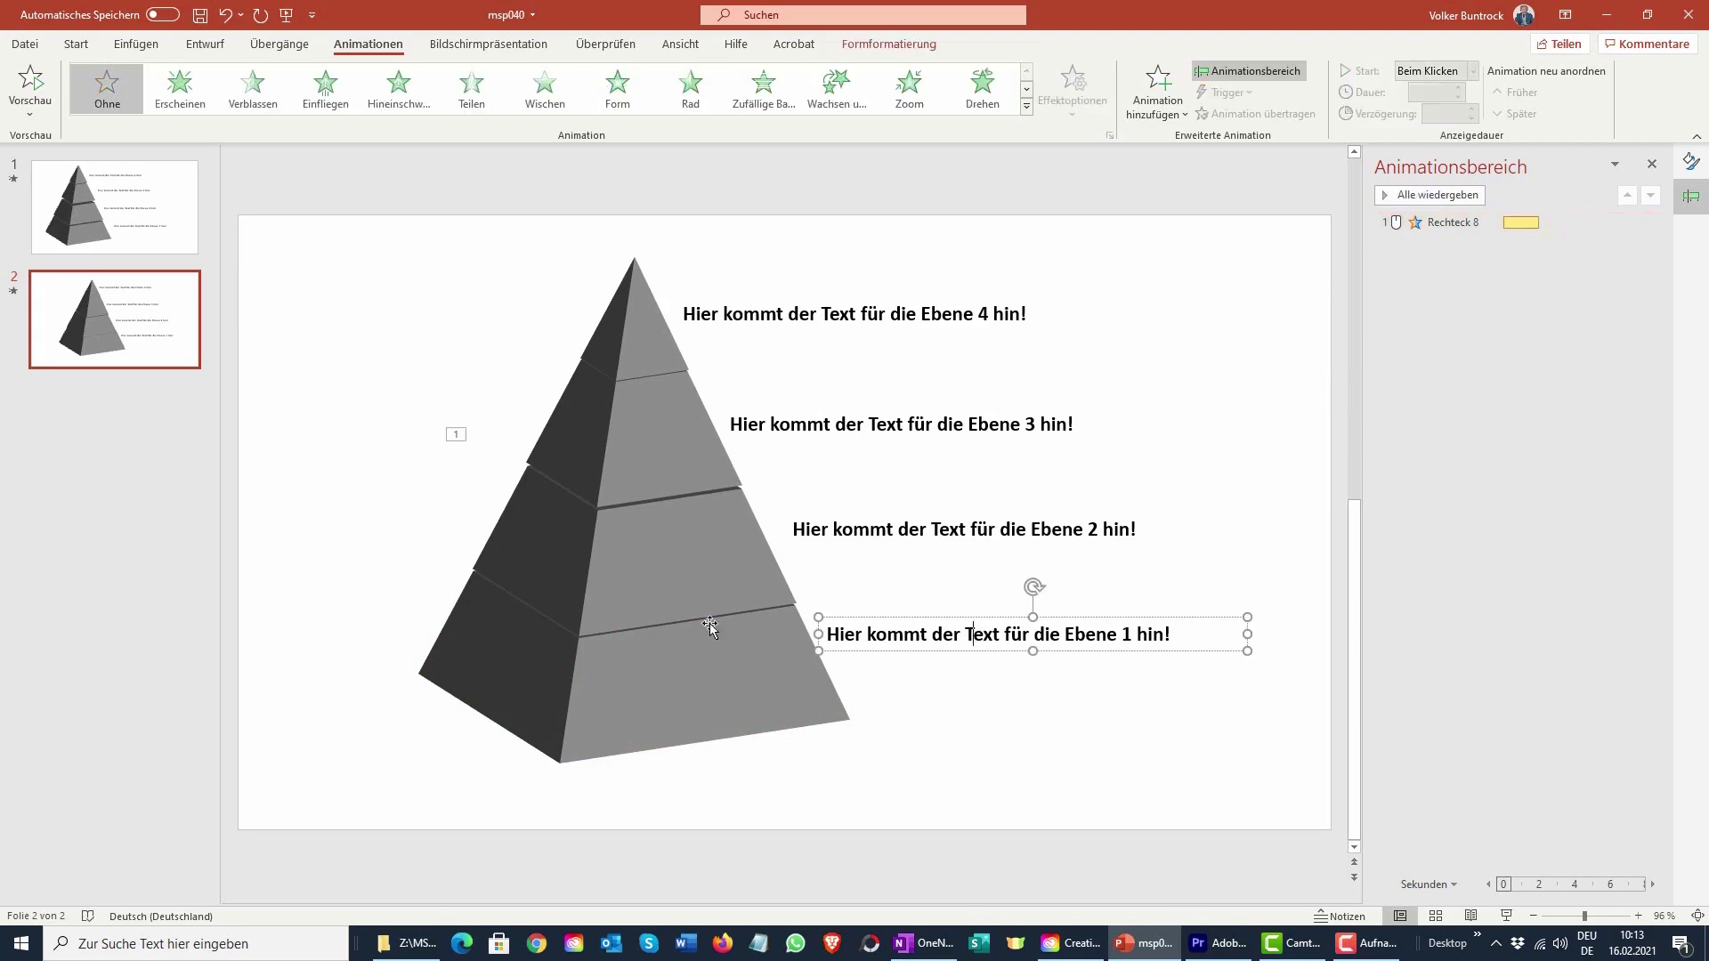
- Give the Ebene 1 label a Wischen entrance from the left, starting with the previous animation
click(545, 89)
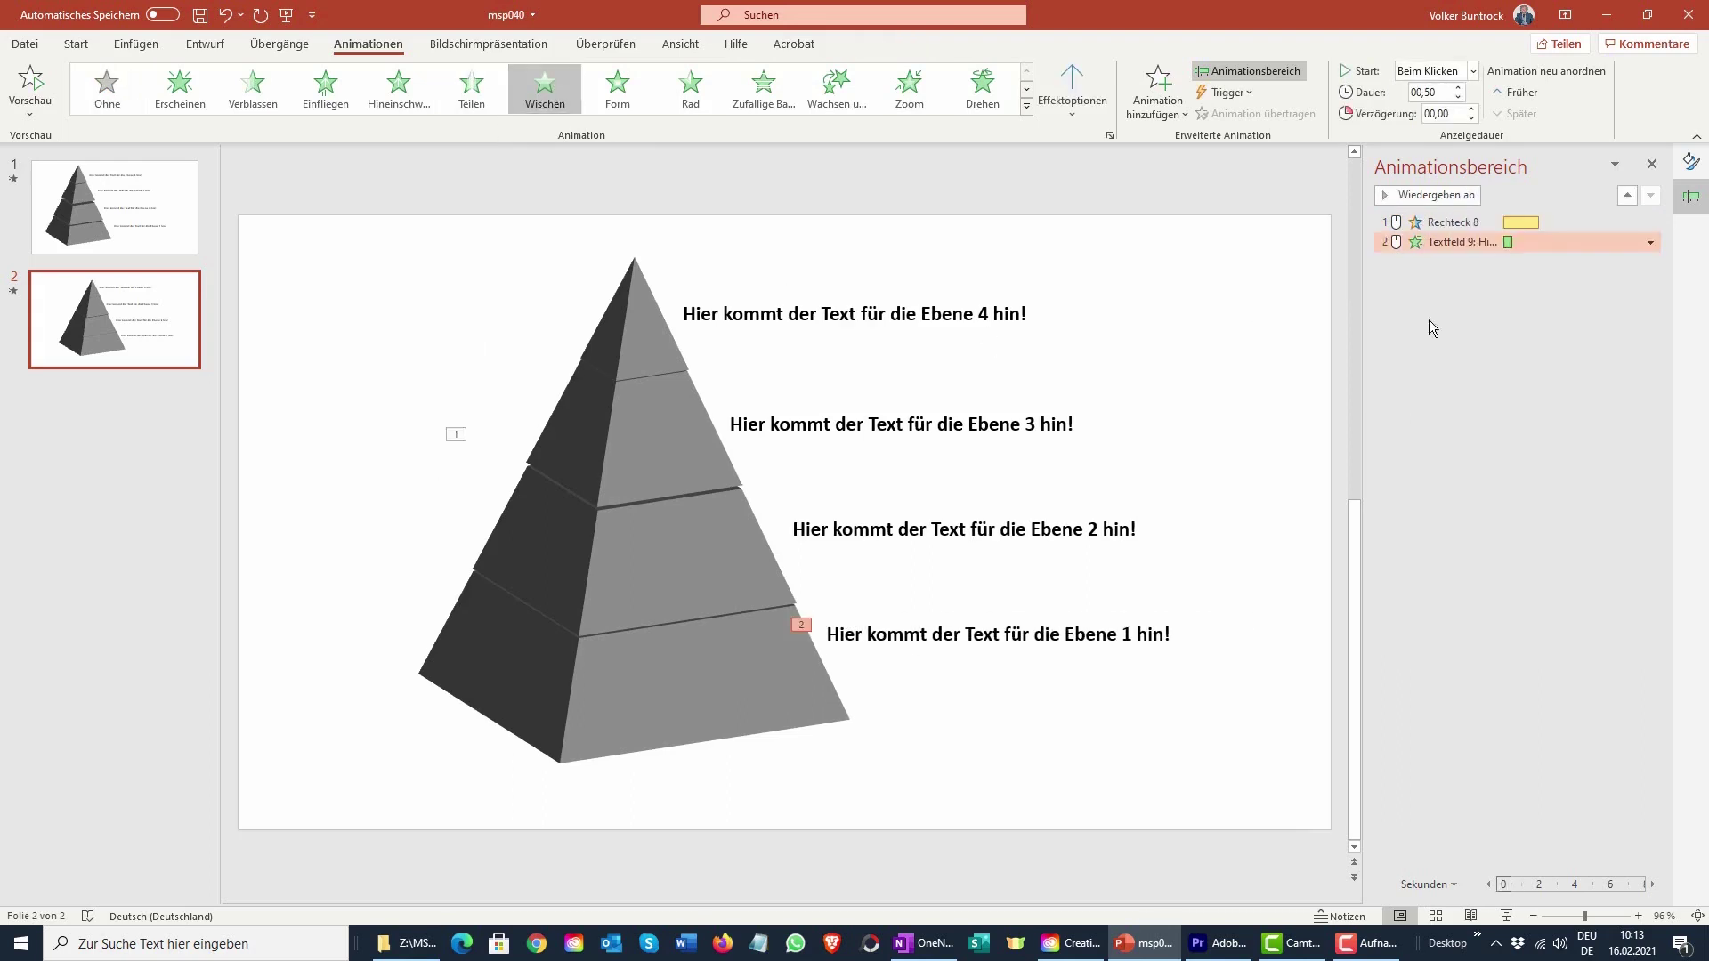
click(1651, 243)
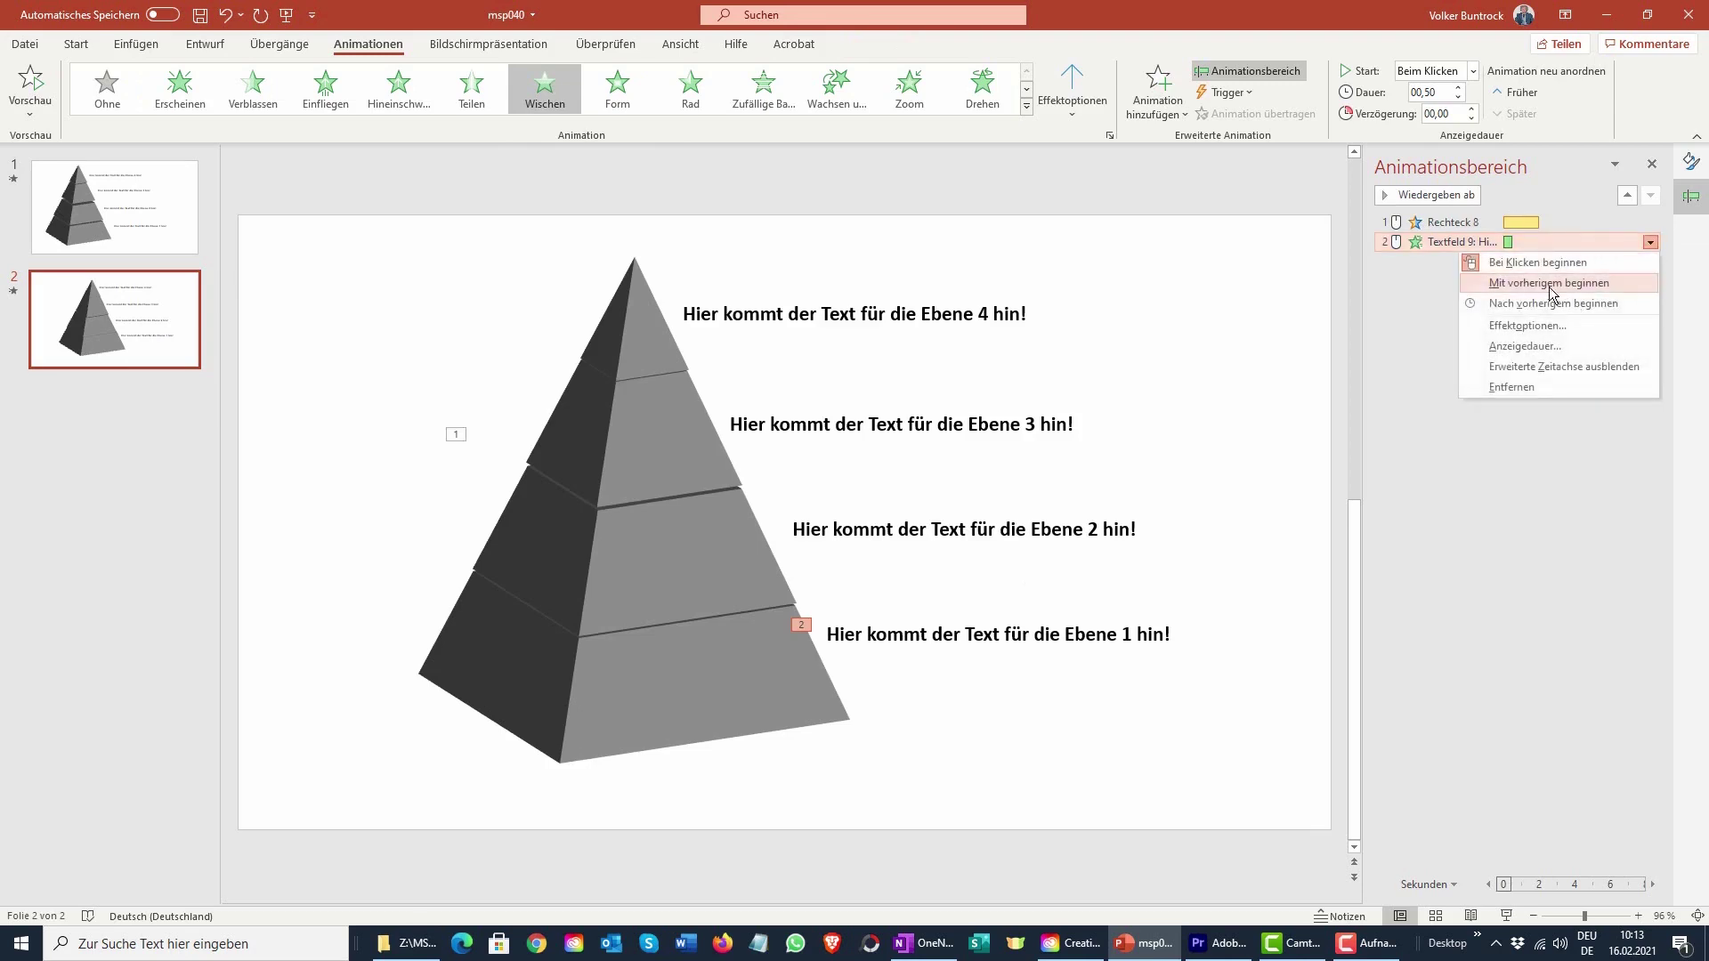
click(1548, 285)
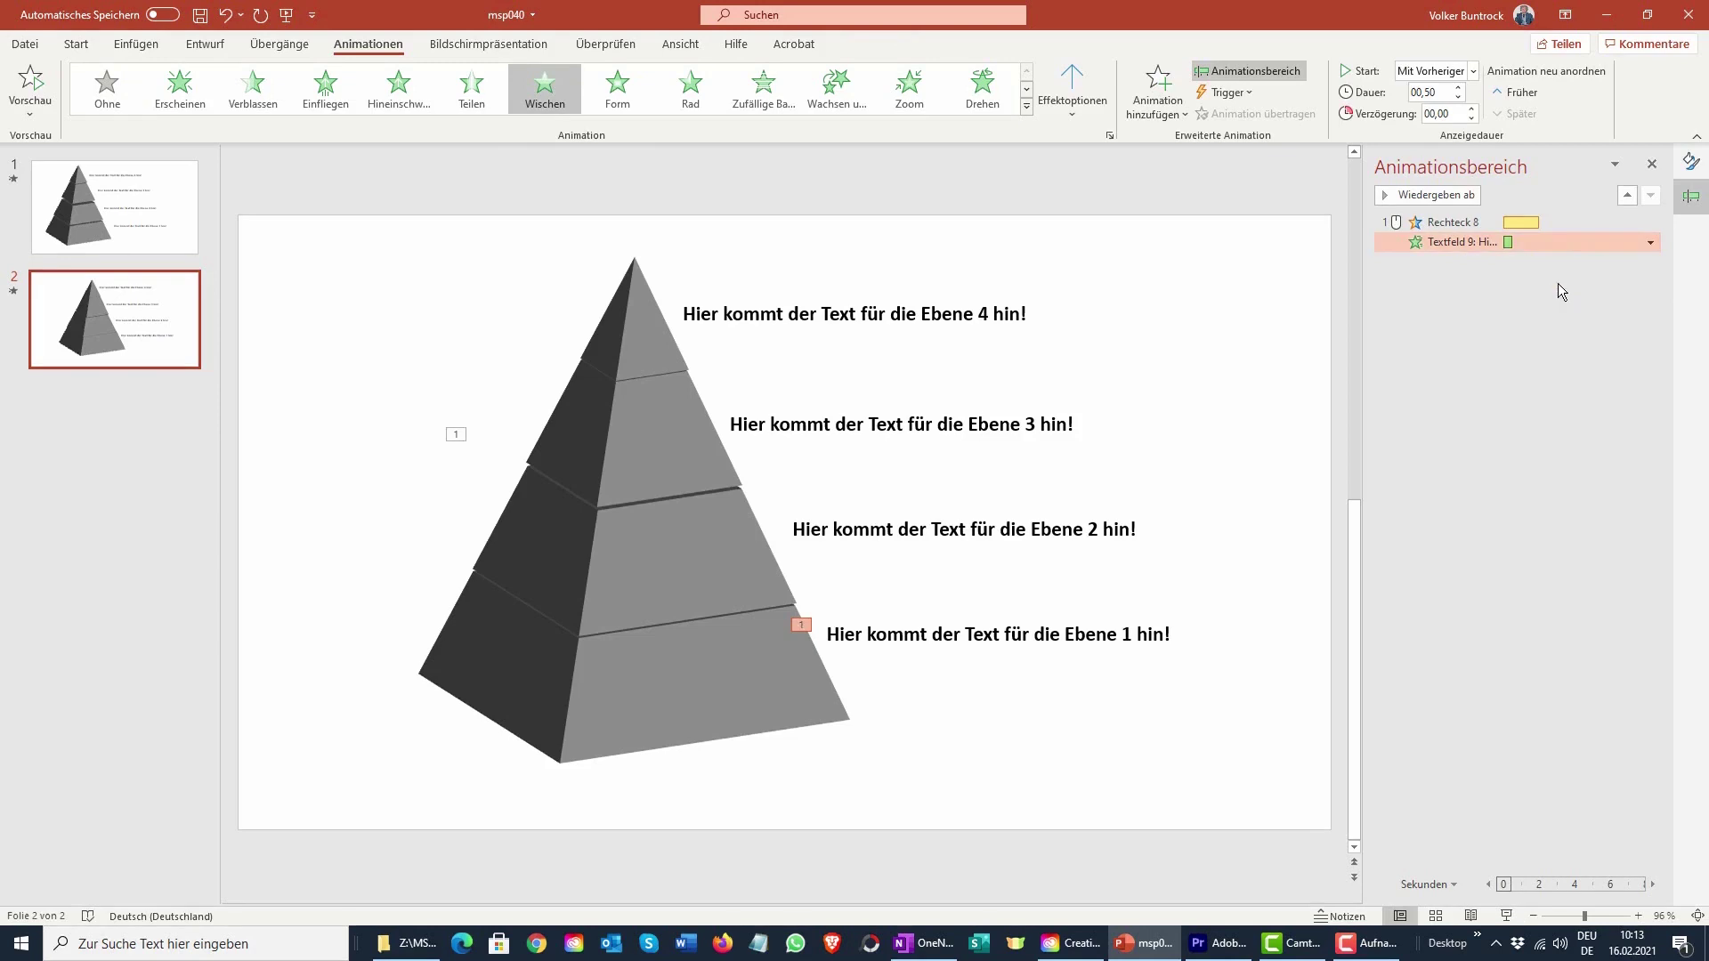
click(1651, 243)
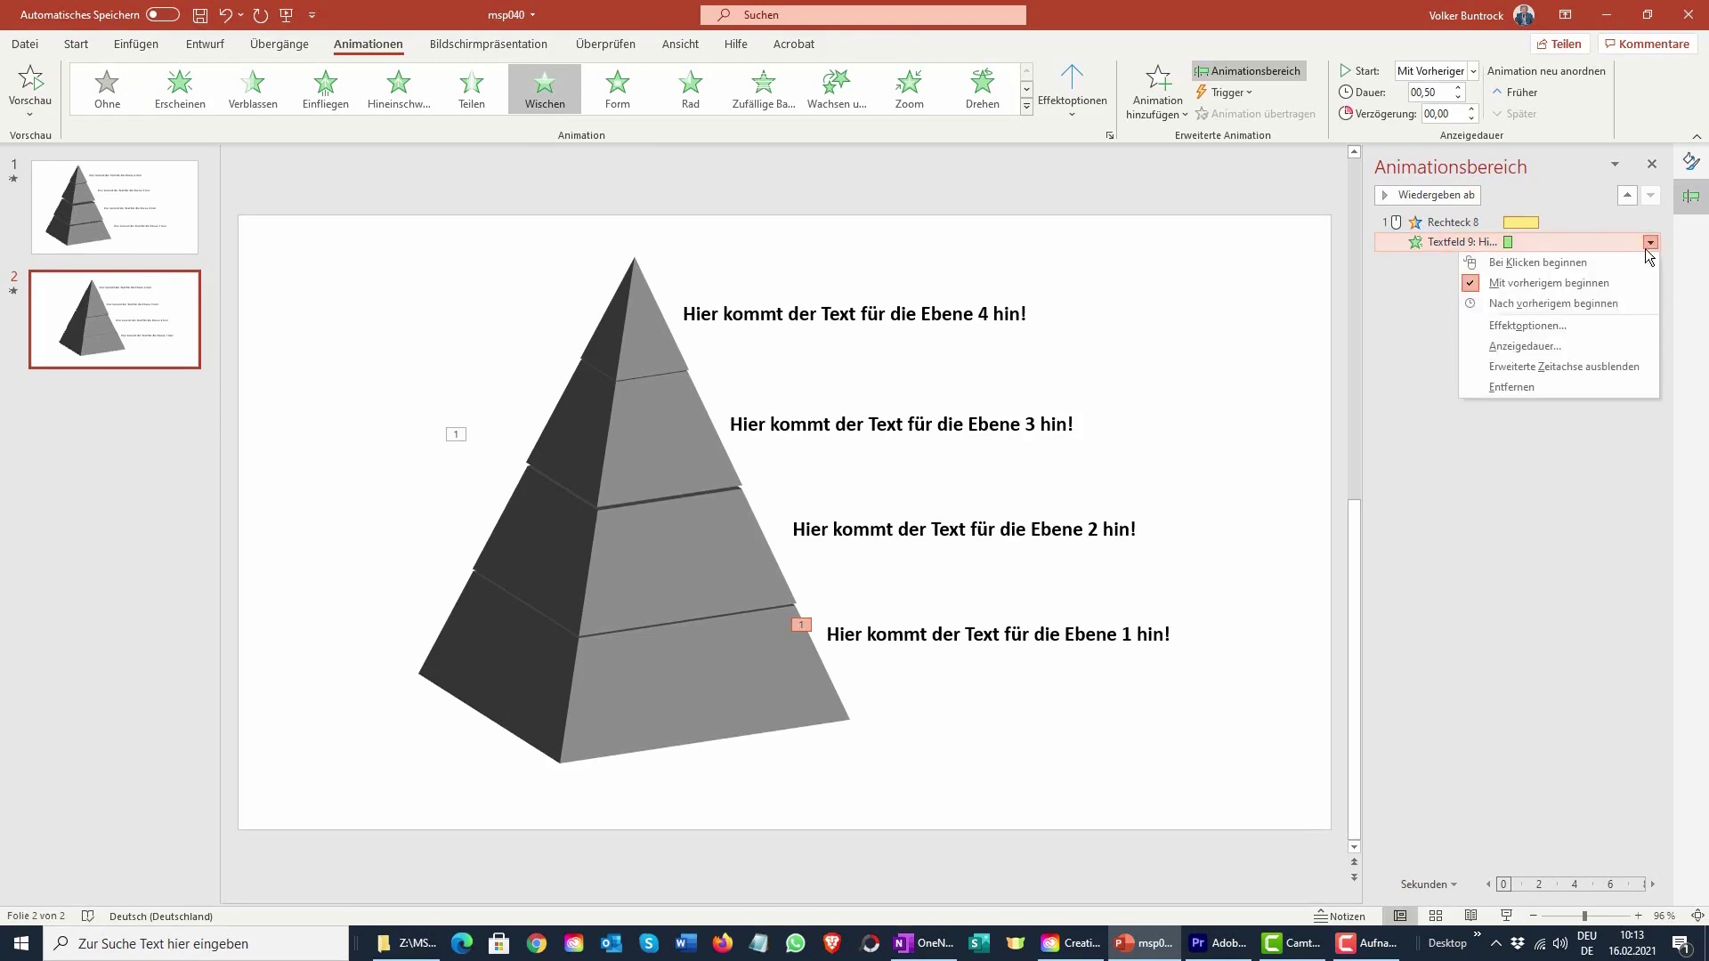
click(1538, 329)
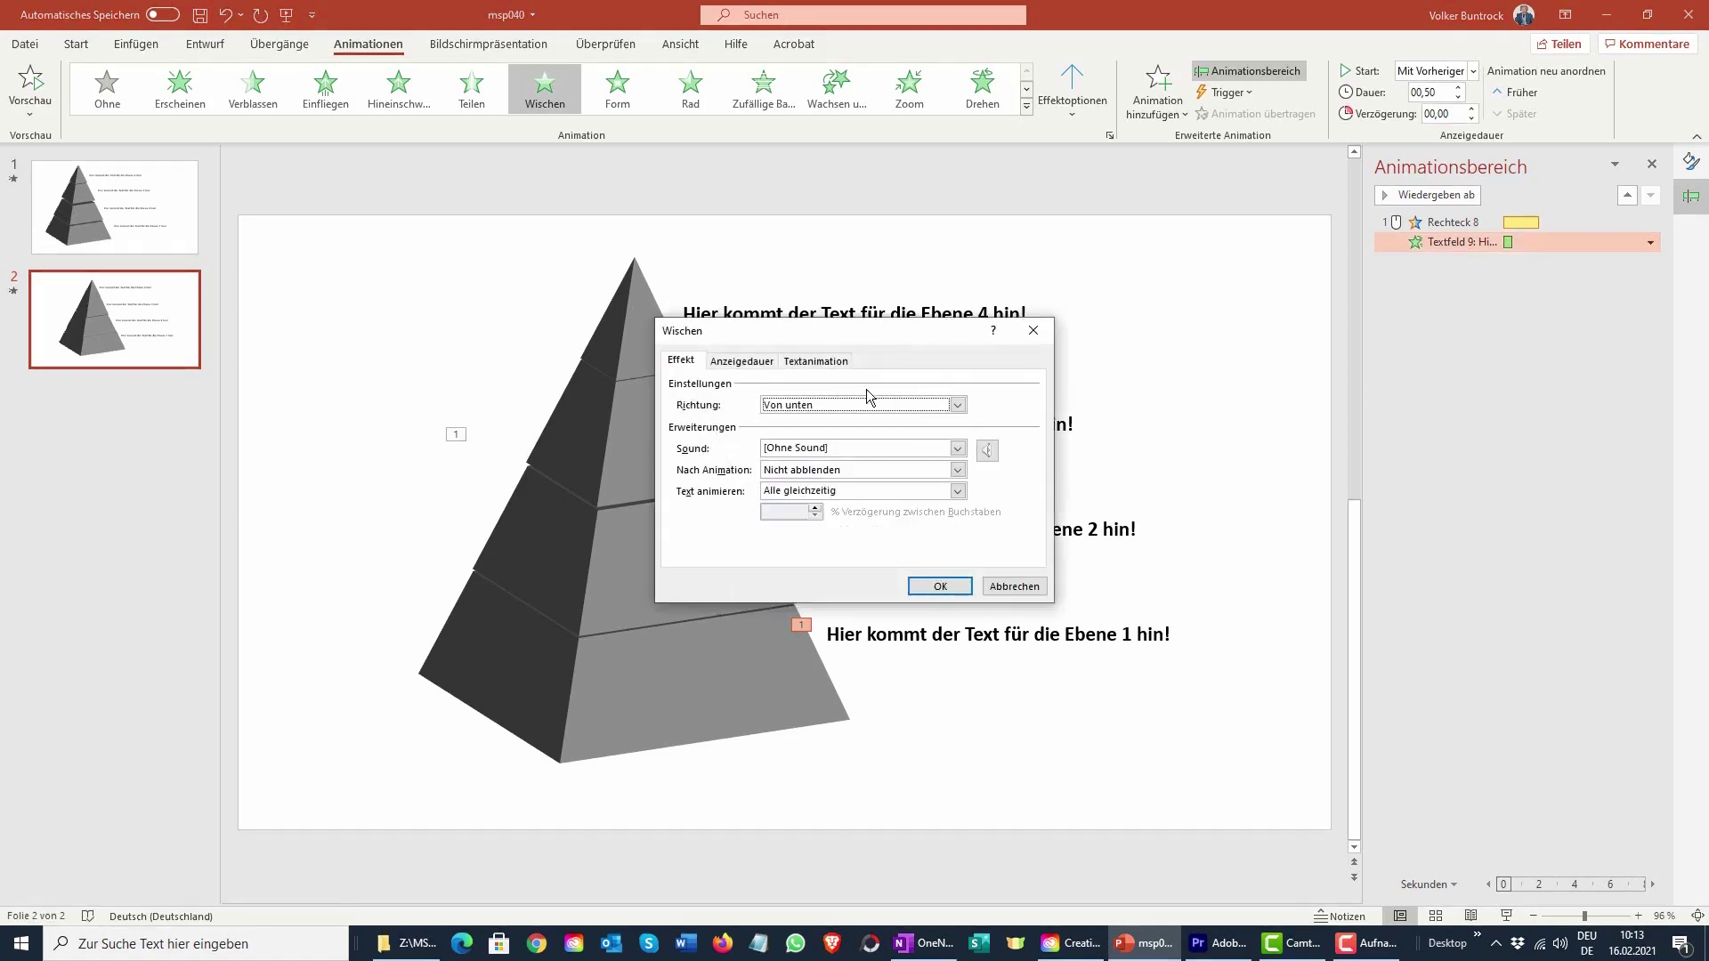
click(957, 405)
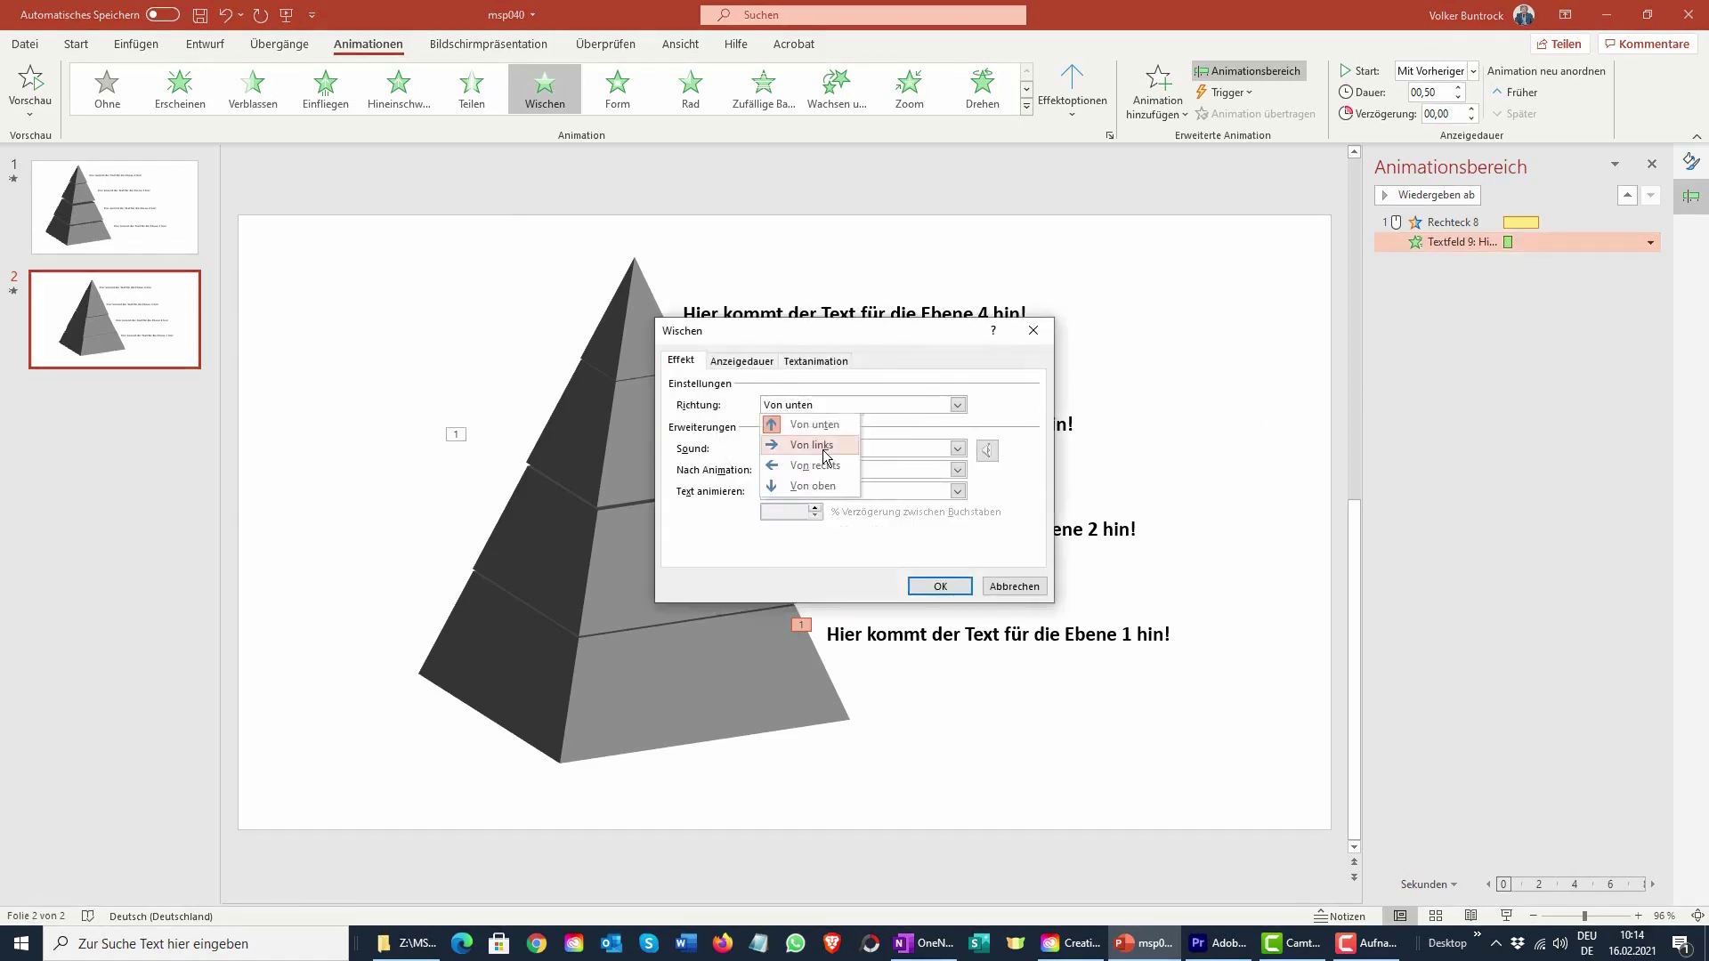
click(822, 453)
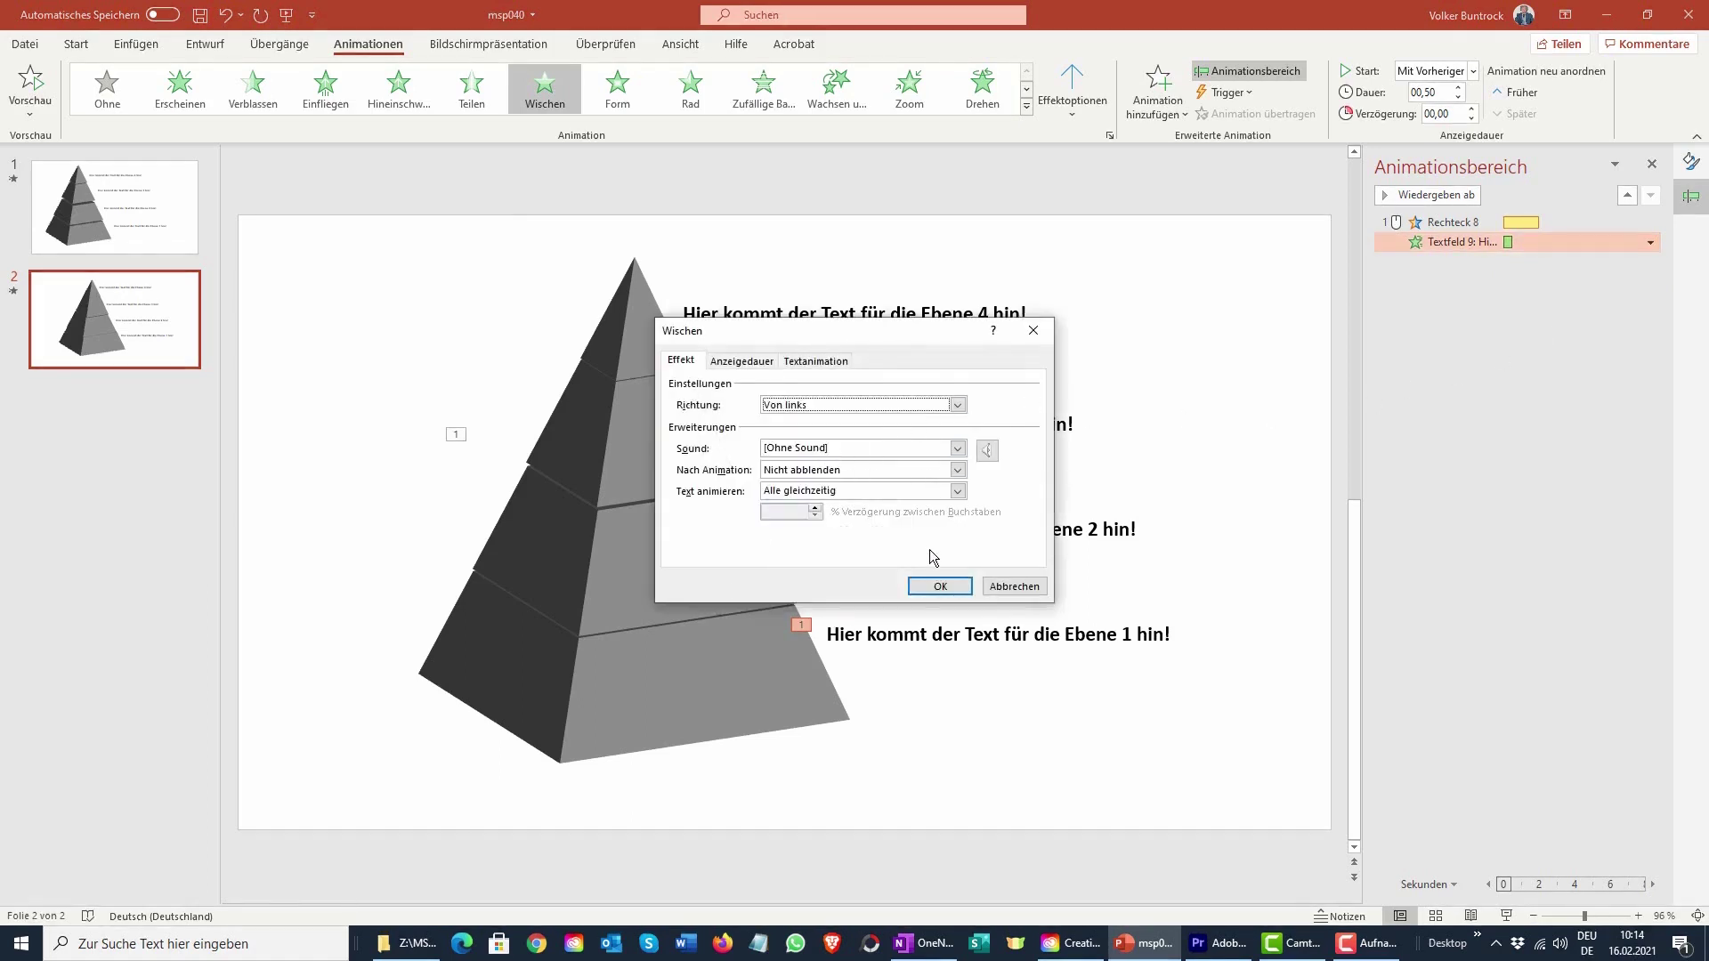
click(940, 586)
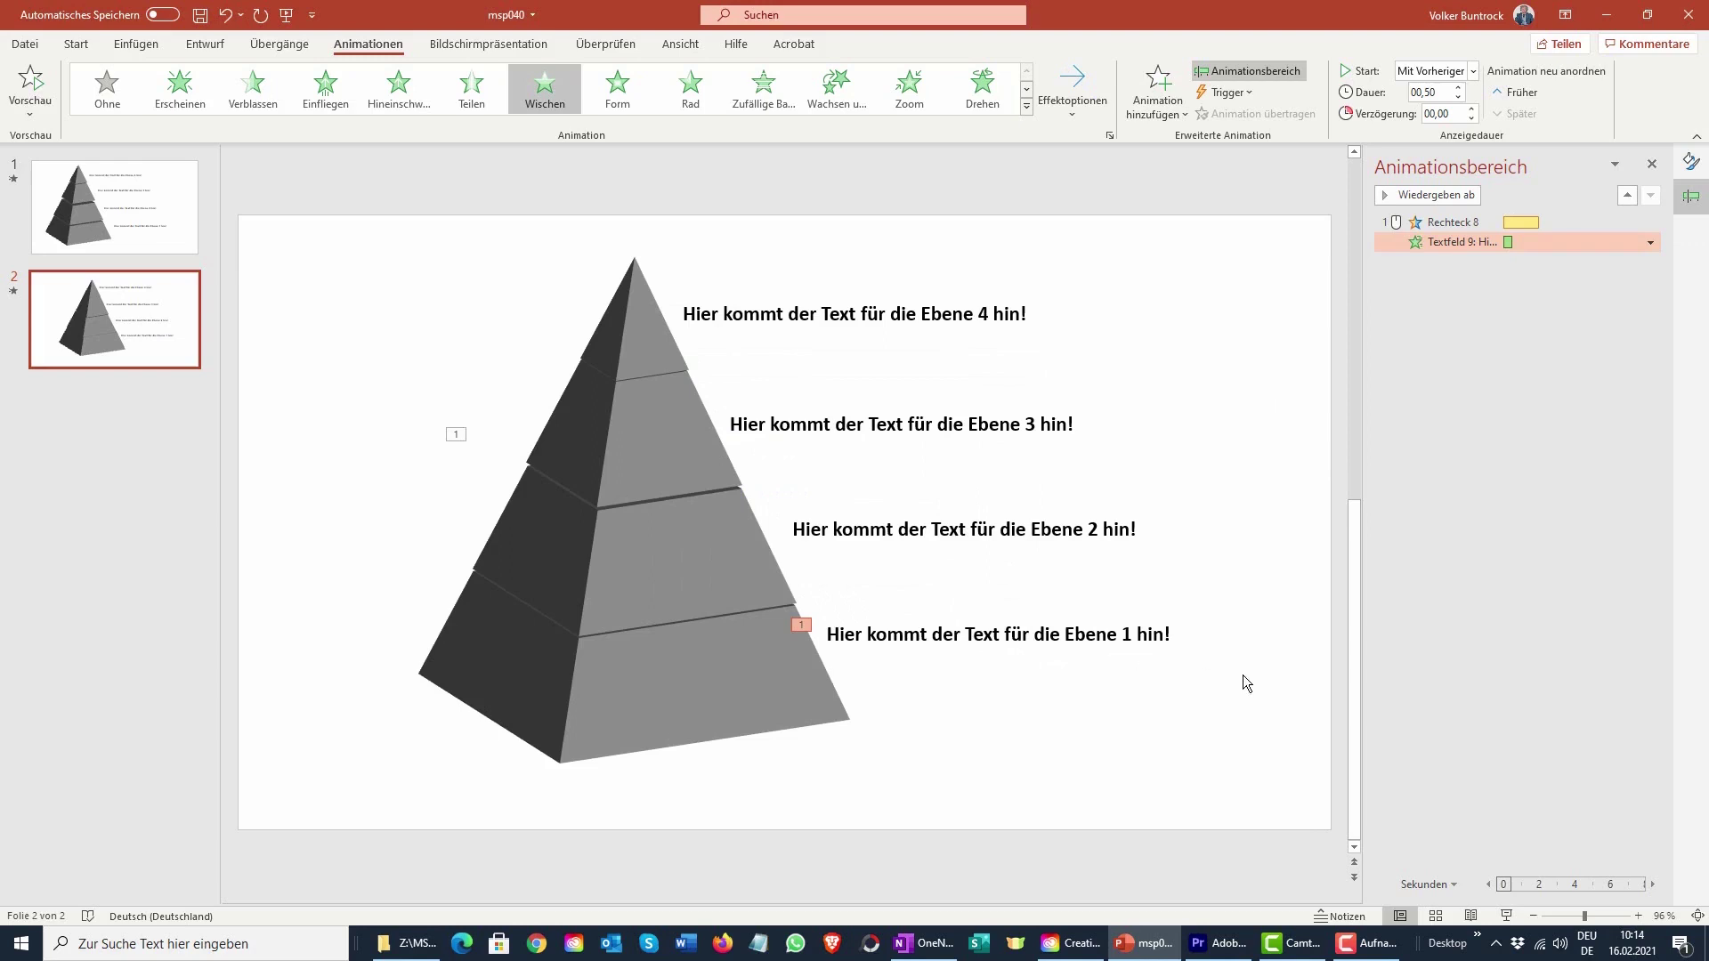
click(1505, 917)
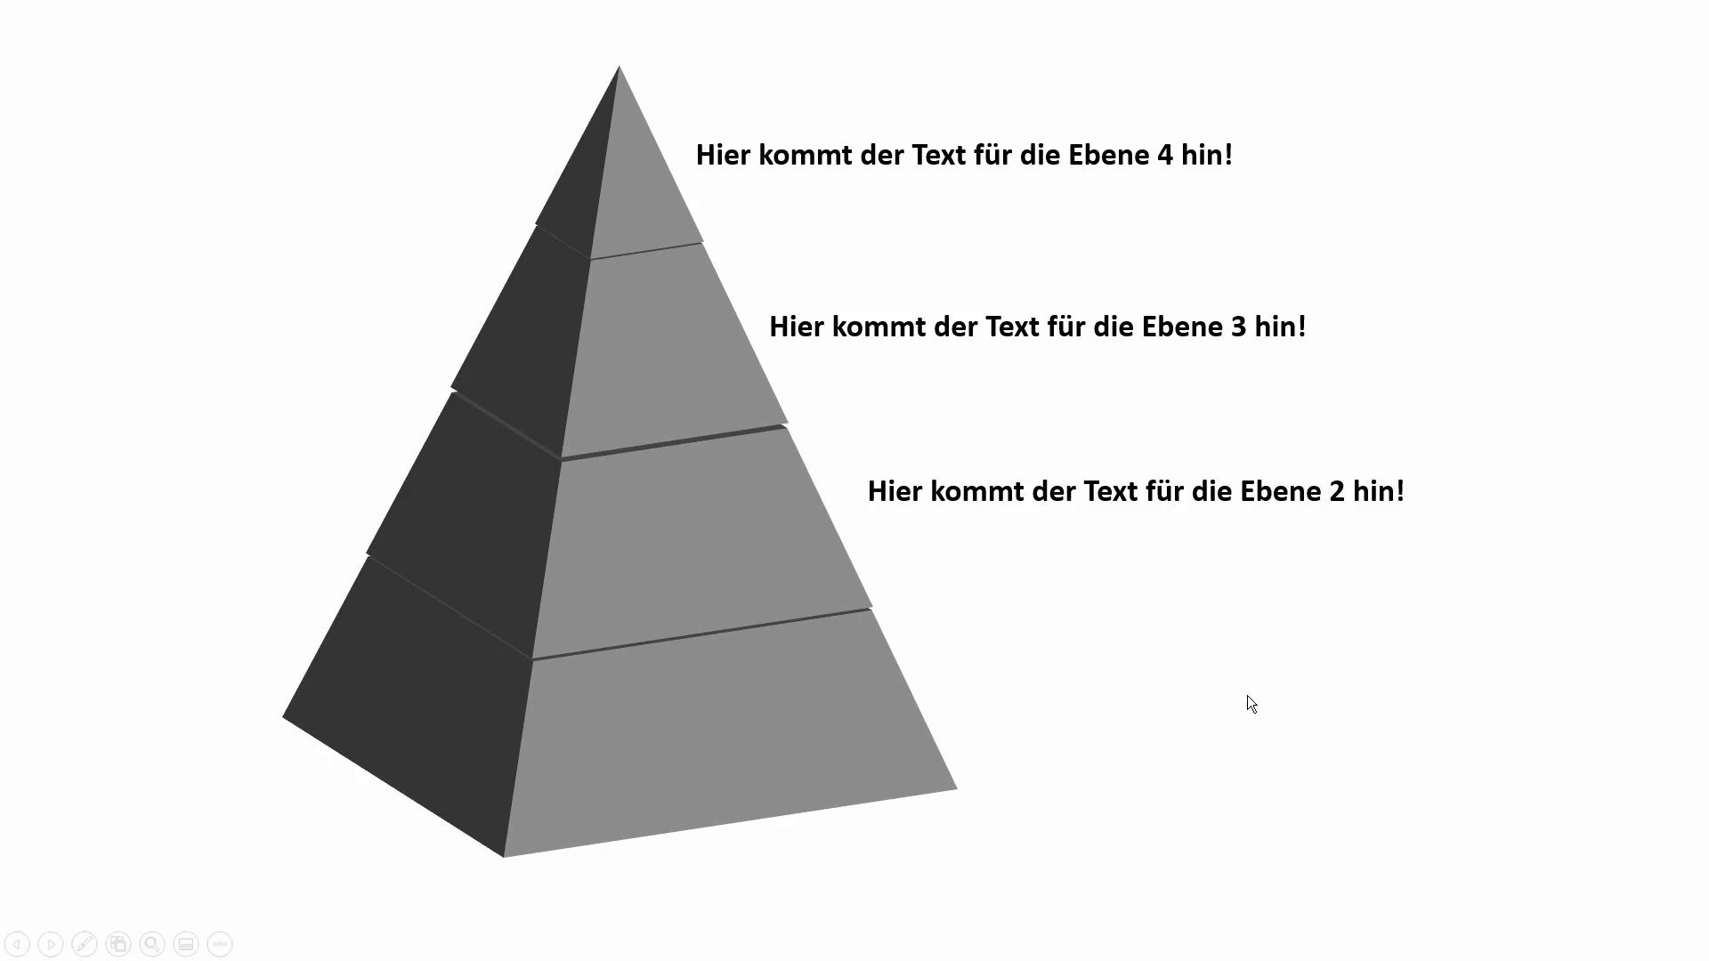
click(1385, 717)
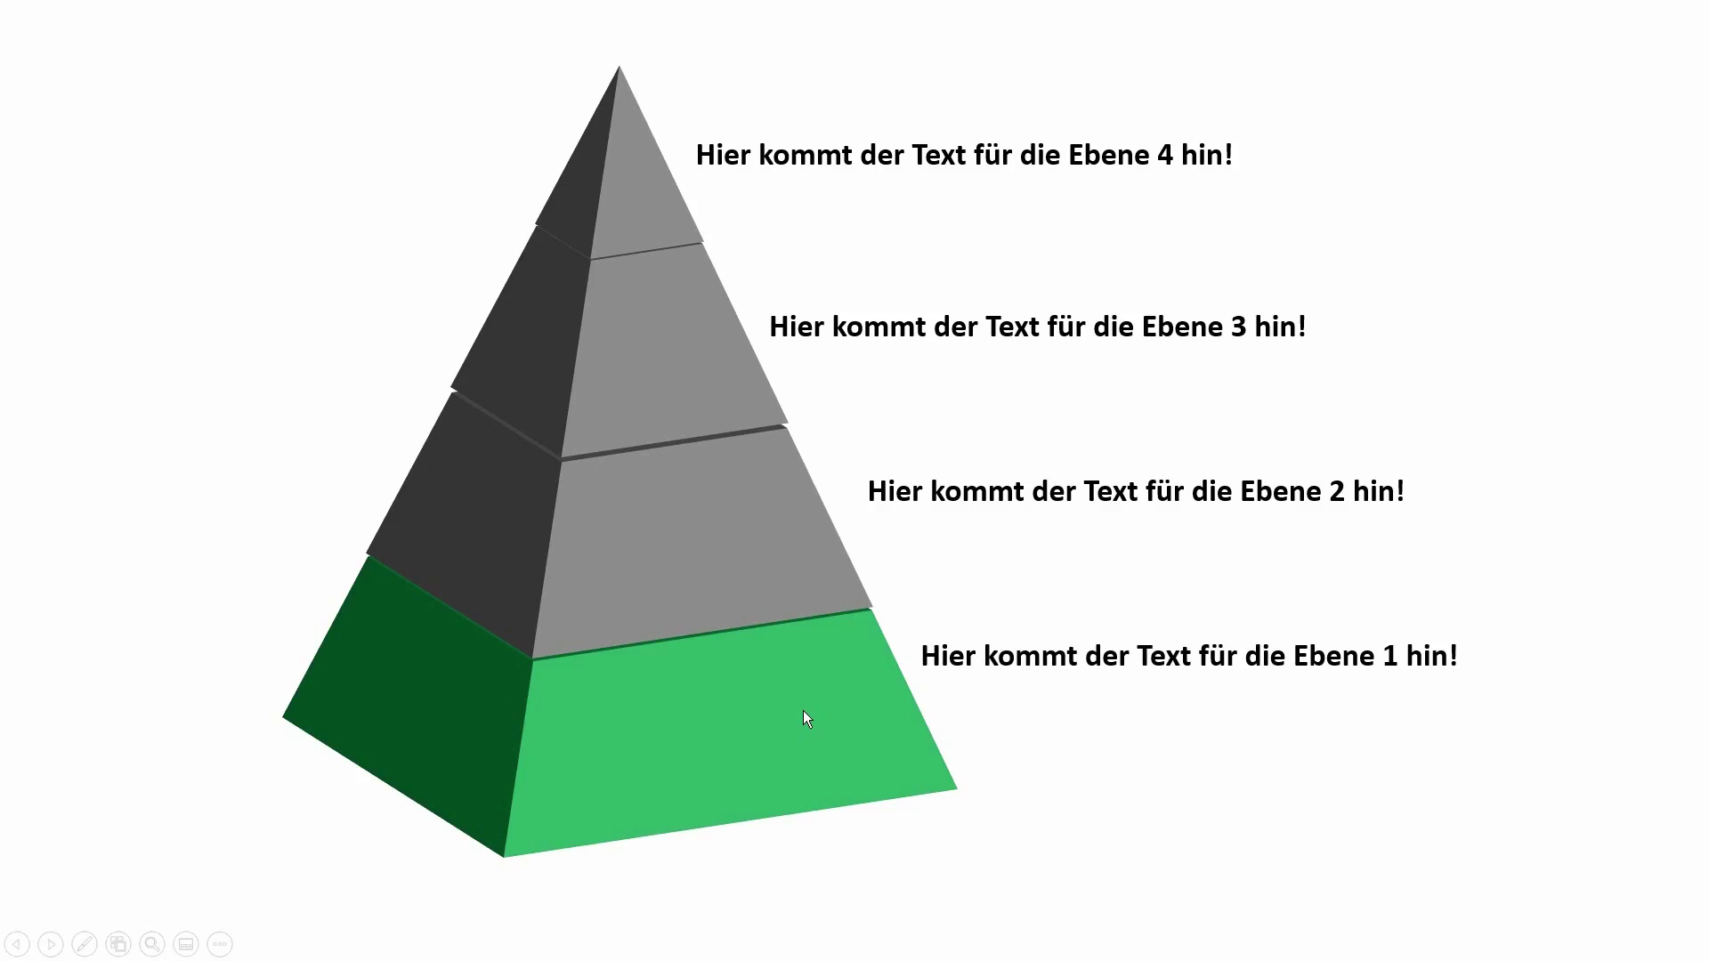
key(Escape)
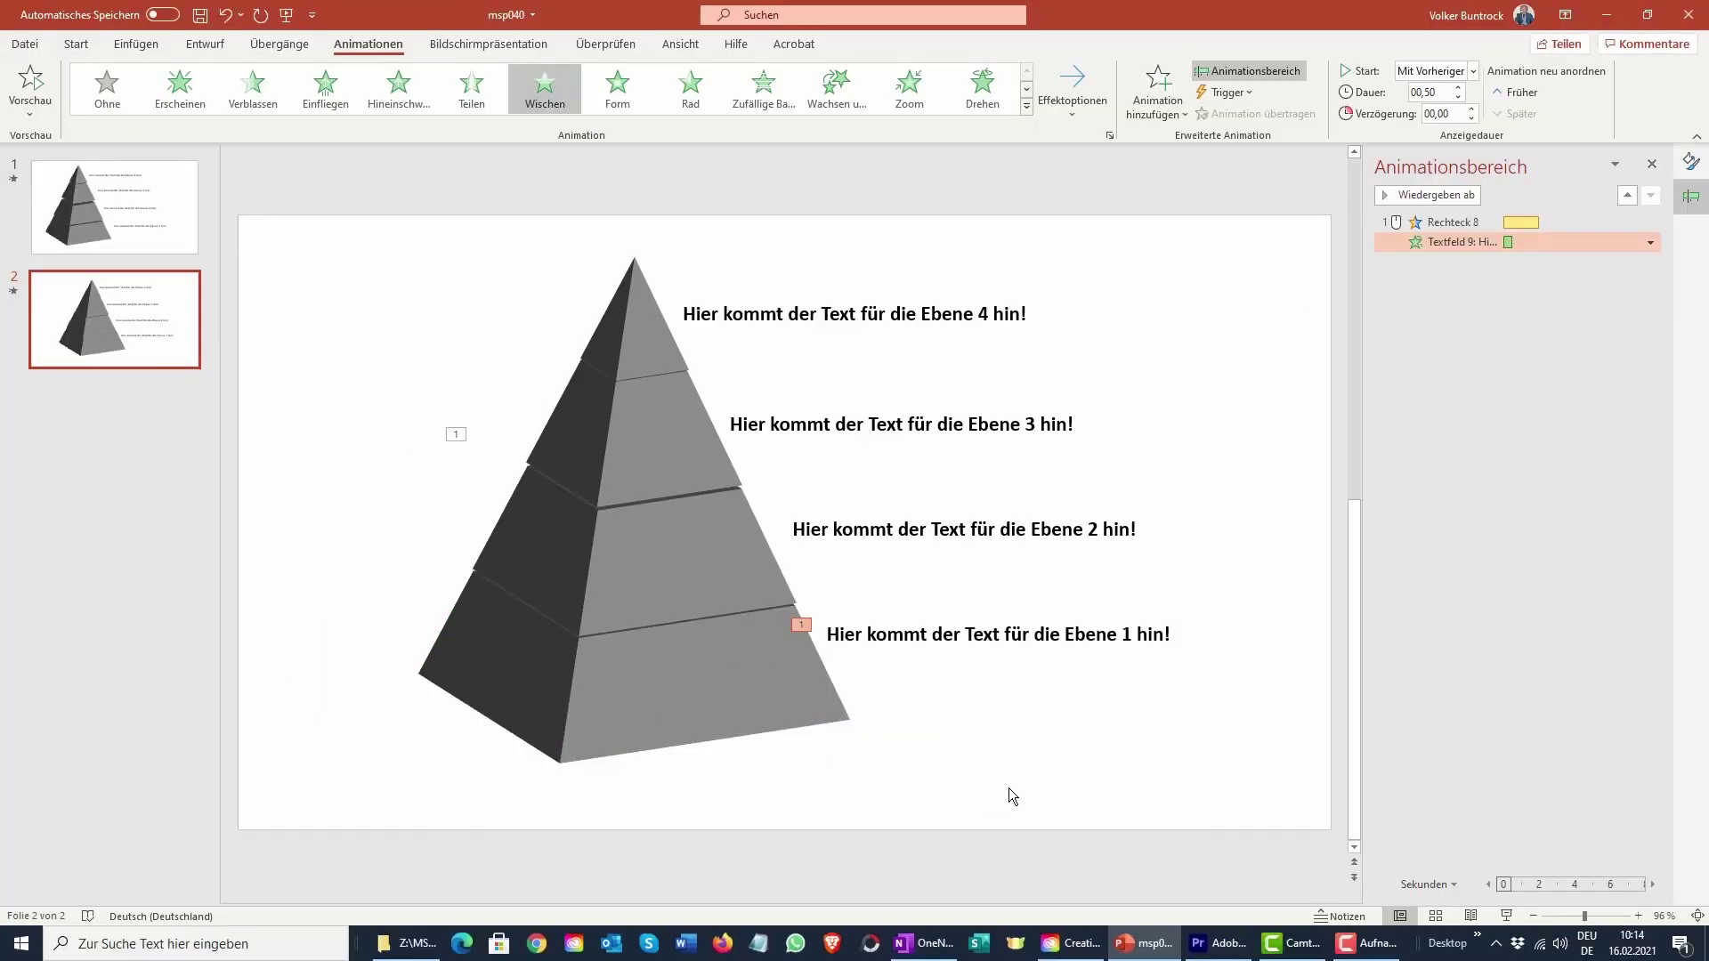
click(680, 568)
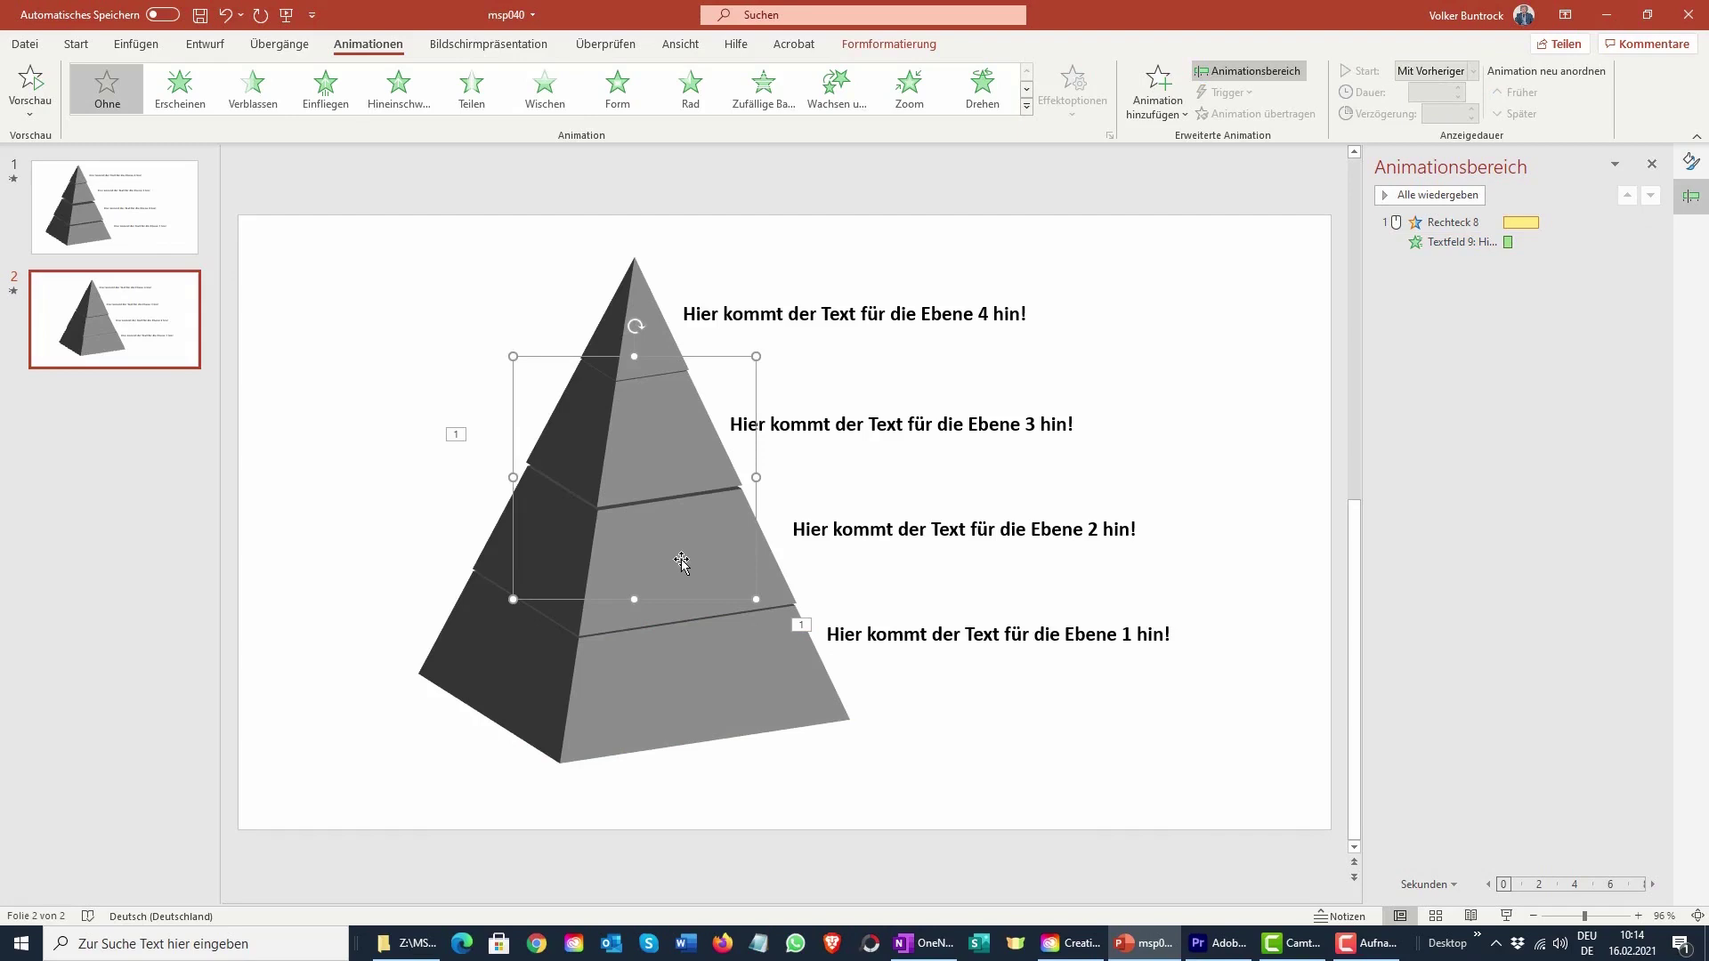
- Apply a green Füllfarbe emphasis to the level 2 tier
click(1026, 109)
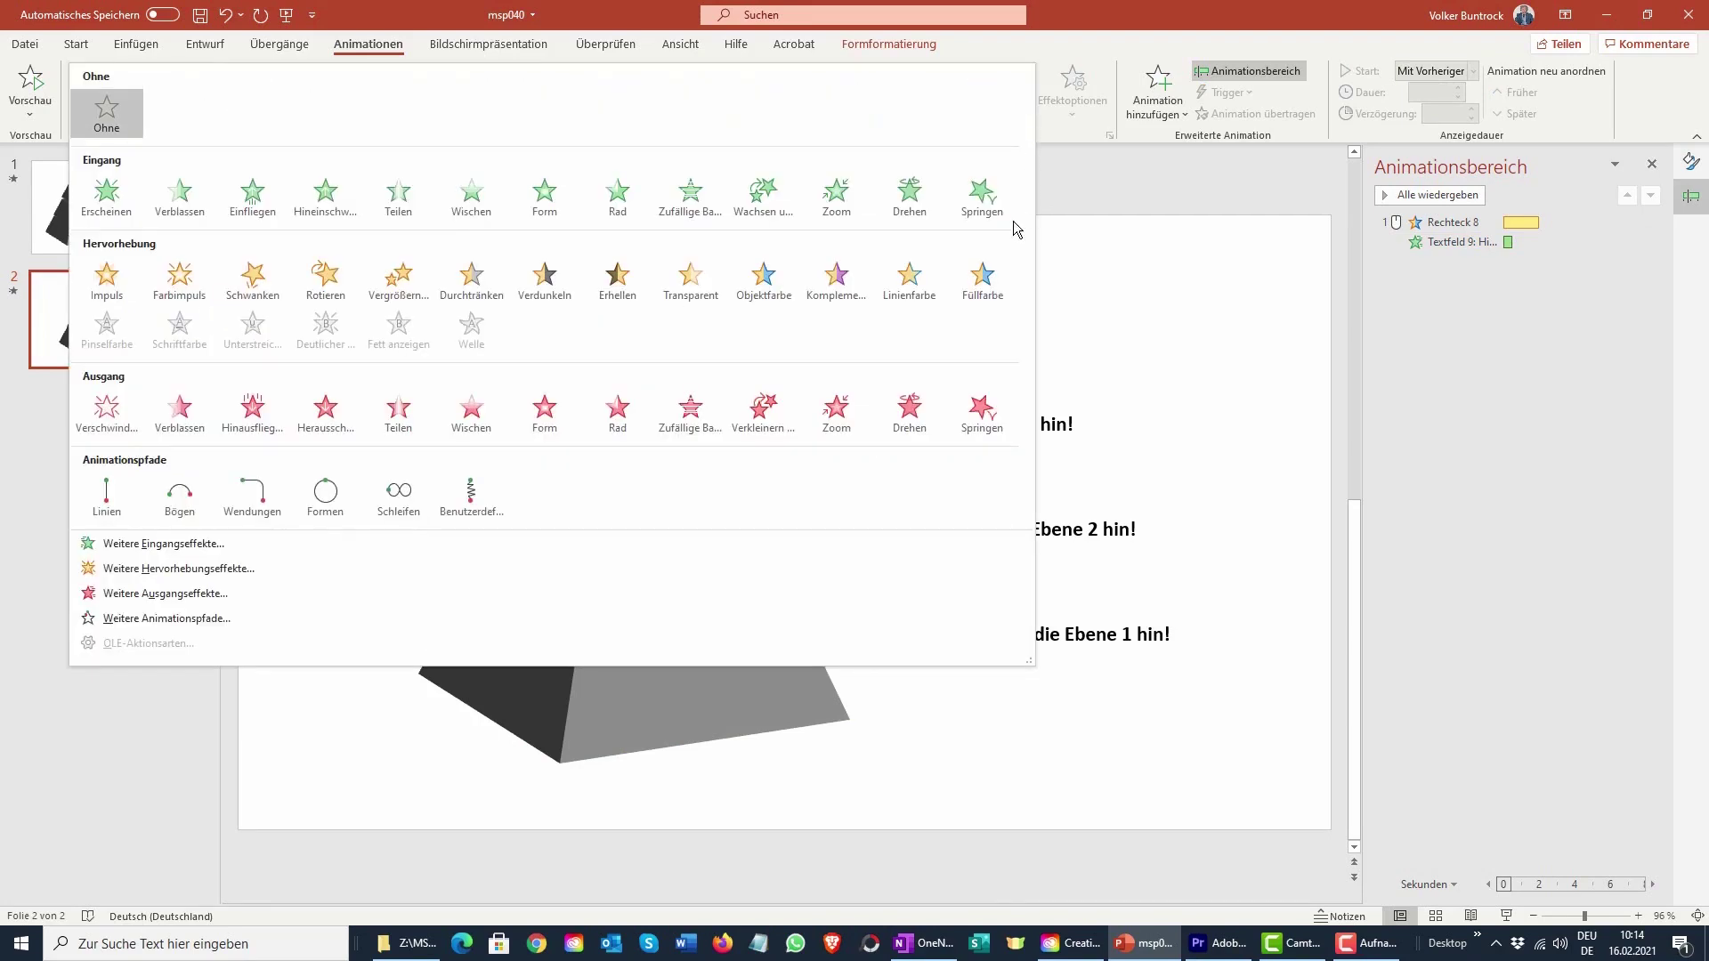
click(983, 279)
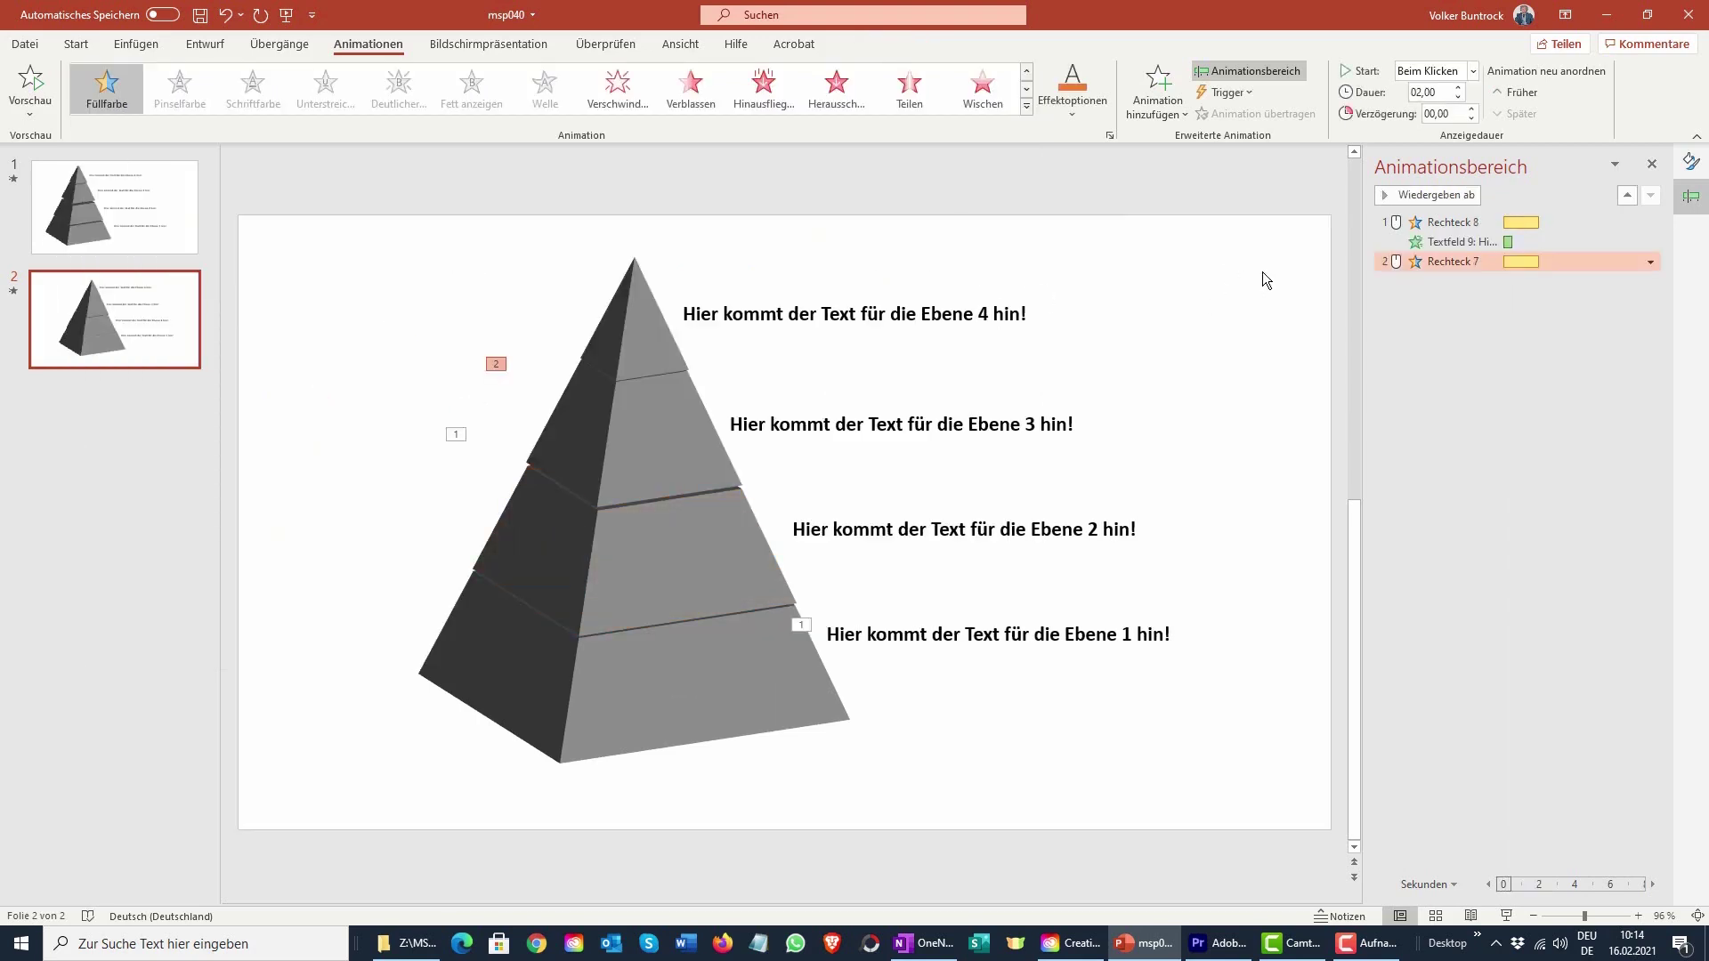
click(1069, 116)
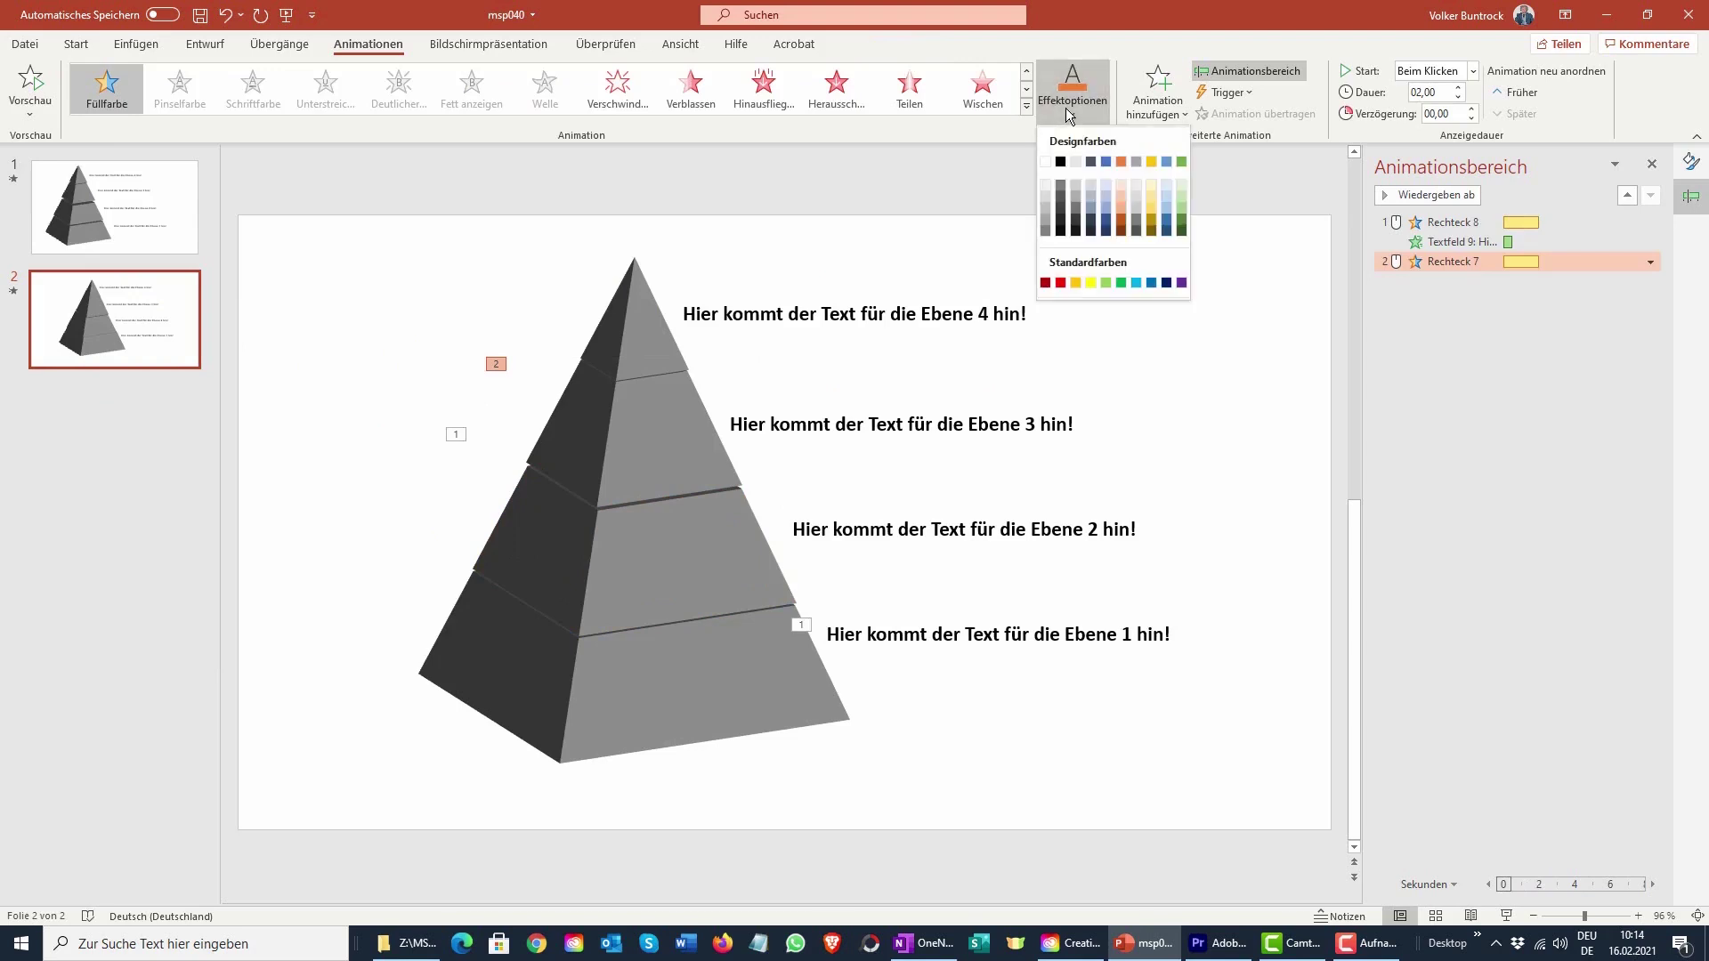
click(1120, 283)
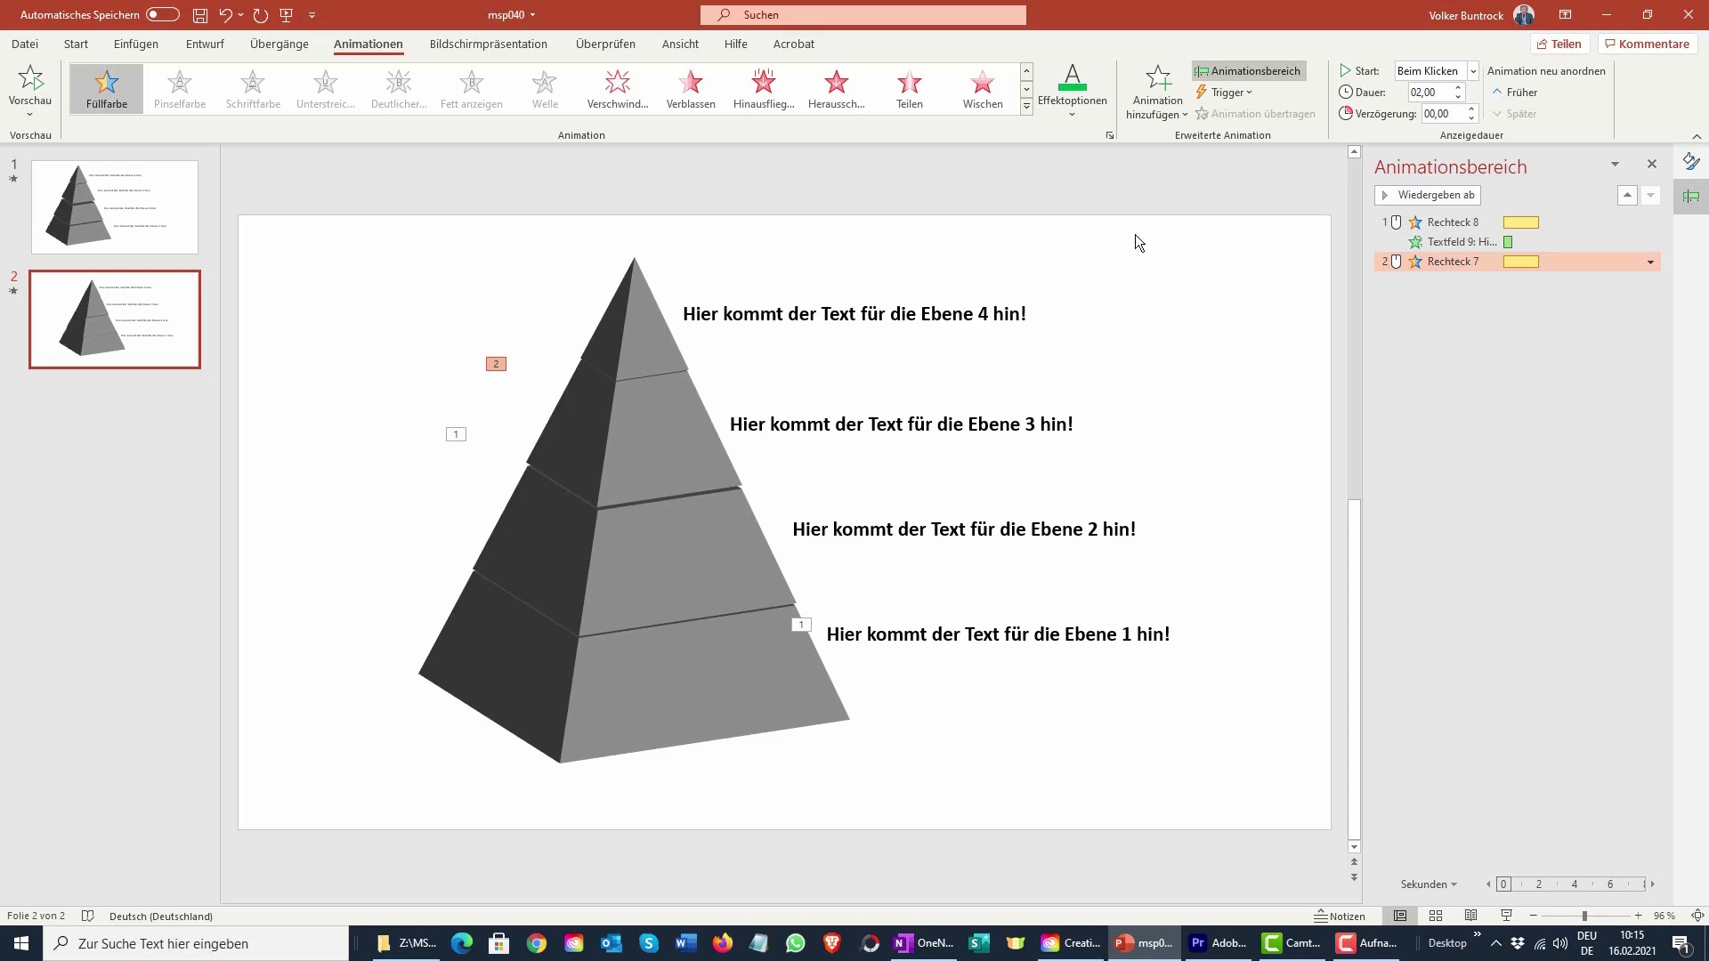
- Remove the accidentally added duplicate fill-colour animation from the list
click(1160, 90)
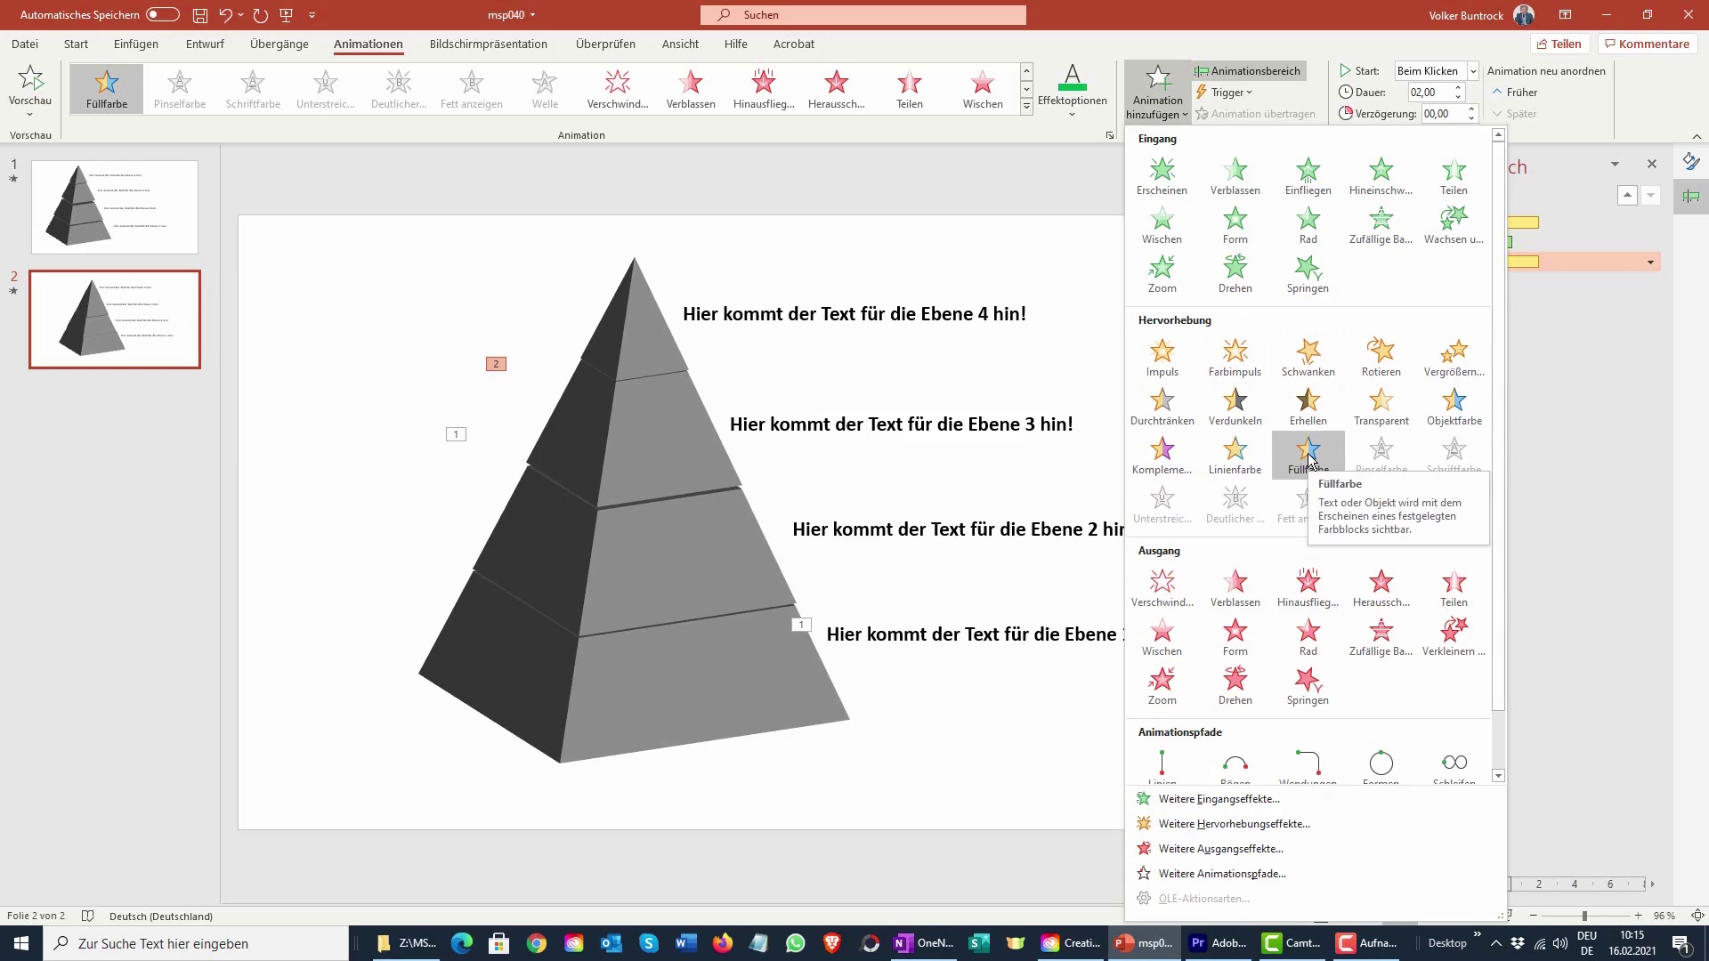
click(1307, 452)
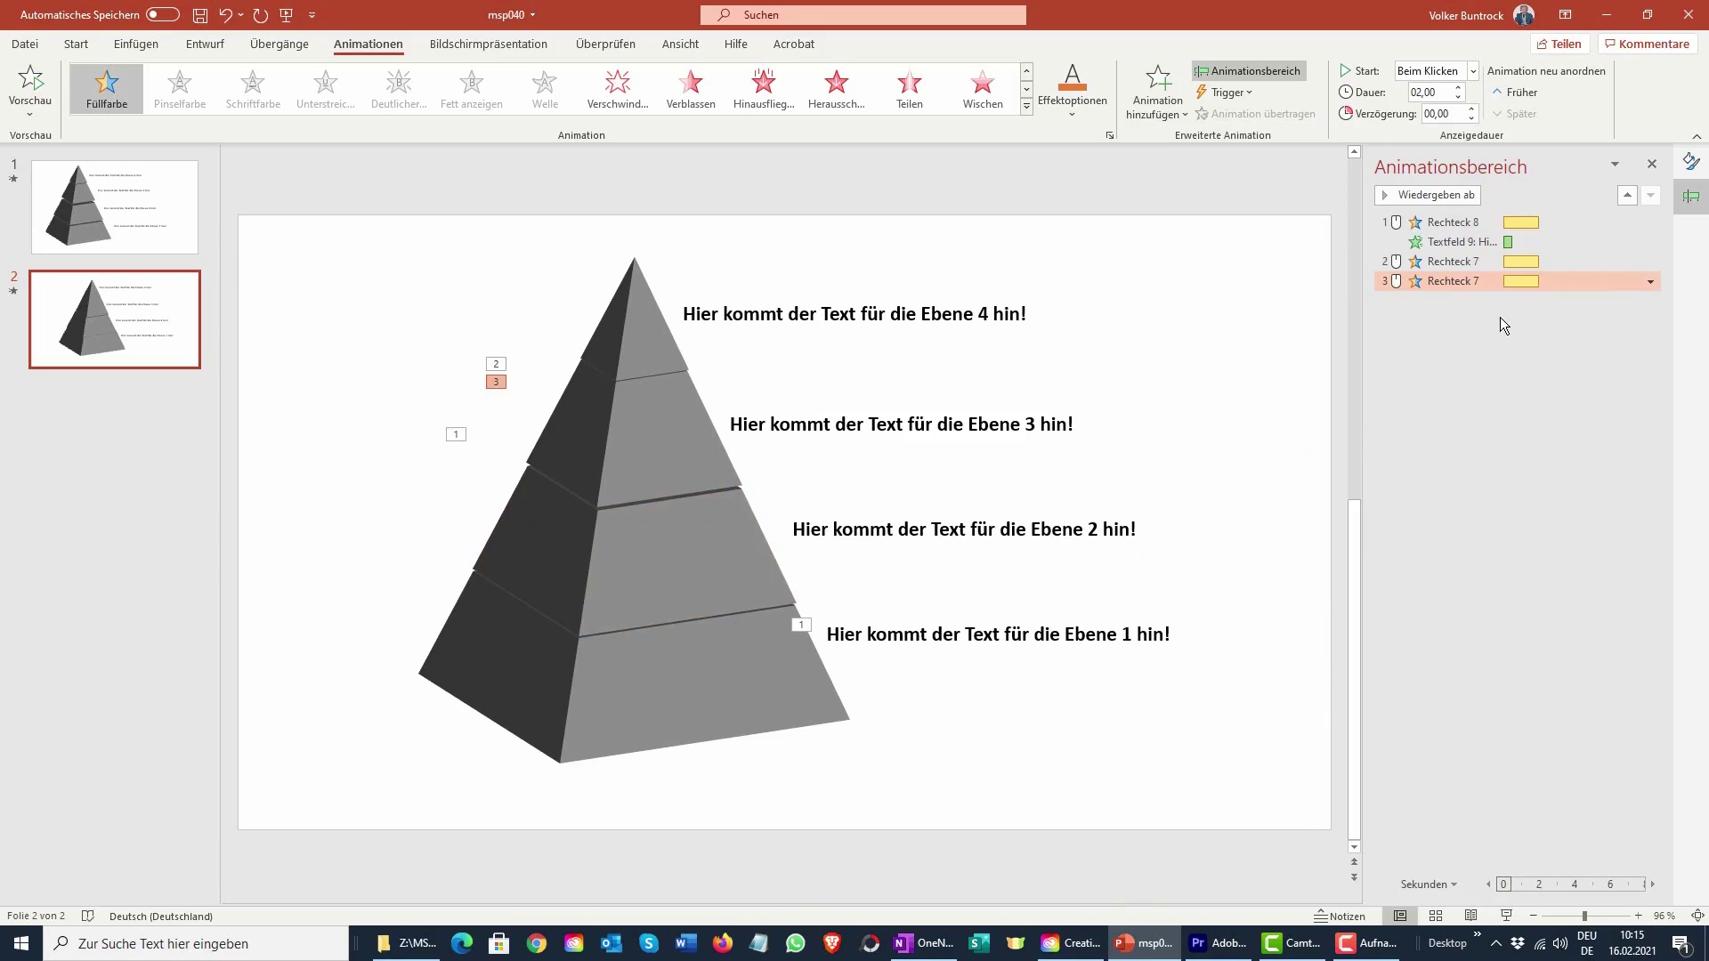
click(1651, 281)
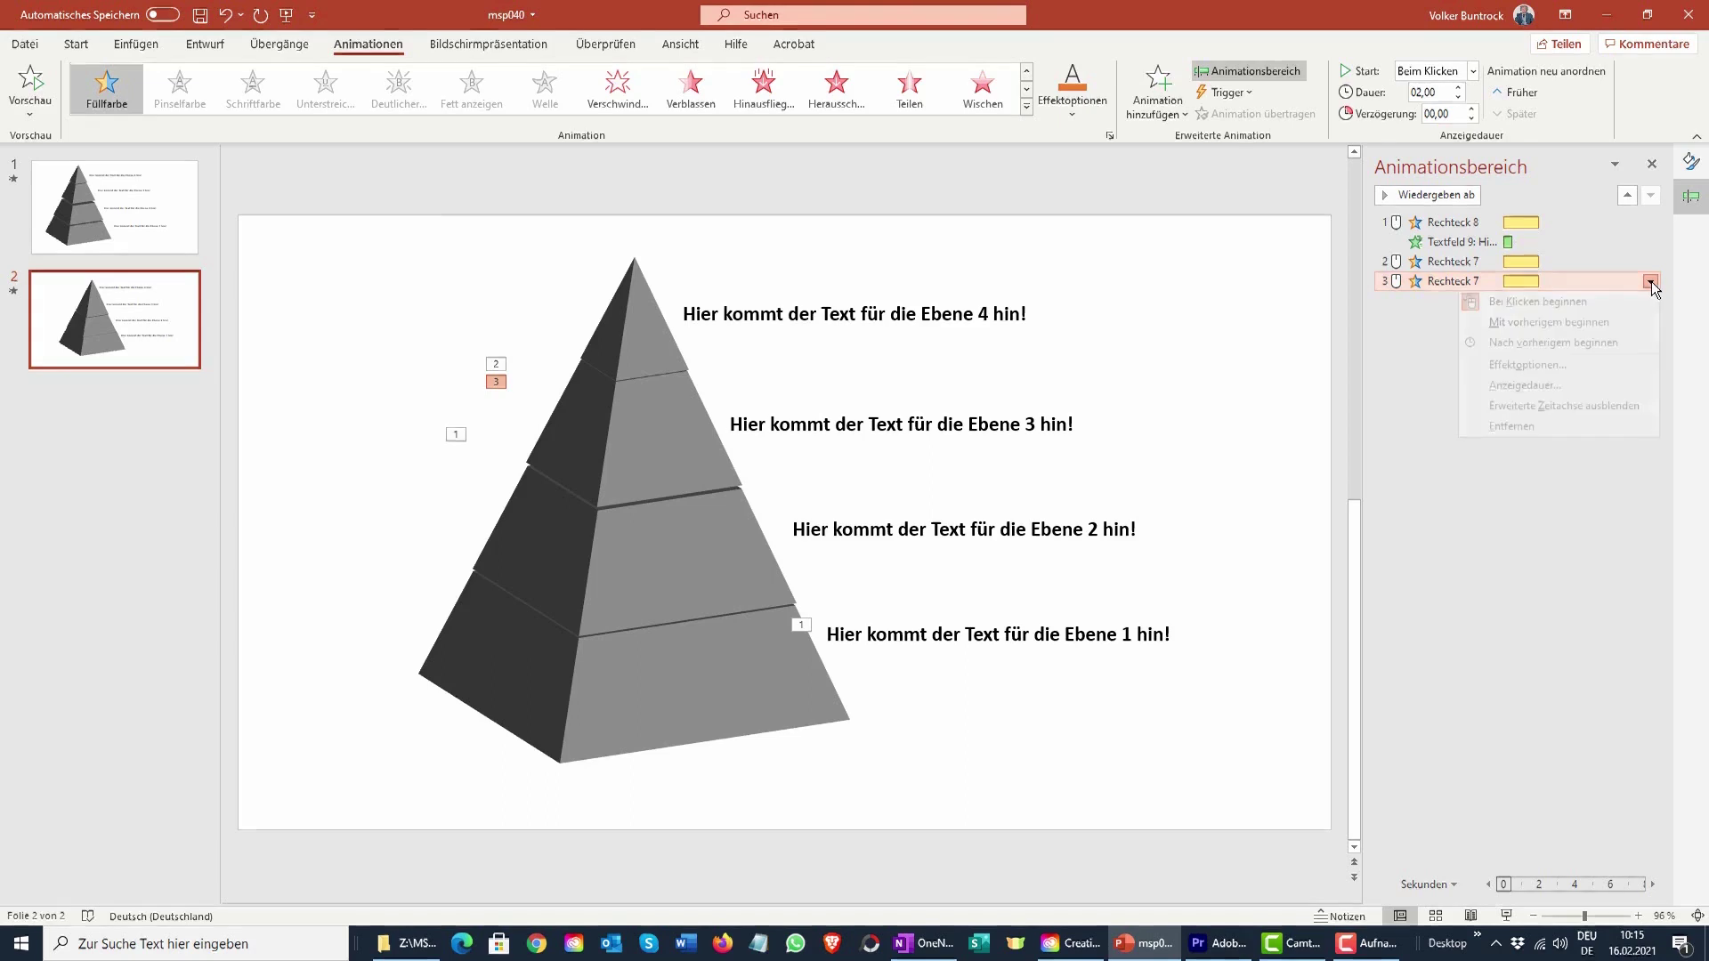
click(1524, 429)
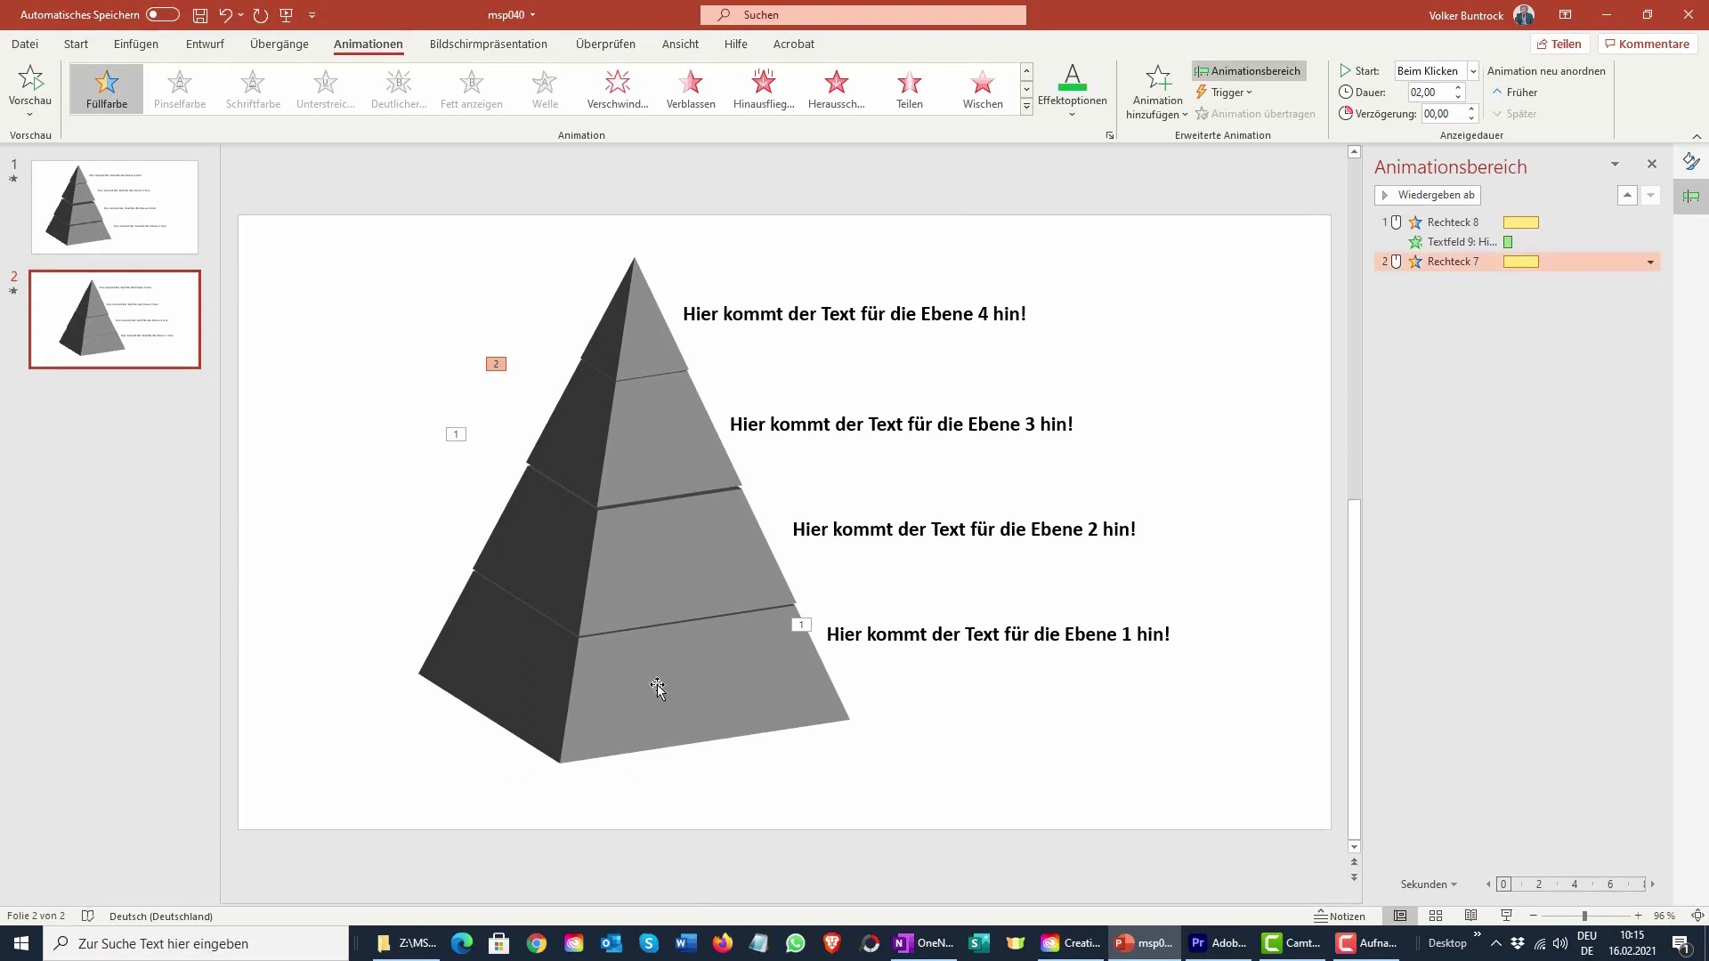
click(733, 666)
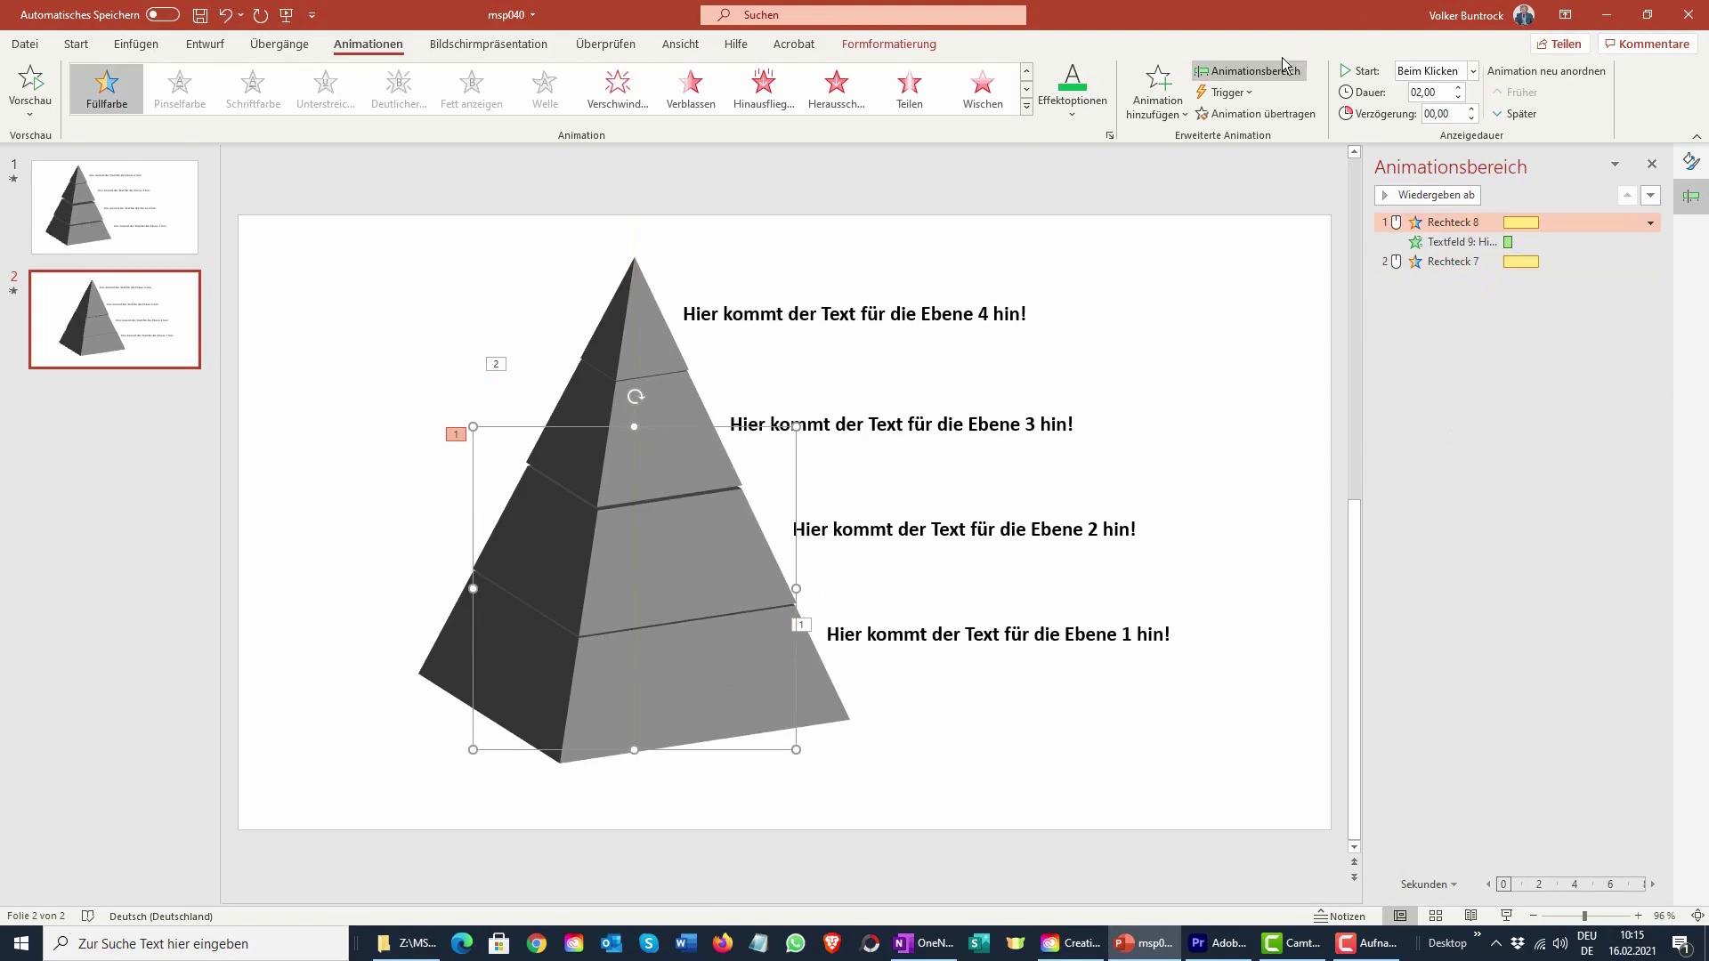
- Add an Objektfarbe emphasis to the bottom tier with grey as the colour
click(1161, 77)
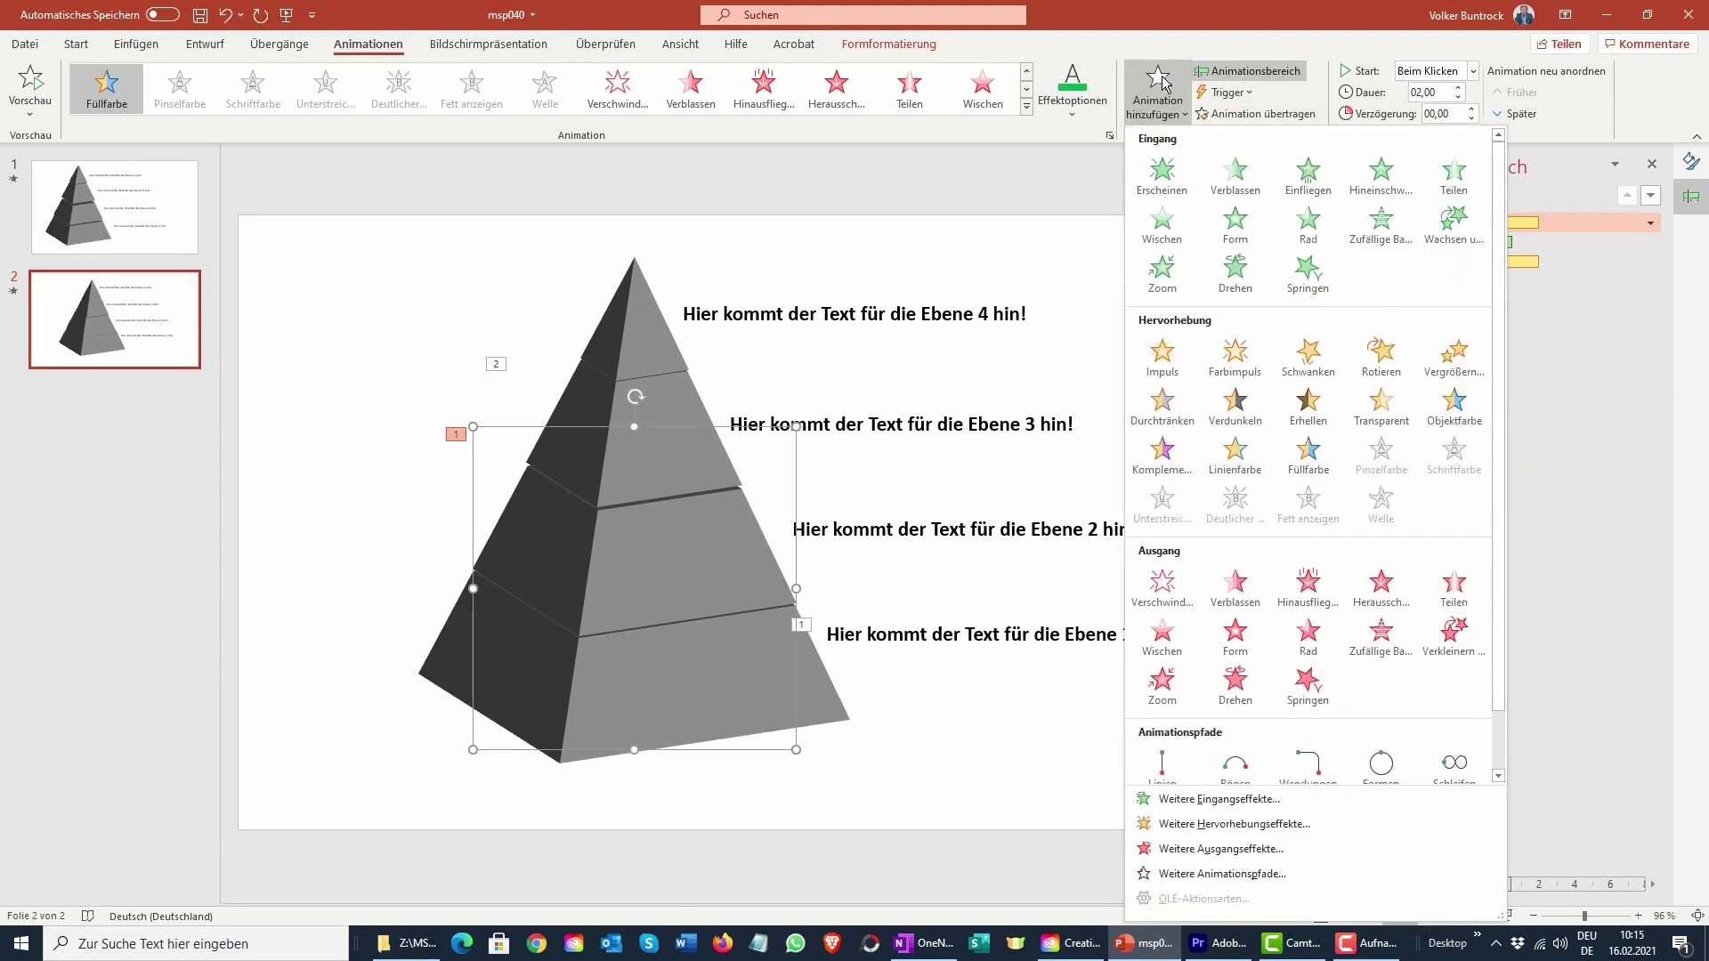
click(1439, 409)
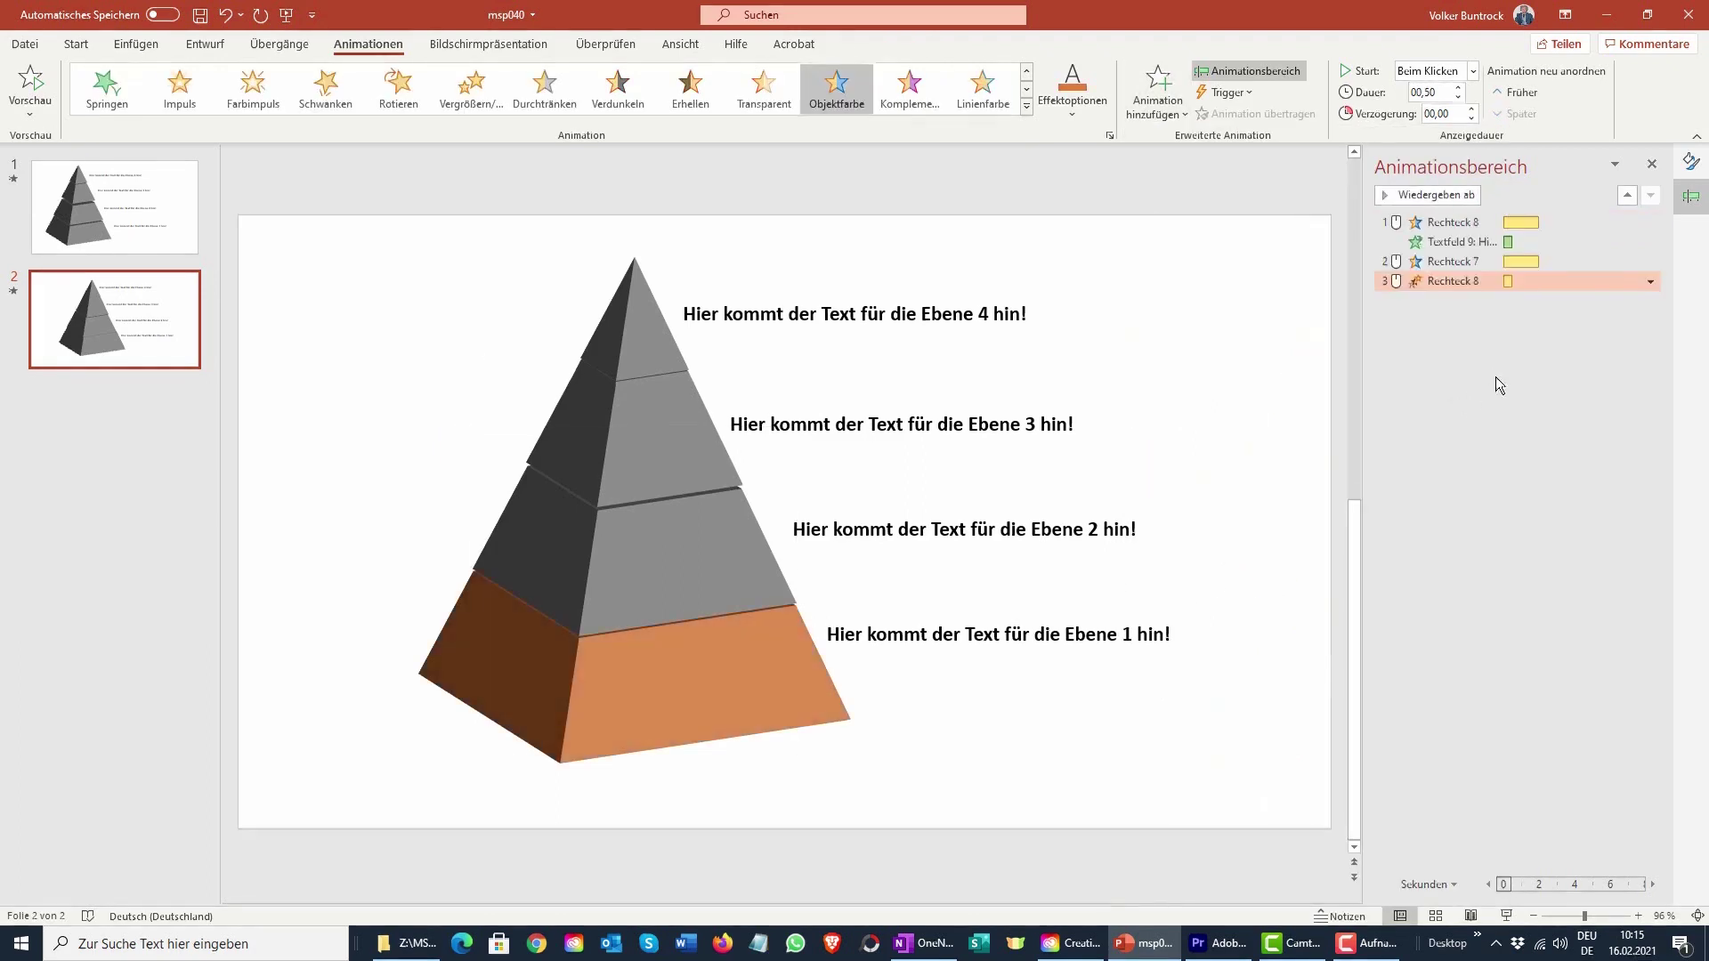
click(1079, 105)
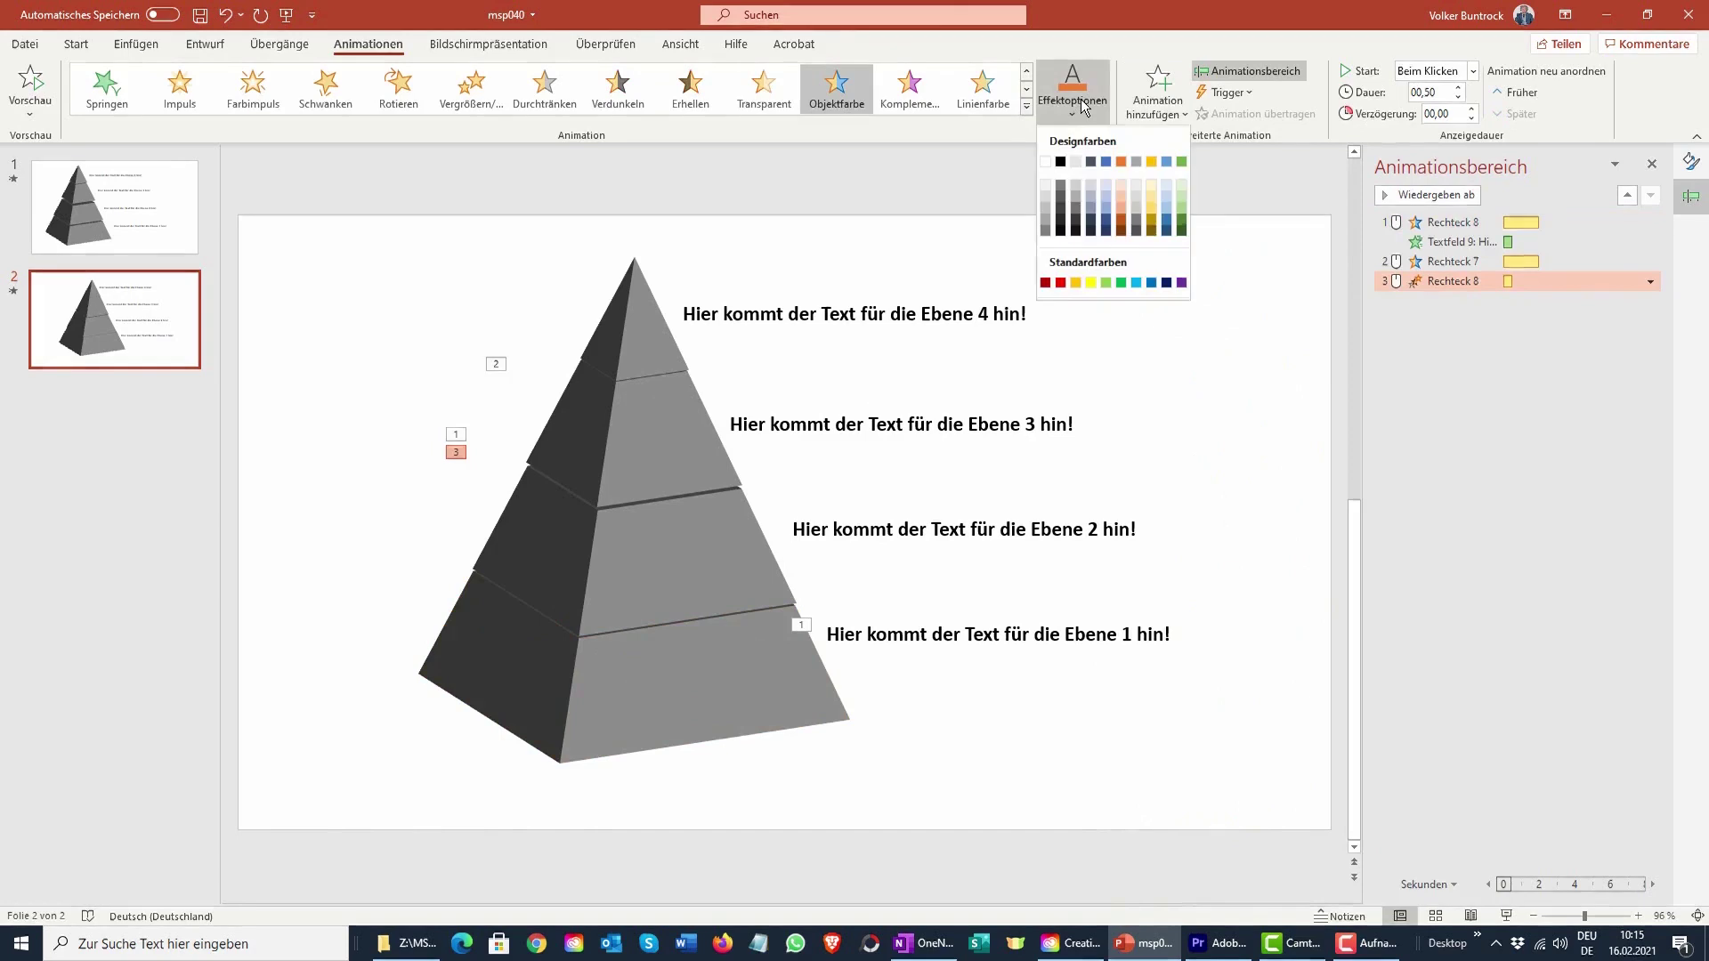
click(1063, 185)
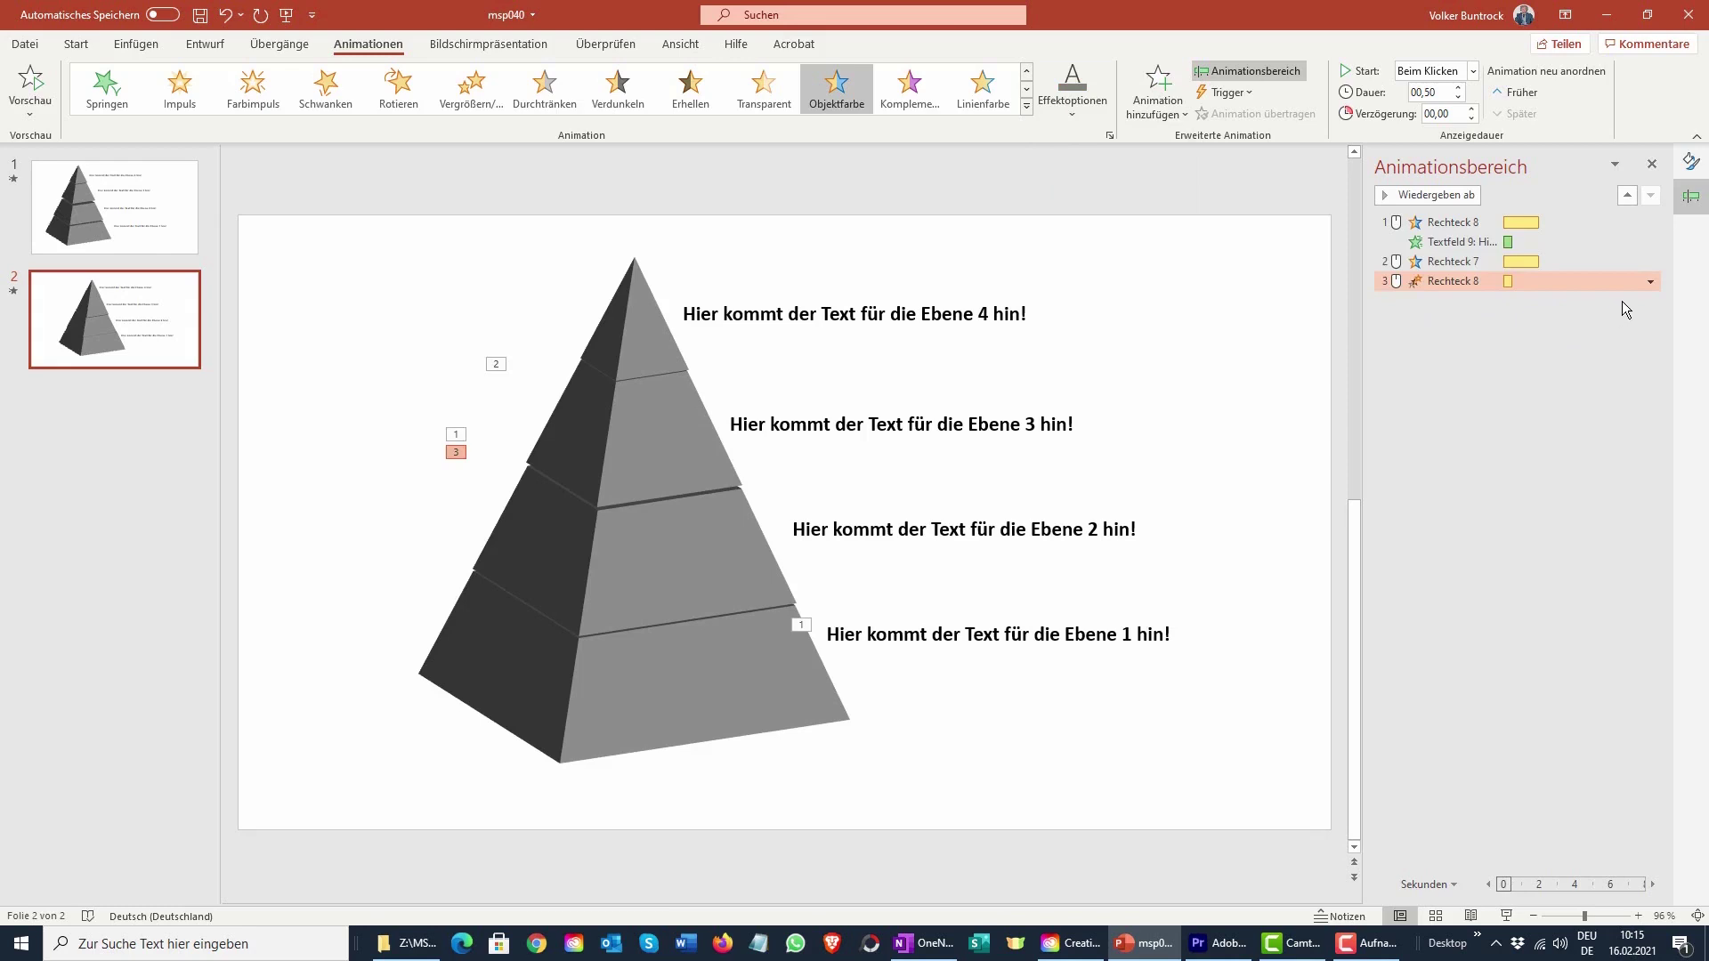
- Set the grey effect to start with the previous animation and last 1 second
click(1651, 283)
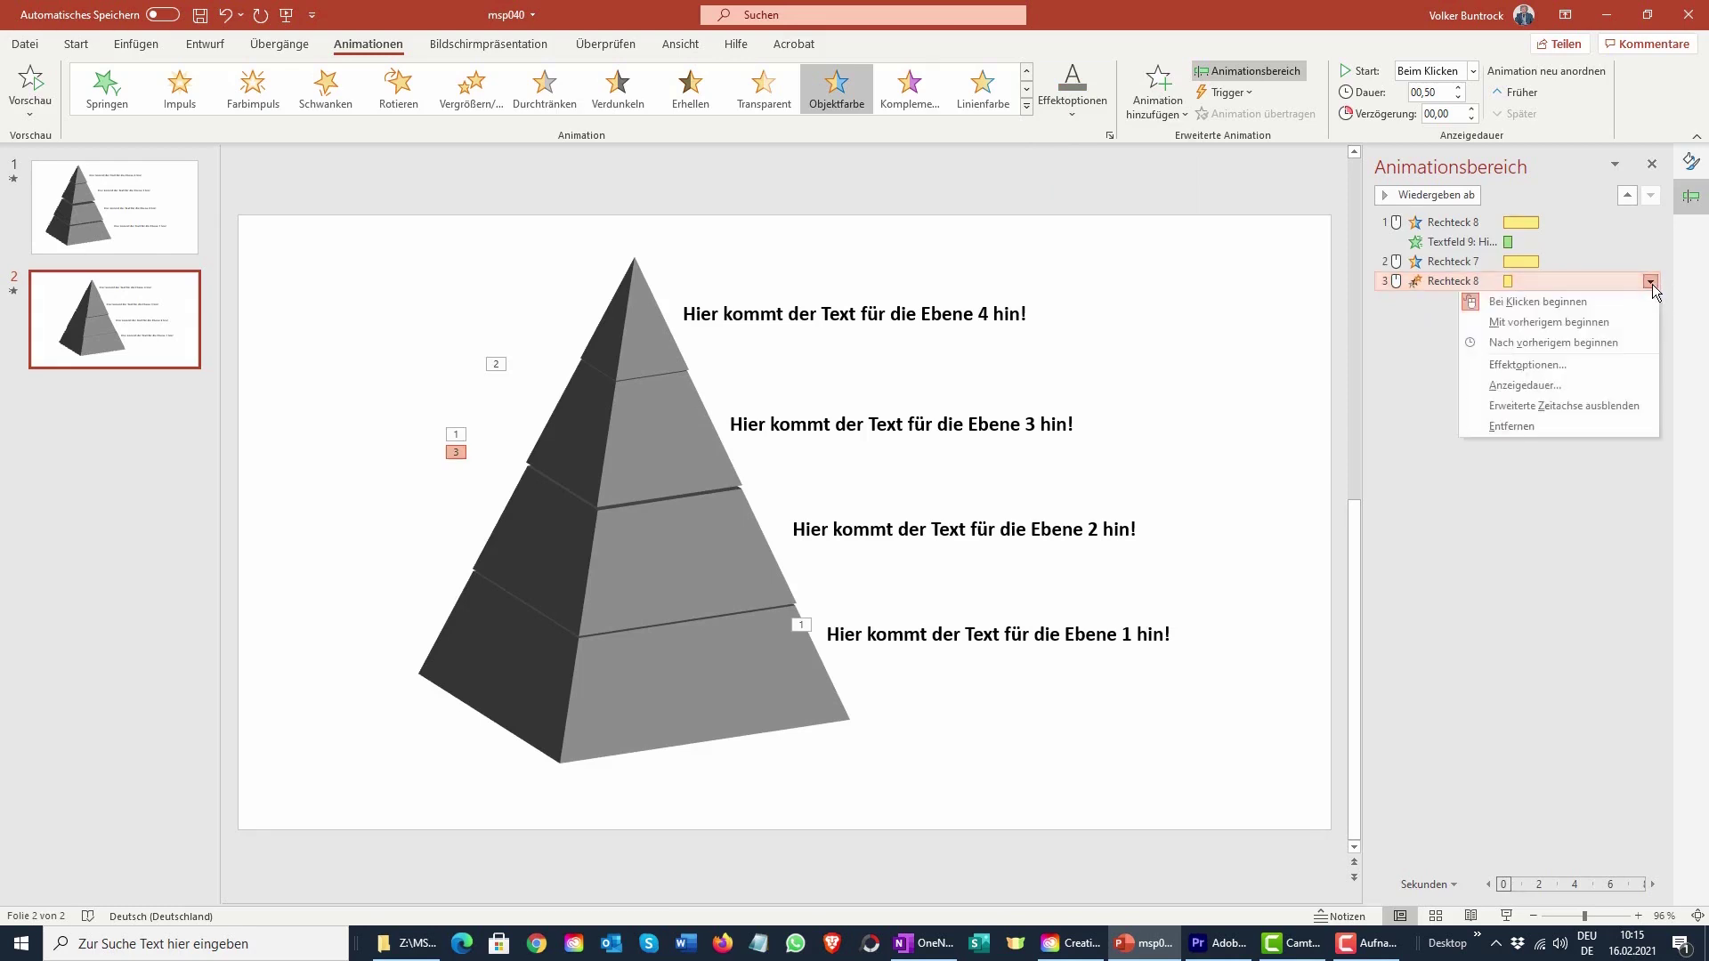
click(1543, 323)
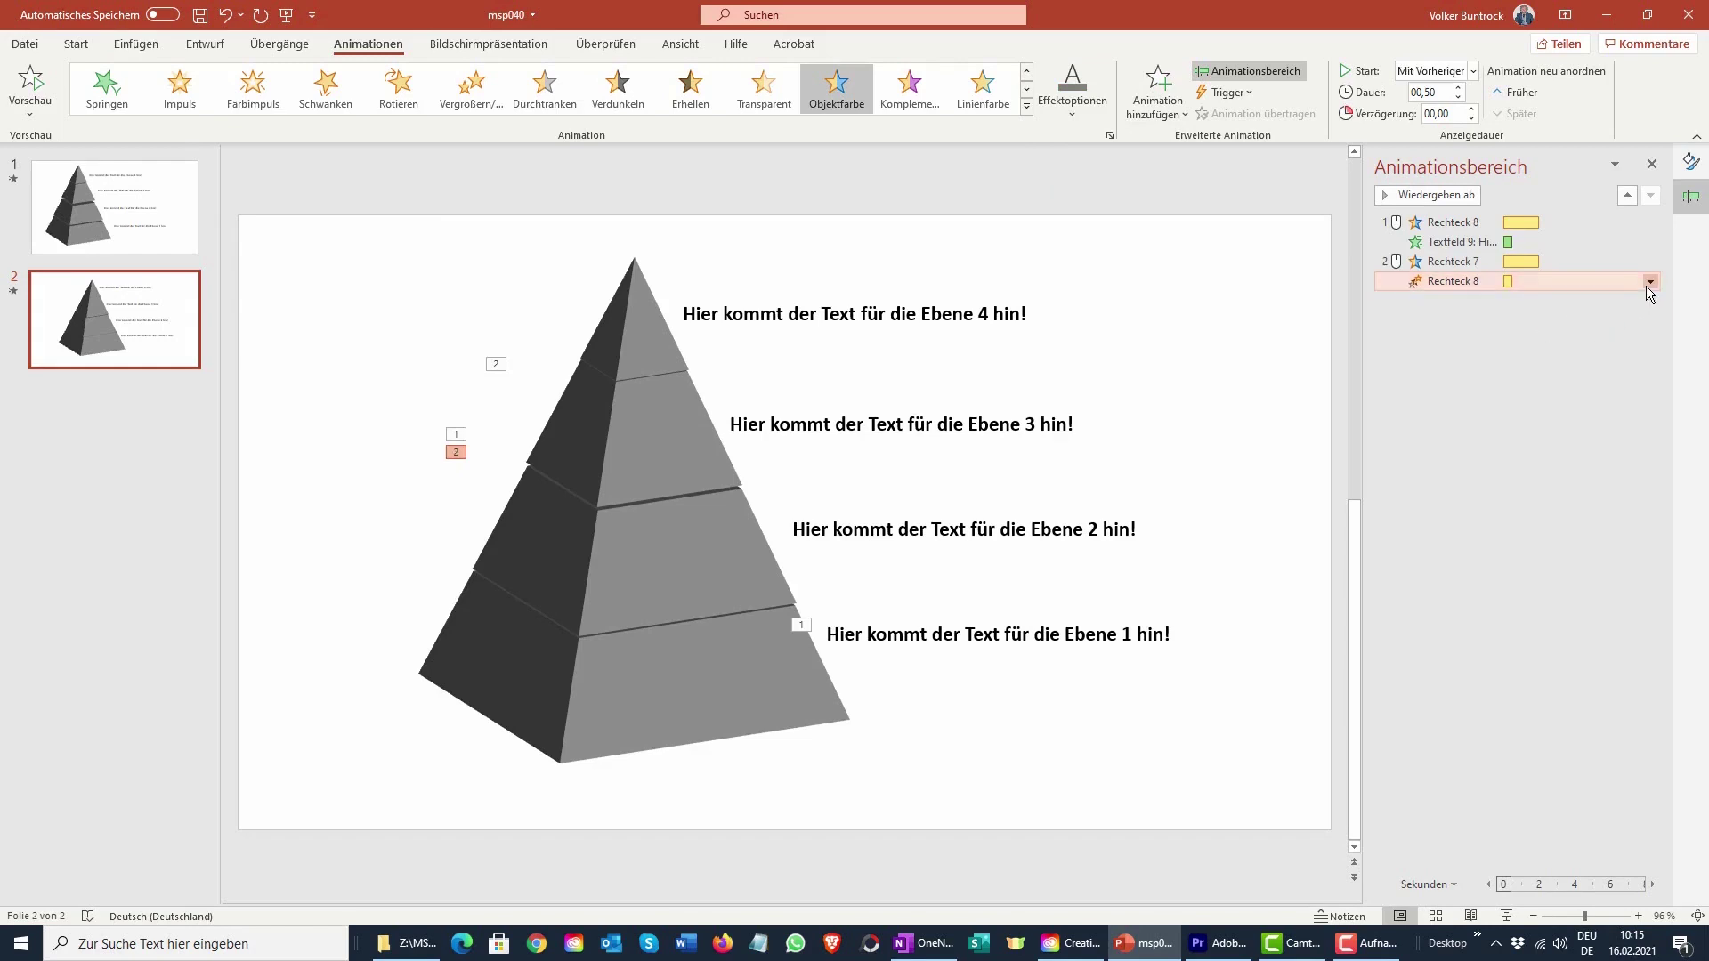
click(1648, 282)
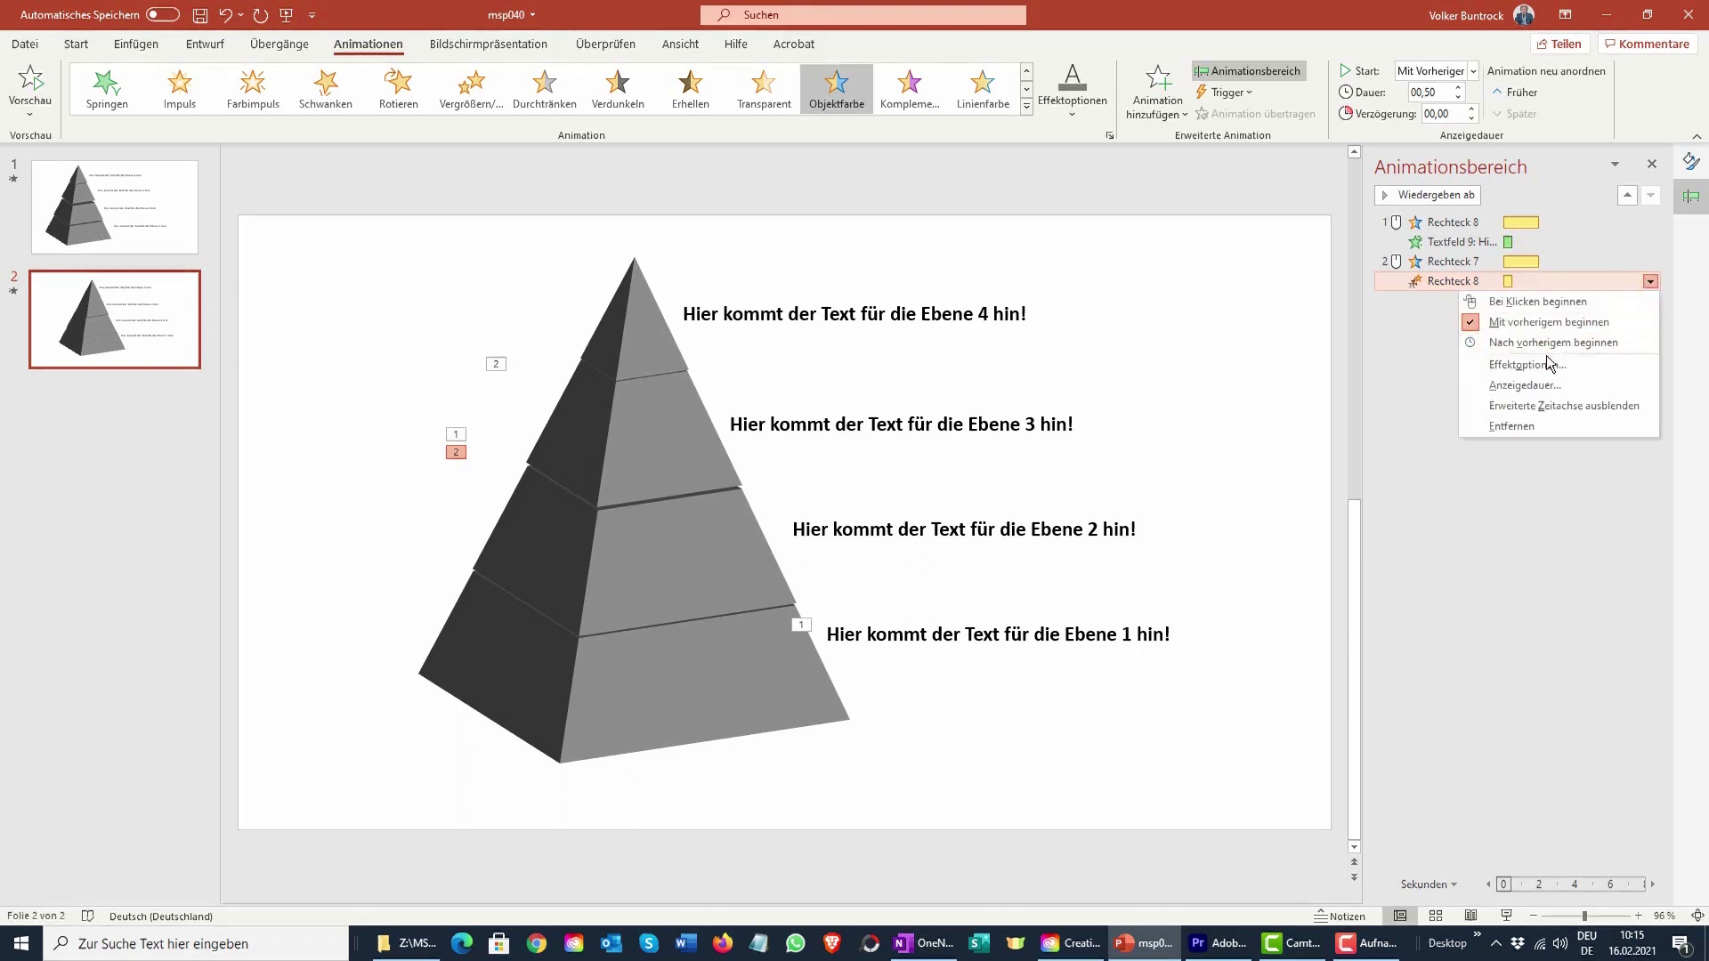
click(1528, 386)
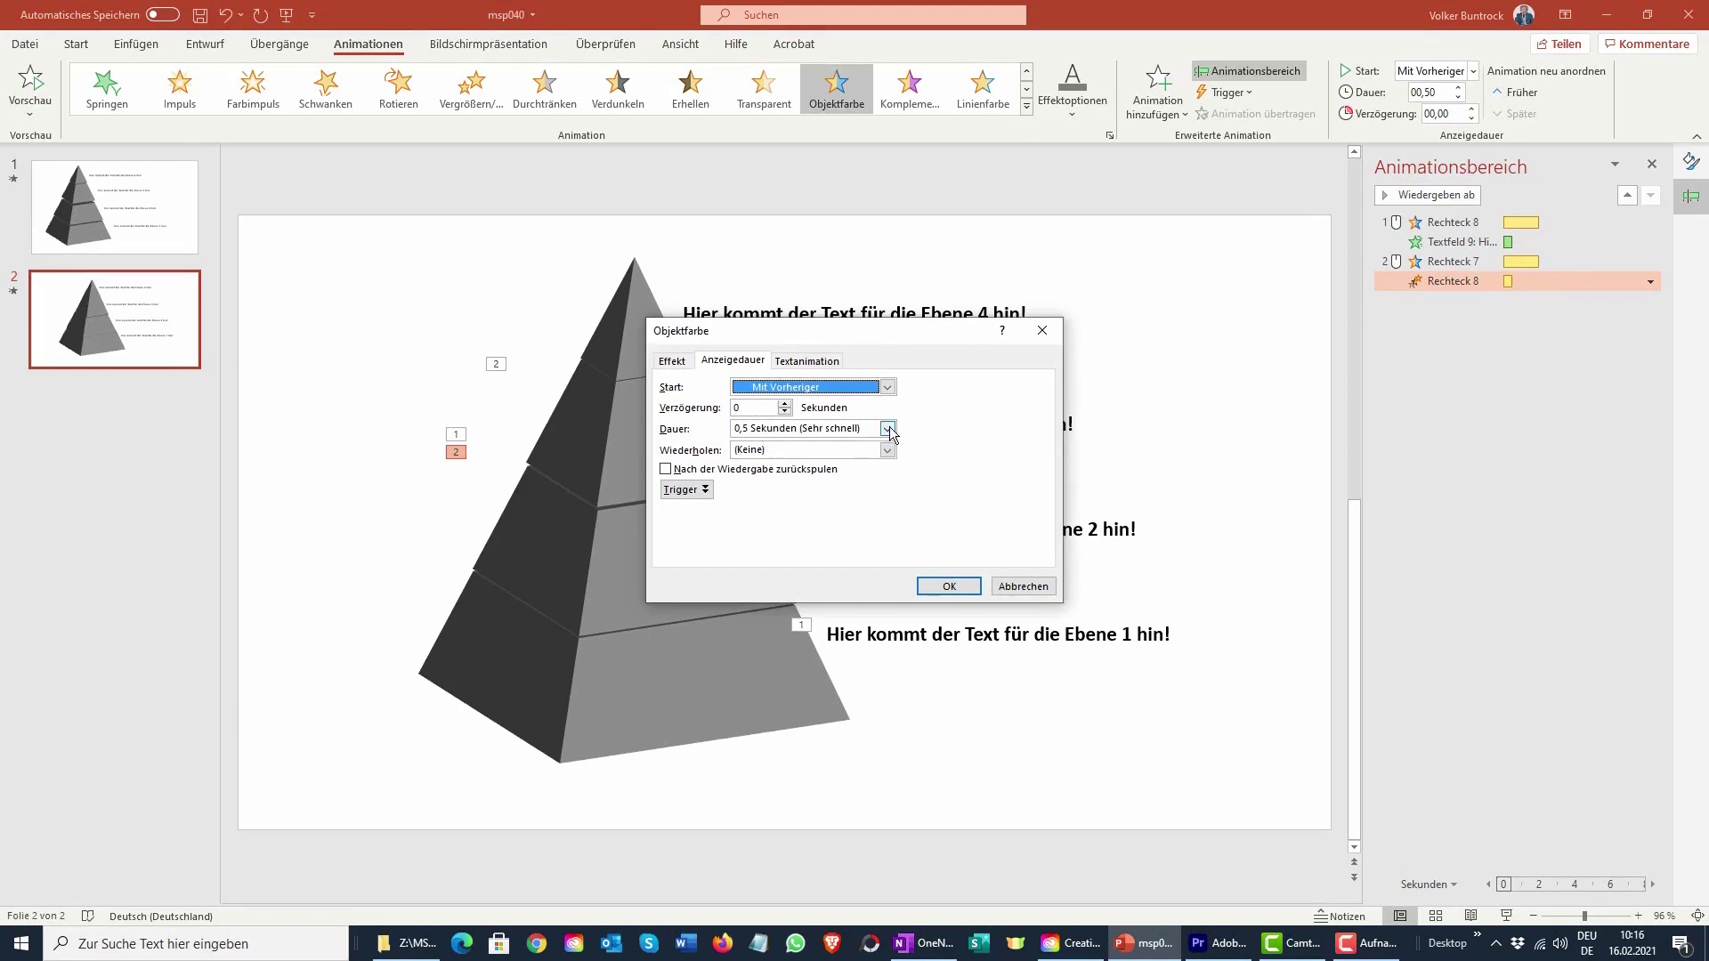
click(887, 429)
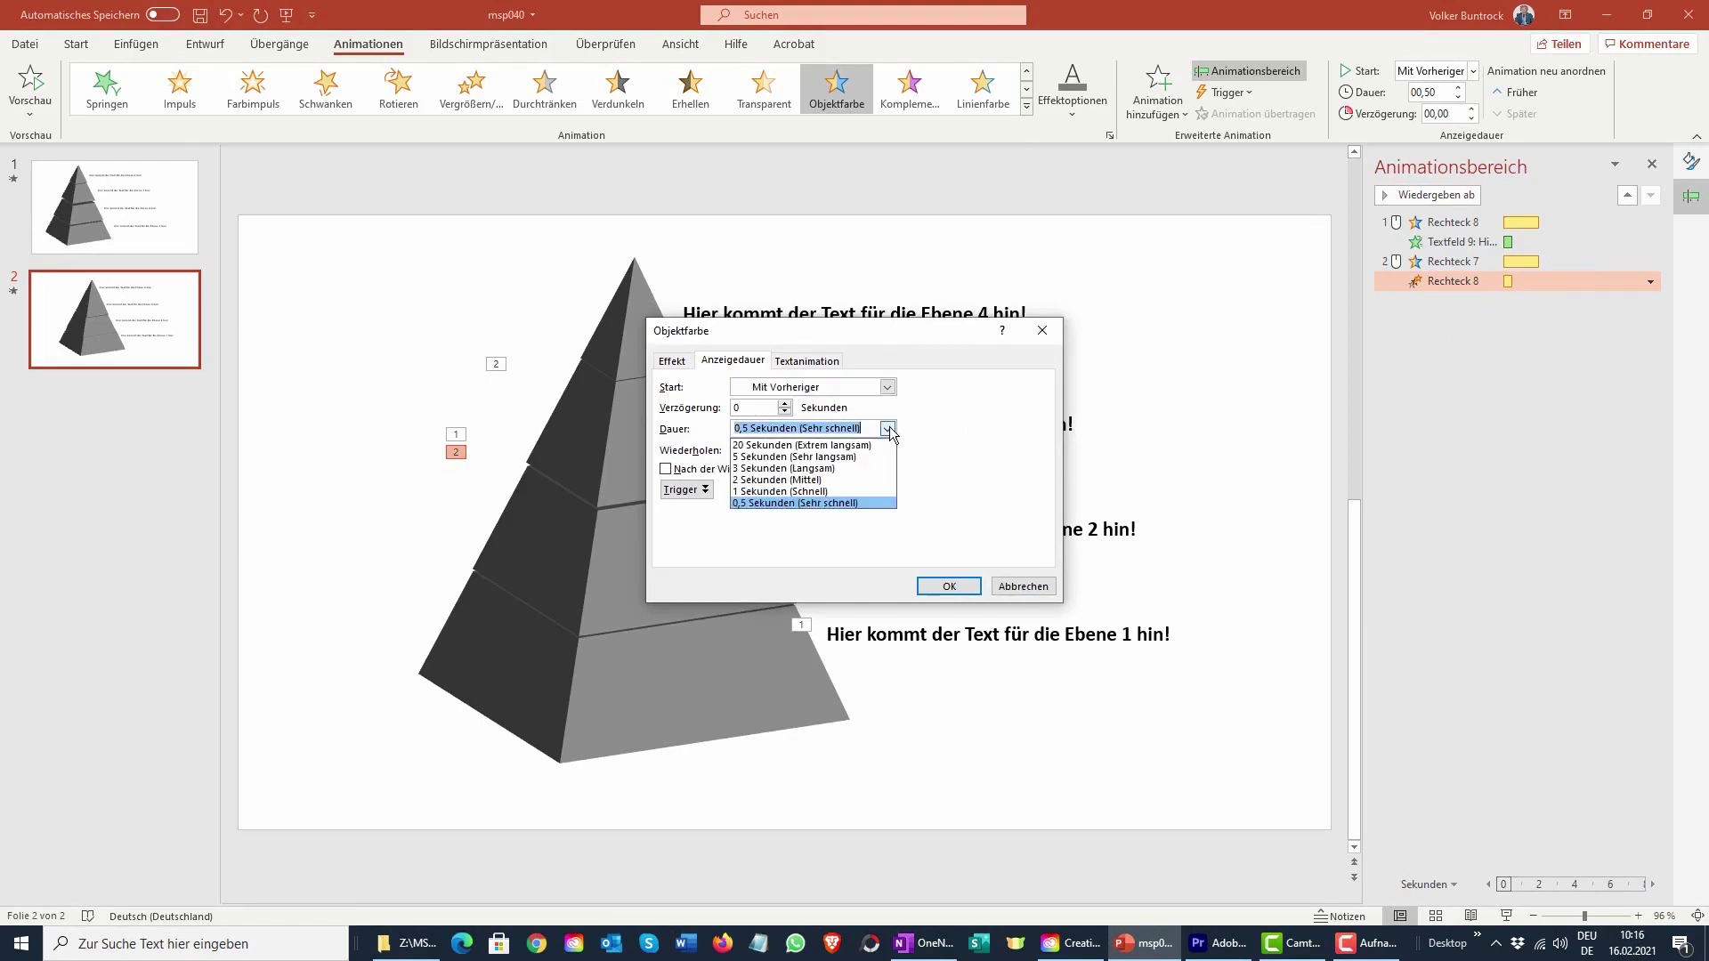
click(804, 492)
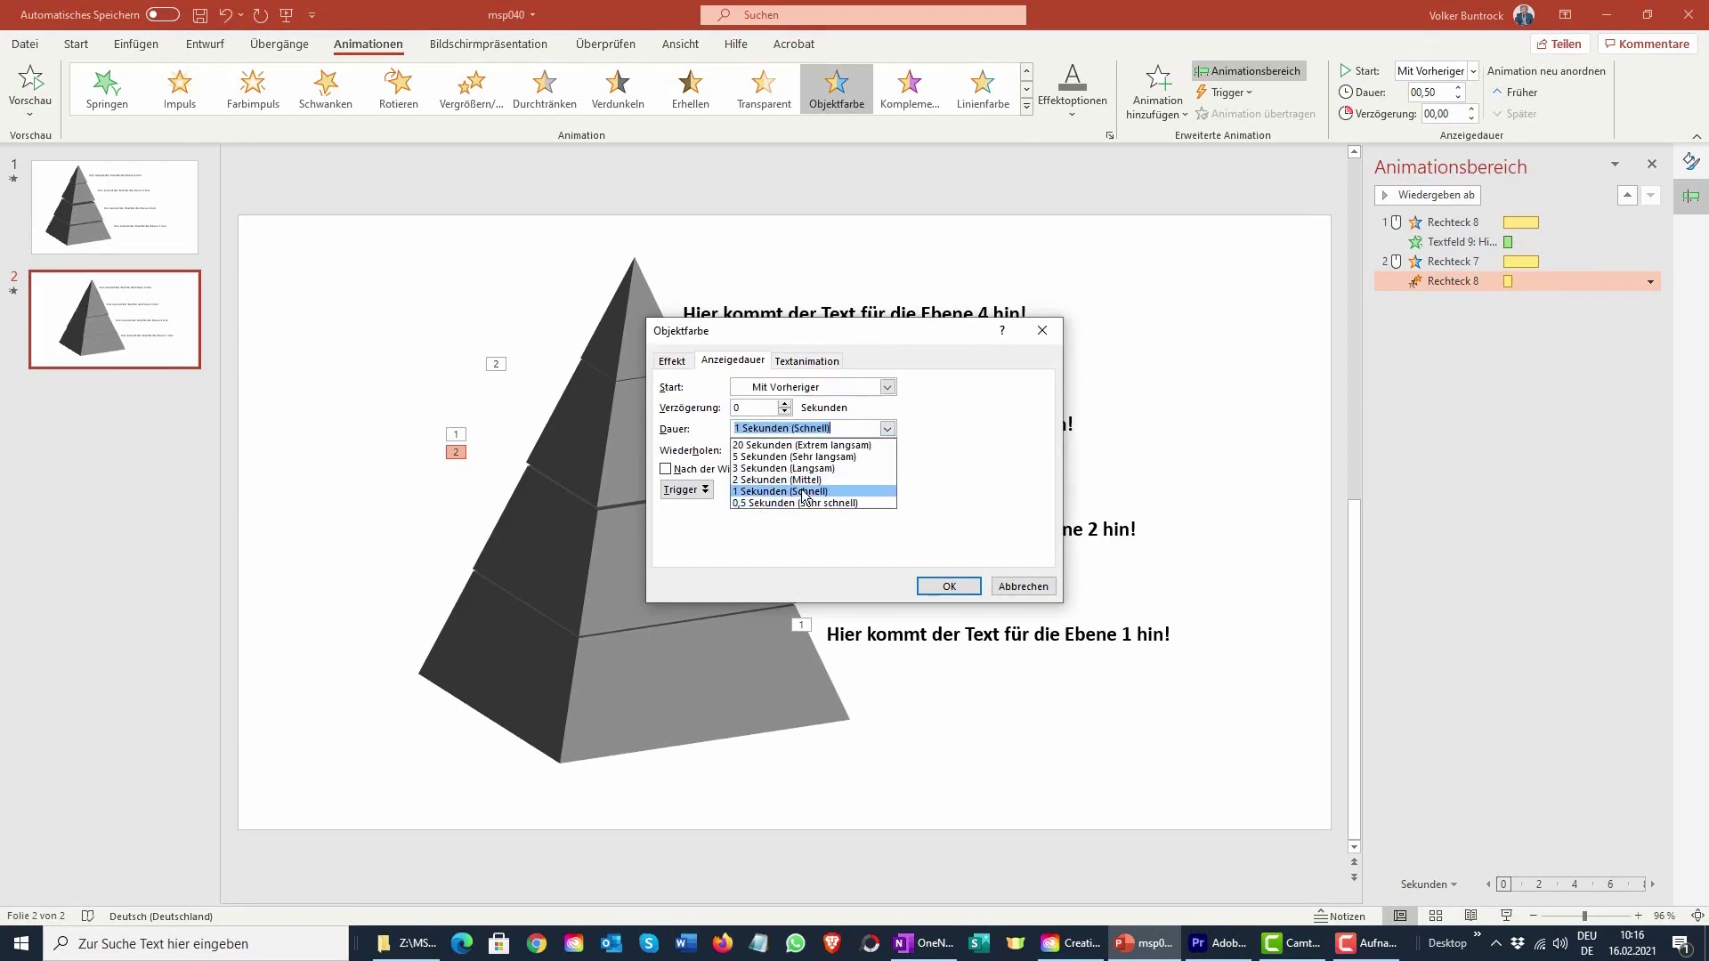
click(947, 588)
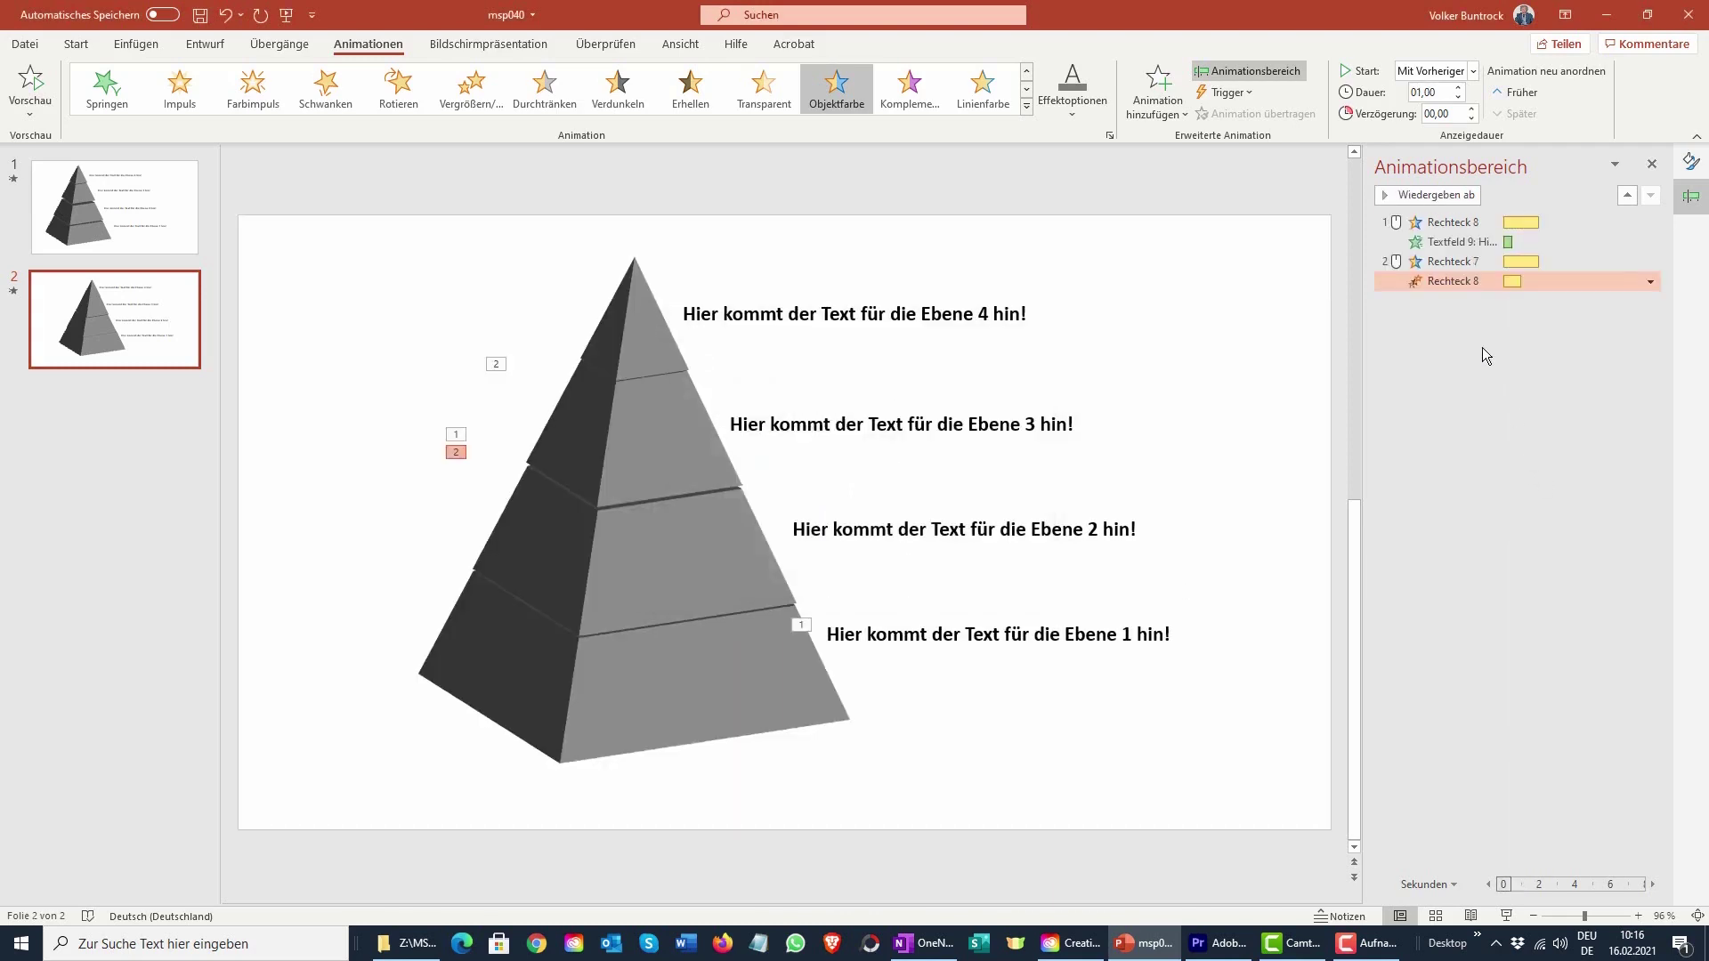
drag(1455, 281, 1455, 267)
- Give the Ebene 2 label a Wischen entrance from the left, starting with the previous effect
click(965, 533)
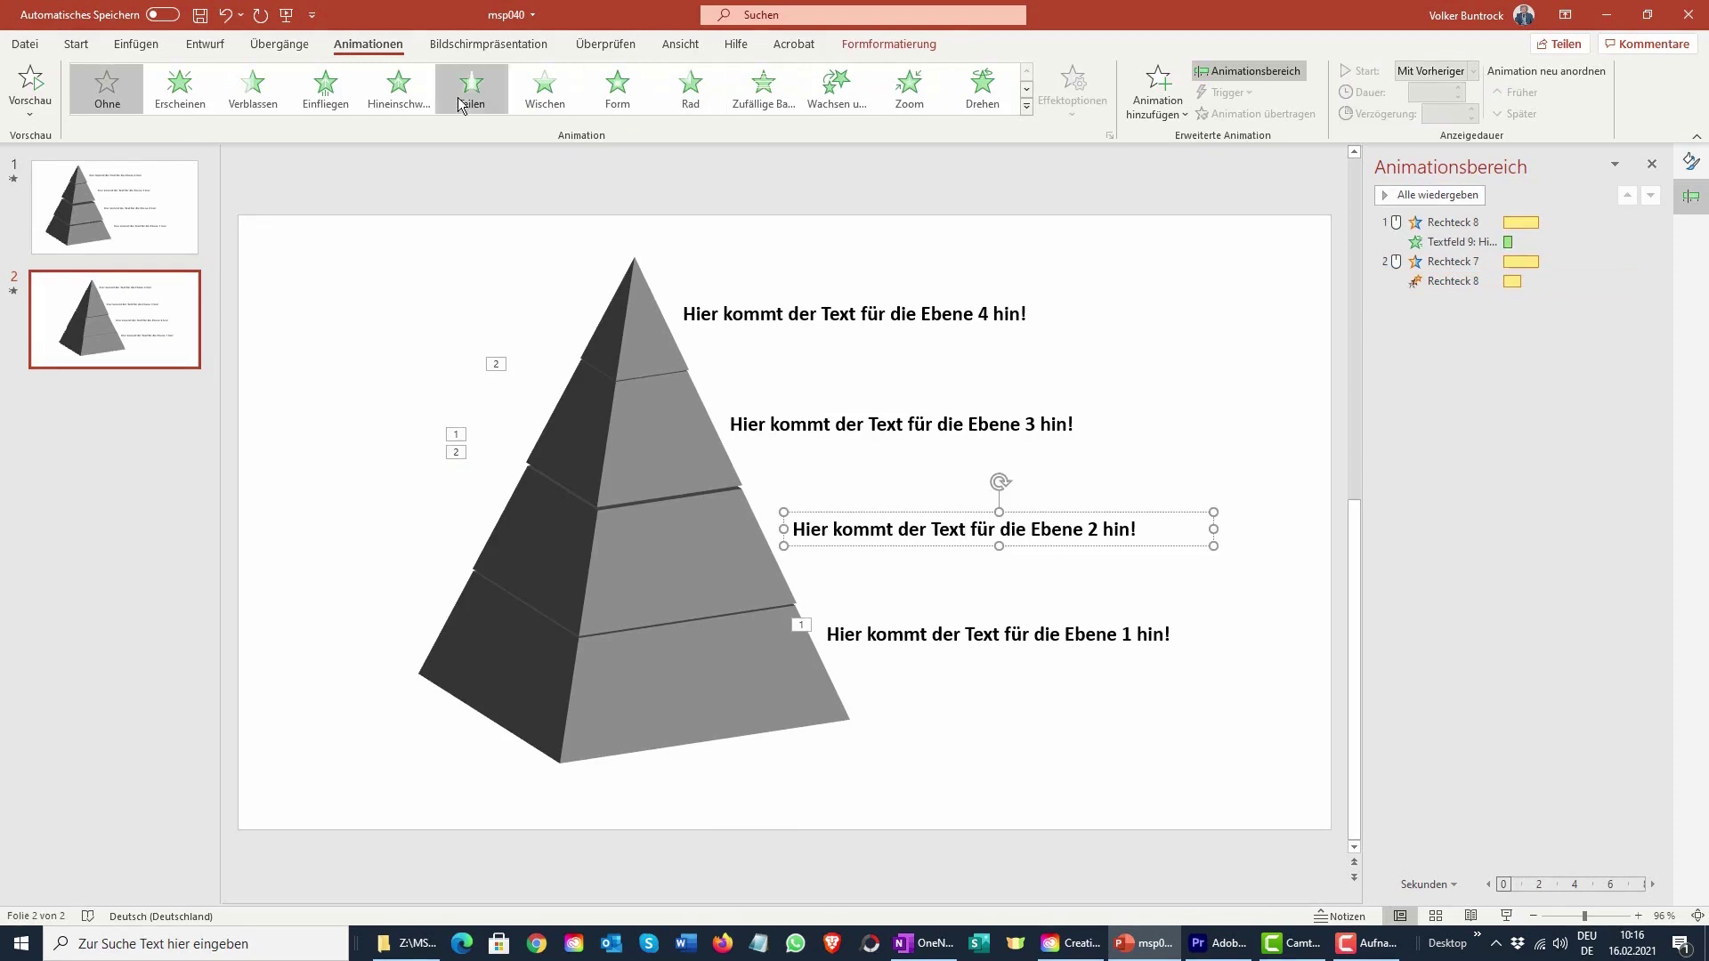
click(547, 87)
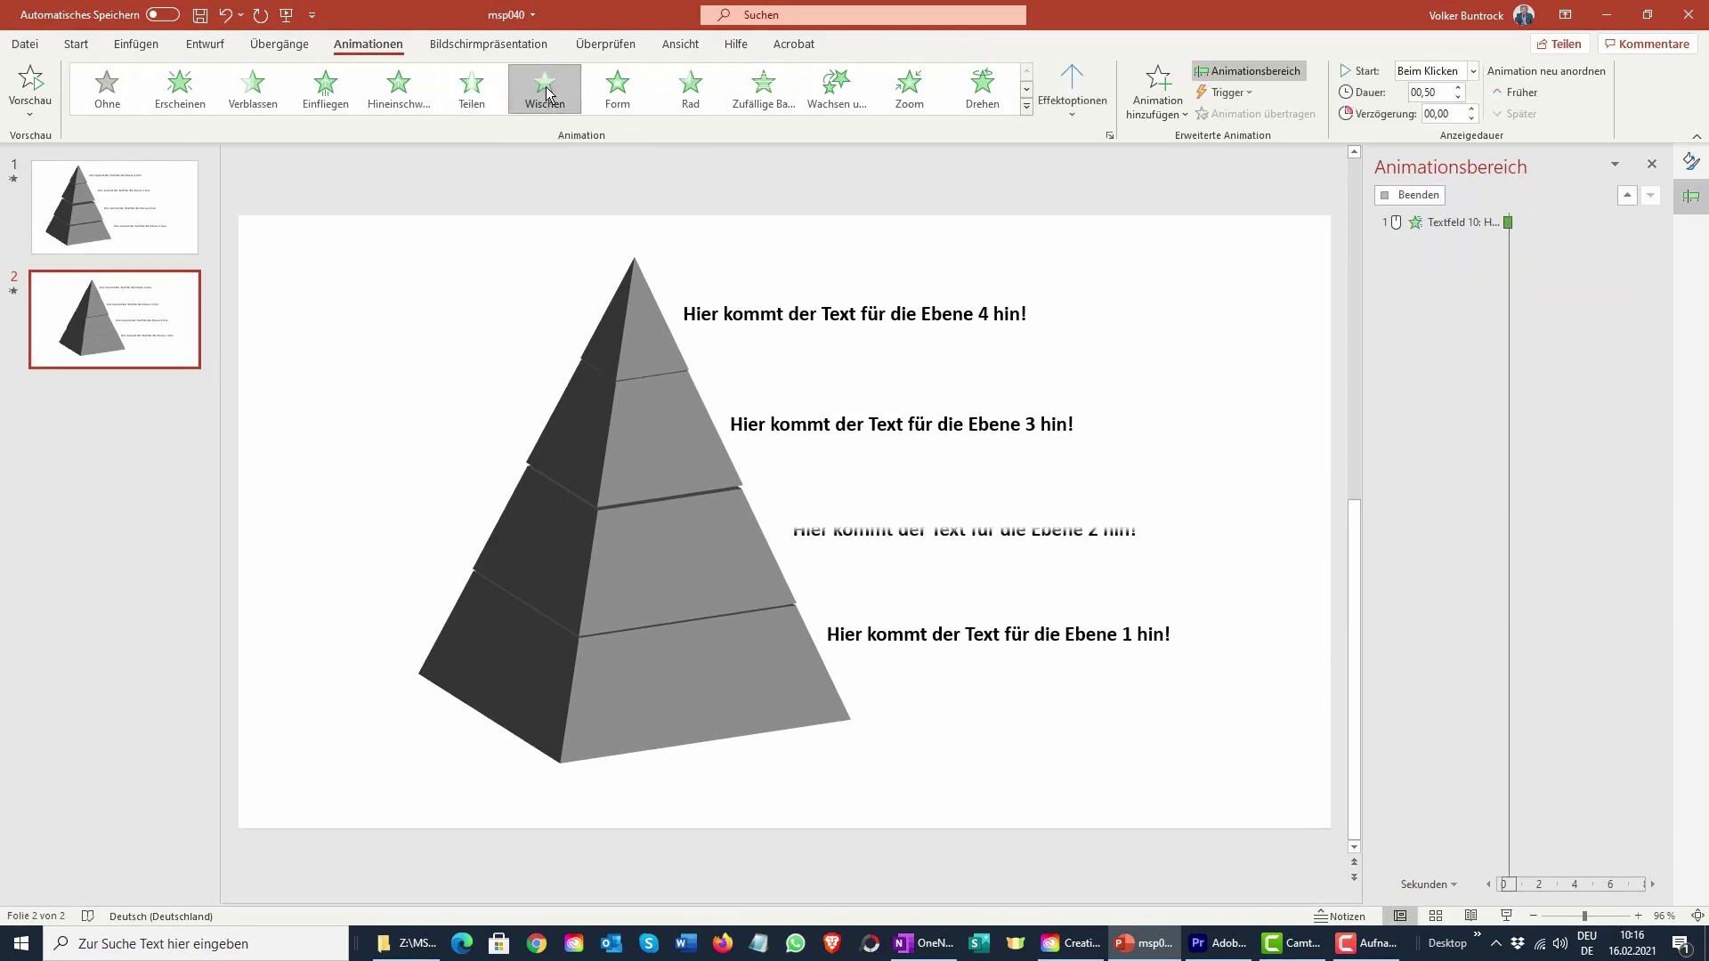
click(1085, 109)
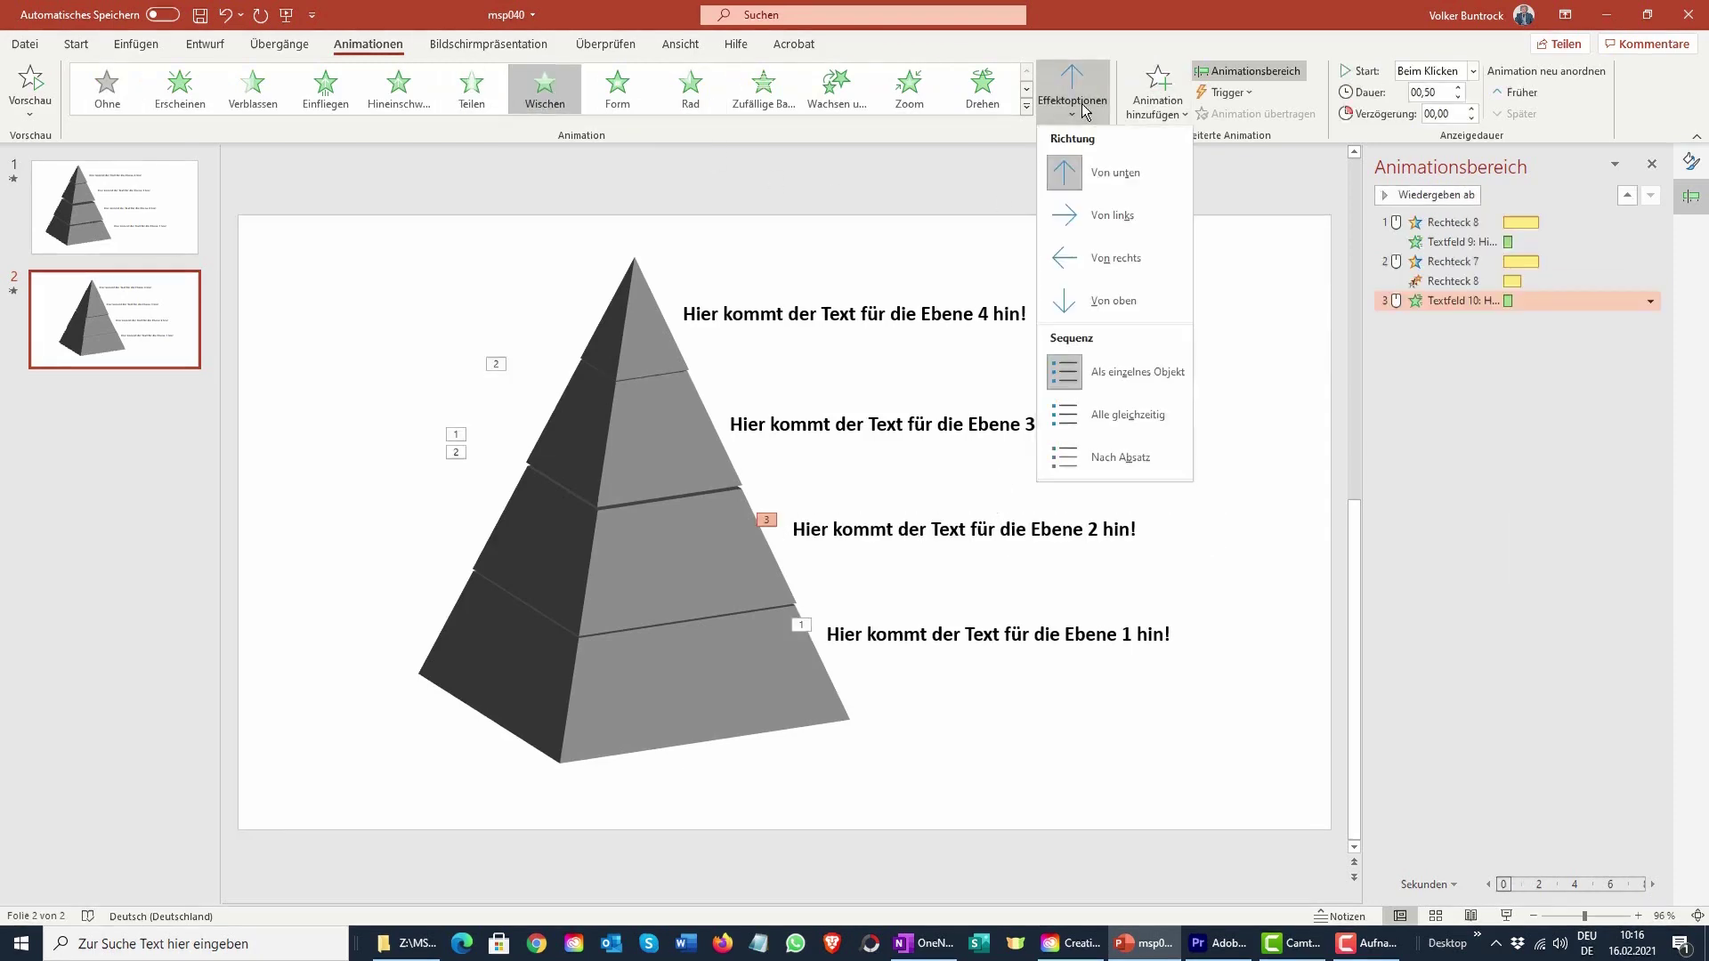
click(1109, 223)
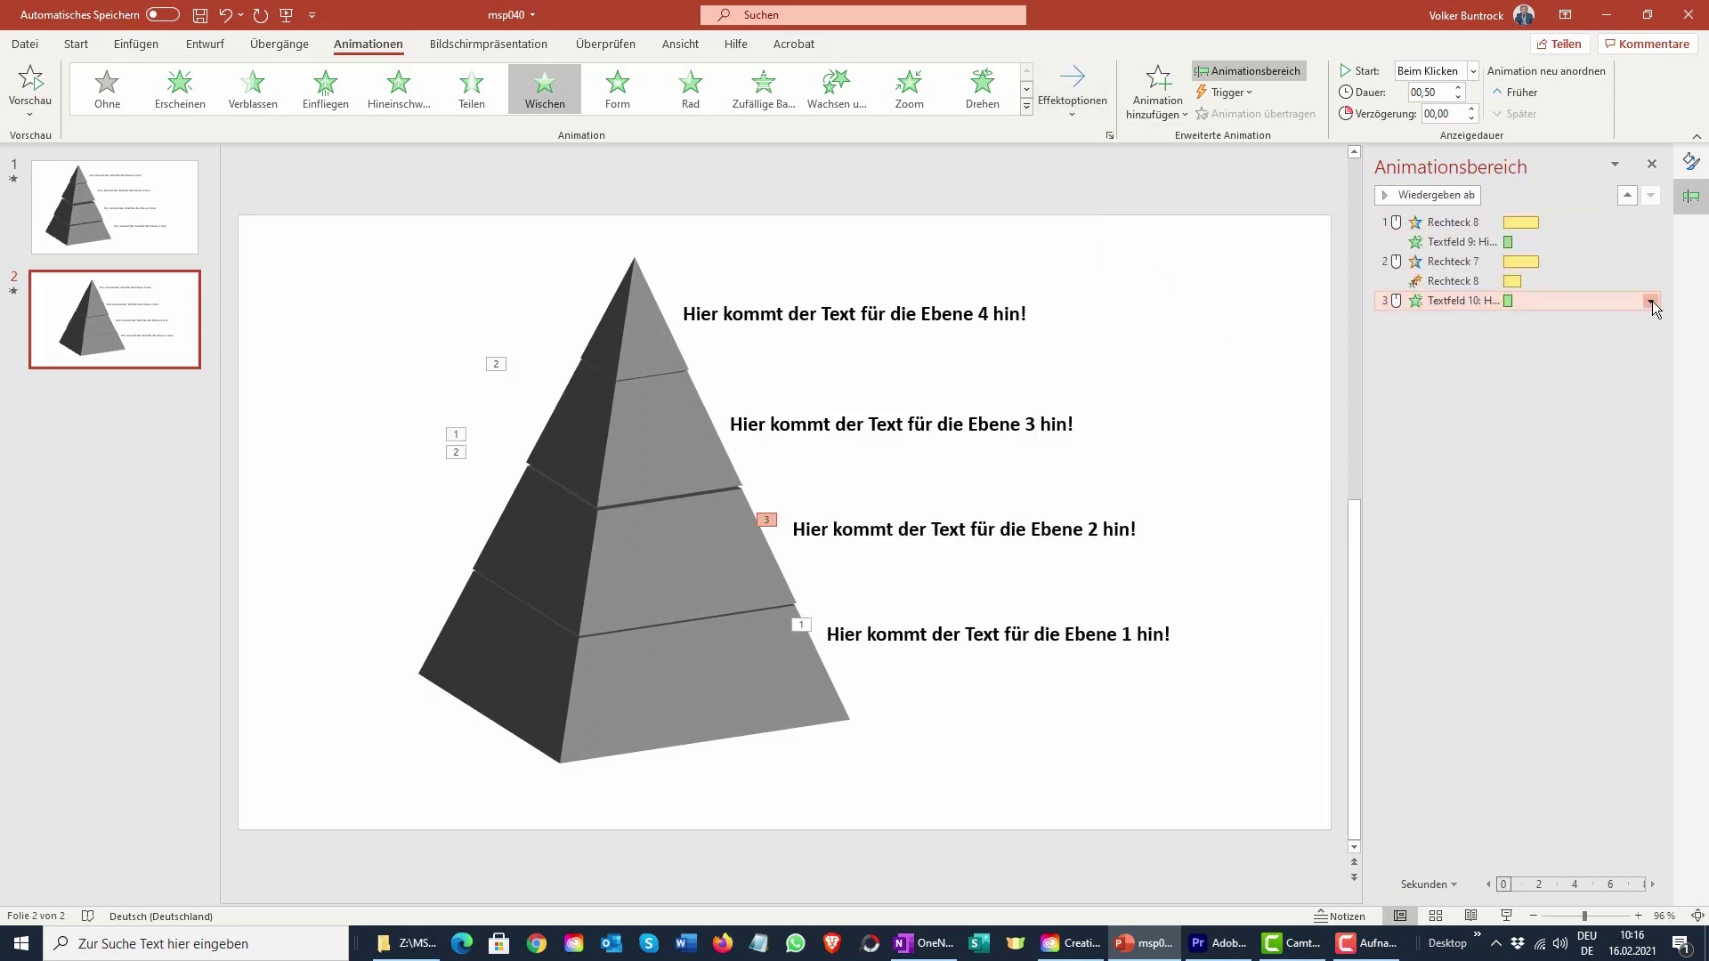
click(1652, 301)
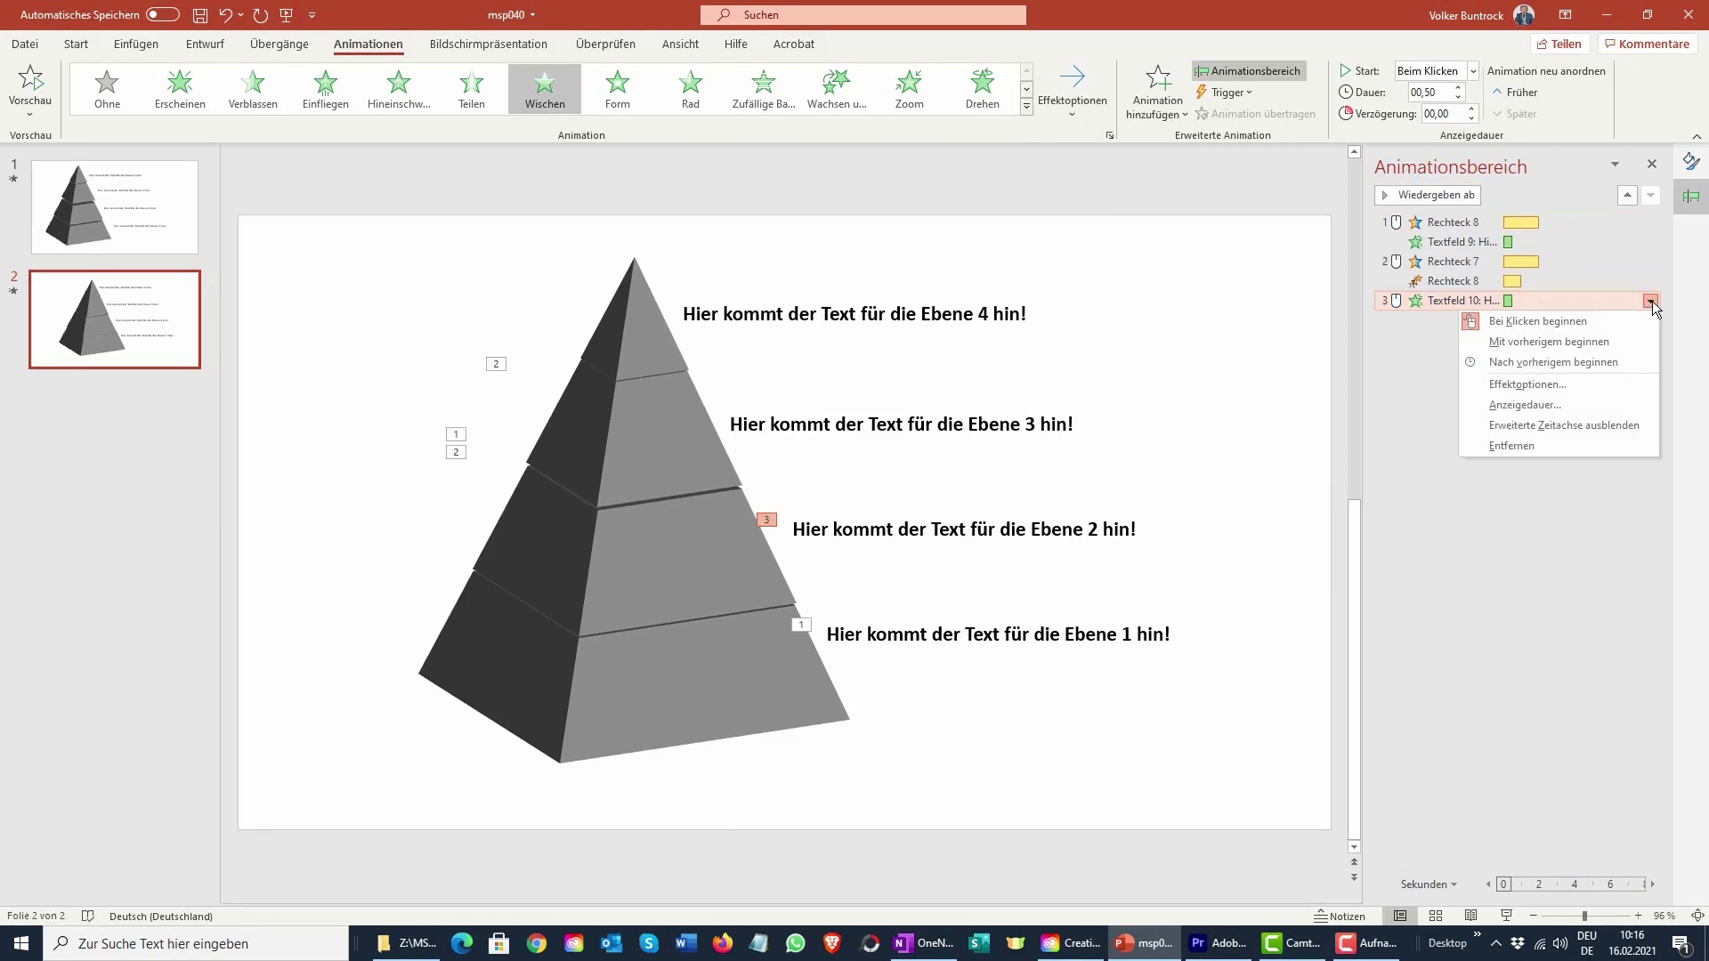
click(1564, 343)
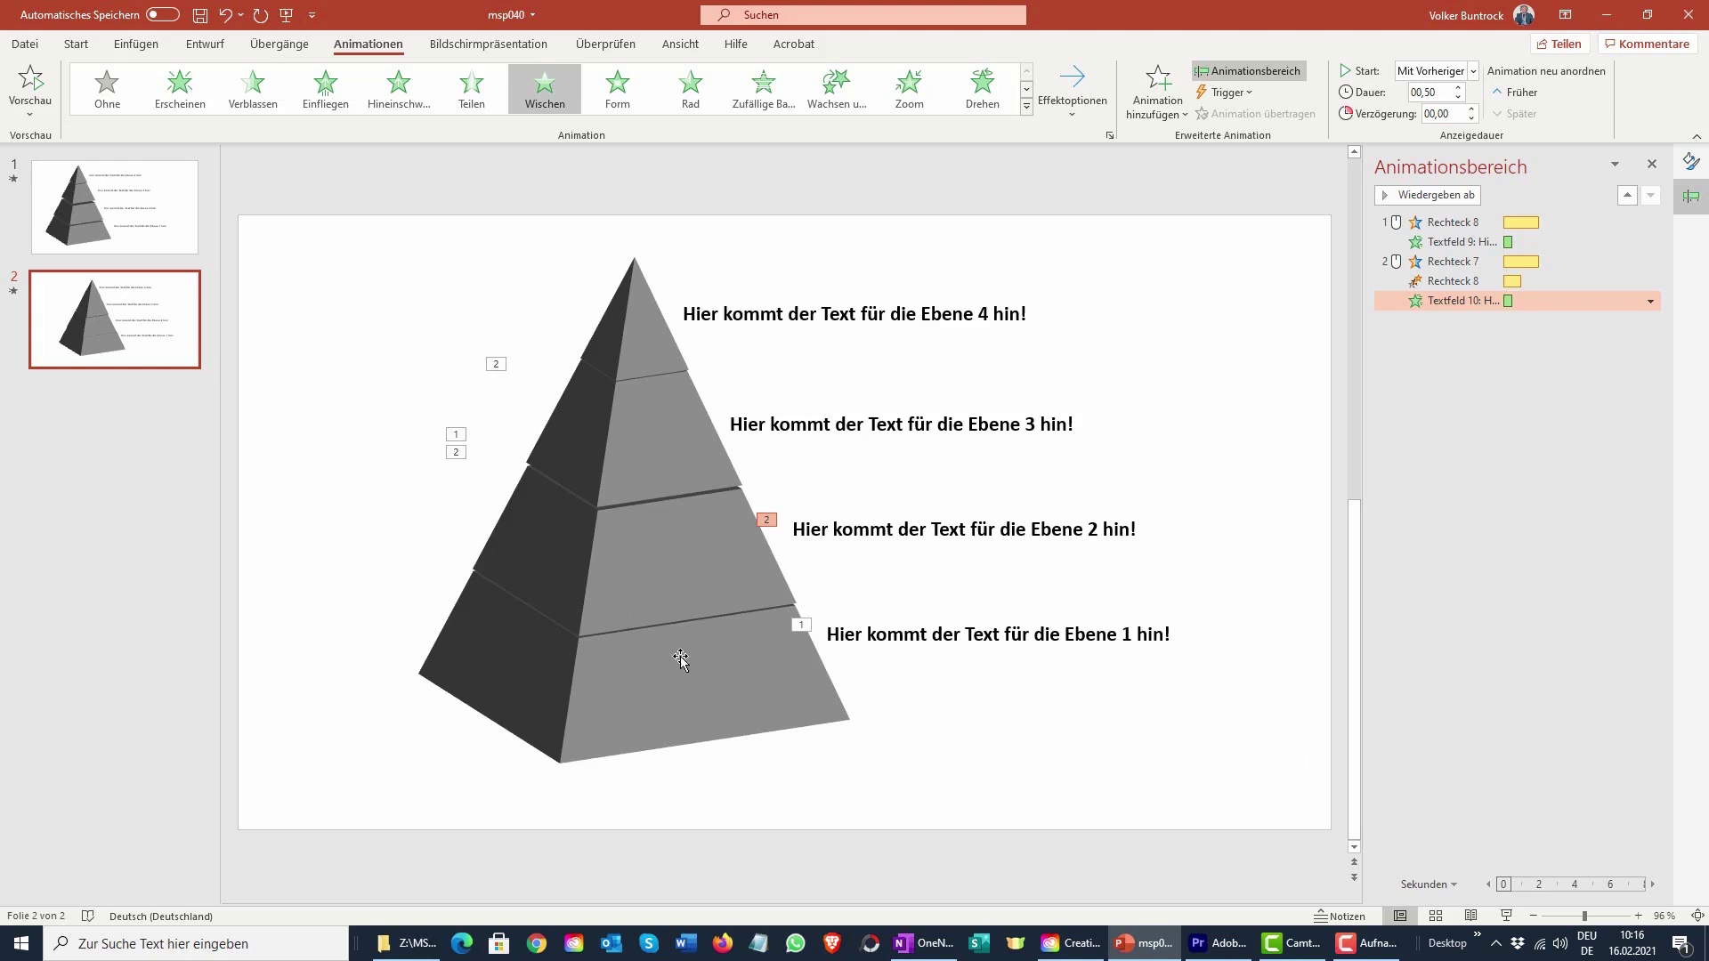
click(670, 454)
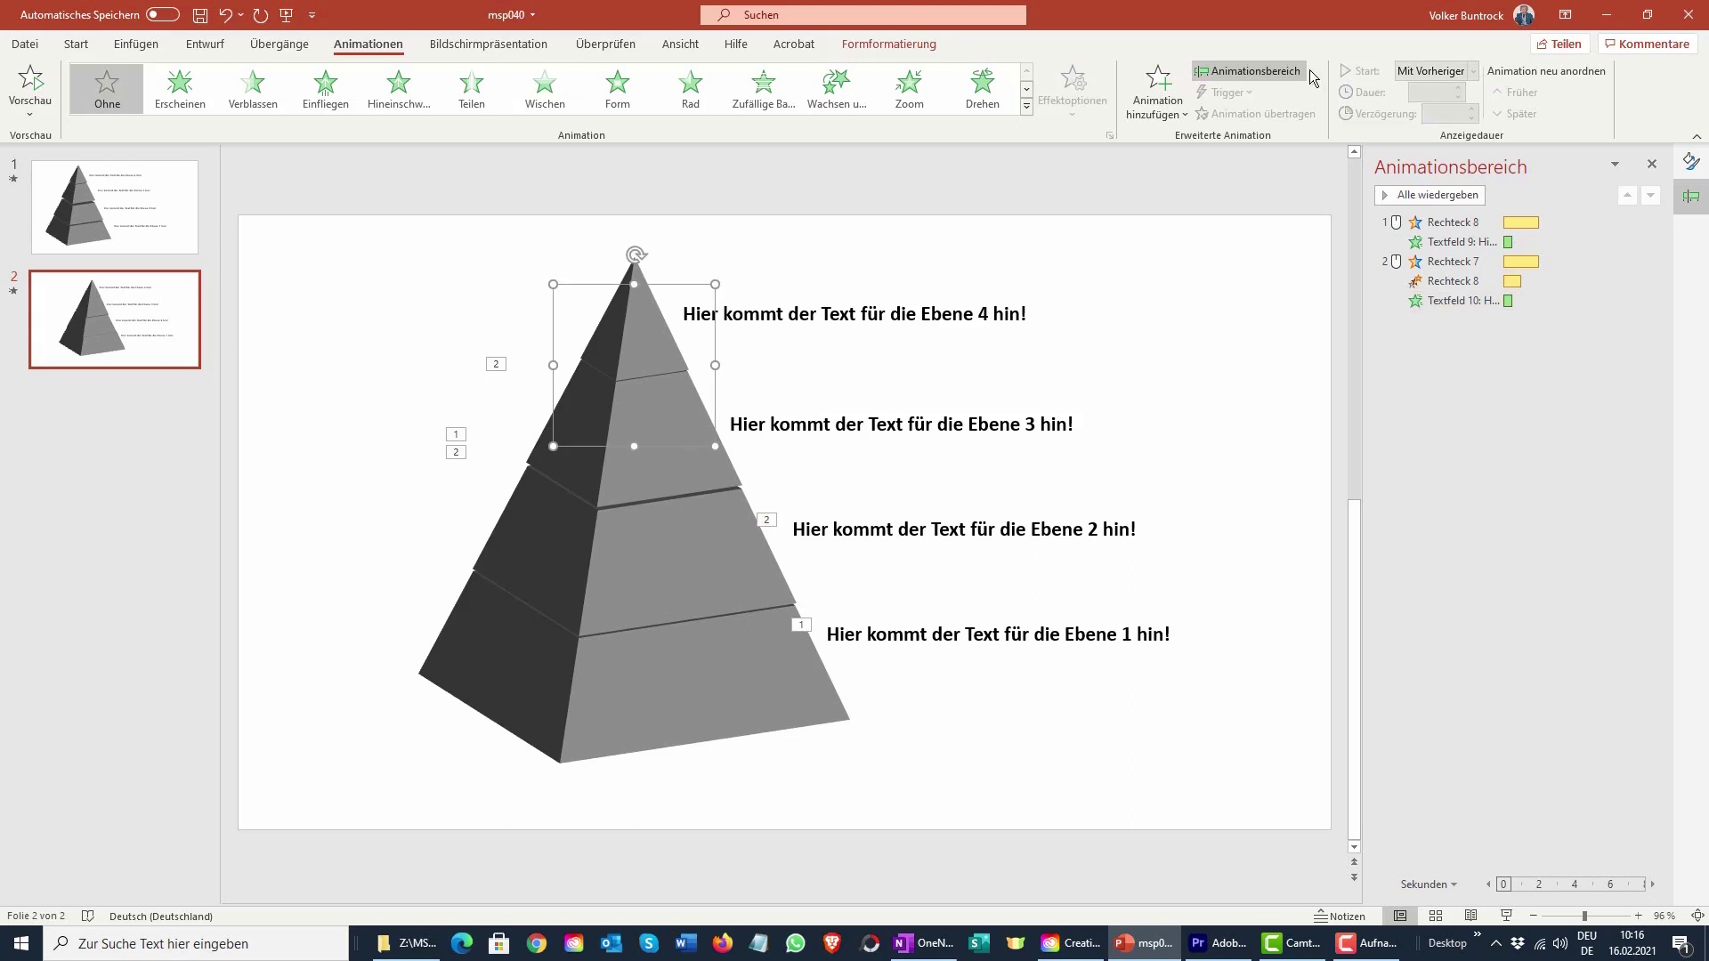
- Apply a Füllfarbe emphasis with green (Grün) colour to the third pyramid tier
click(1027, 107)
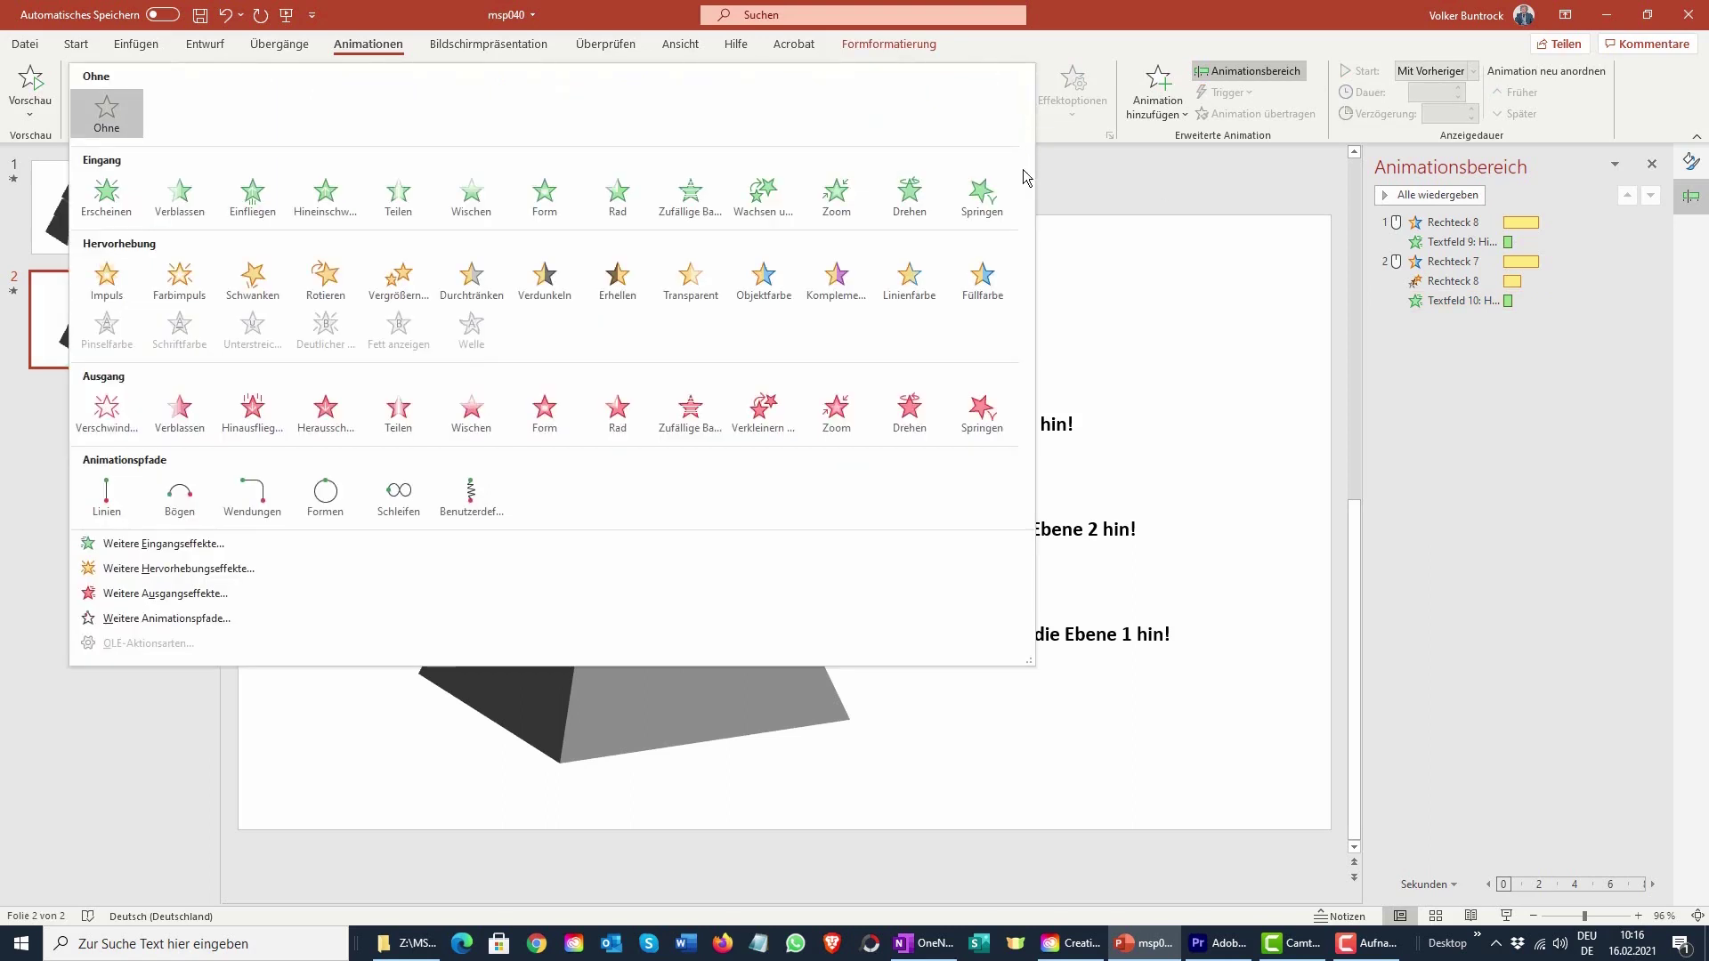
click(983, 278)
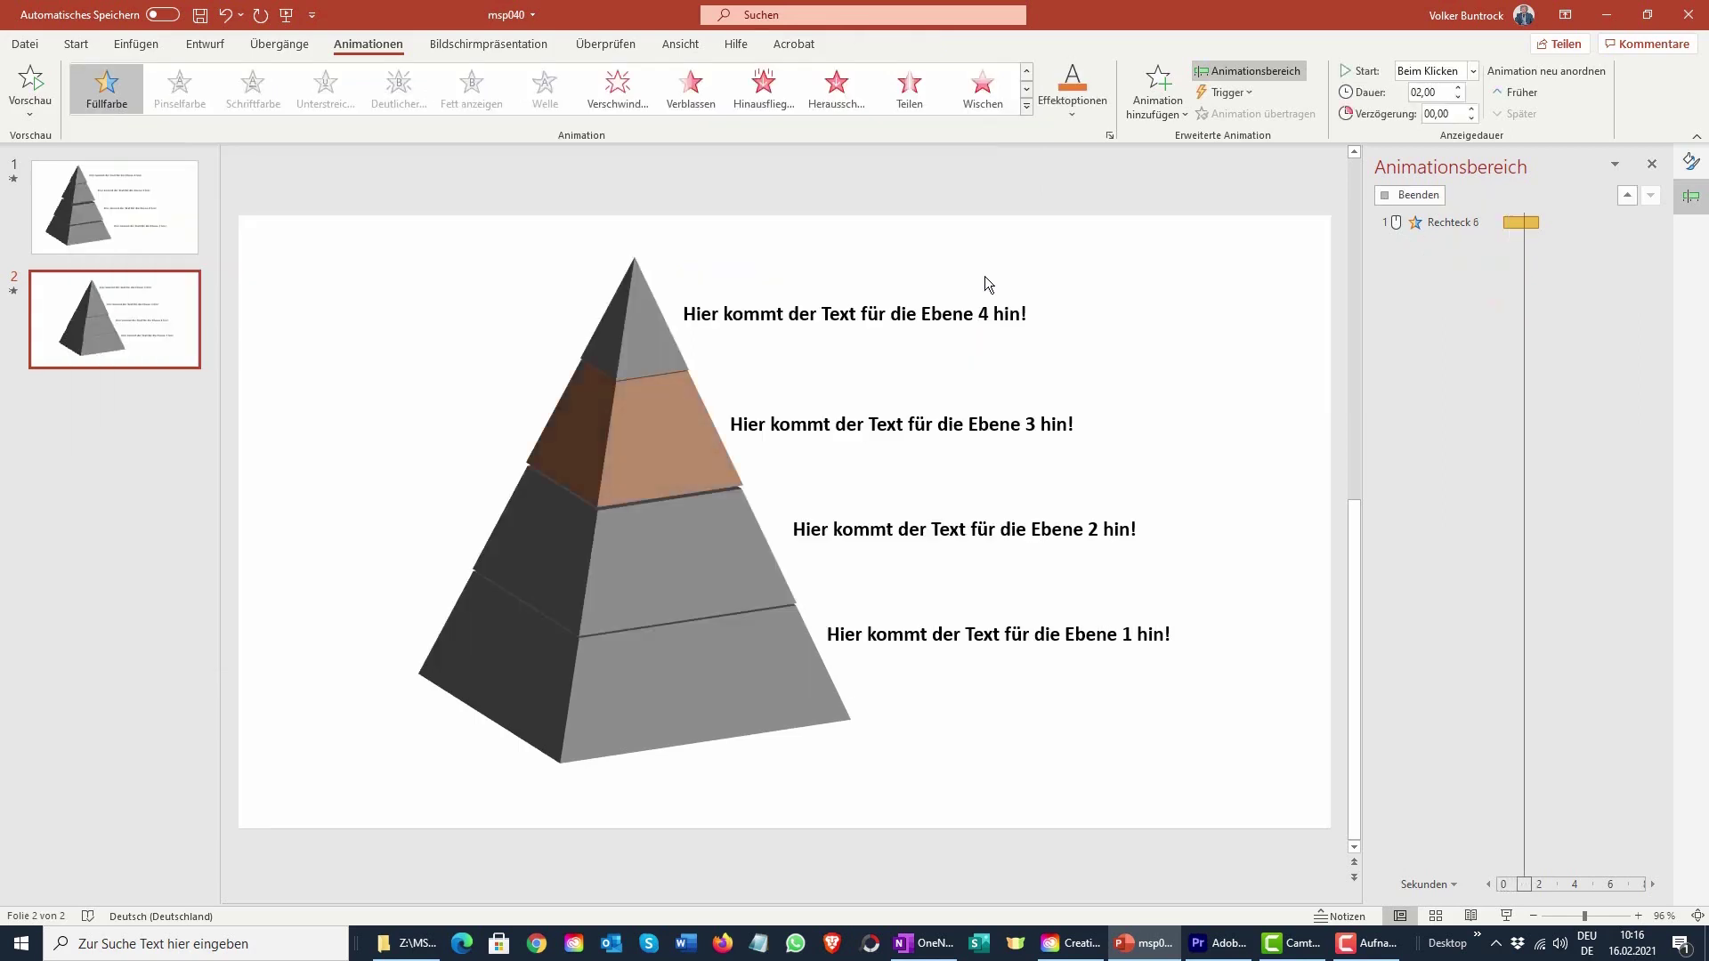
click(1071, 92)
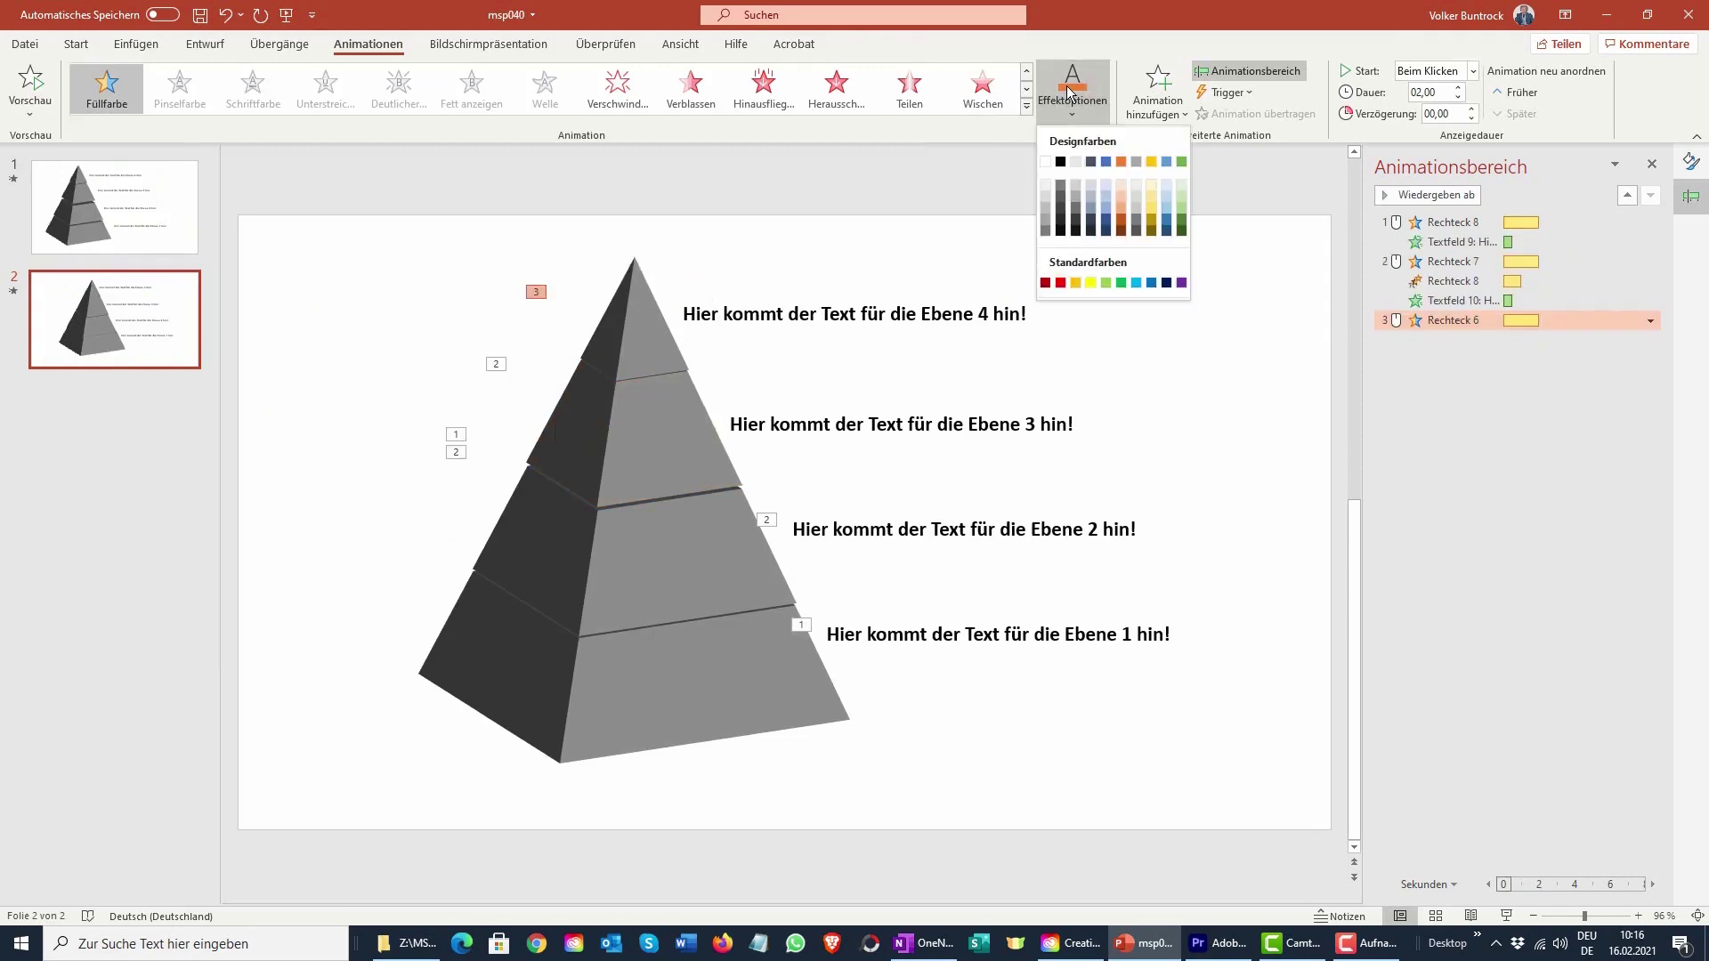
click(1120, 283)
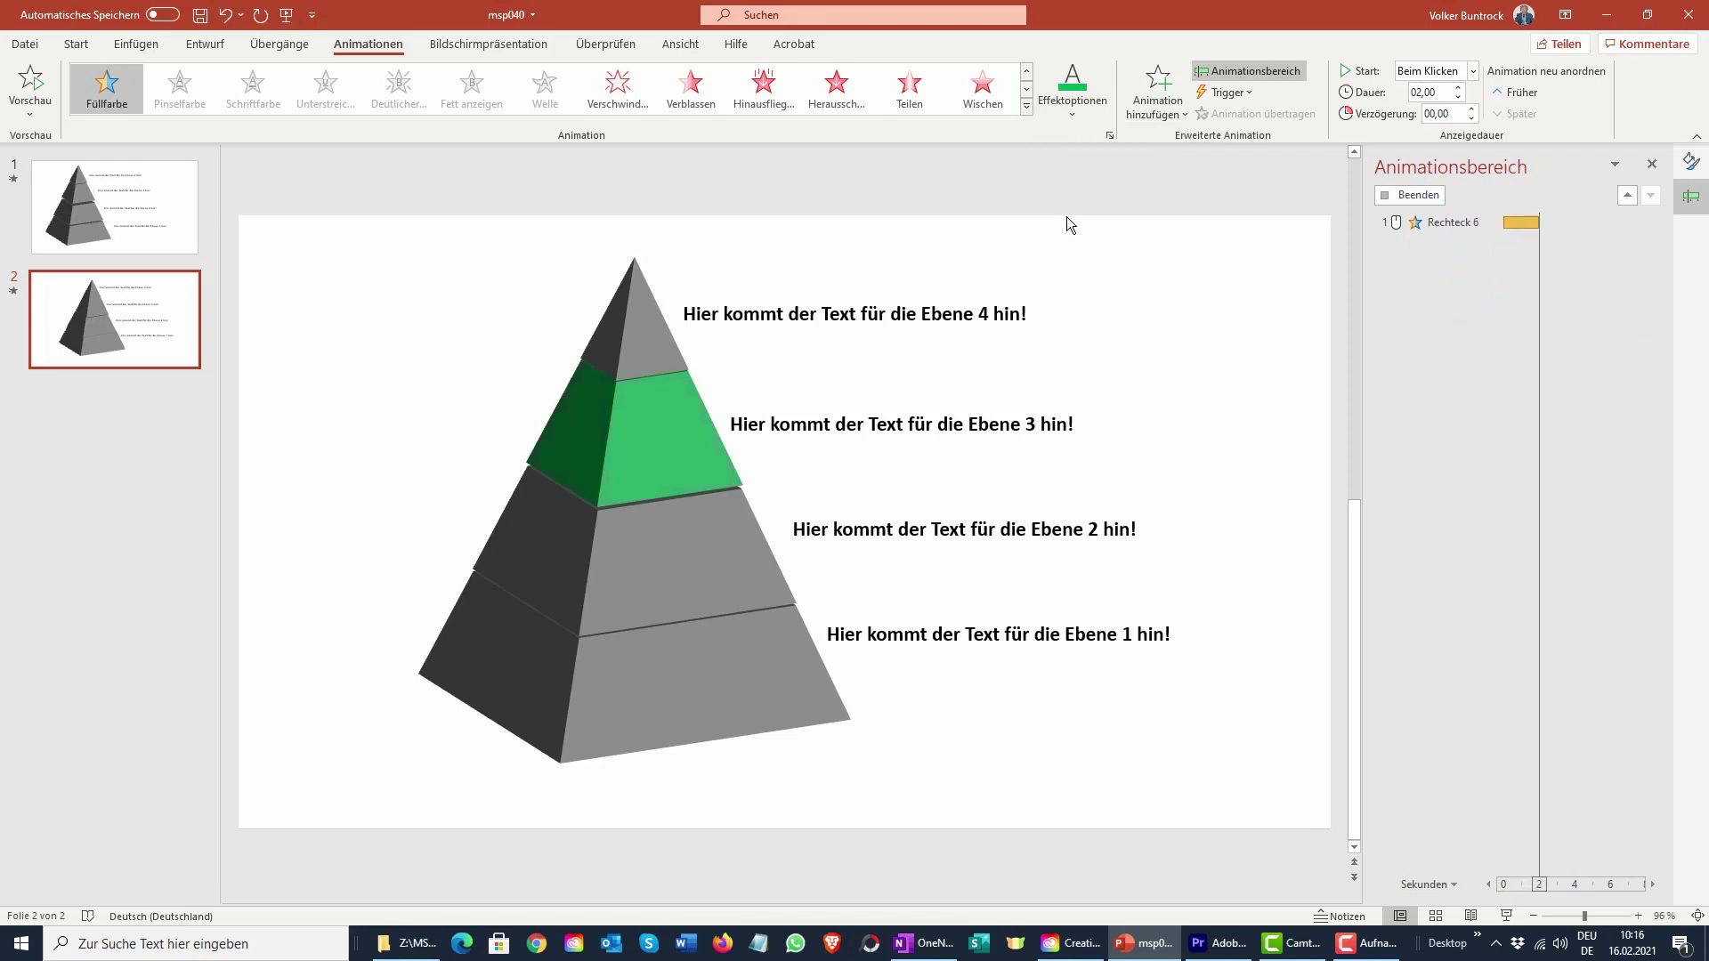
click(689, 545)
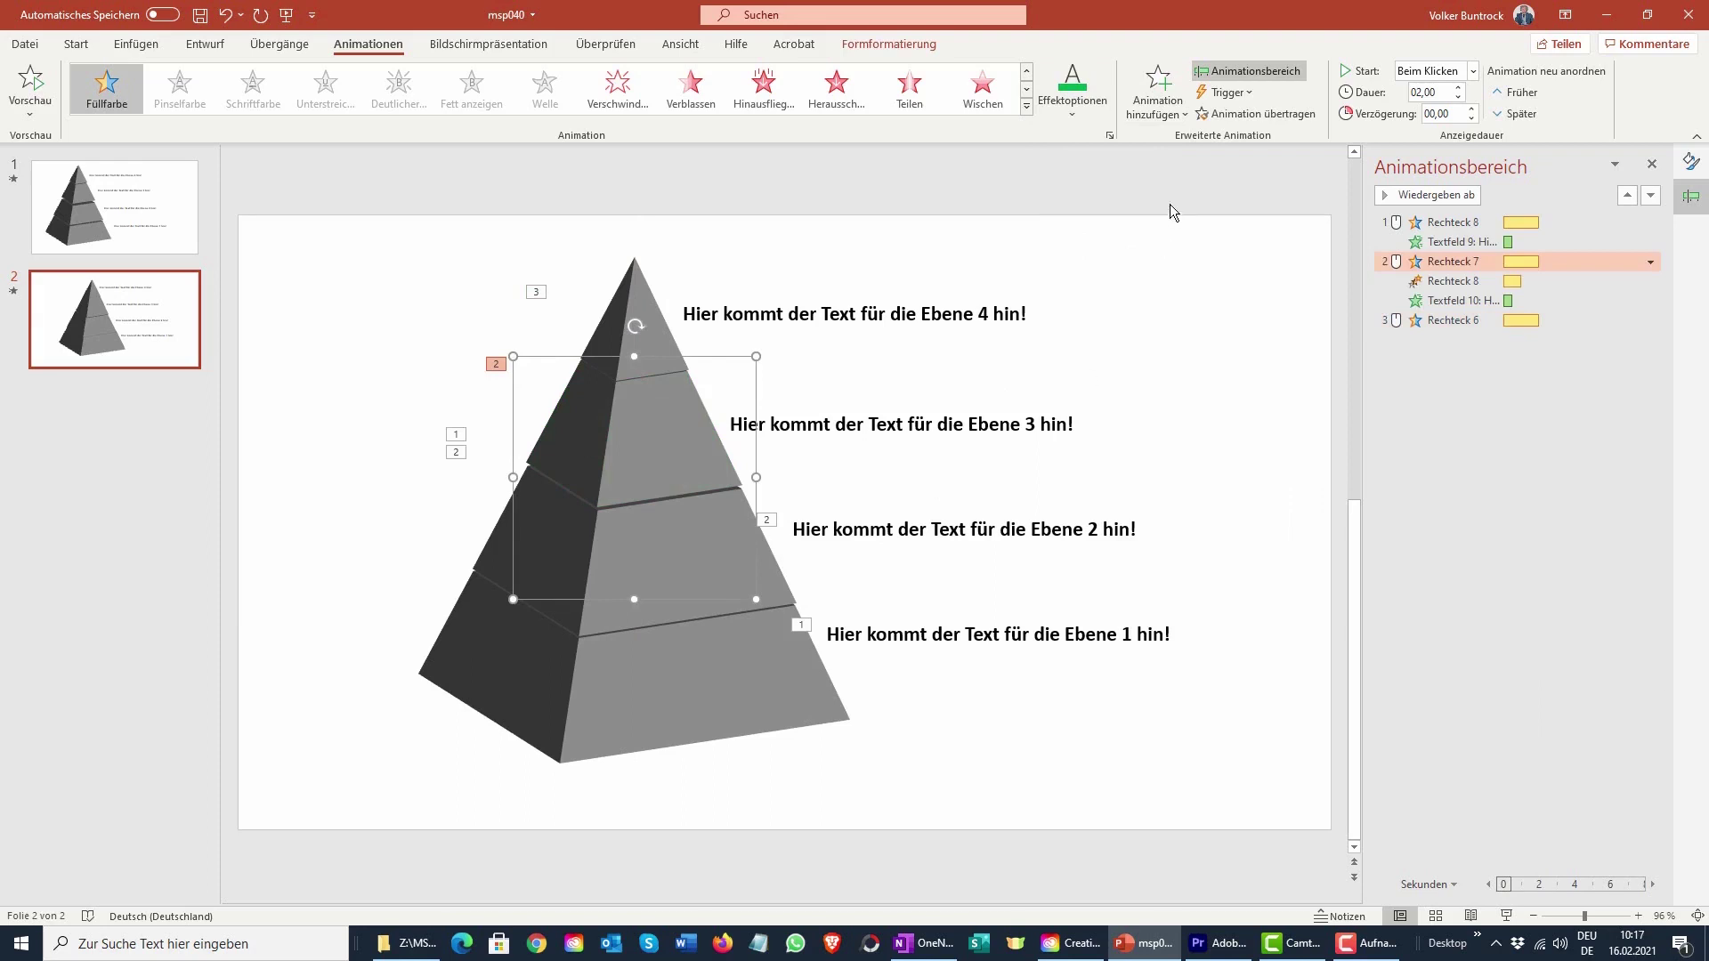
- Add a second grey Füllfarbe emphasis to the level-2 tier, set to Mit vorherigem beginnen
click(1159, 92)
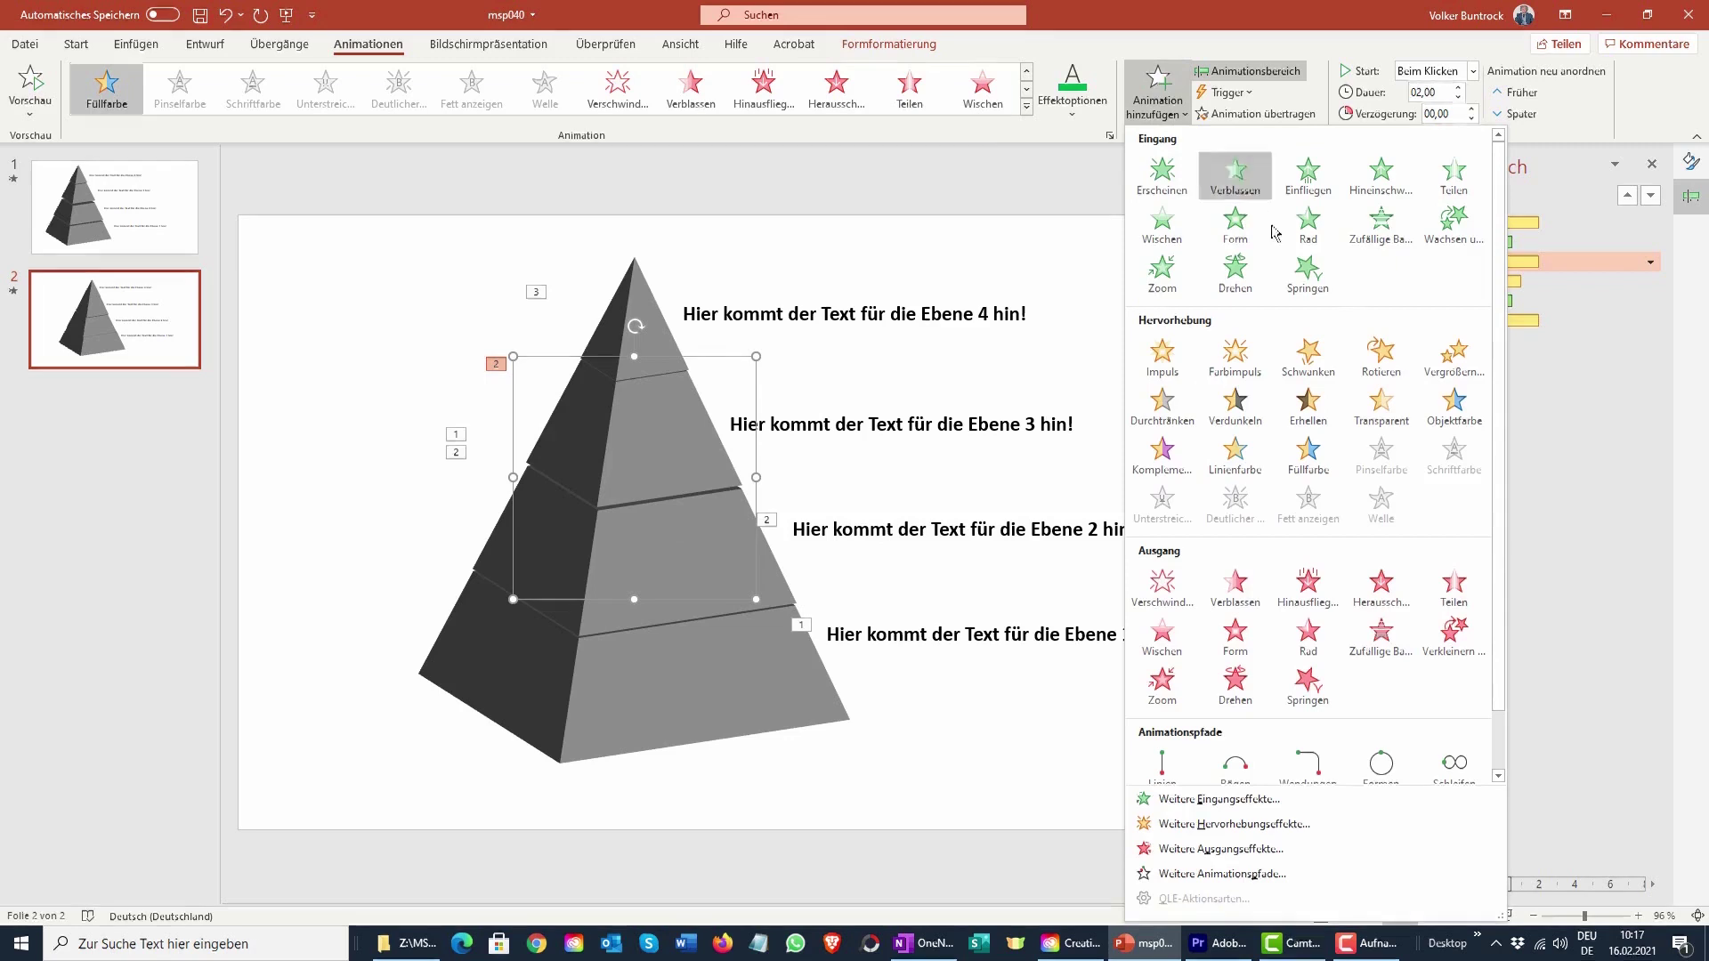
click(1302, 460)
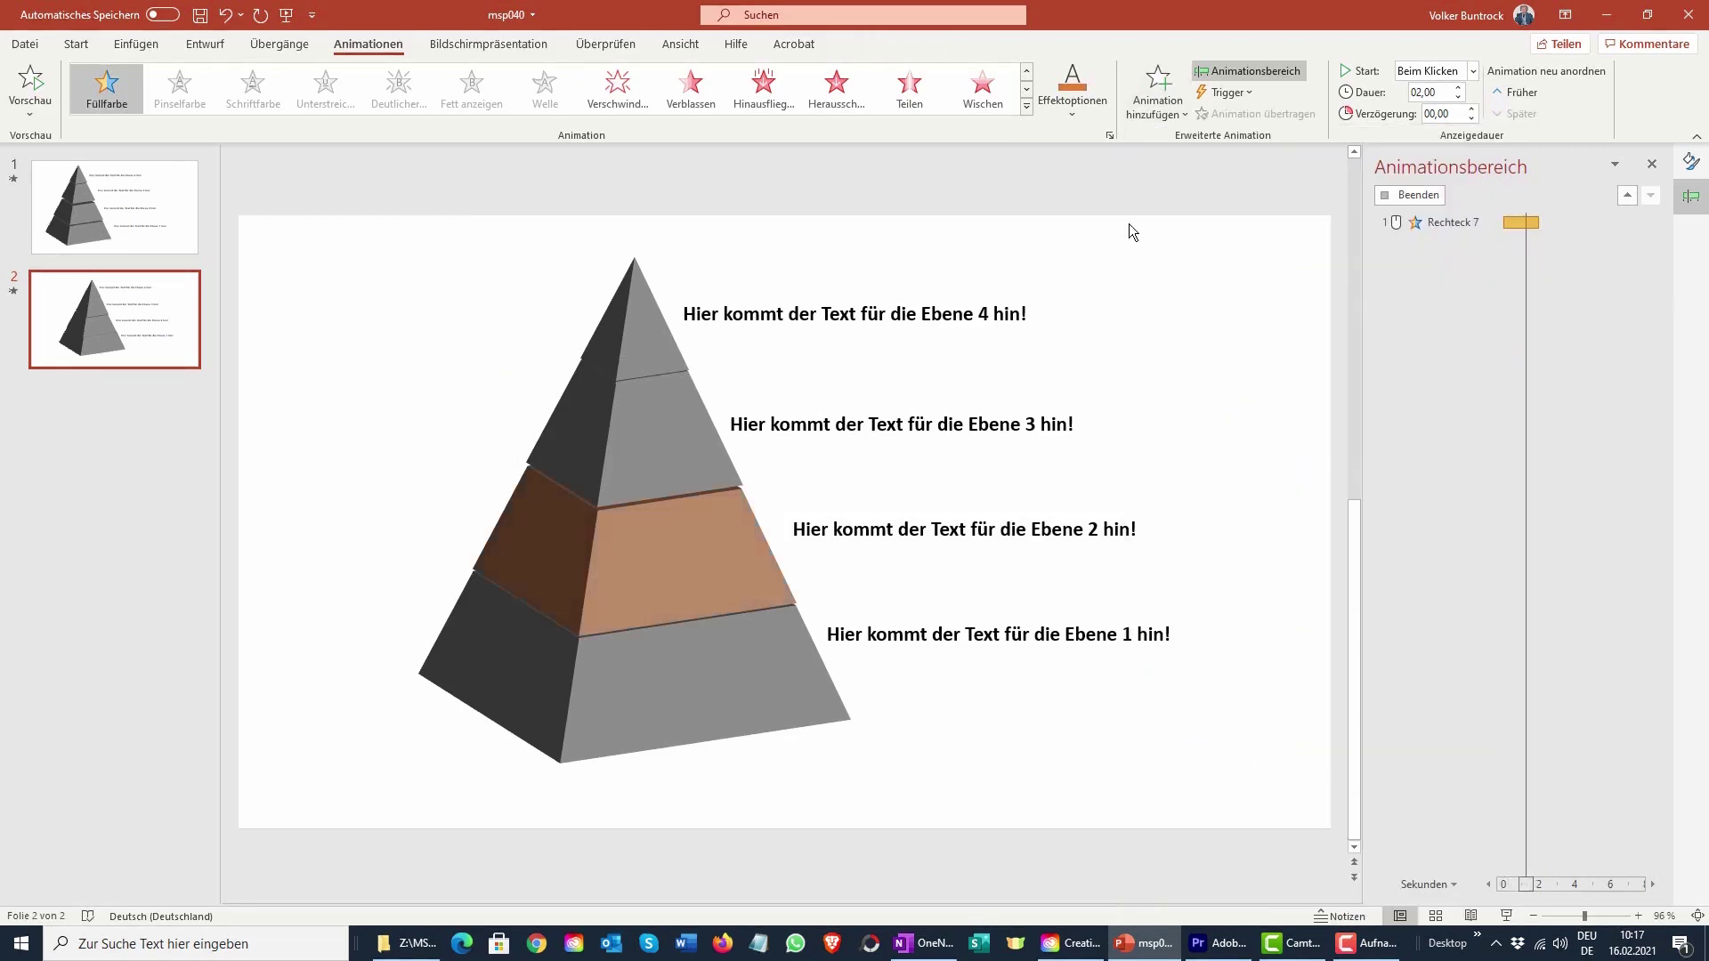
click(1072, 110)
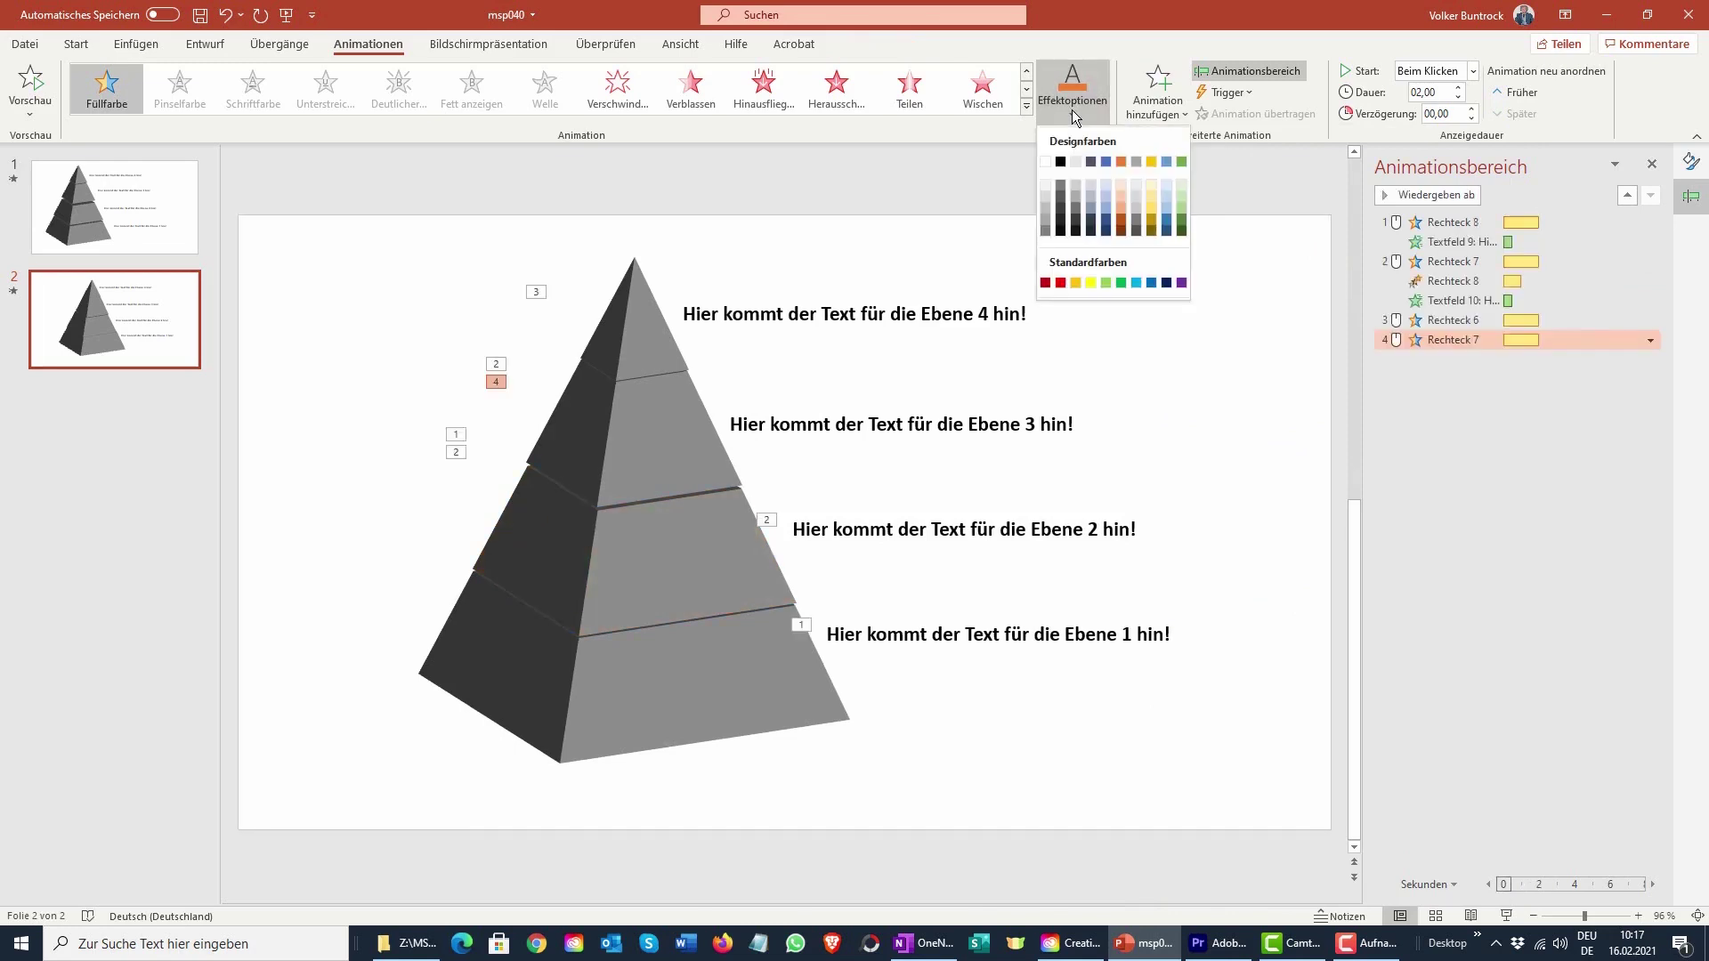
click(1065, 185)
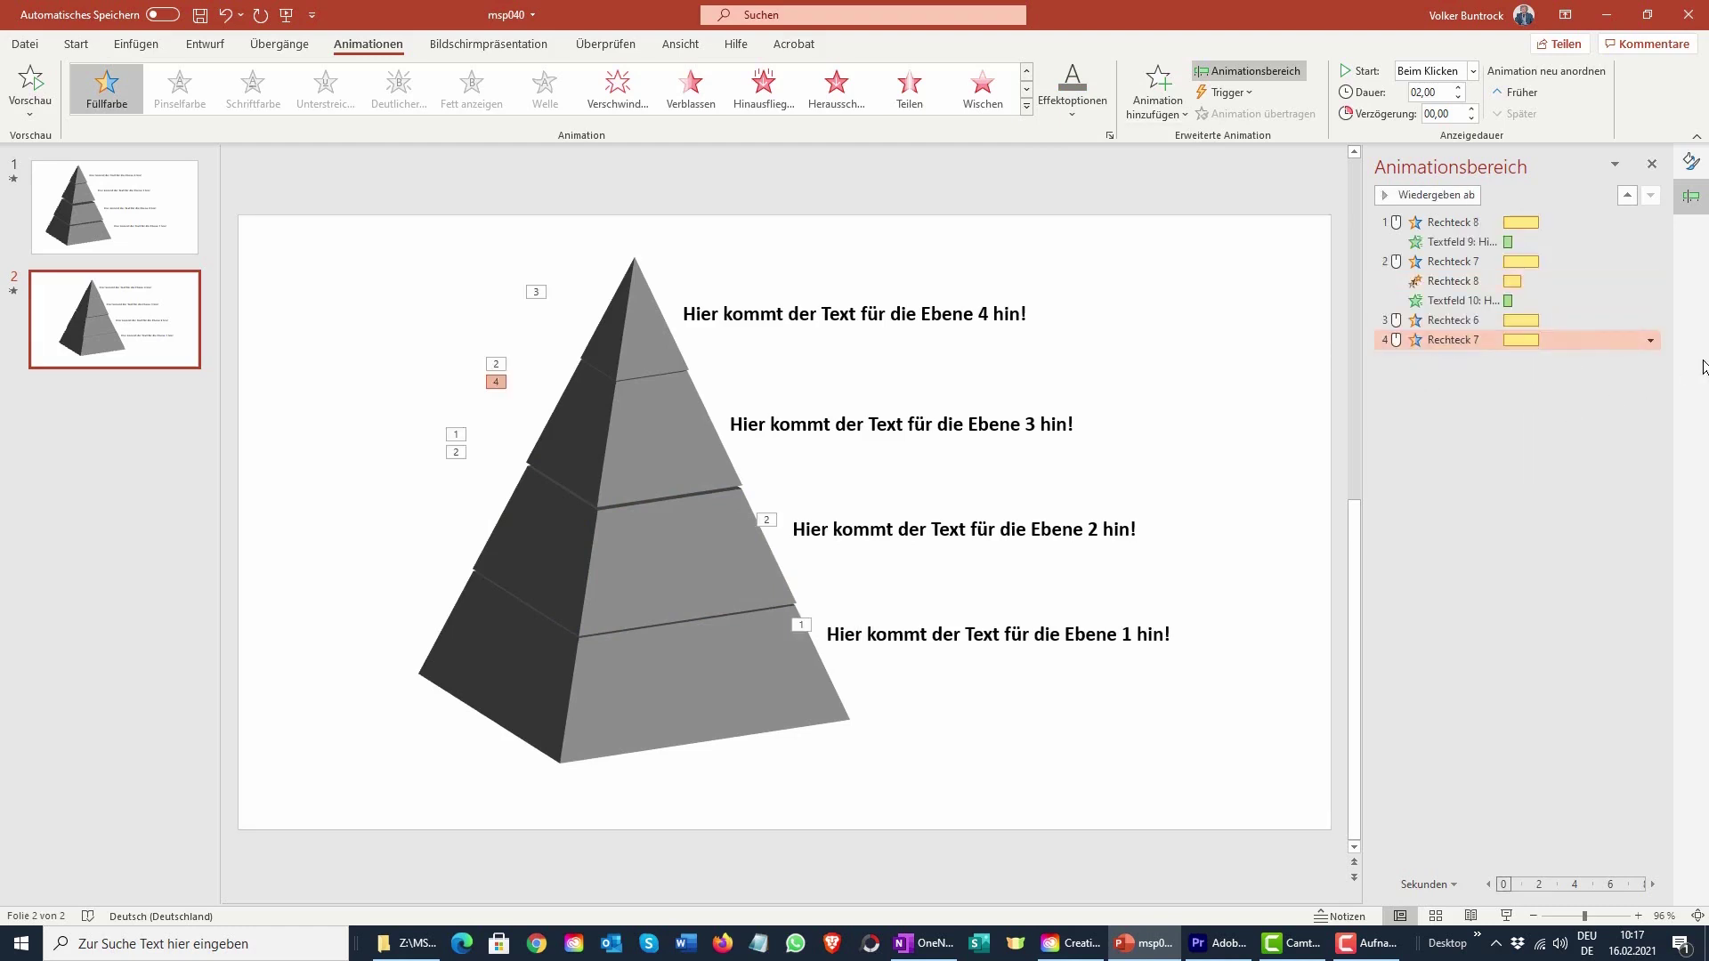
click(1650, 341)
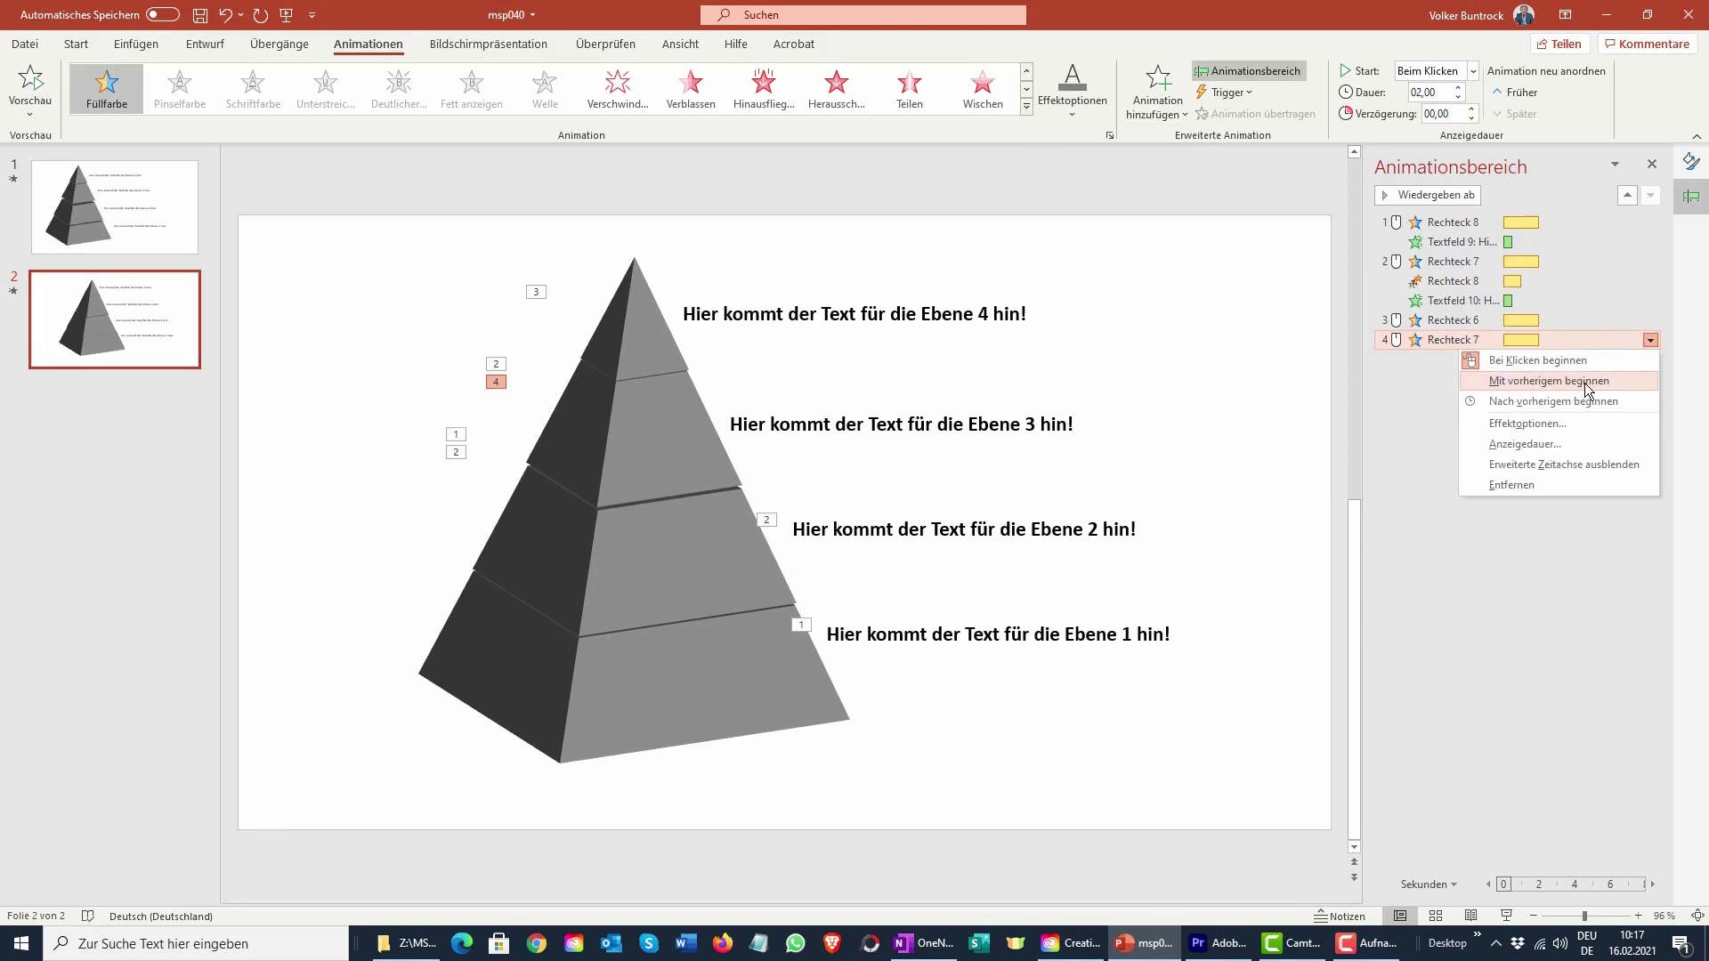
click(1585, 383)
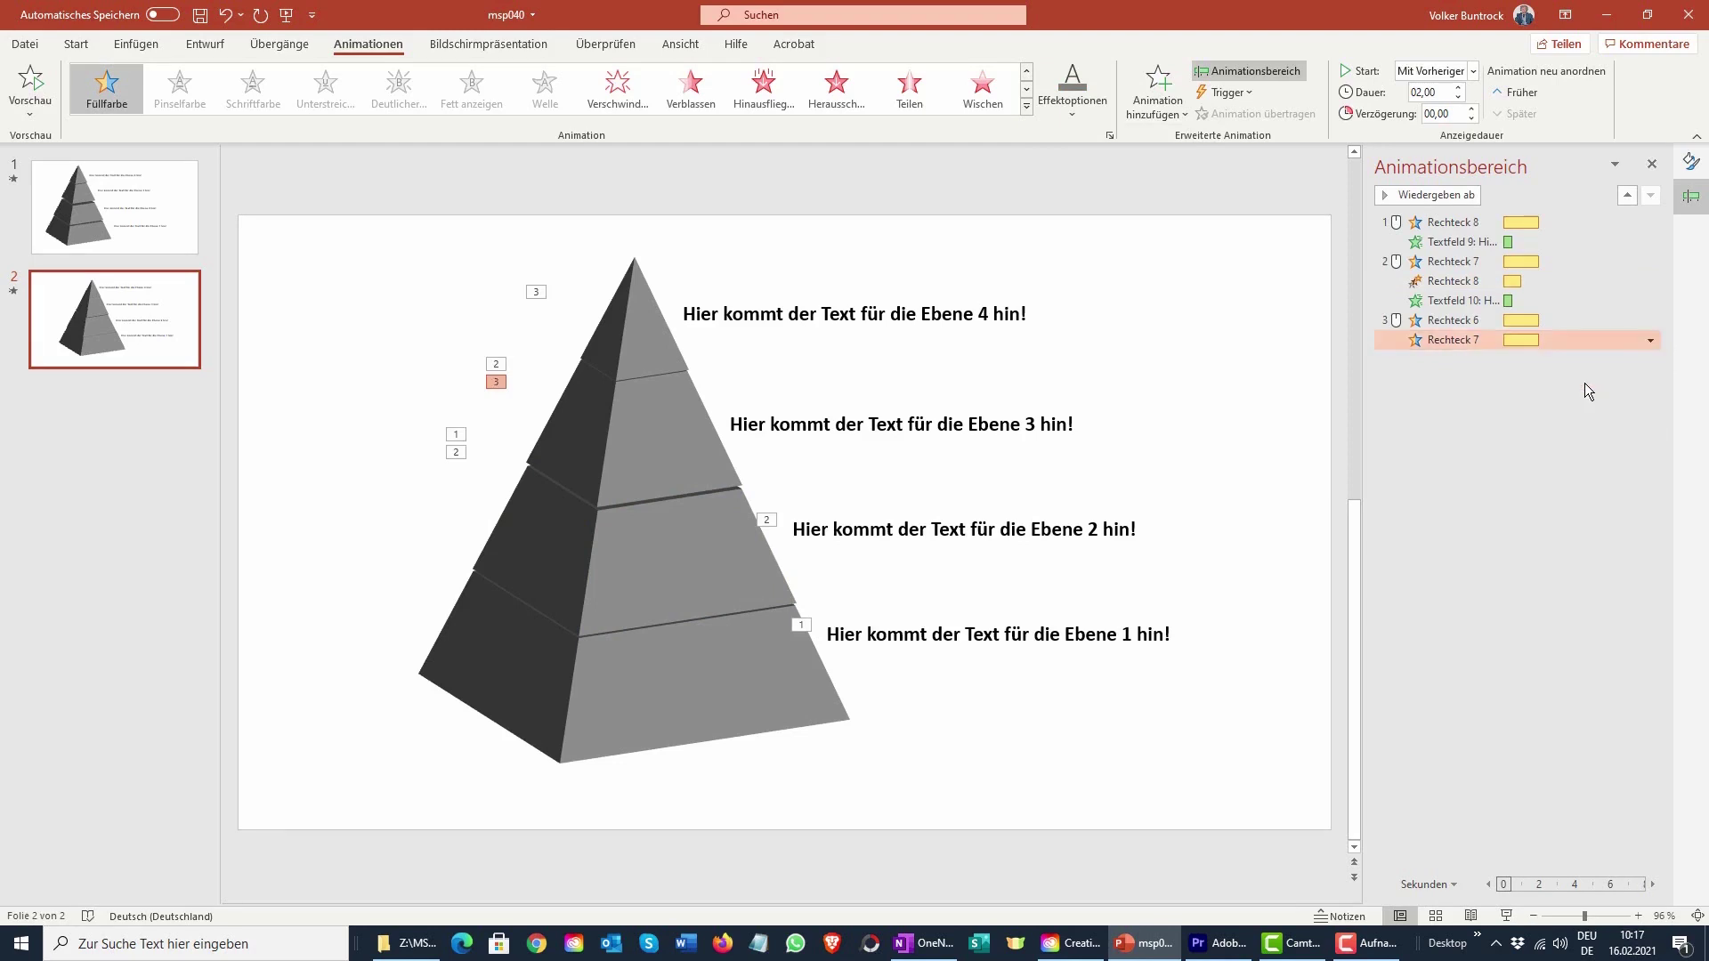
click(909, 426)
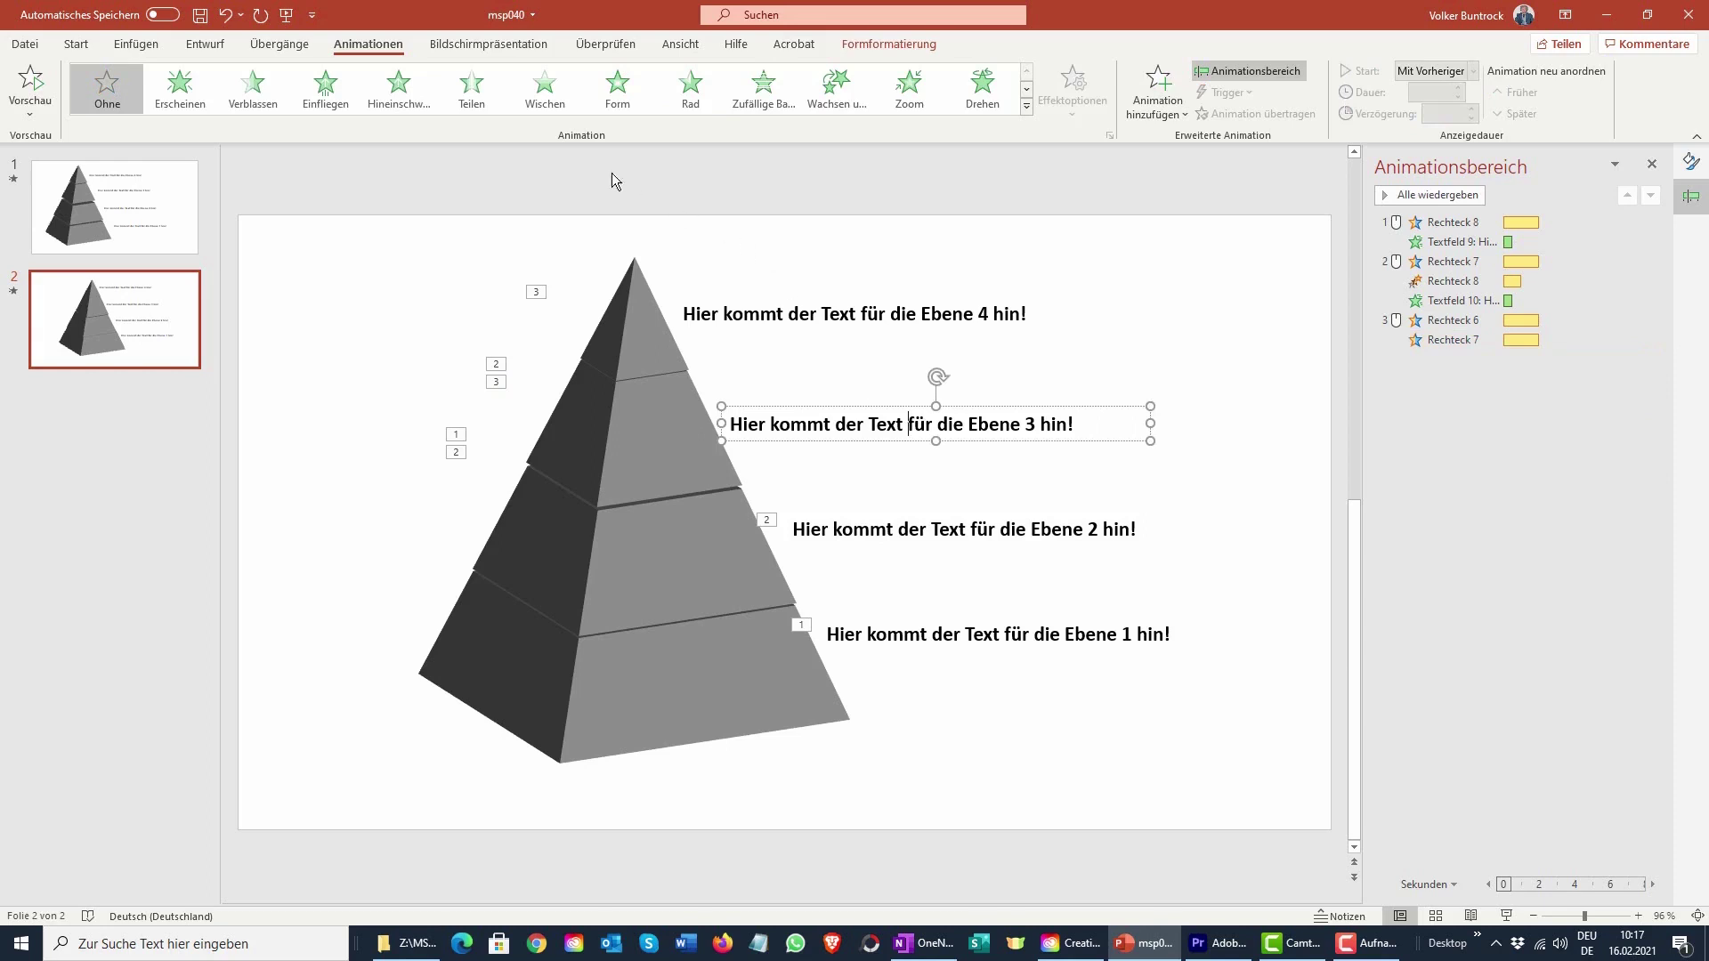
- Give the Ebene 3 label a Wischen entrance Von links, starting with the previous animation
click(552, 84)
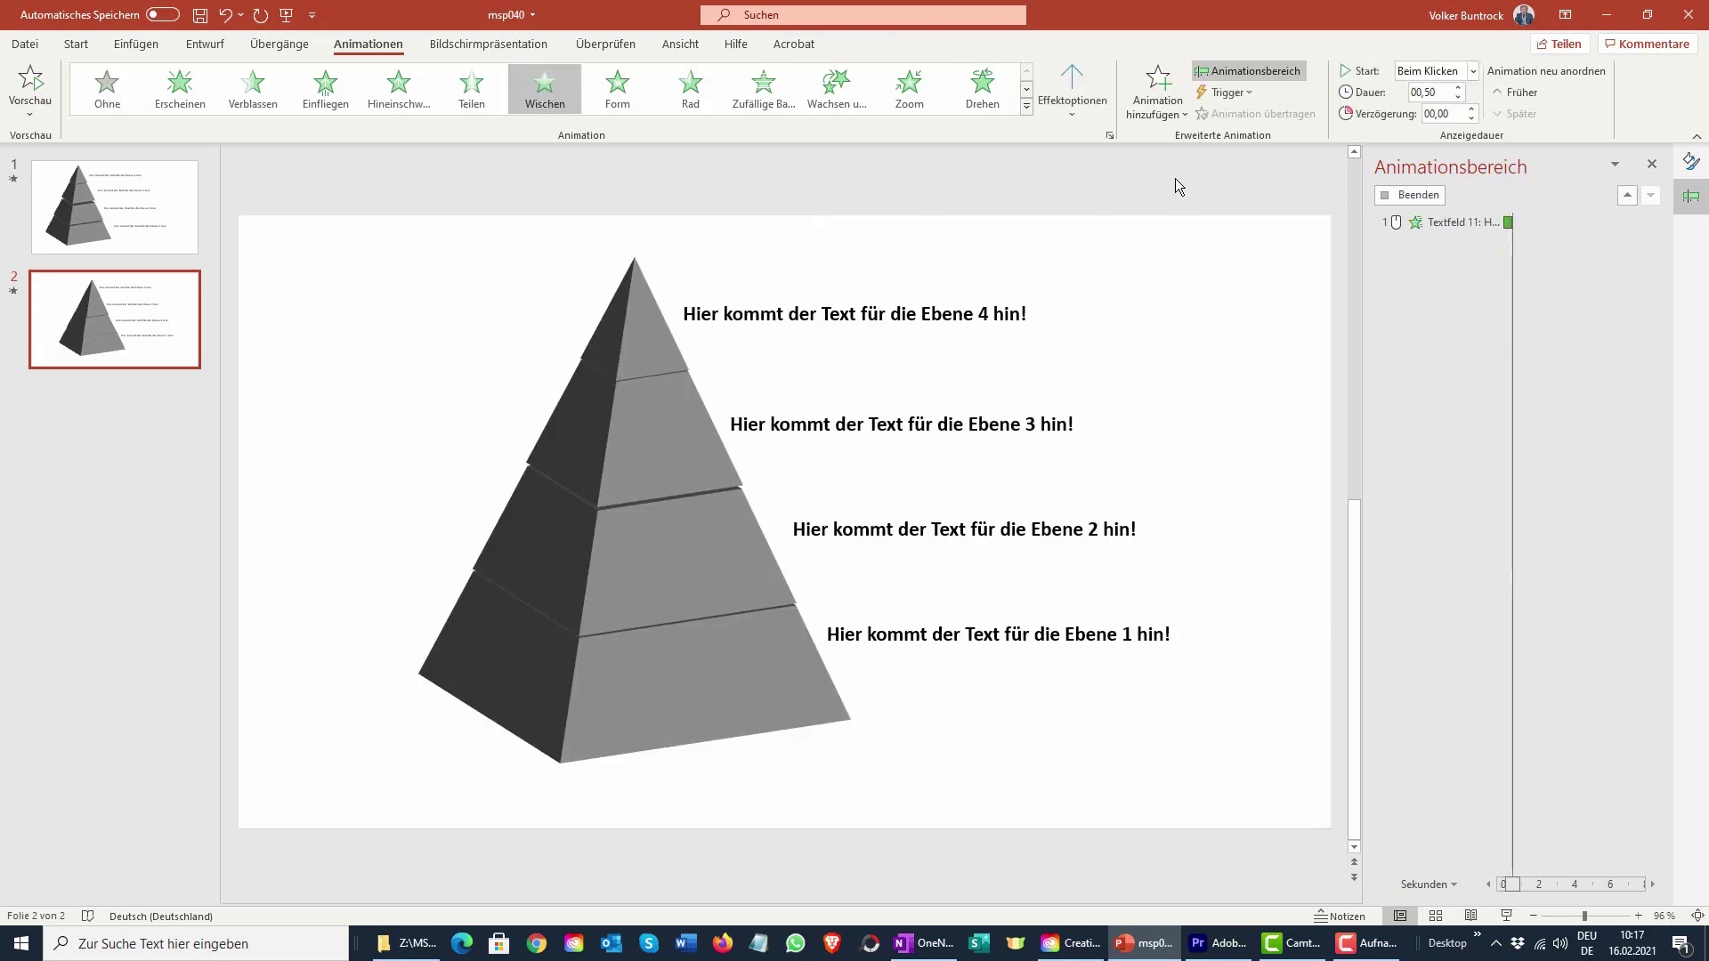
click(1088, 101)
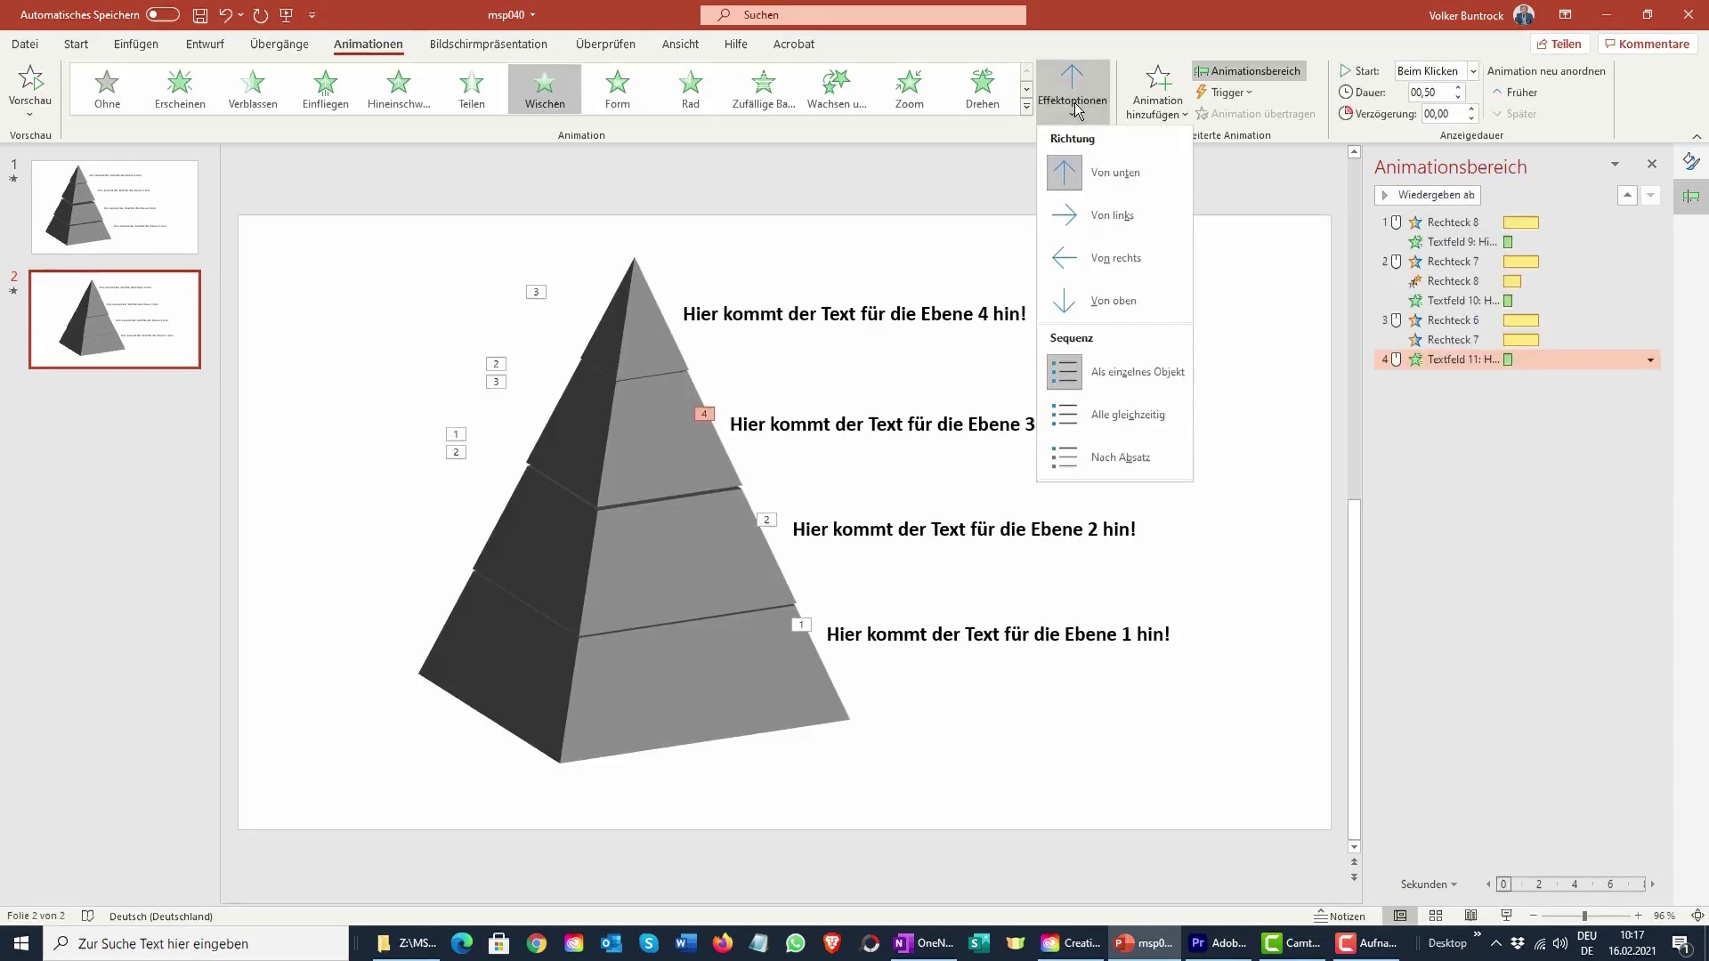
click(1108, 221)
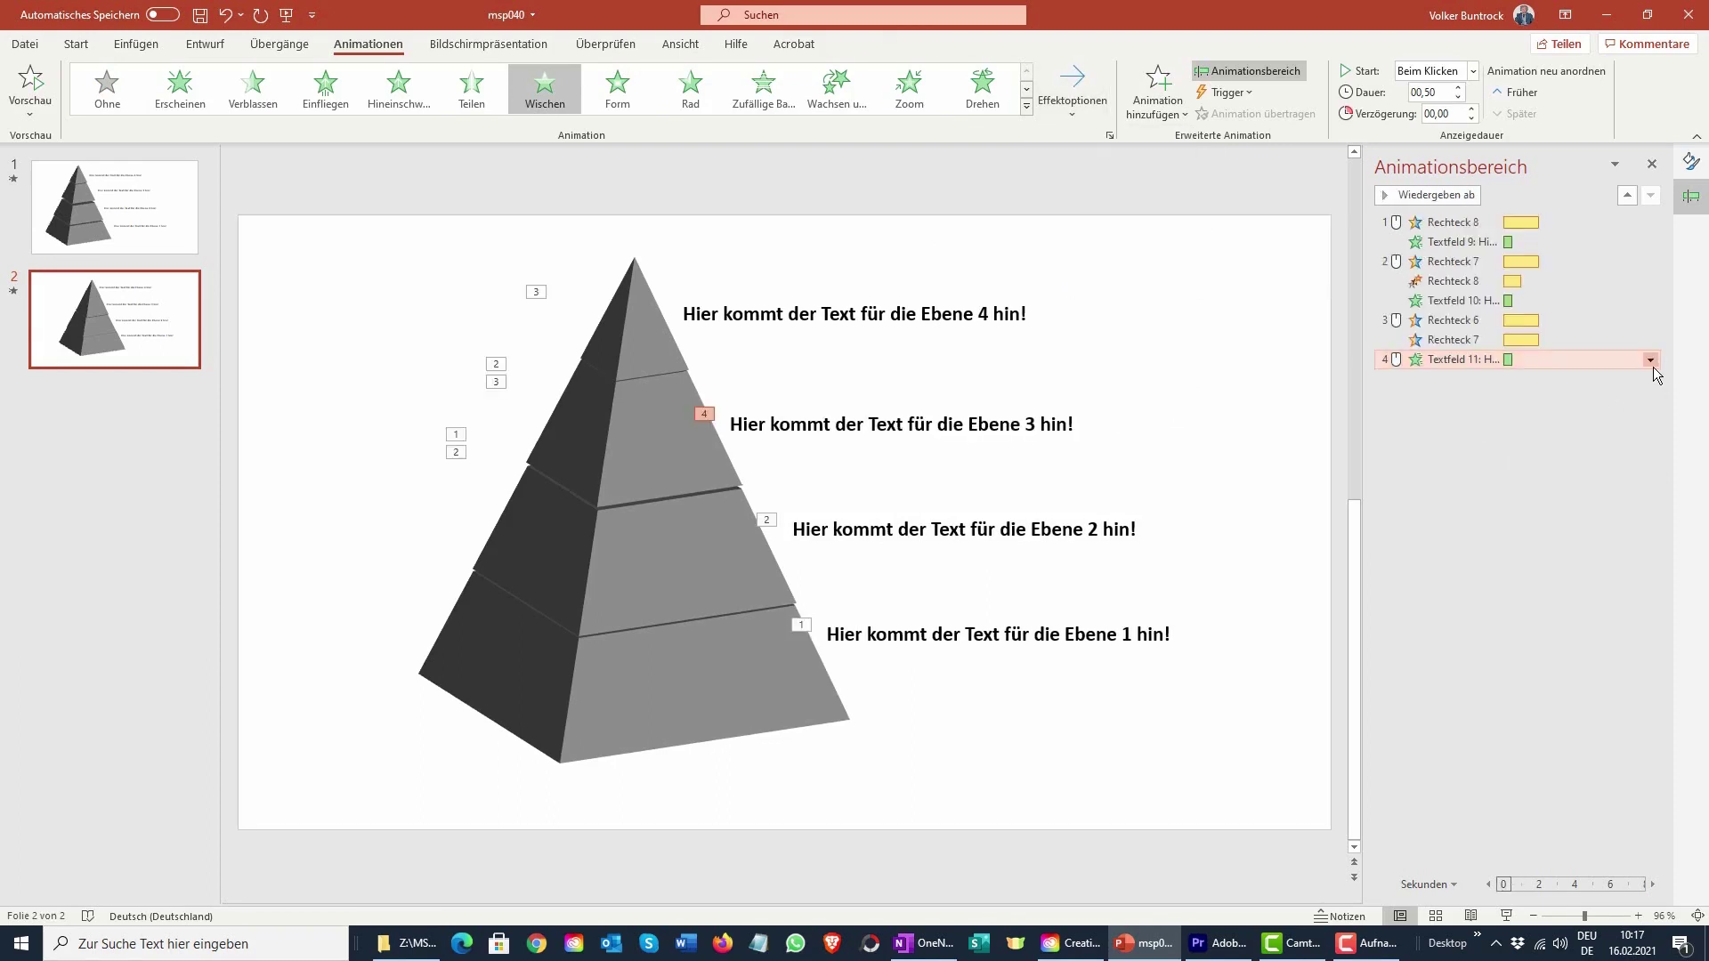
click(1651, 361)
click(1572, 408)
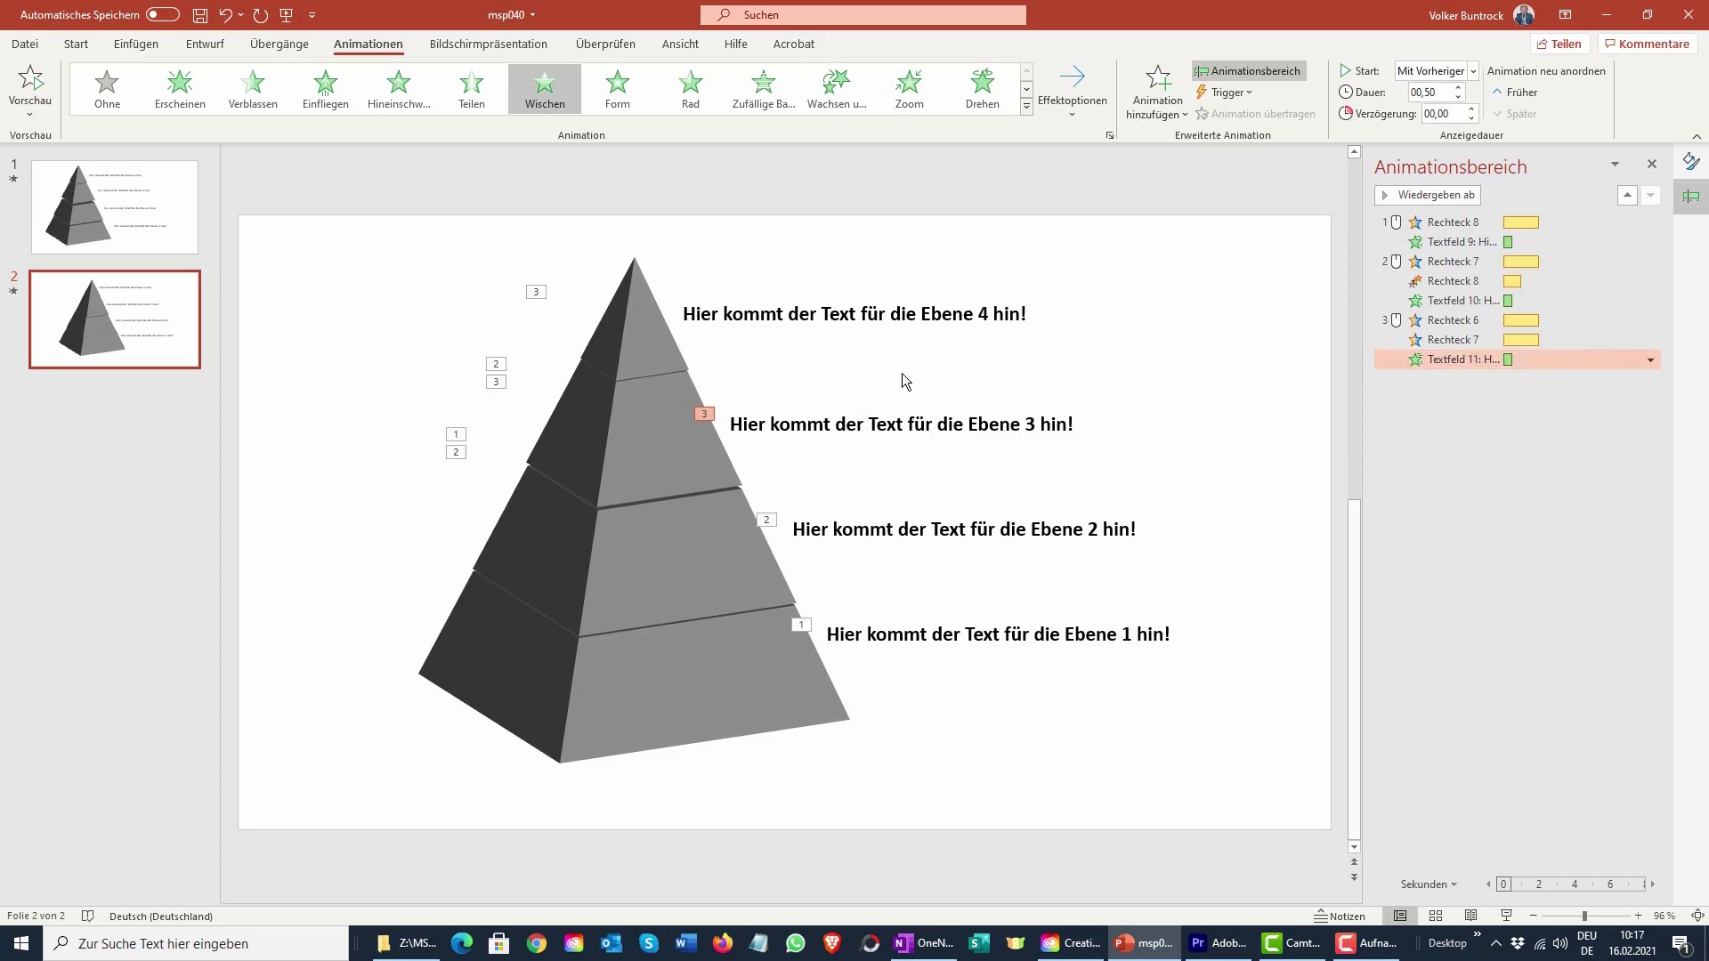
click(642, 314)
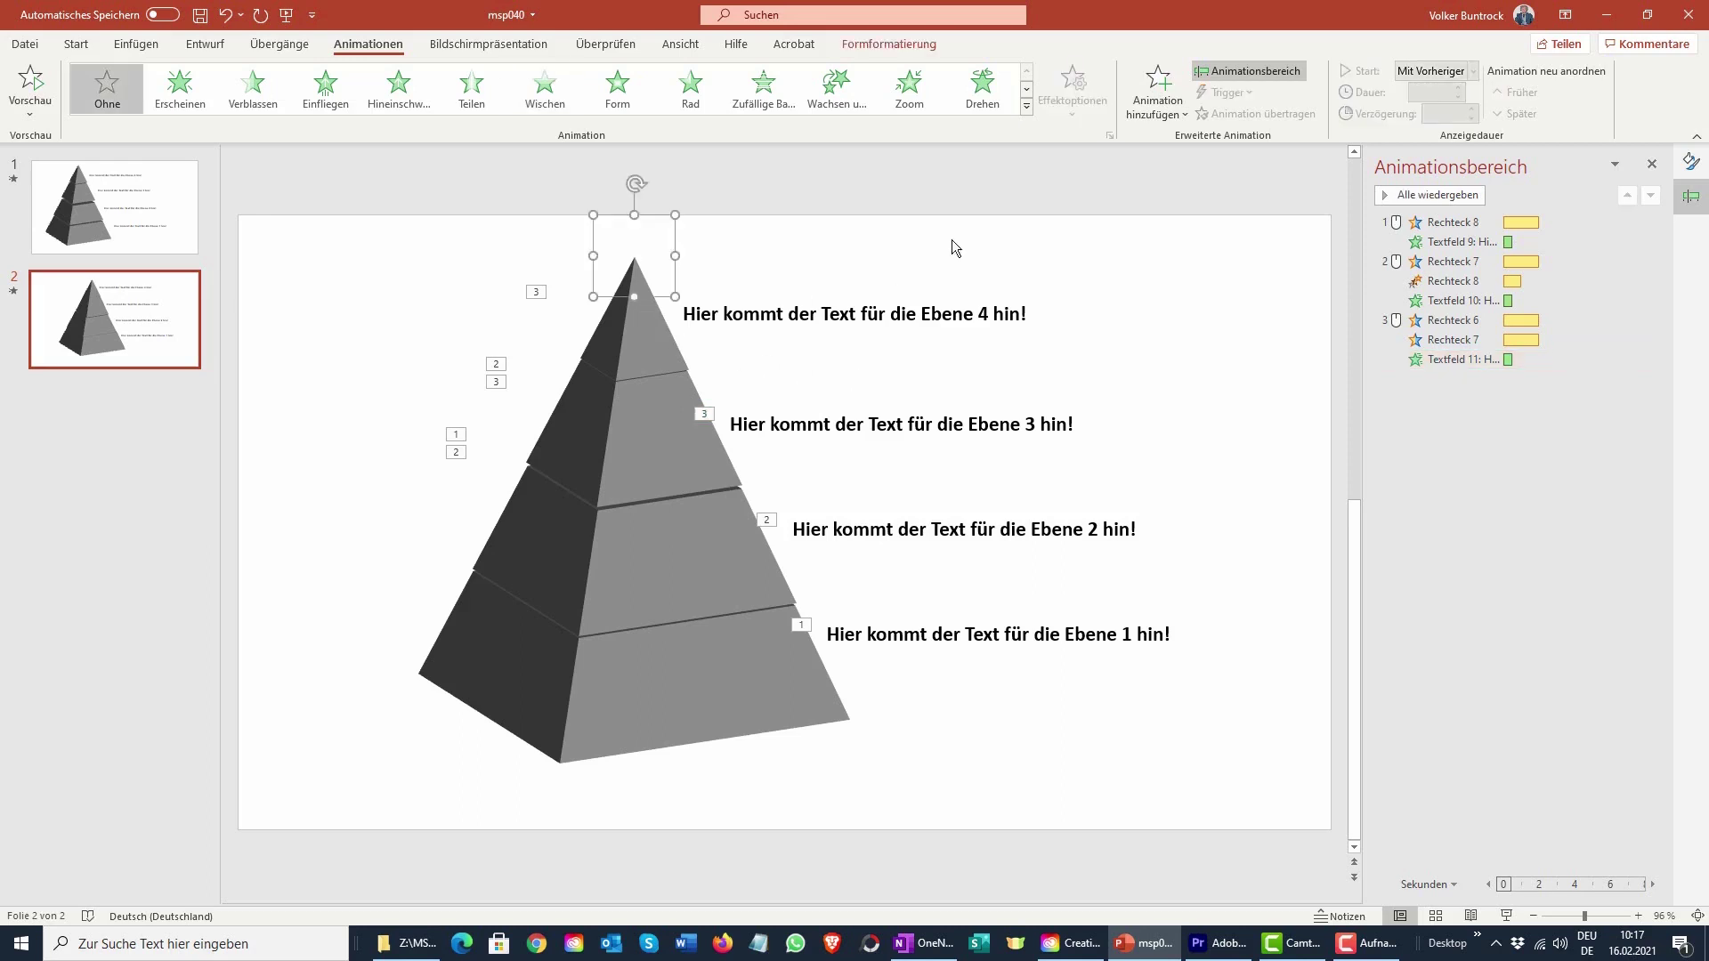
- Apply a Füllfarbe emphasis with green as its colour to the apex tier
click(1029, 107)
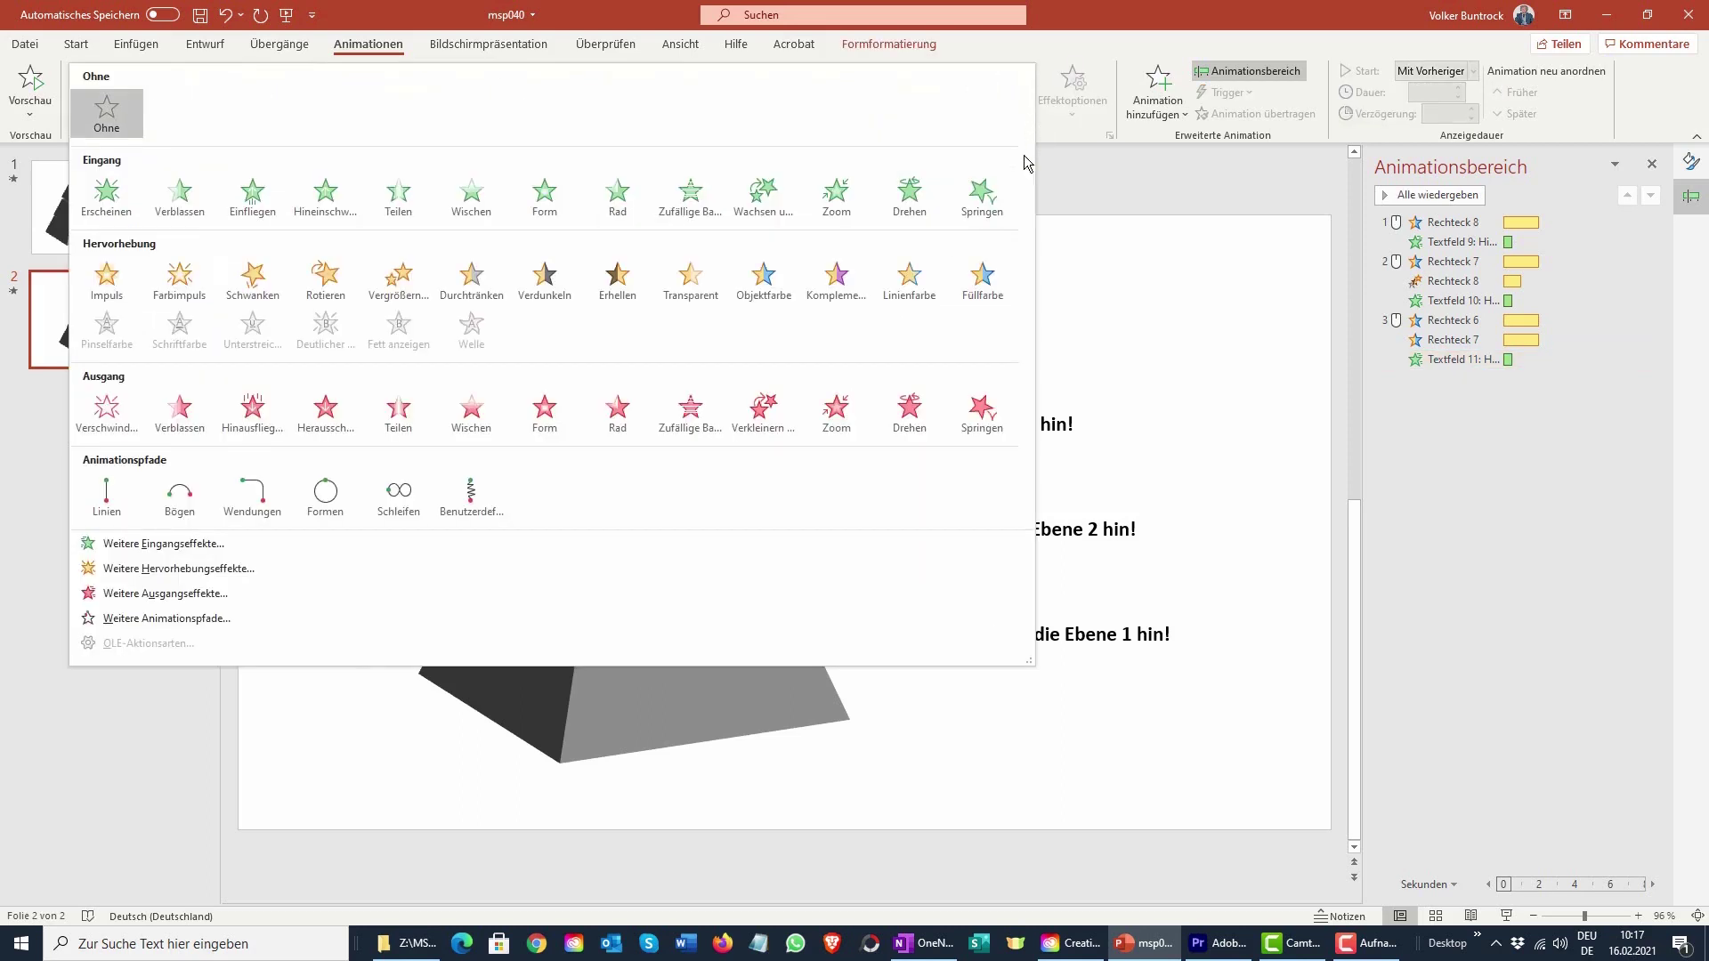
click(983, 285)
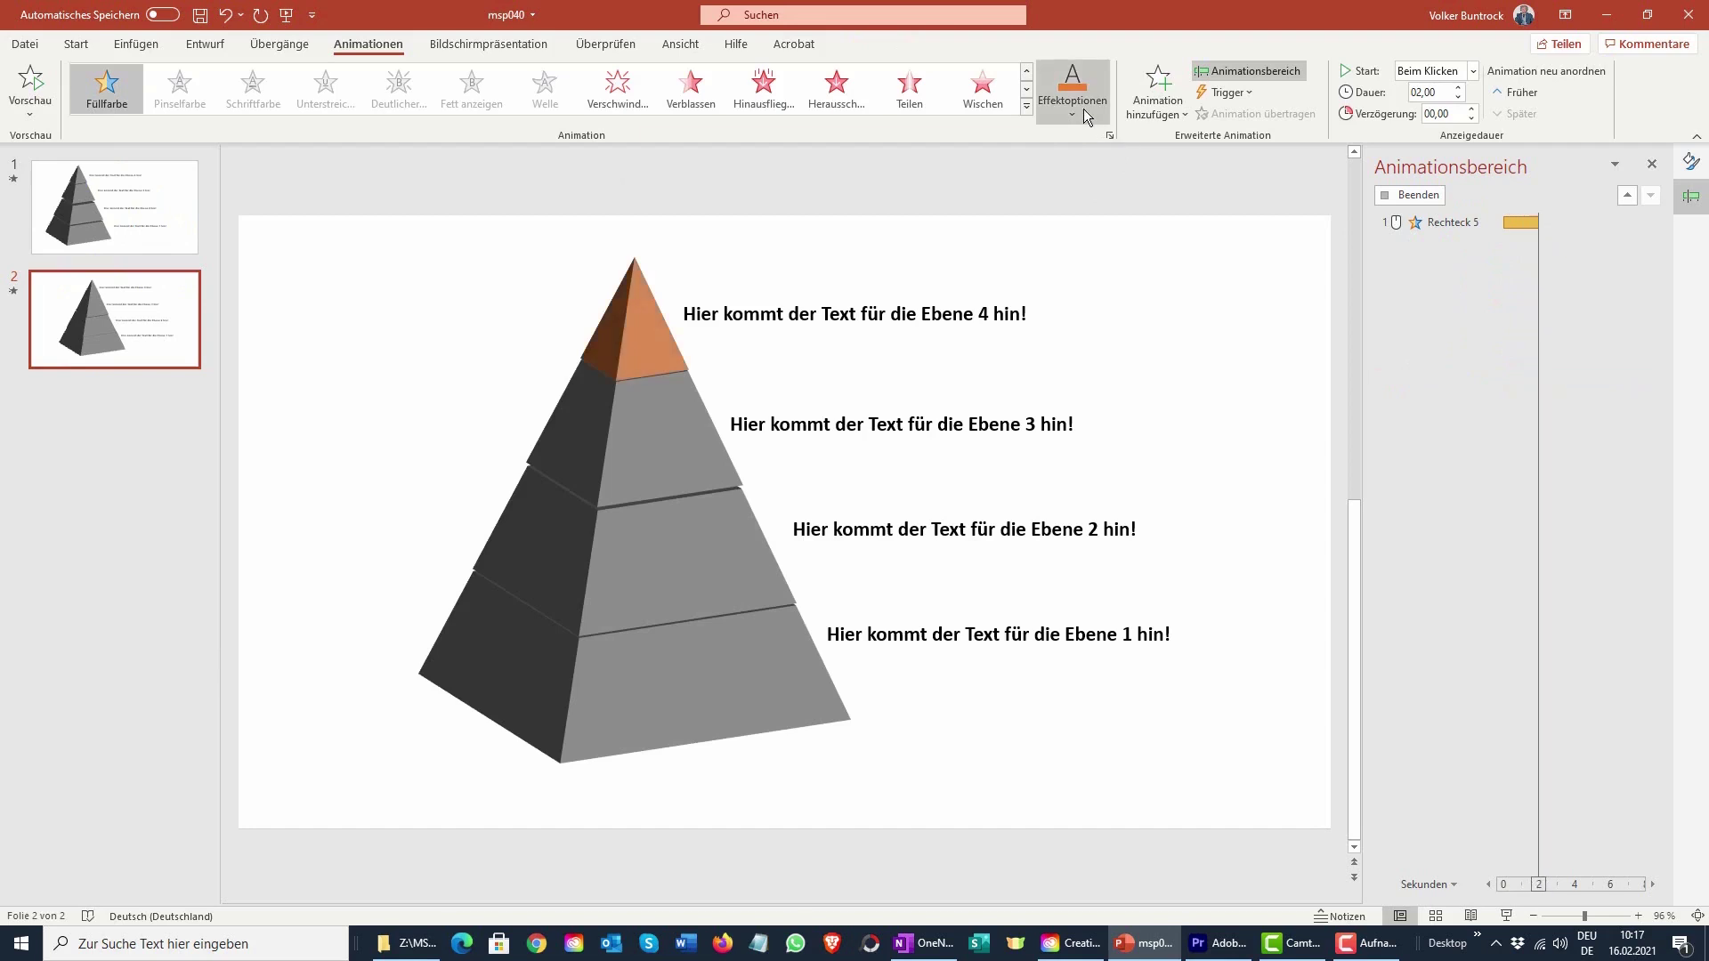
click(1081, 103)
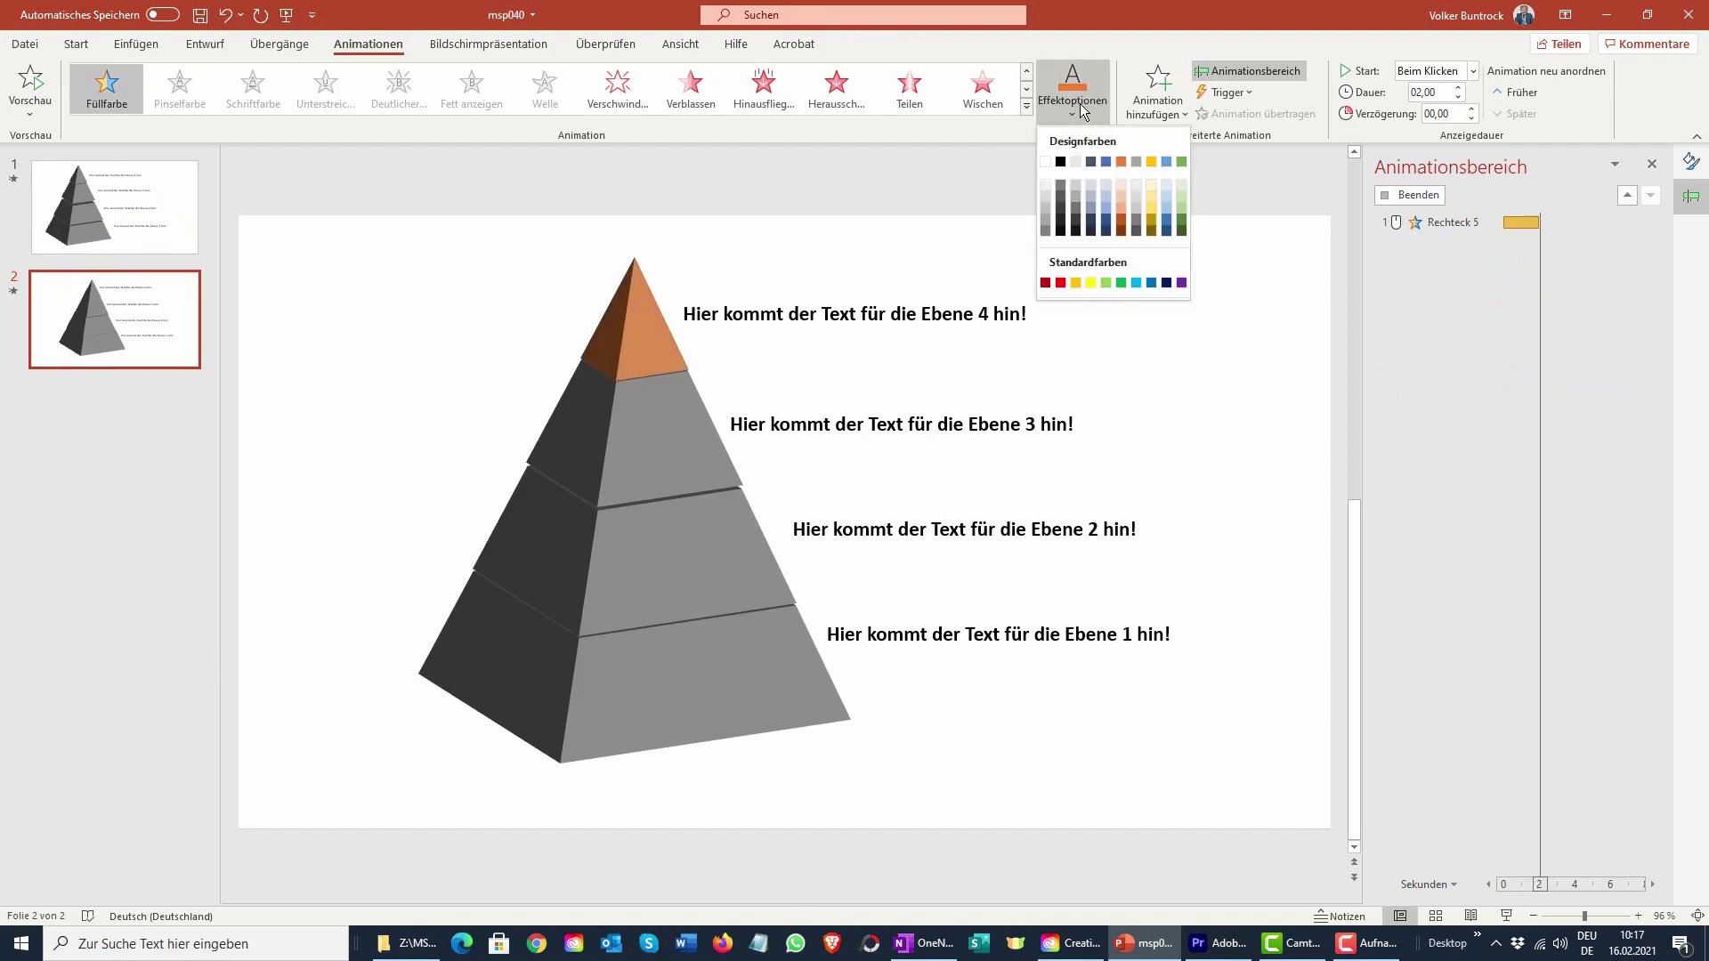
click(1120, 283)
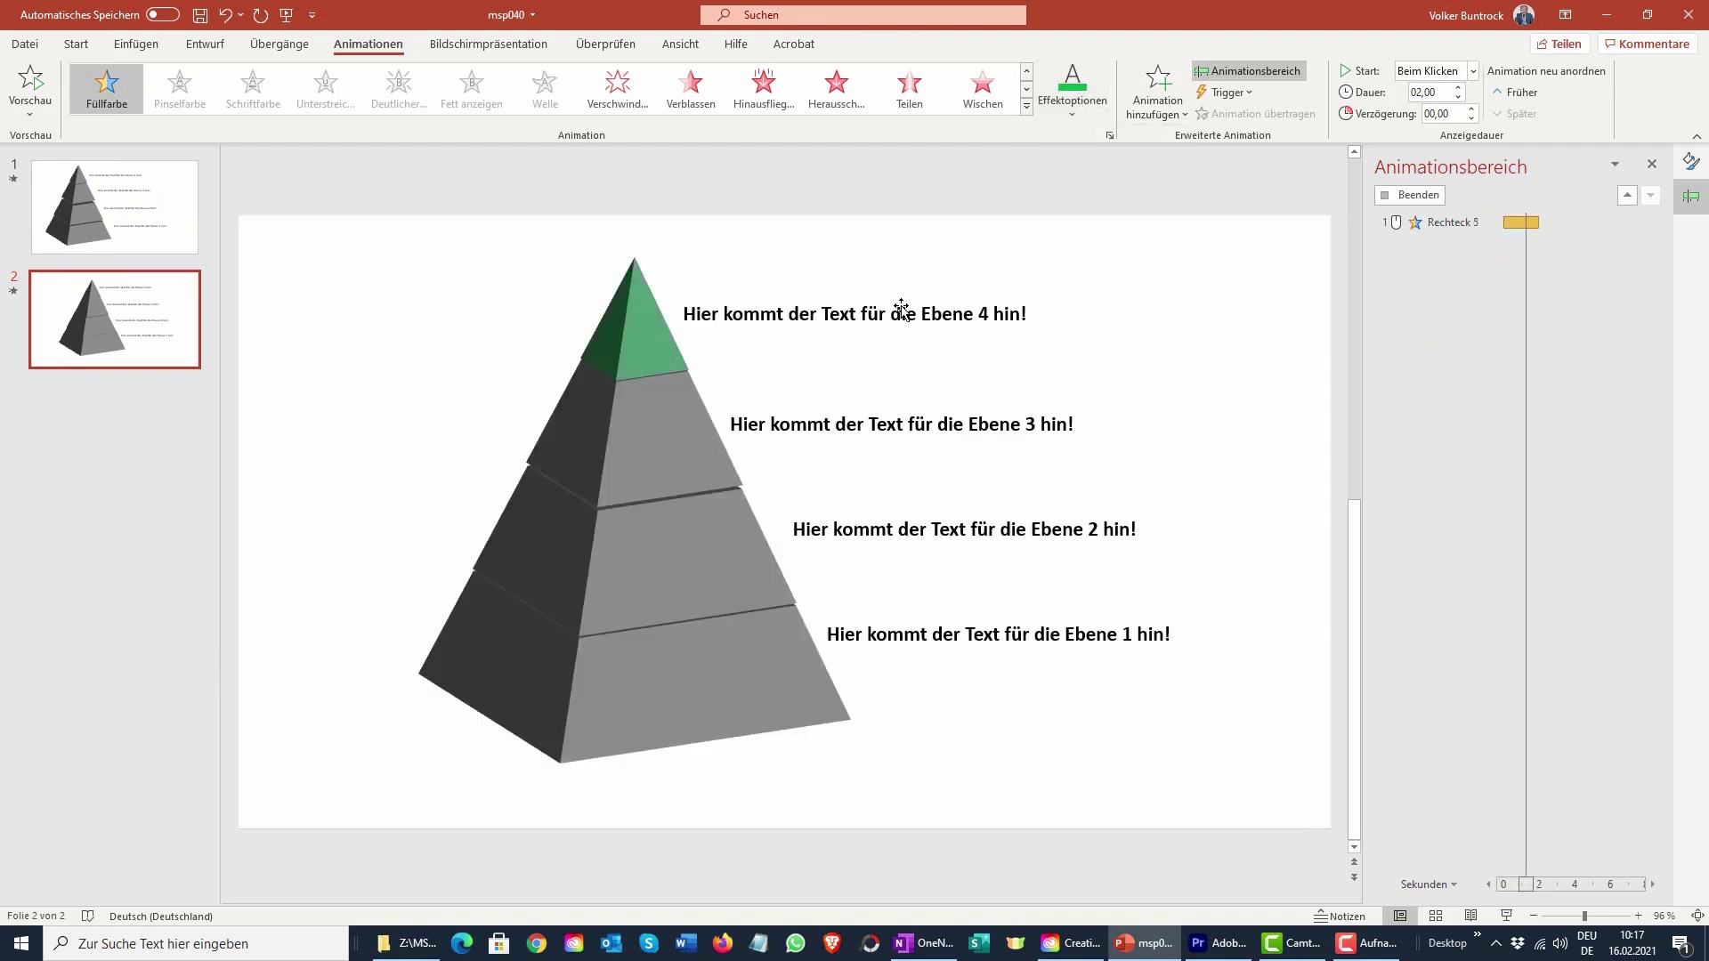
- Add a Füllfarbe effect in Schwarz, Text 1, heller 50% to Rechteck 6, starting with previous
click(669, 433)
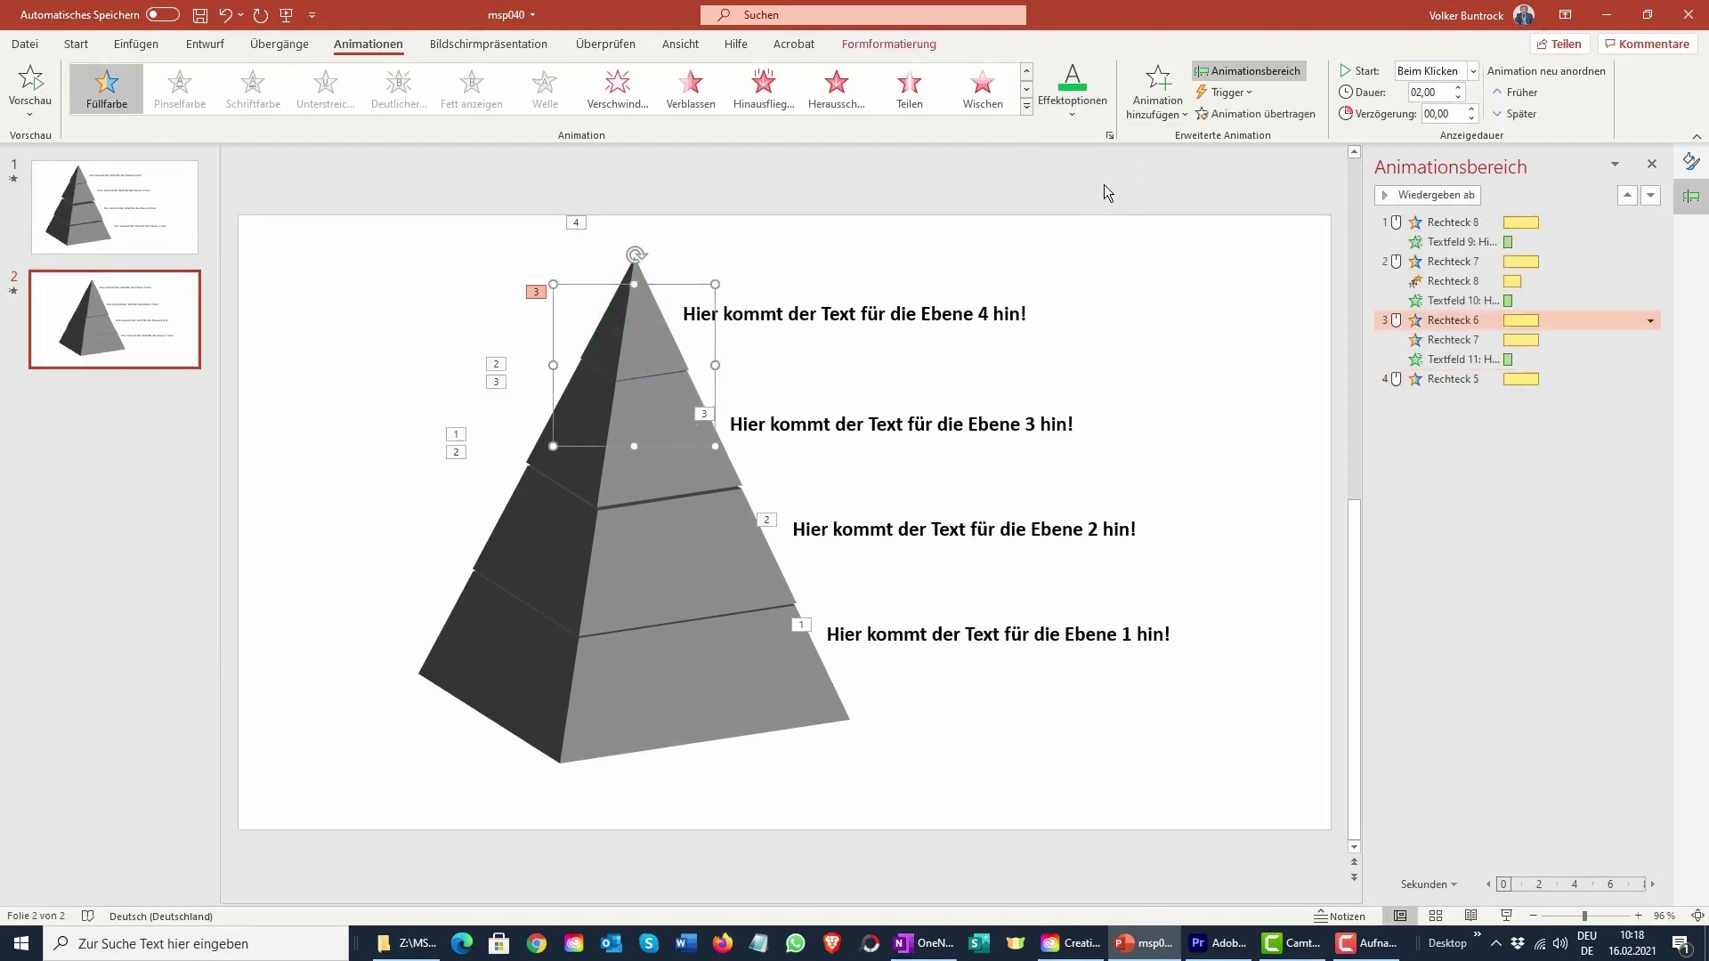
click(1158, 89)
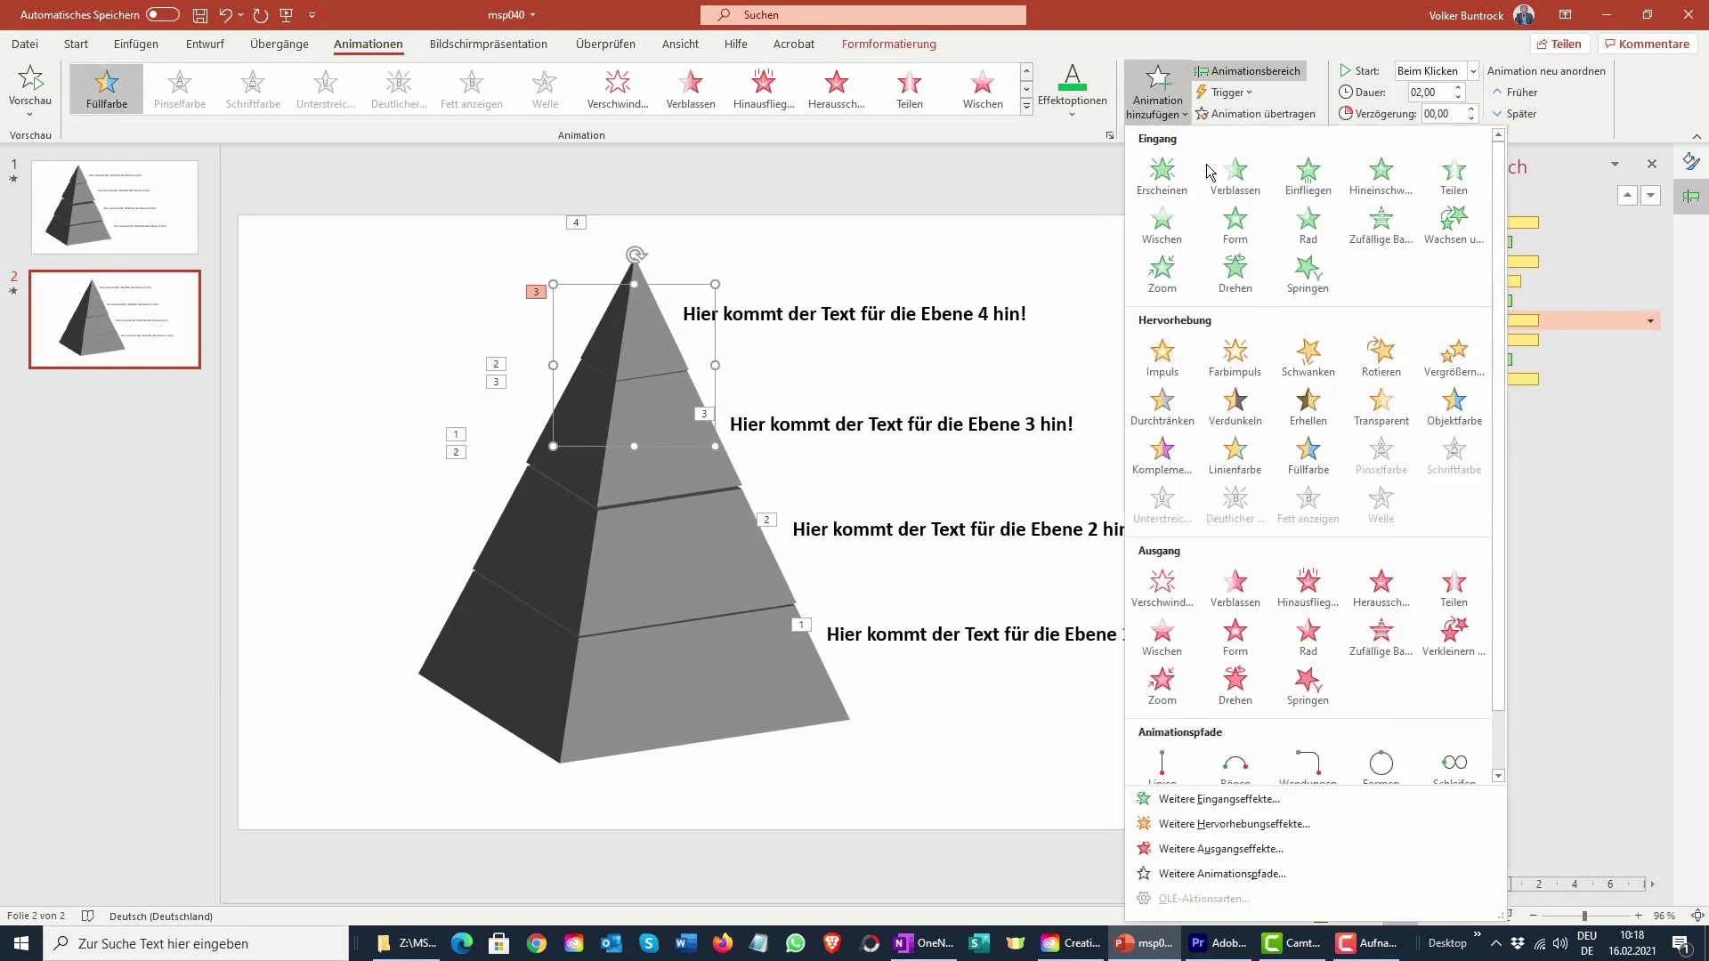
click(1312, 452)
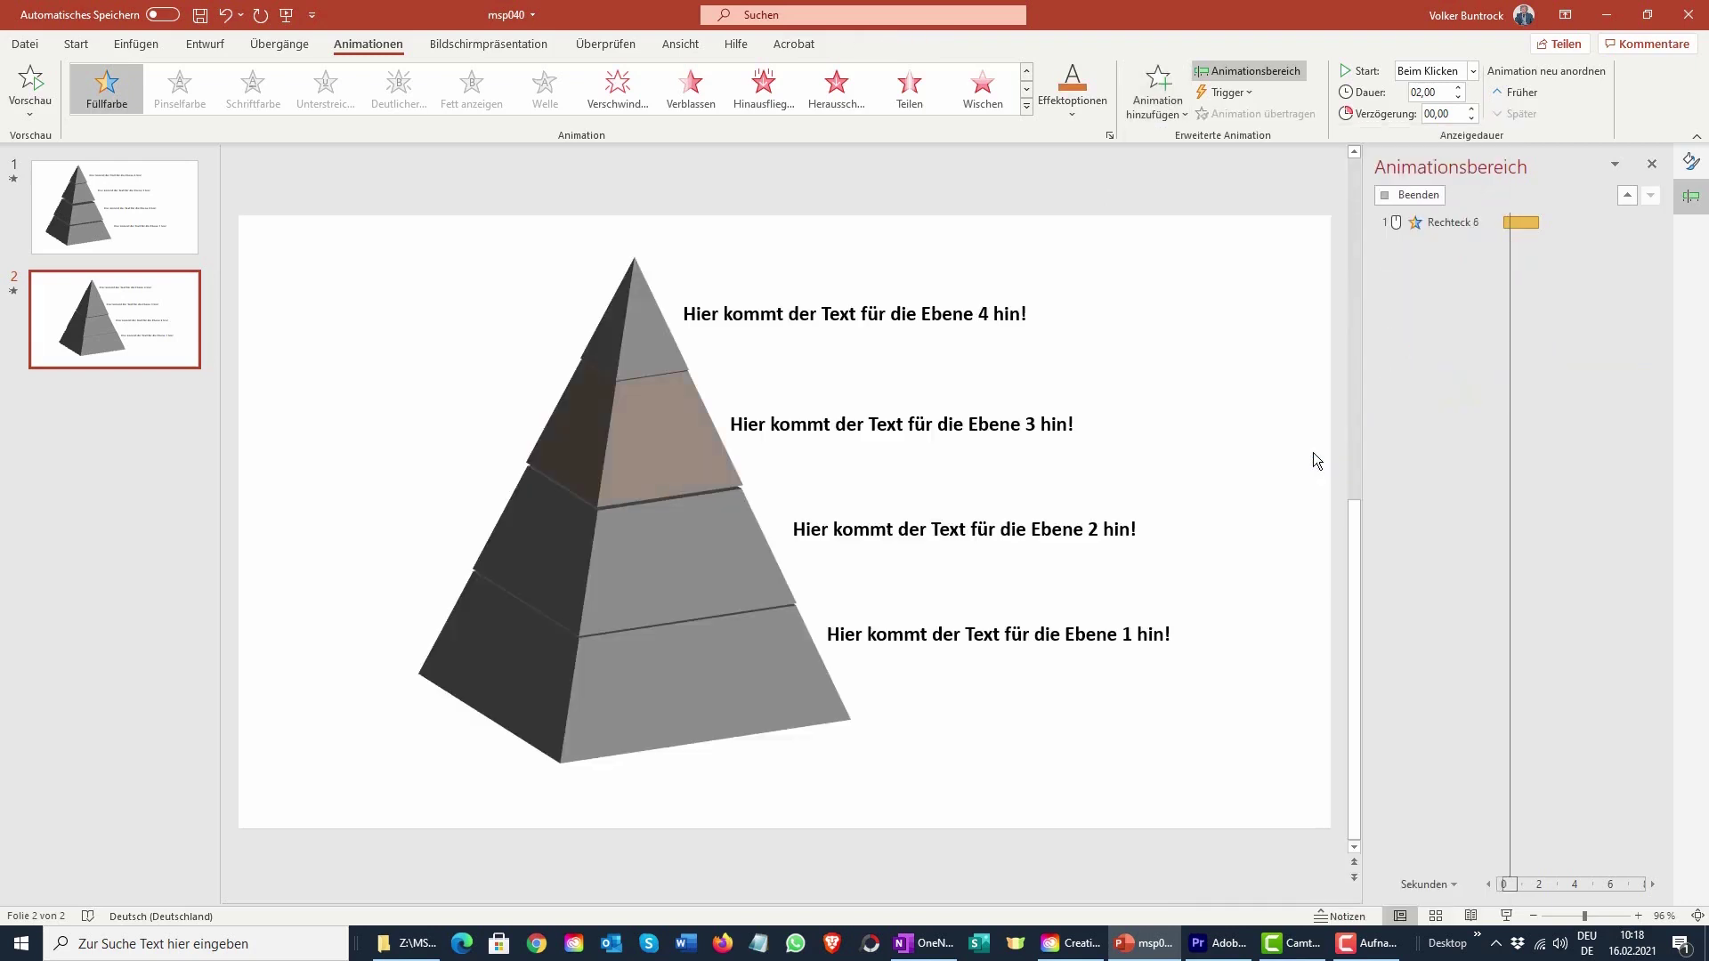
click(1073, 89)
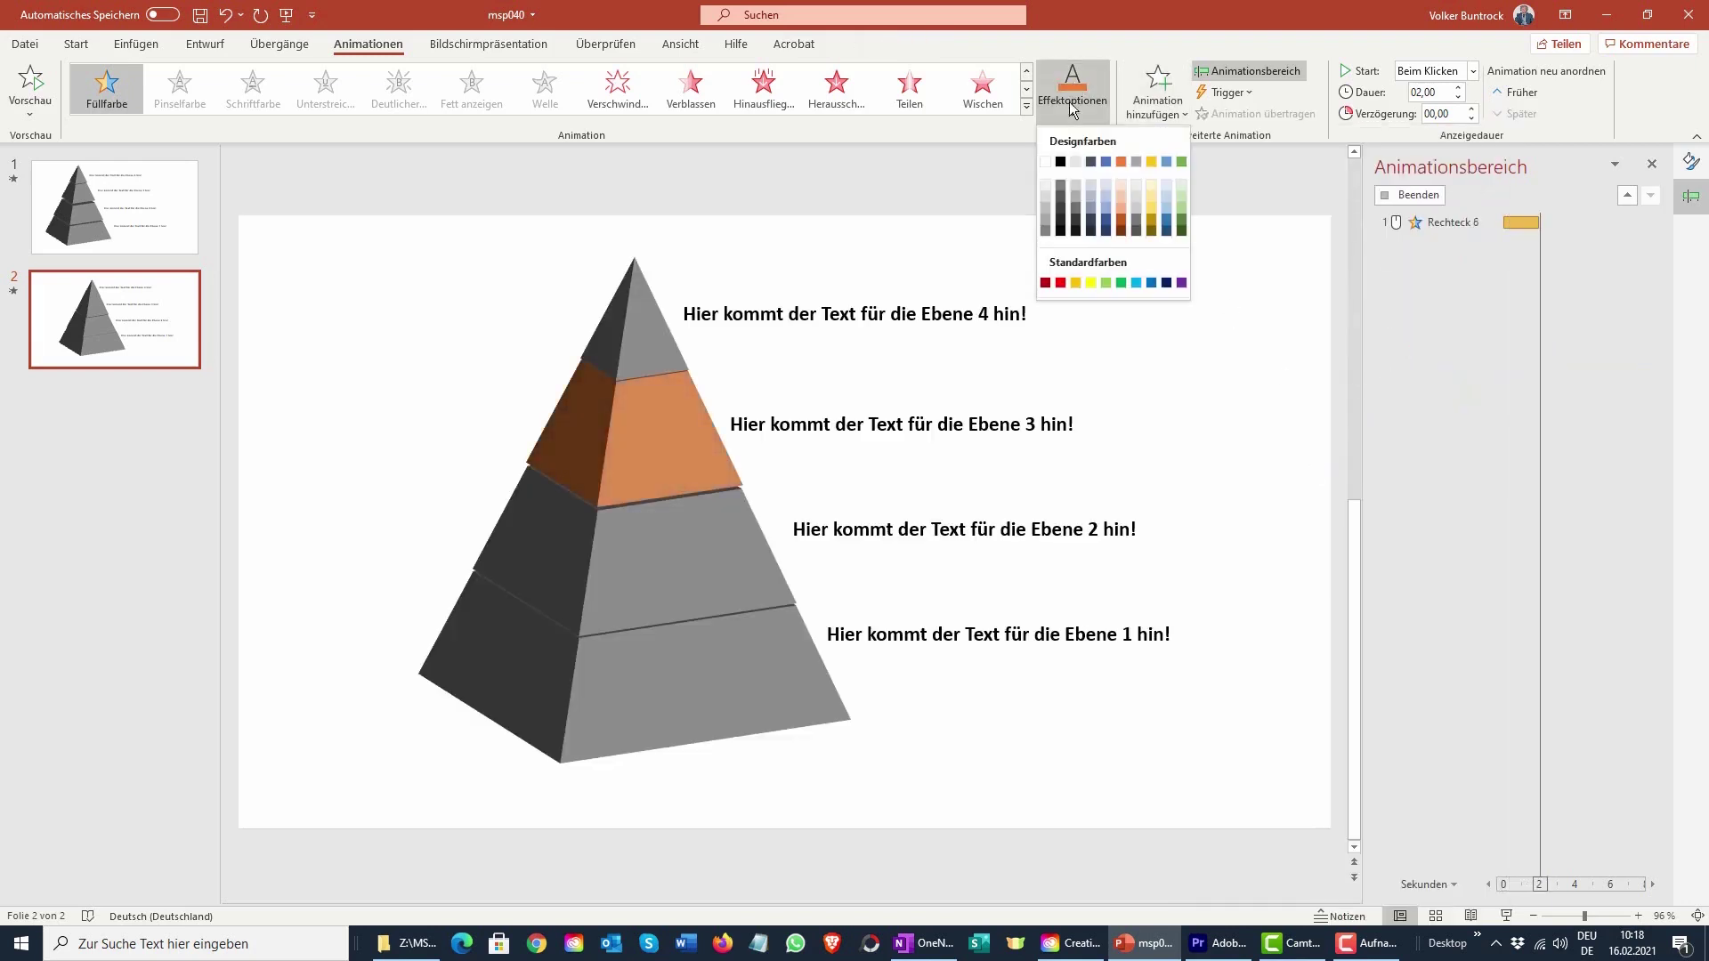
click(1062, 187)
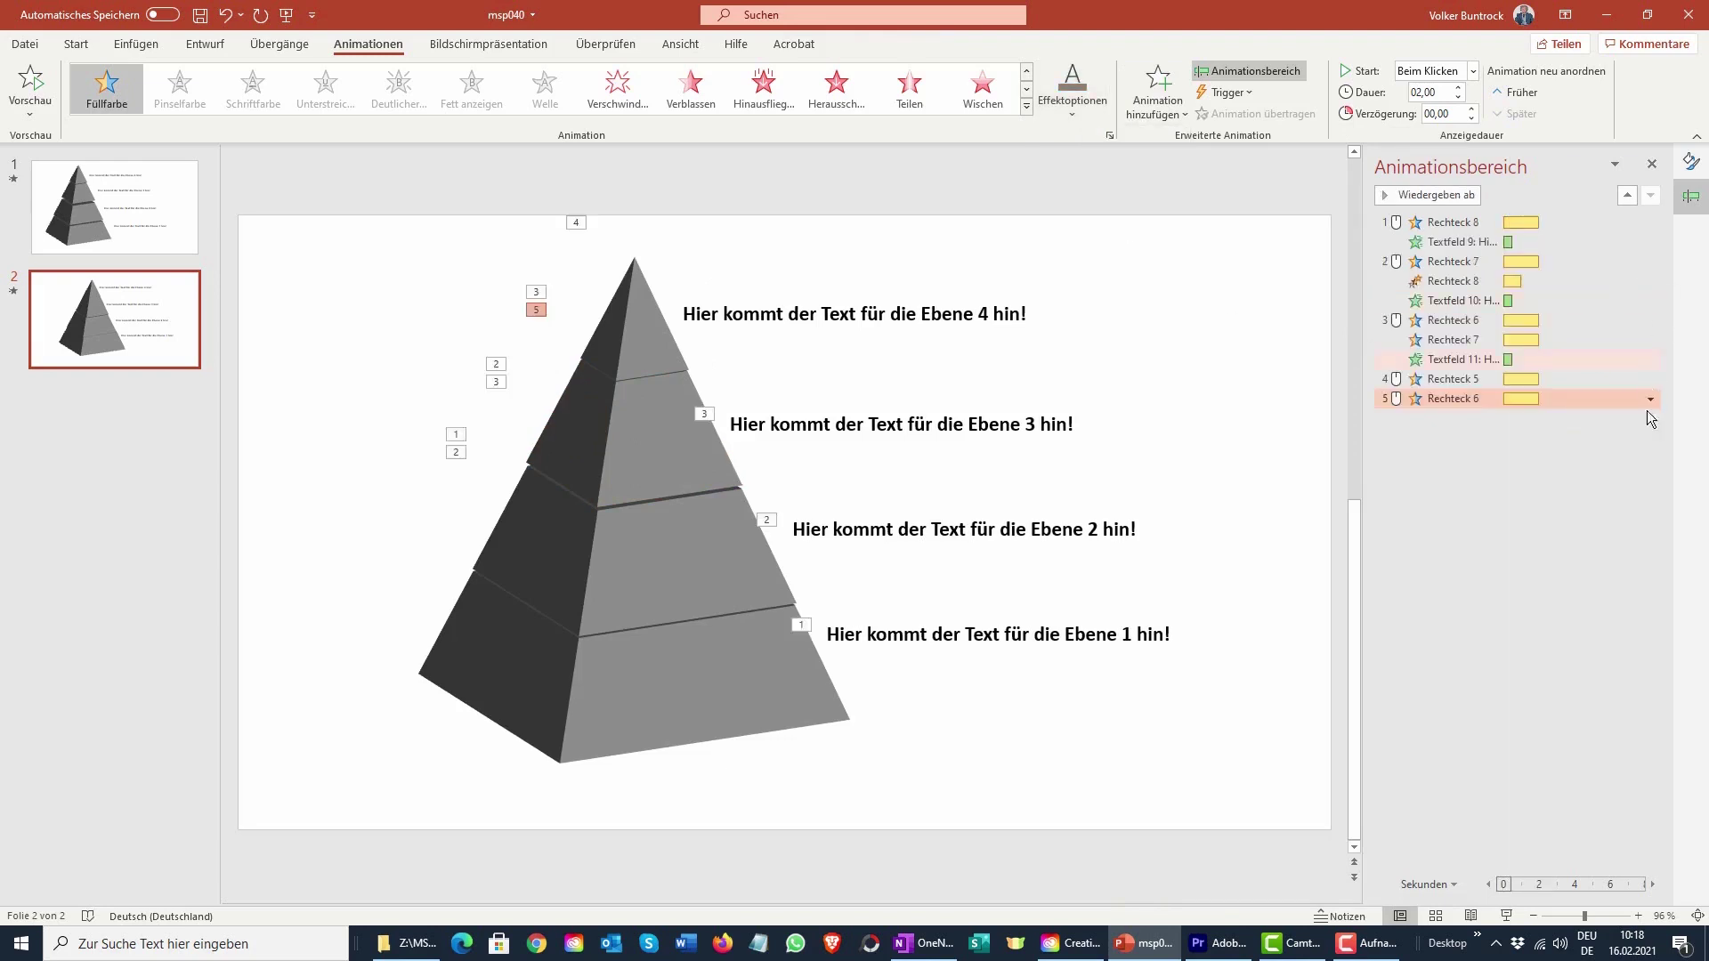
click(1651, 399)
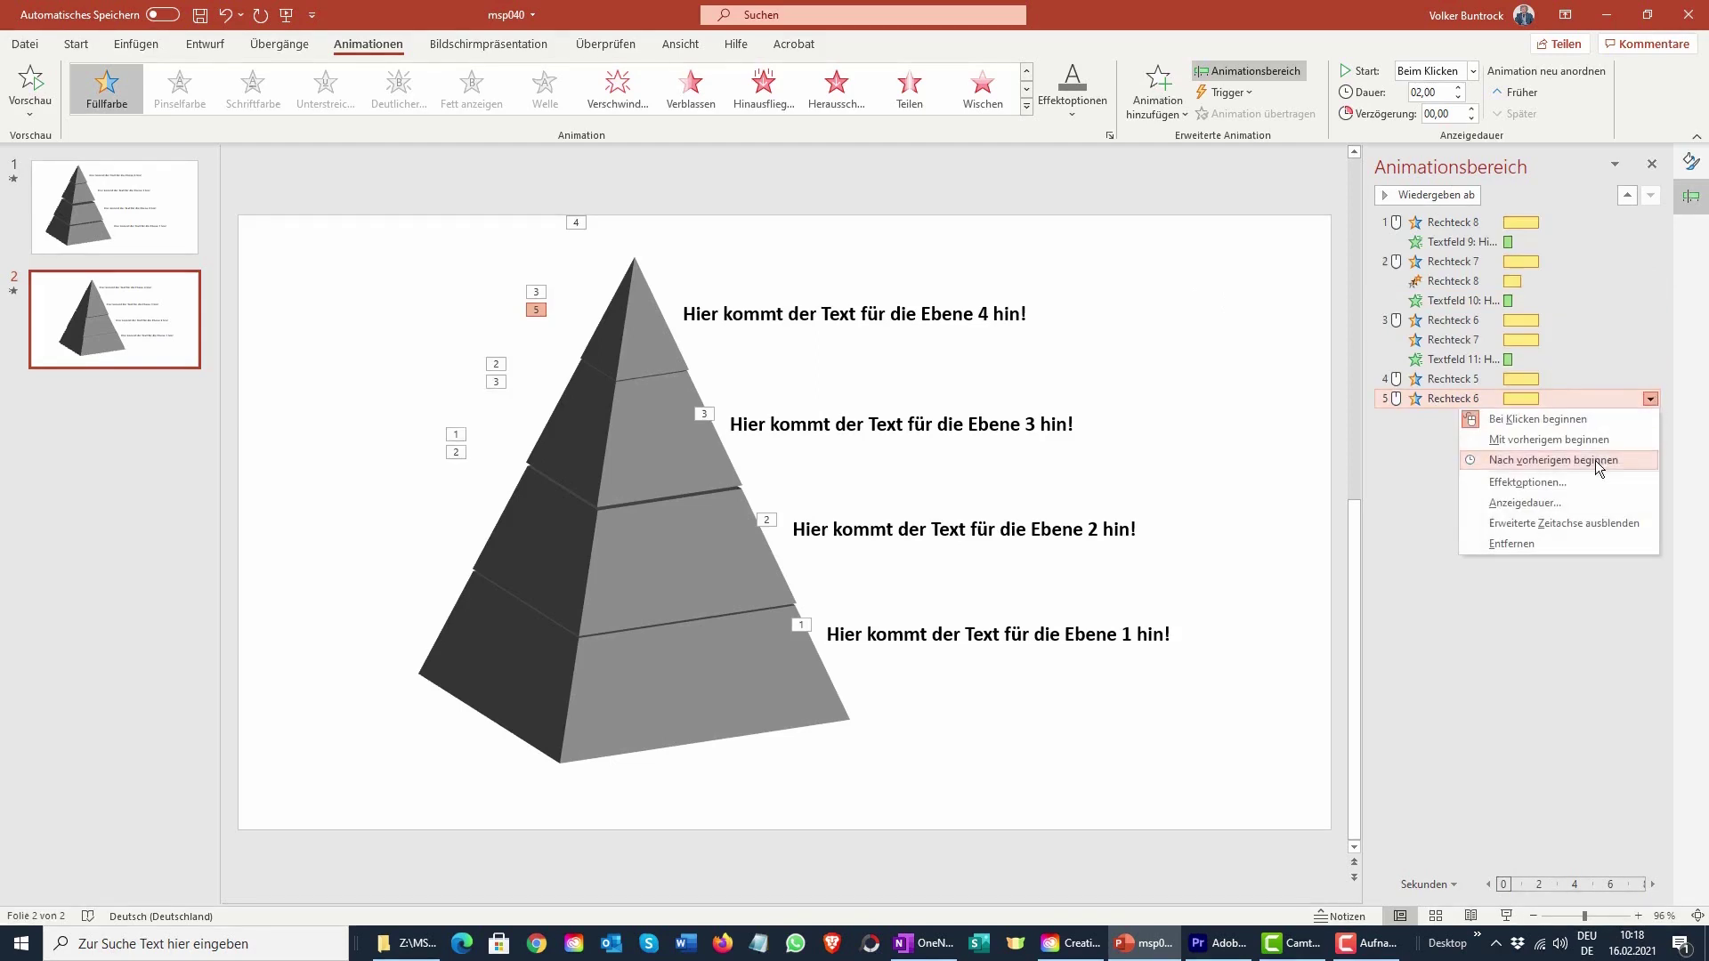
click(1549, 440)
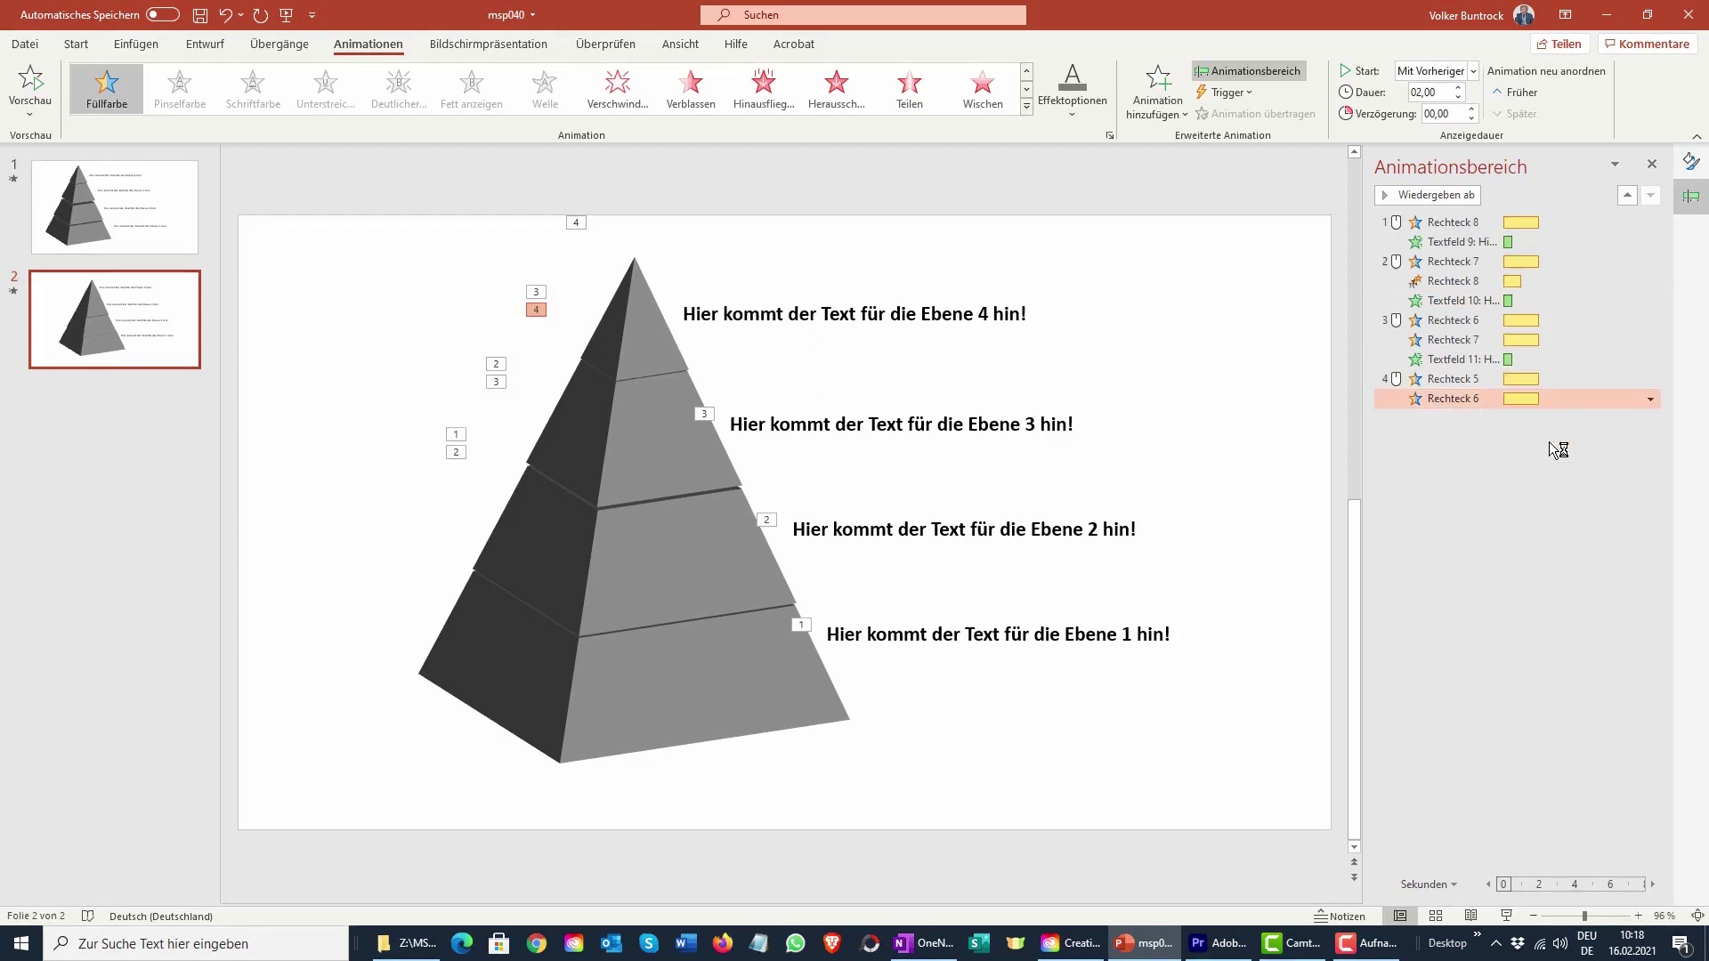
click(856, 316)
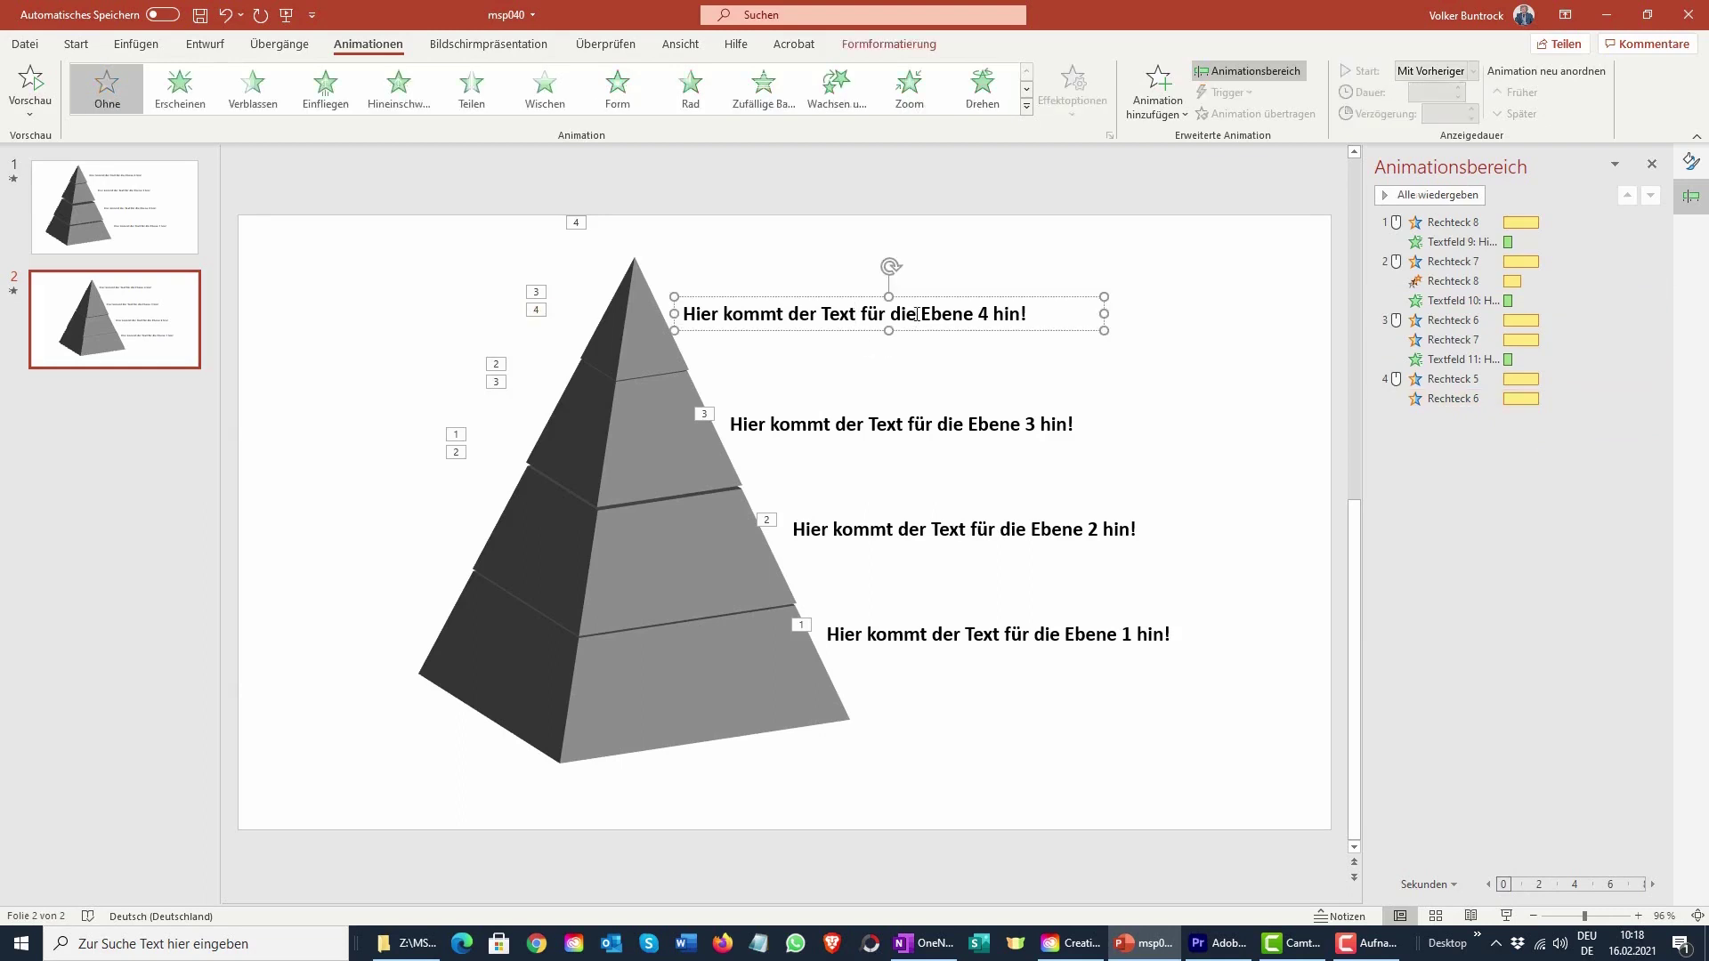
- Give the Ebene 4 label a Wischen entrance Von links, starting with the previous animation
click(545, 89)
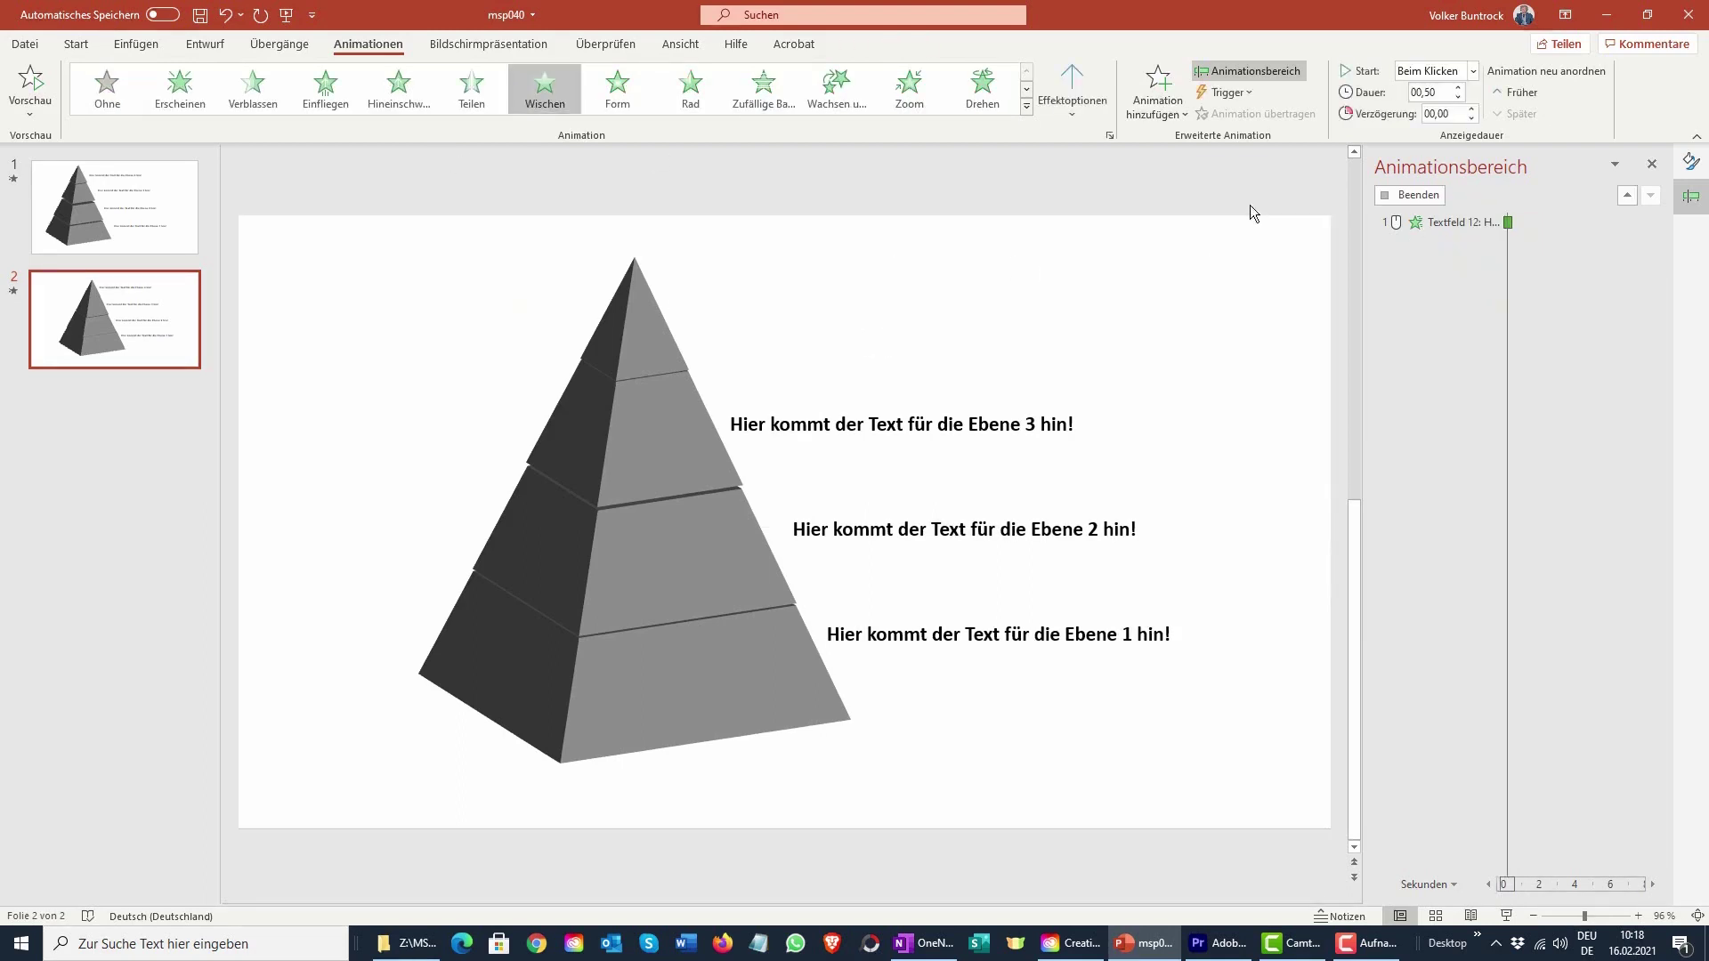
click(1073, 99)
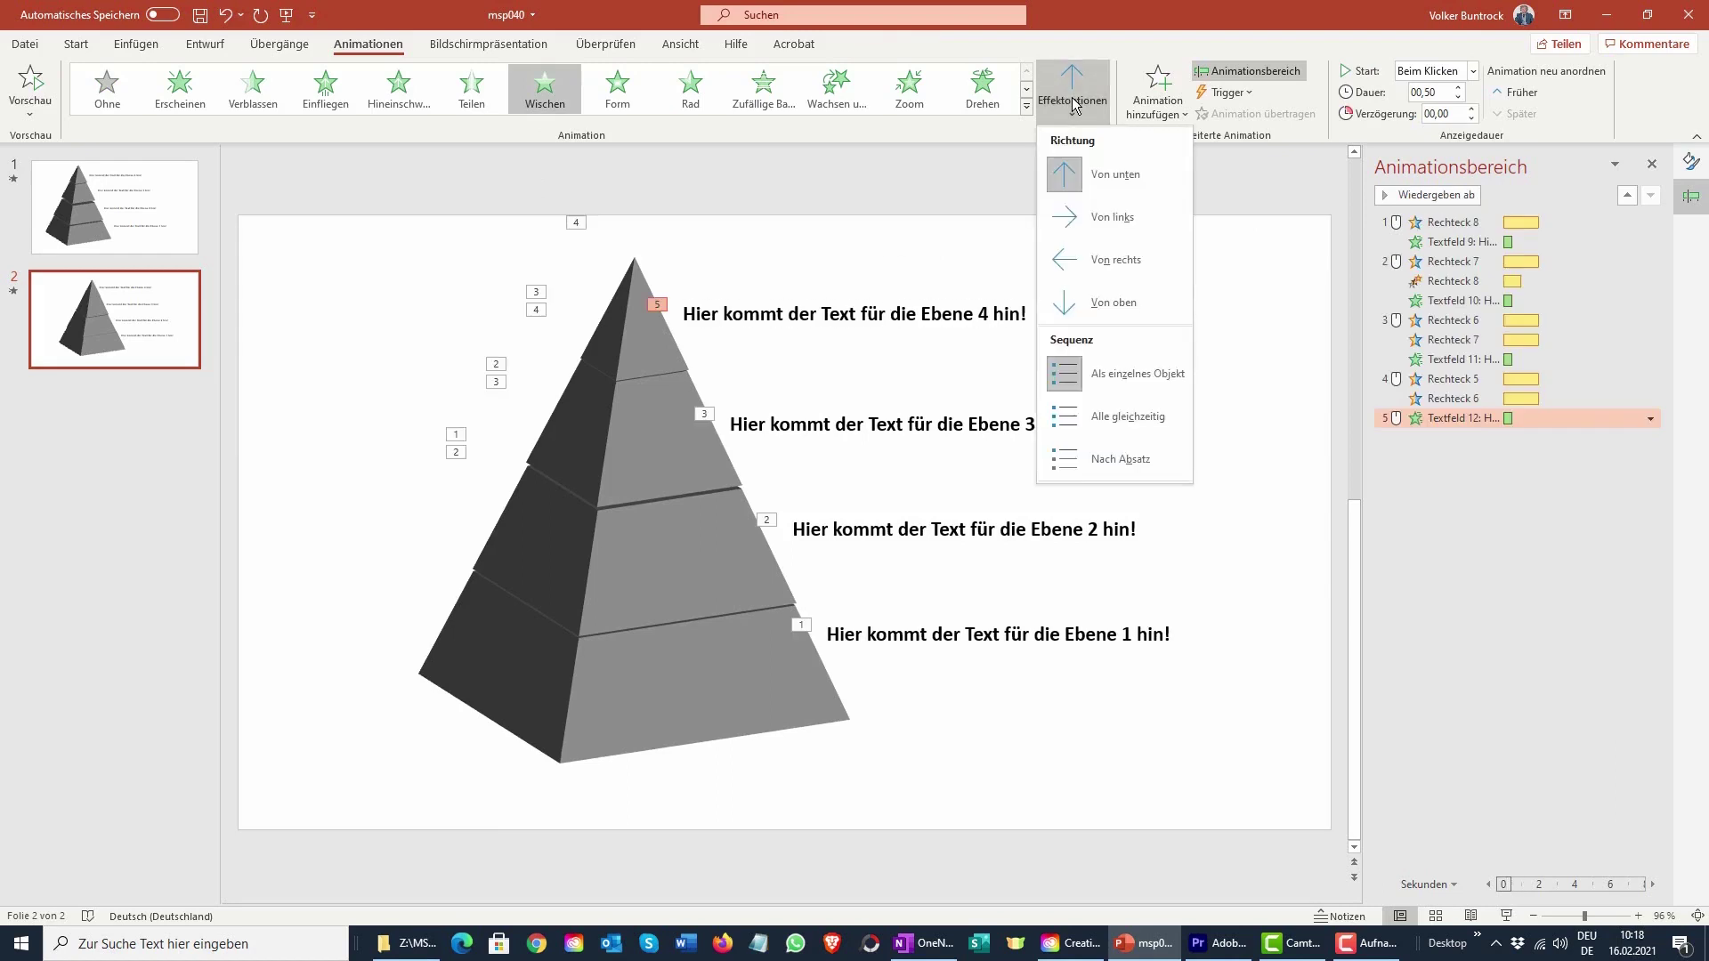
click(1107, 219)
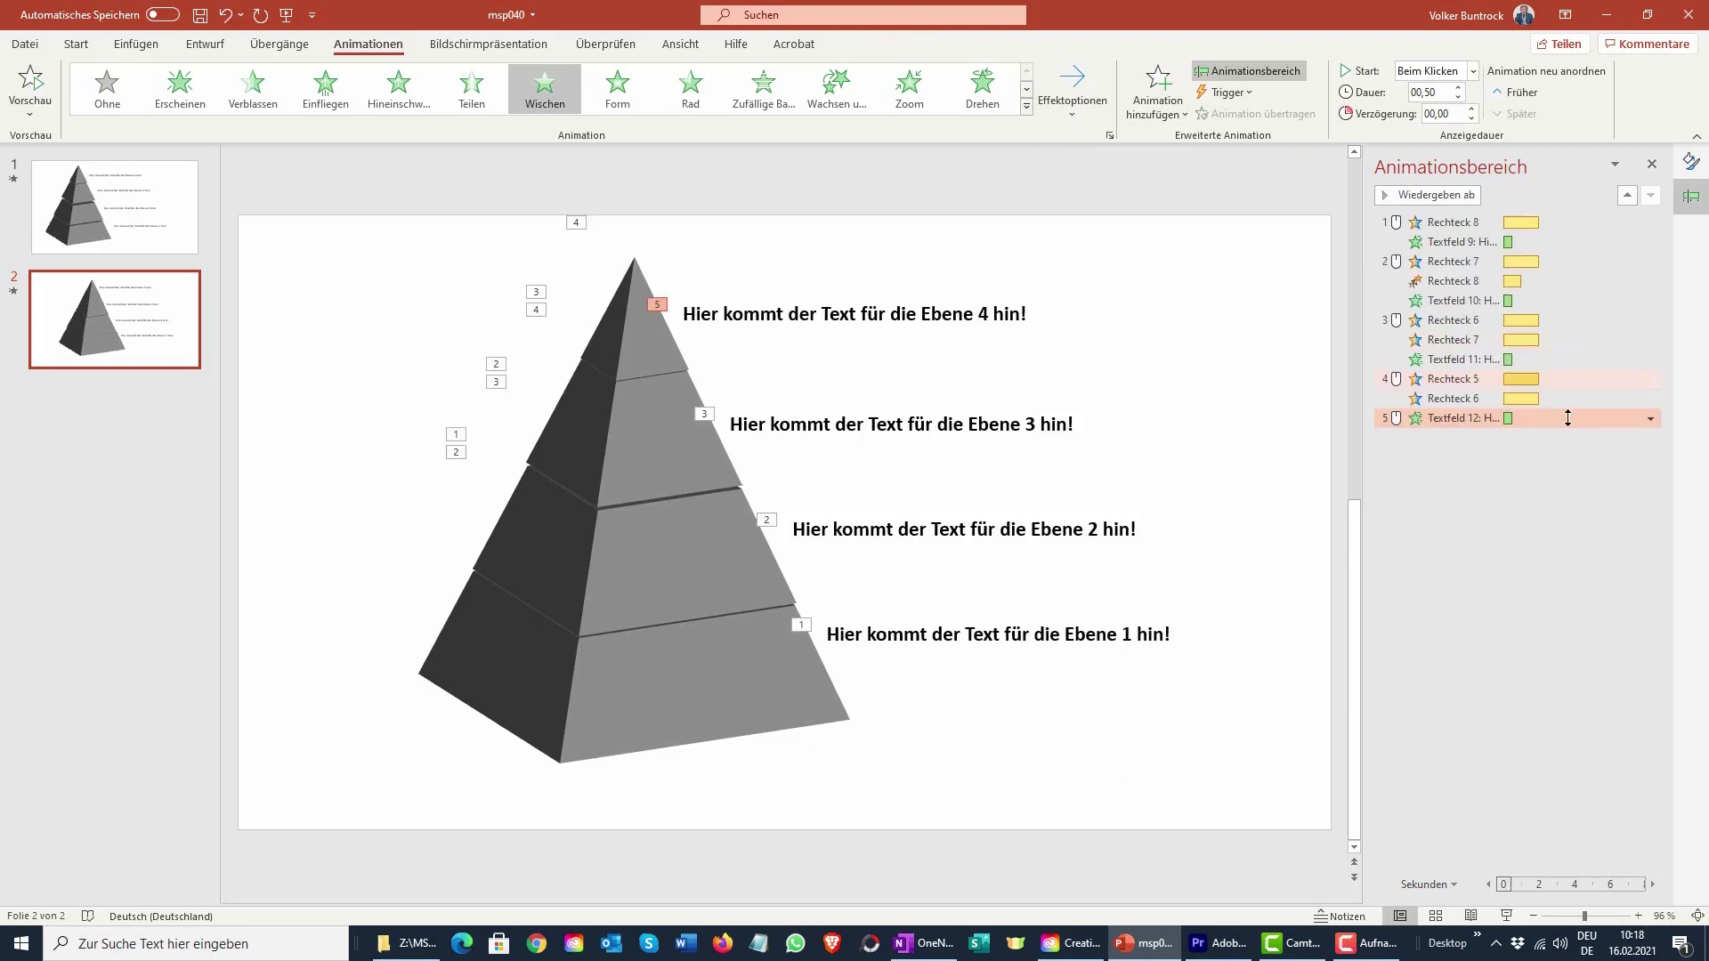
click(1651, 419)
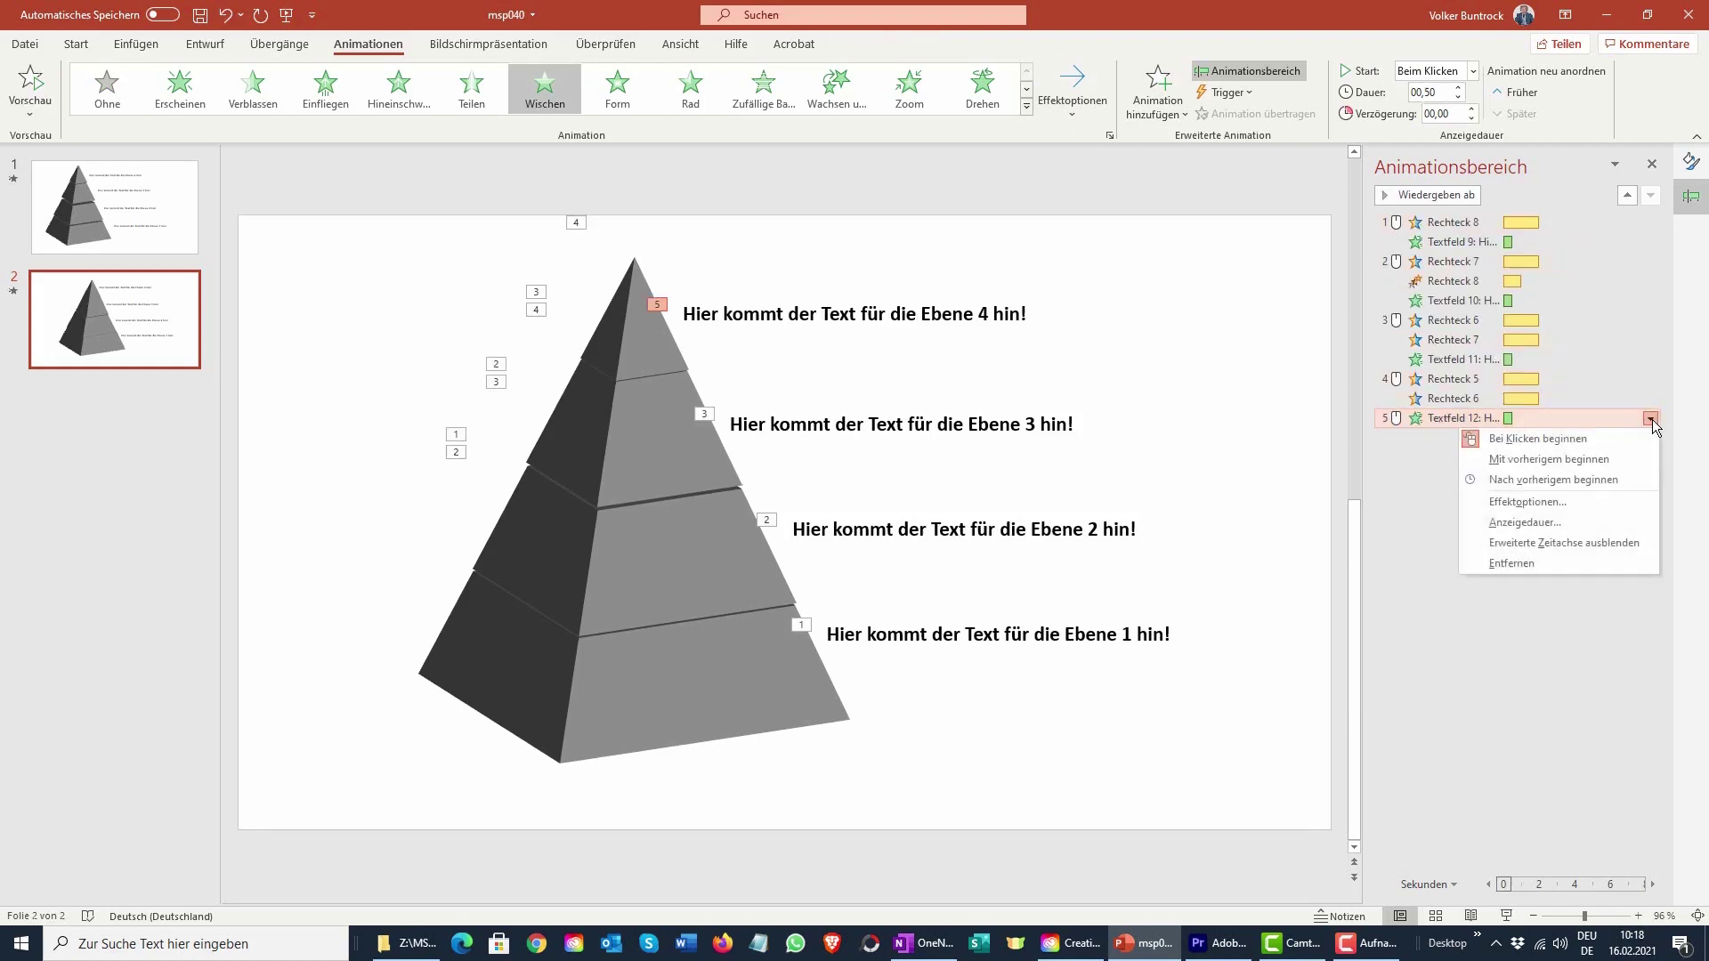
click(1556, 460)
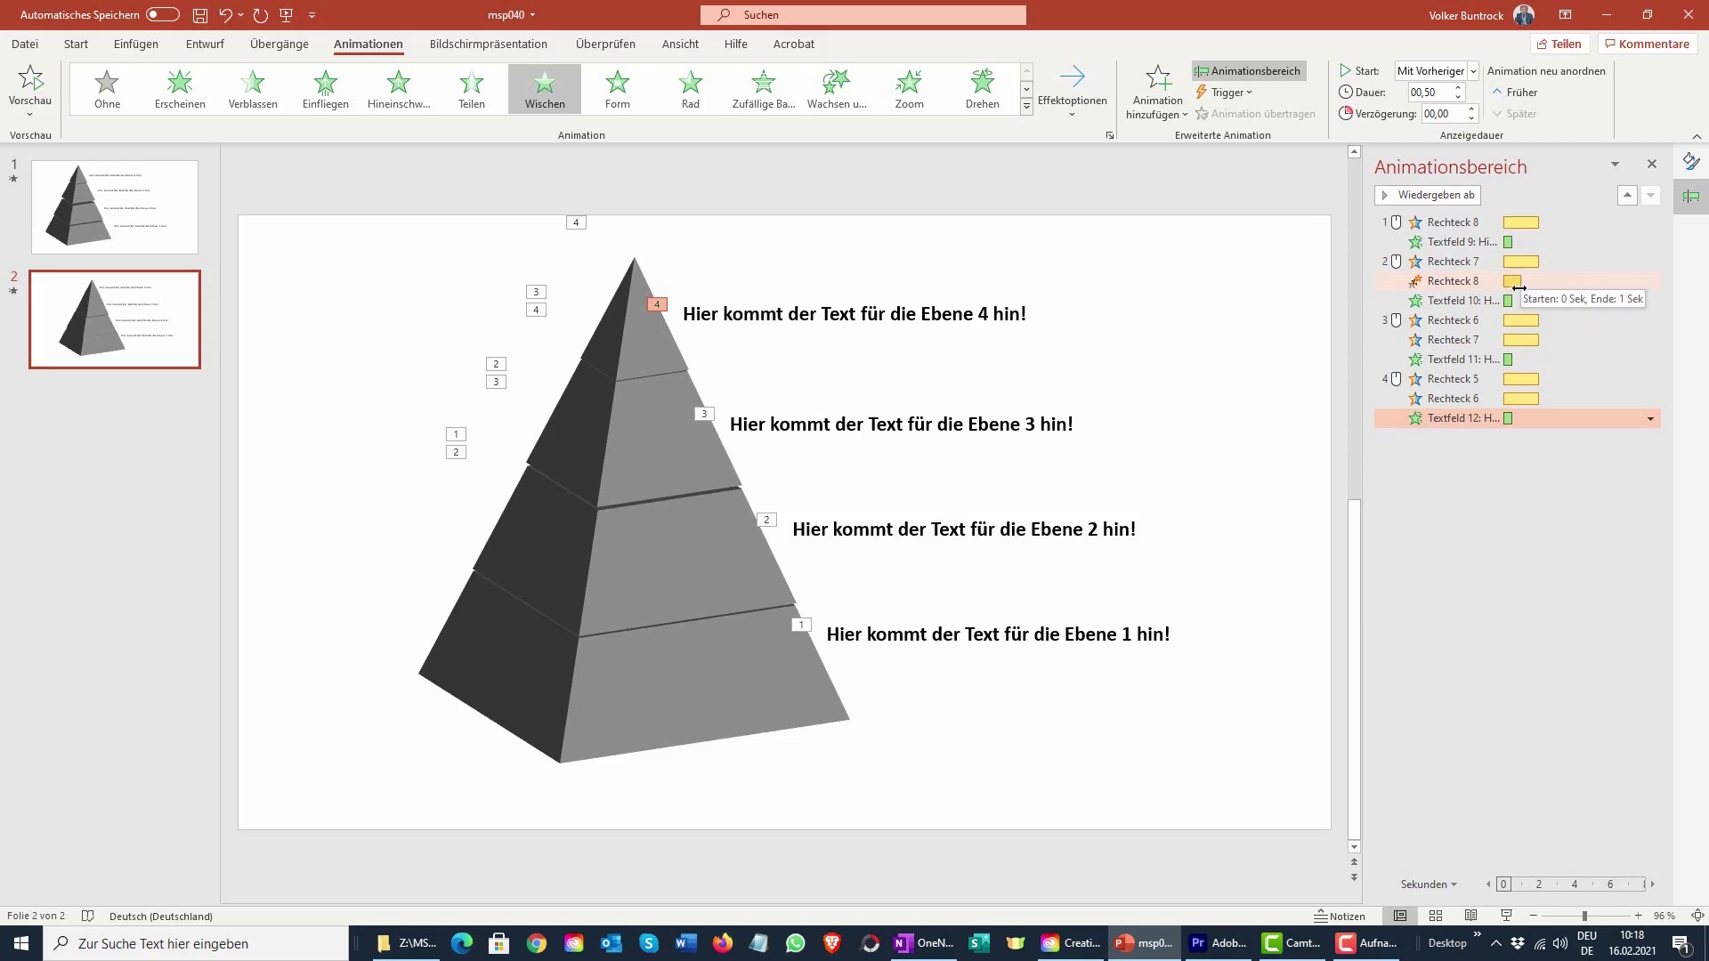
mouse_move(1522, 339)
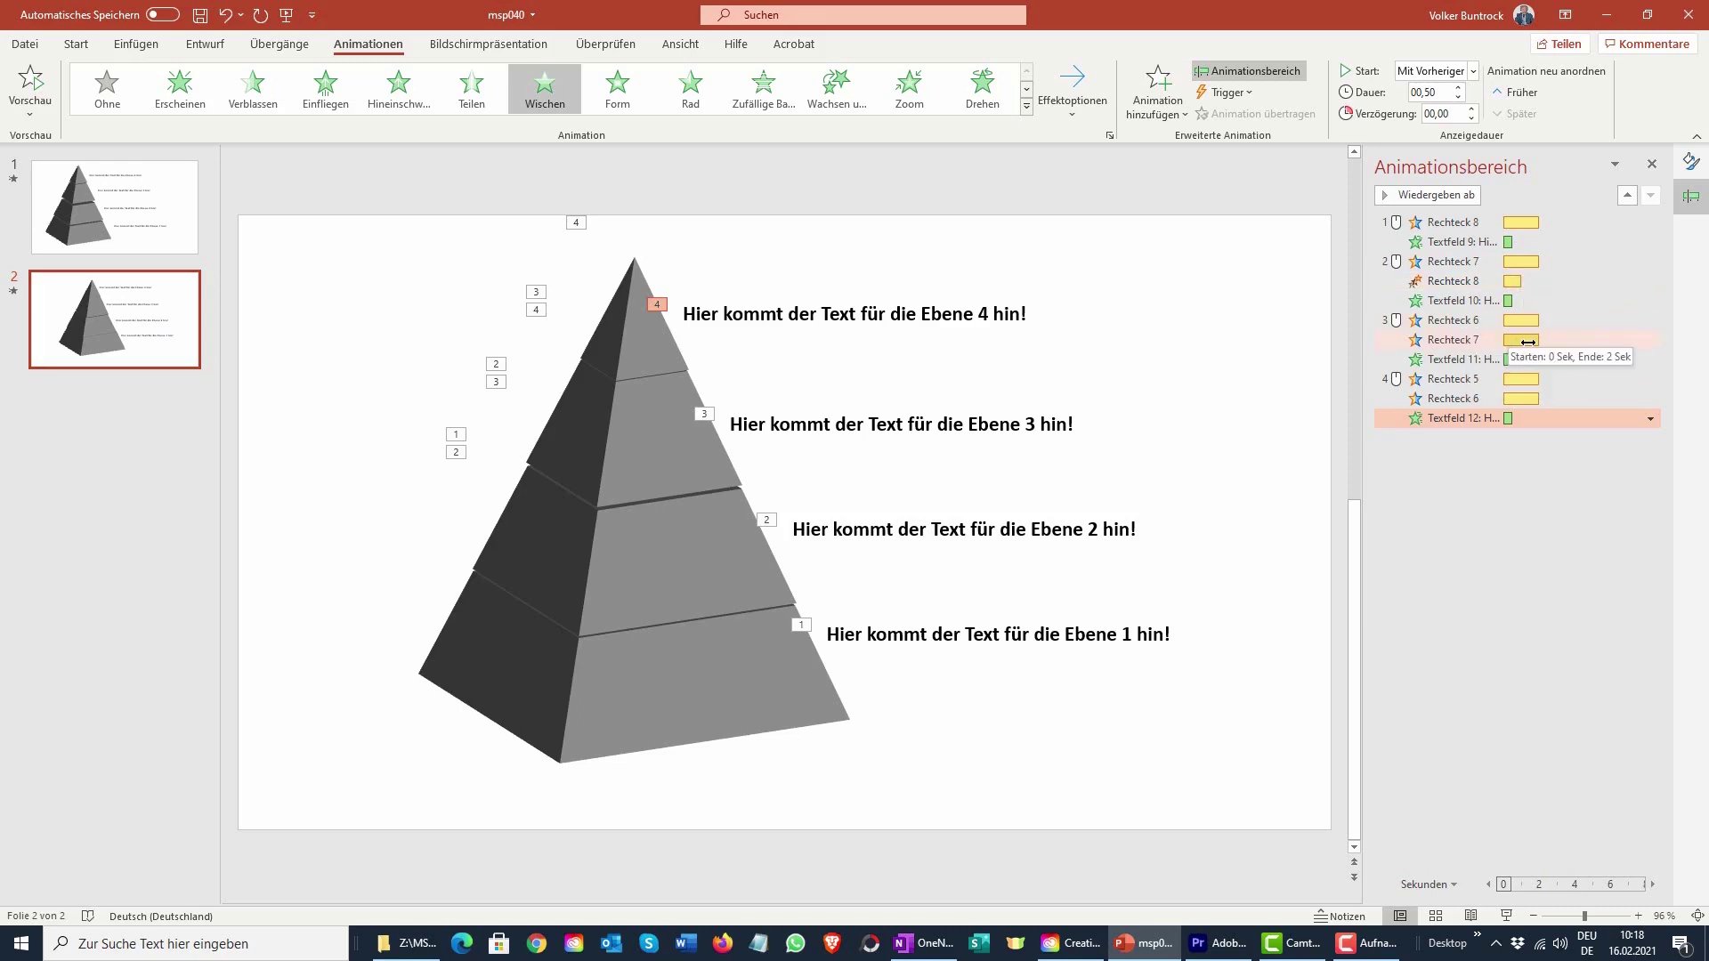
- Set the second tier's return-to-grey Füllfarbe effect to a 1-second (Schnell) duration
click(1528, 340)
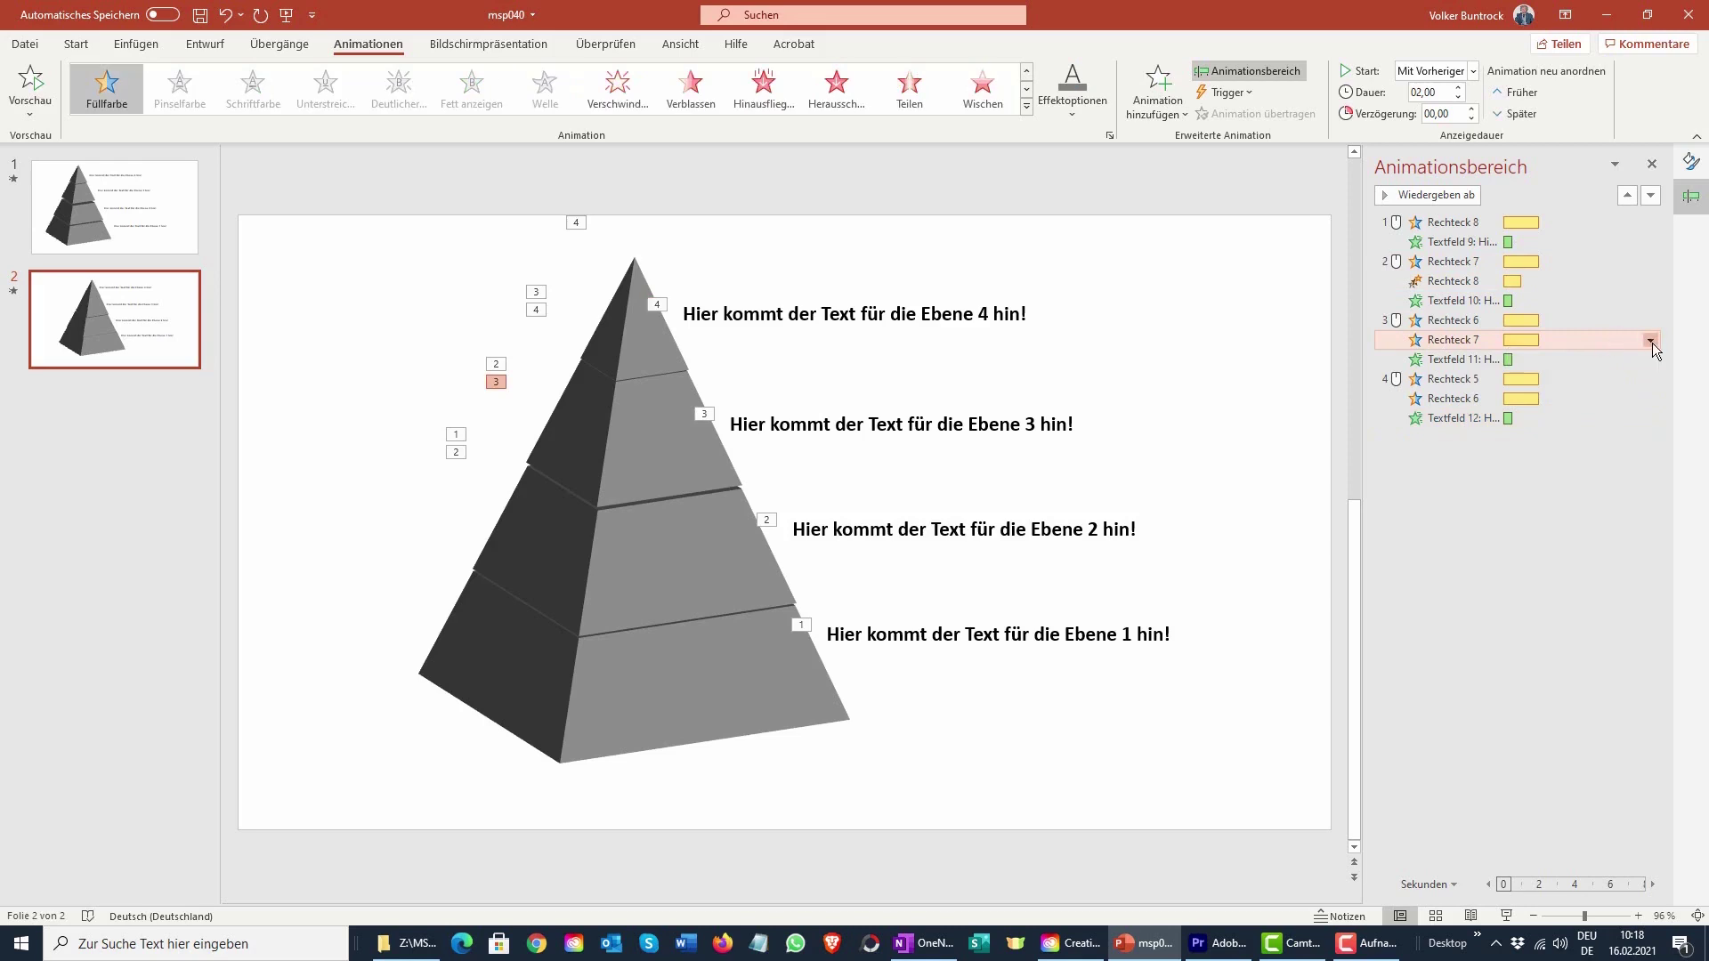
click(1651, 341)
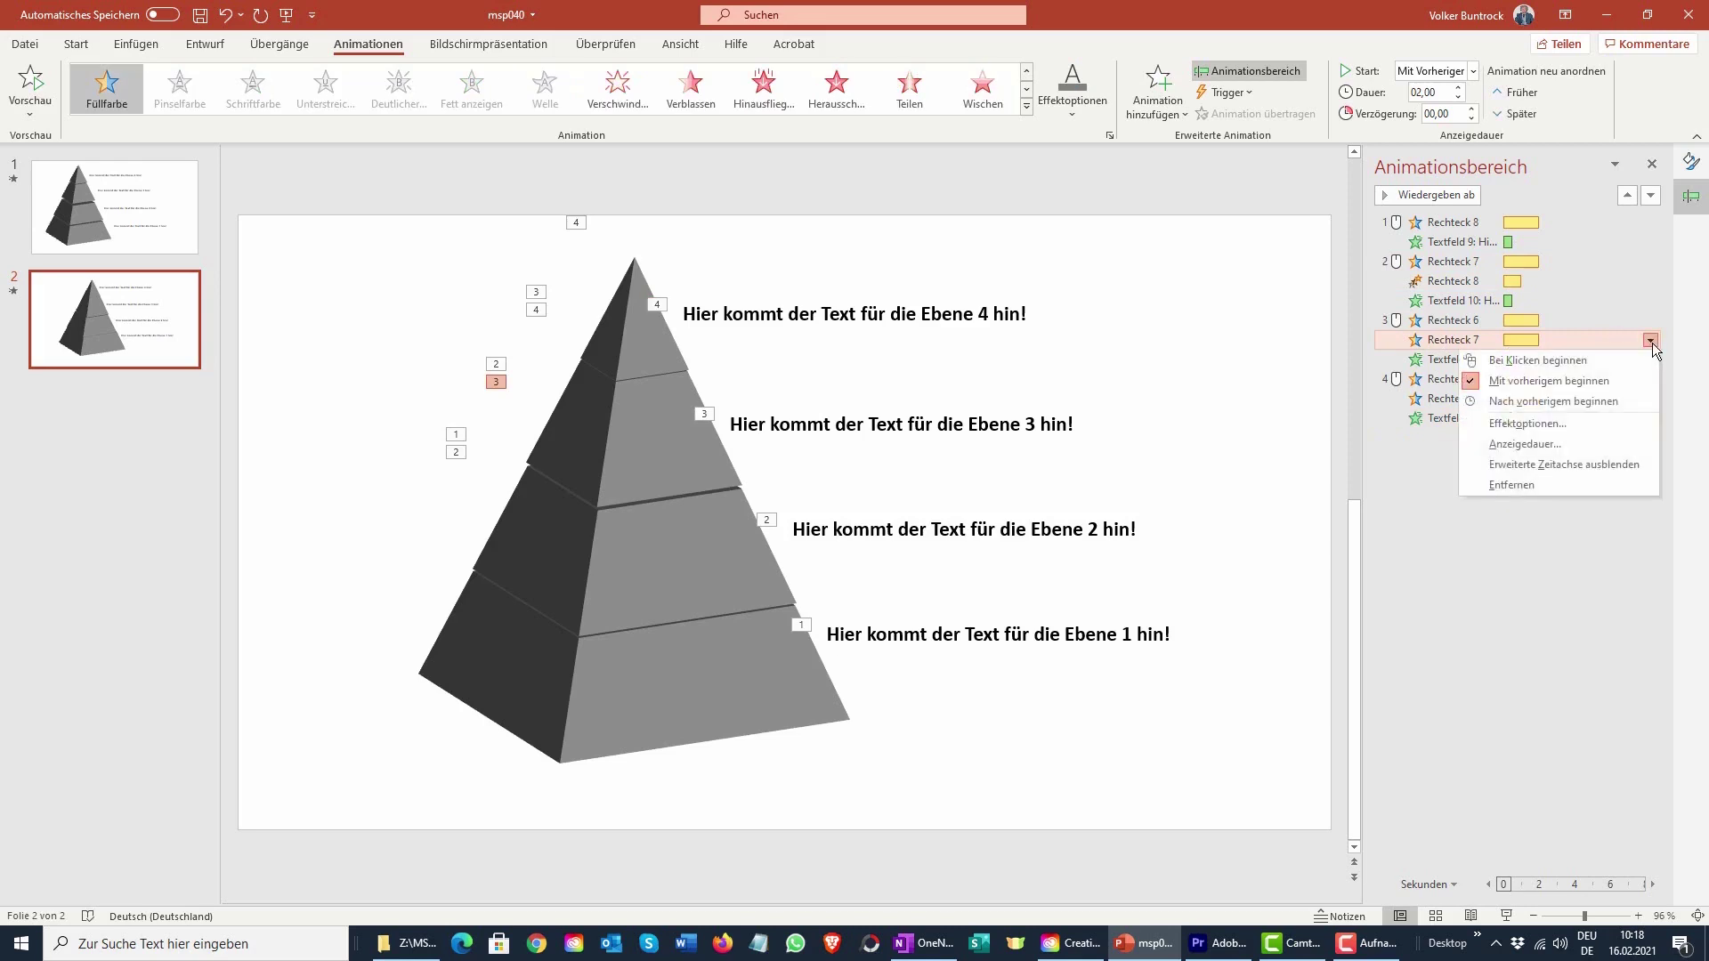
click(1538, 444)
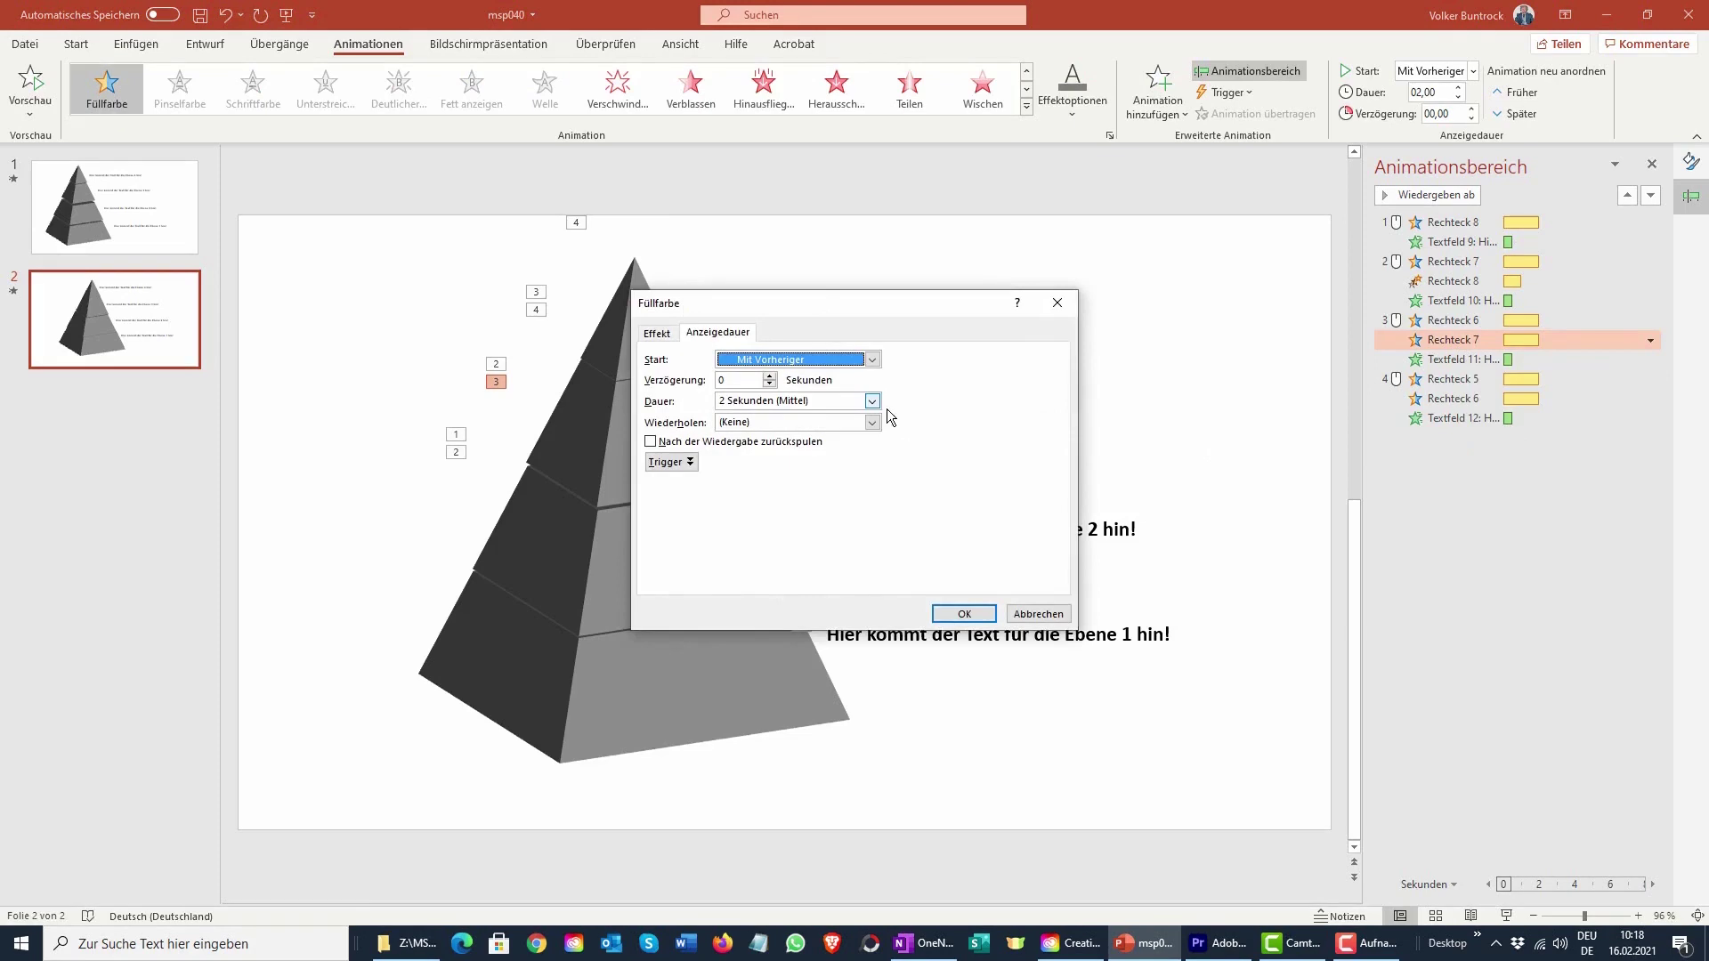
click(874, 401)
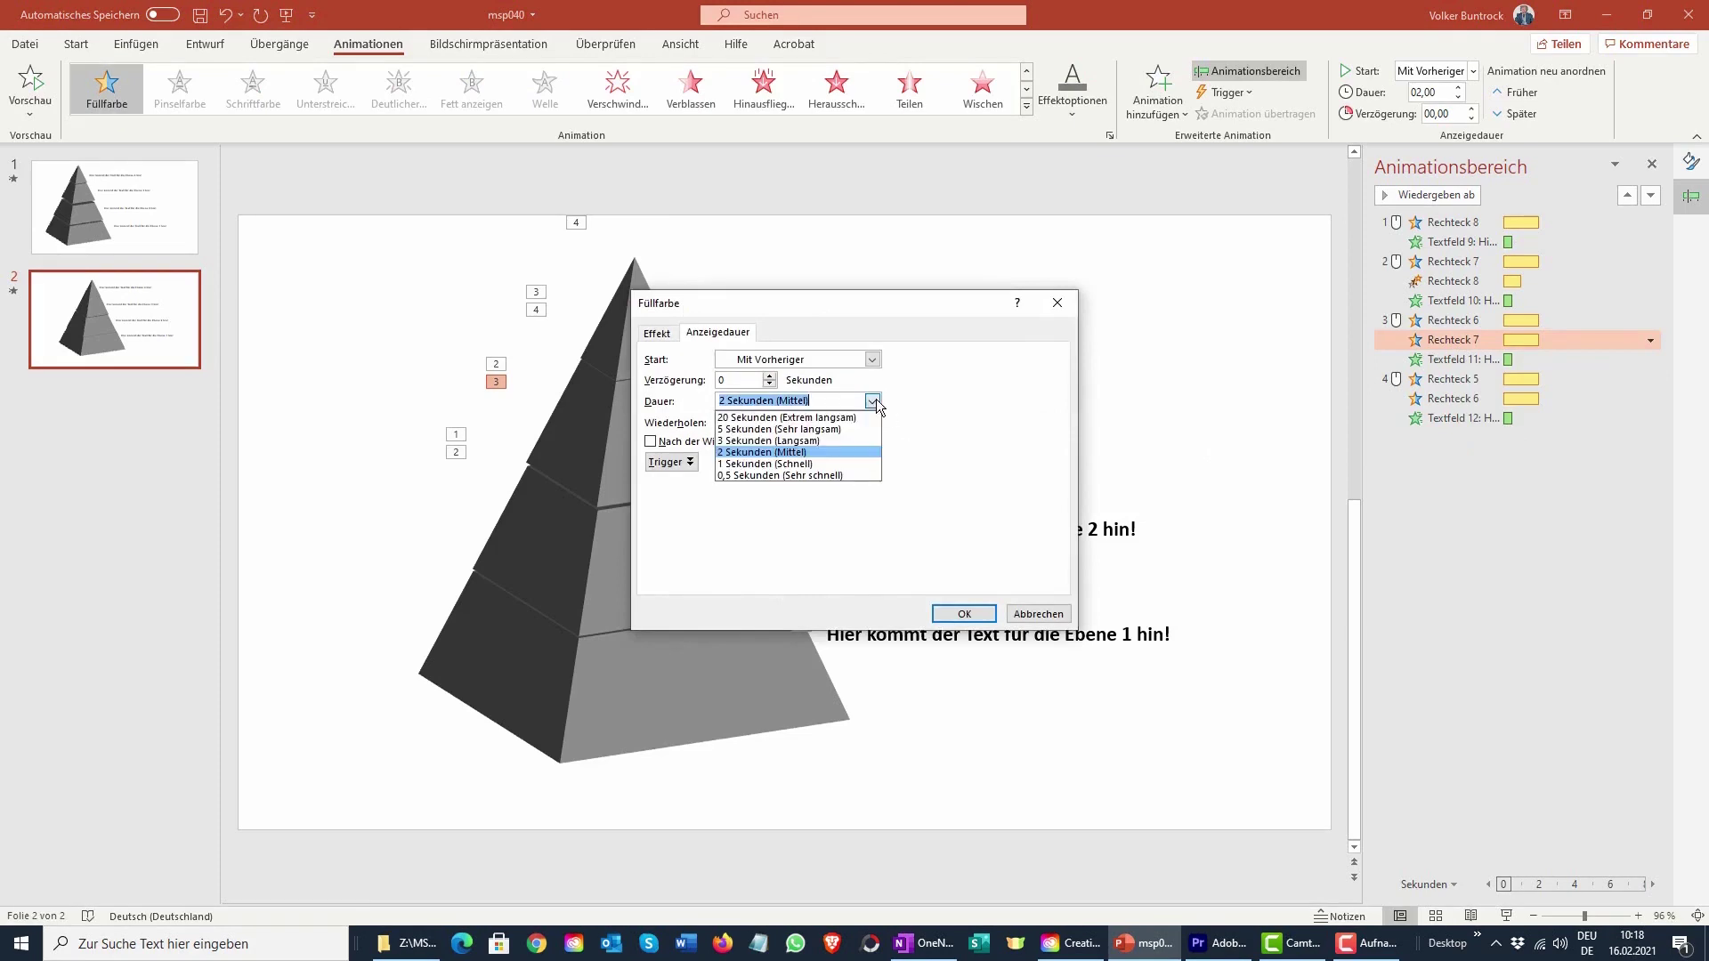
click(783, 466)
click(964, 615)
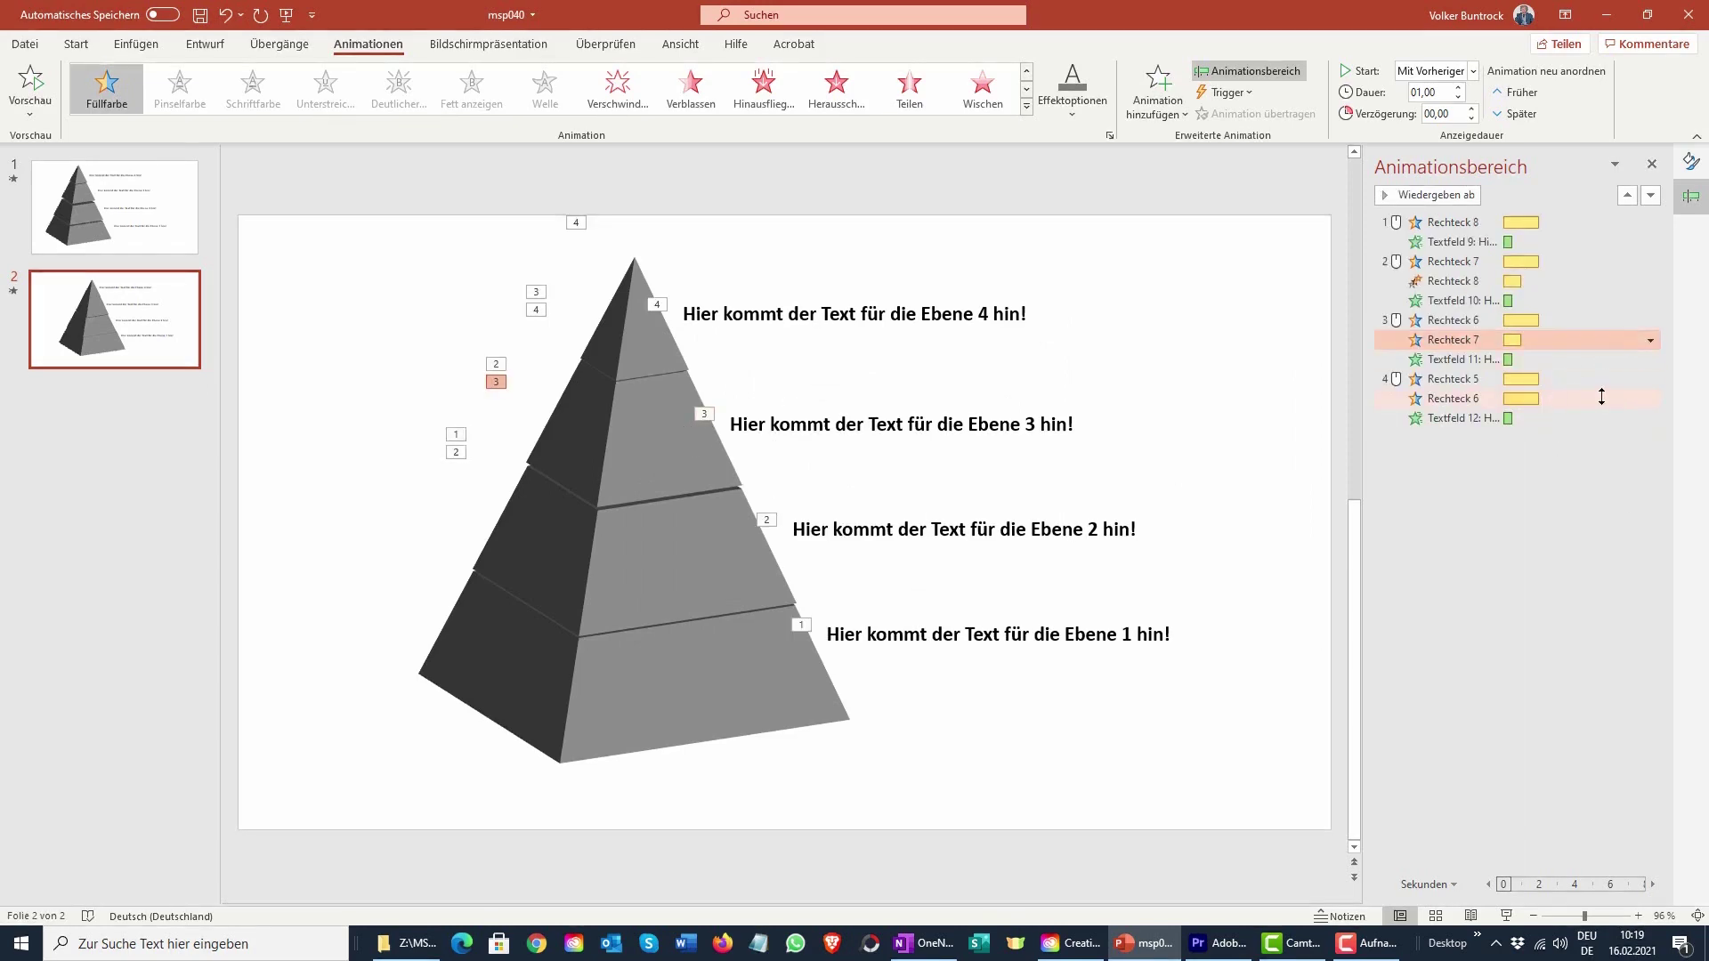
- Set the Rechteck 6 grey Füllfarbe effect to a 1-second (Schnell) duration as well
drag(1536, 397, 1540, 398)
click(1651, 401)
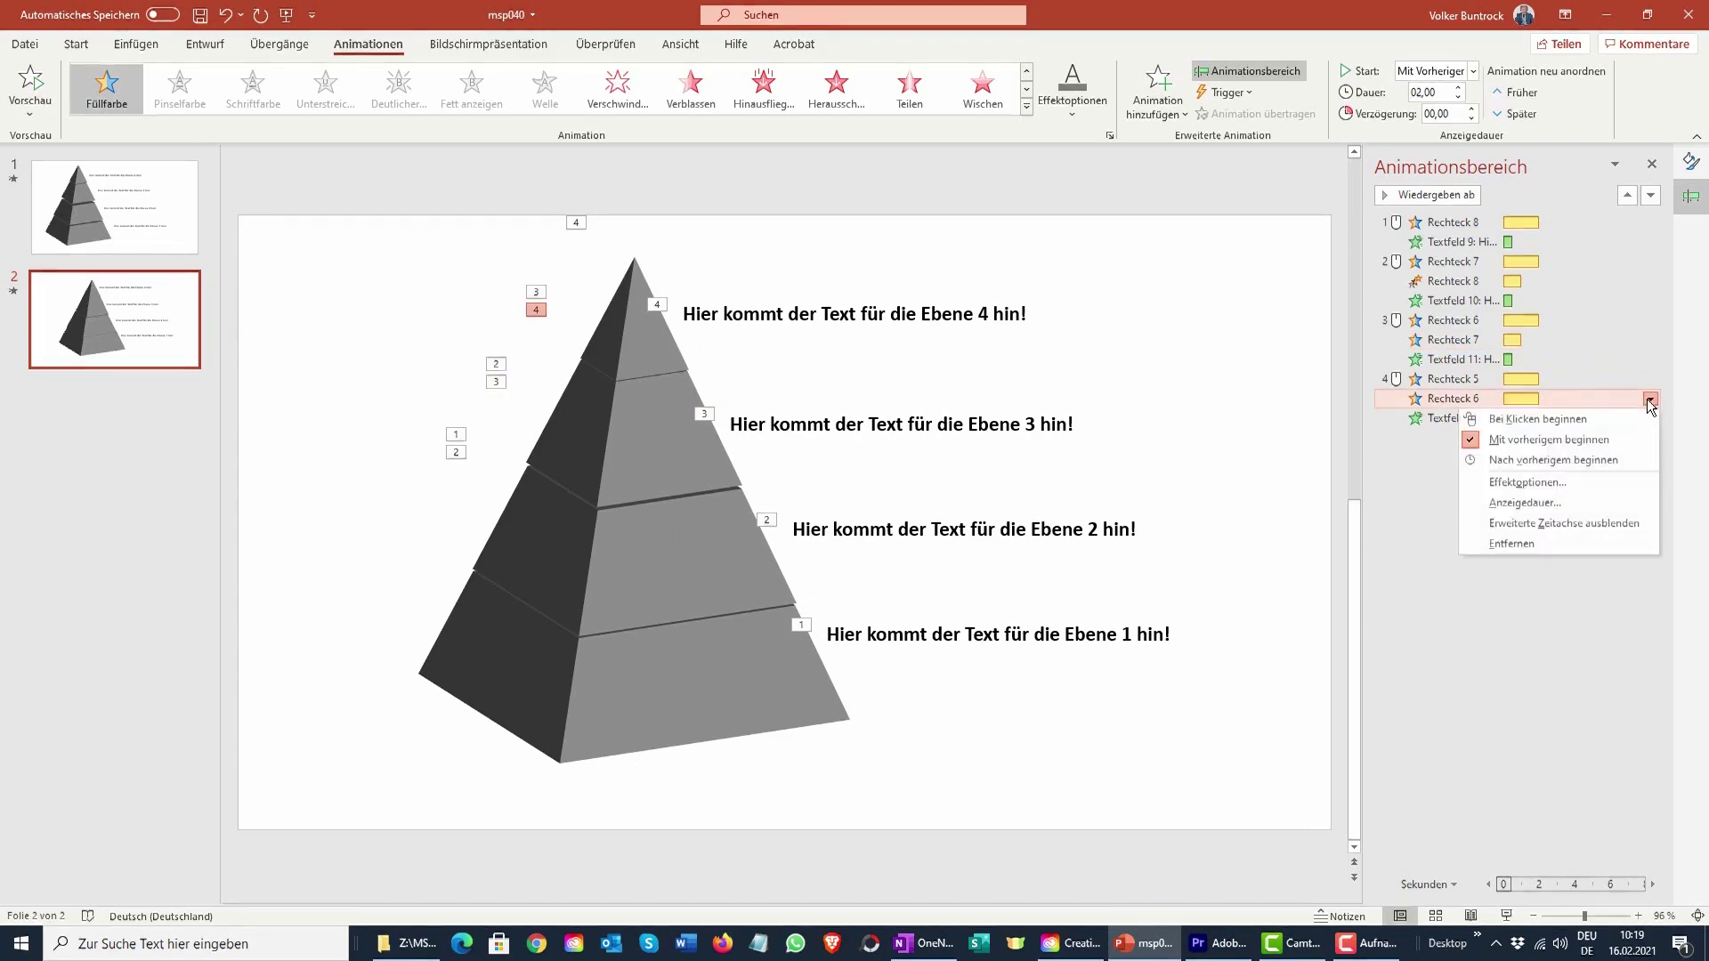
click(1505, 513)
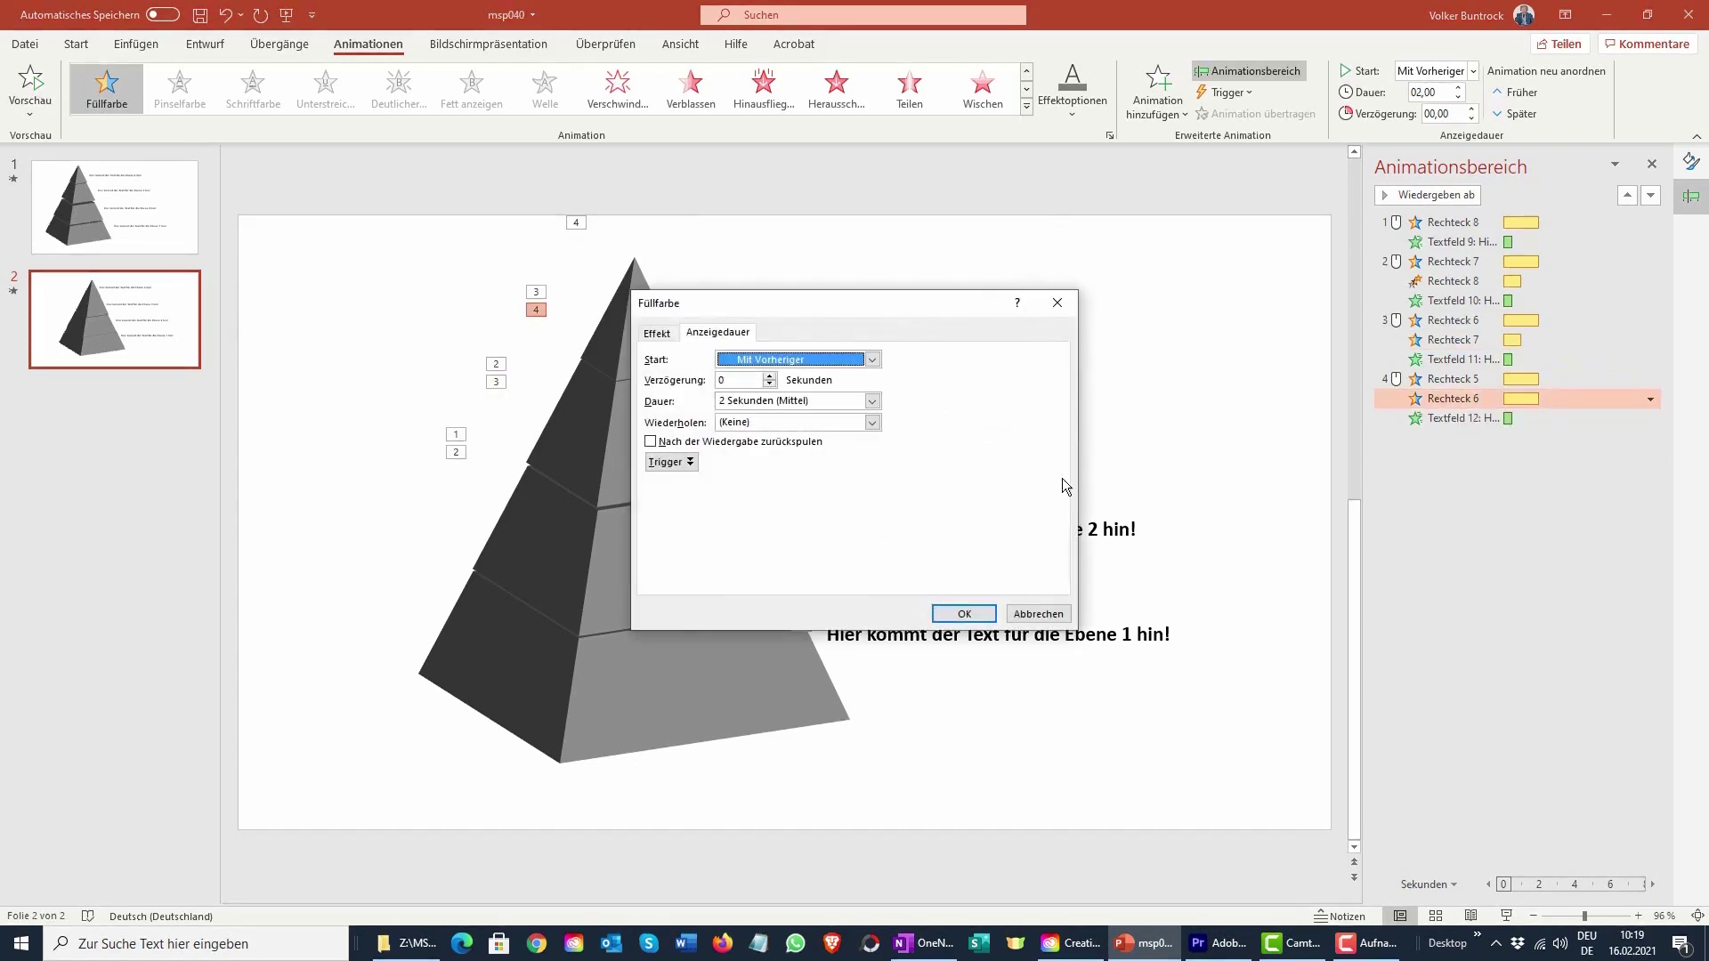
click(871, 405)
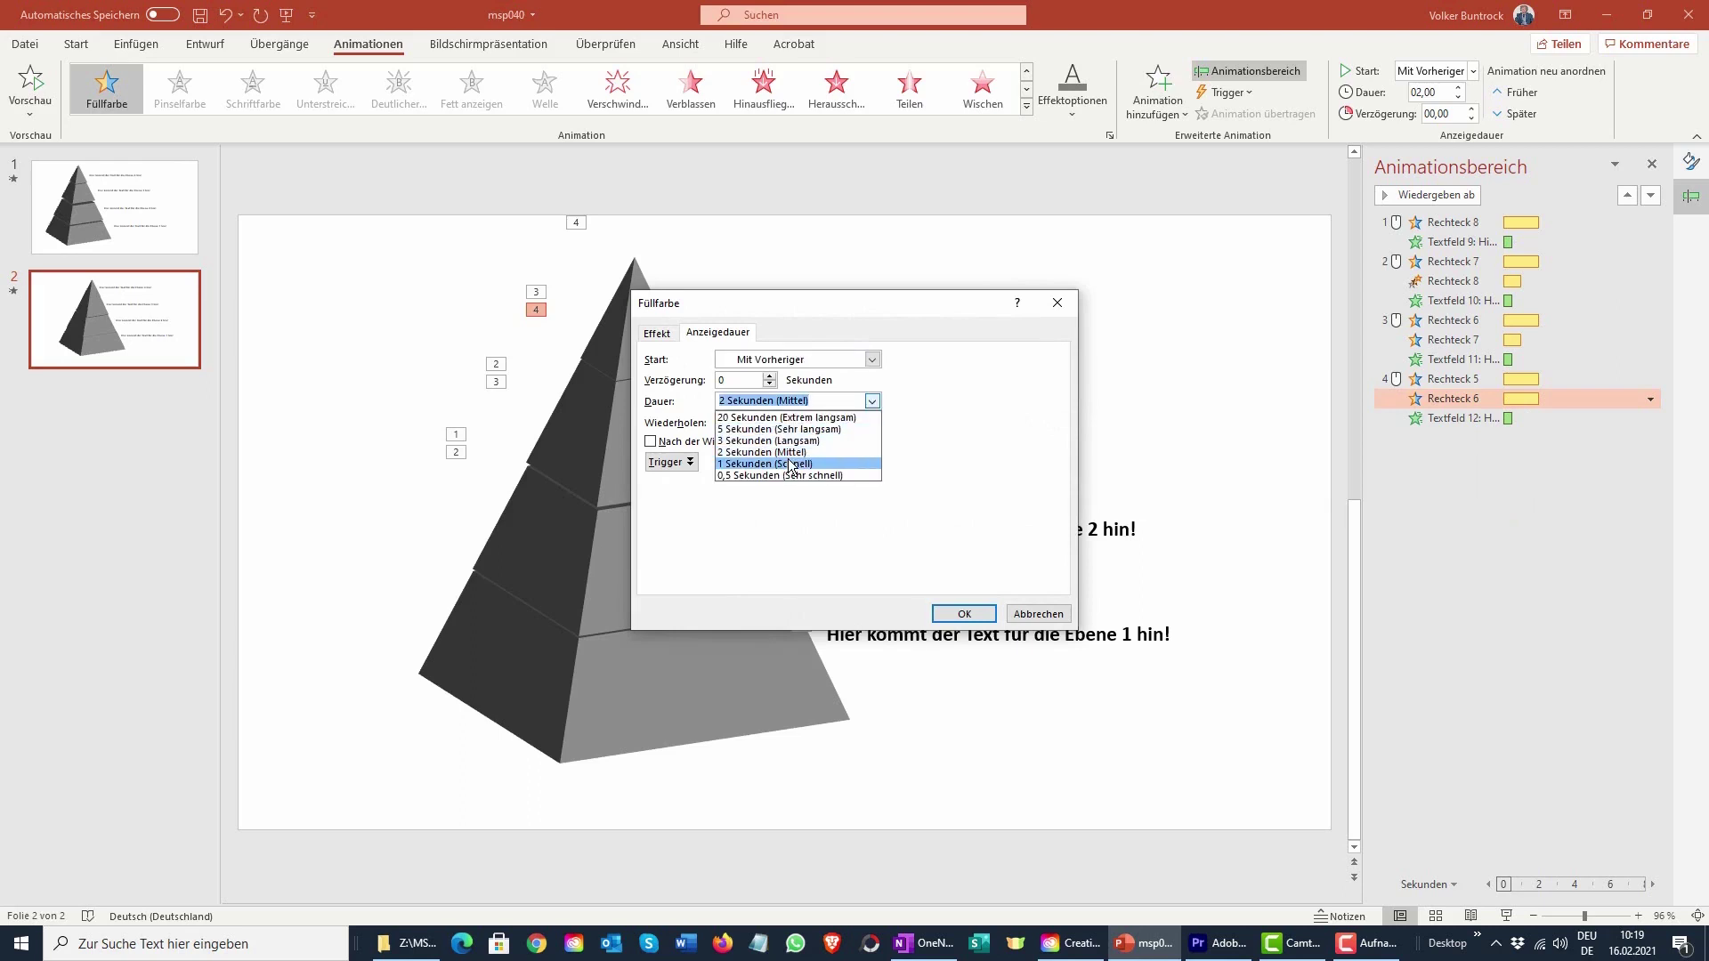
click(792, 463)
click(960, 615)
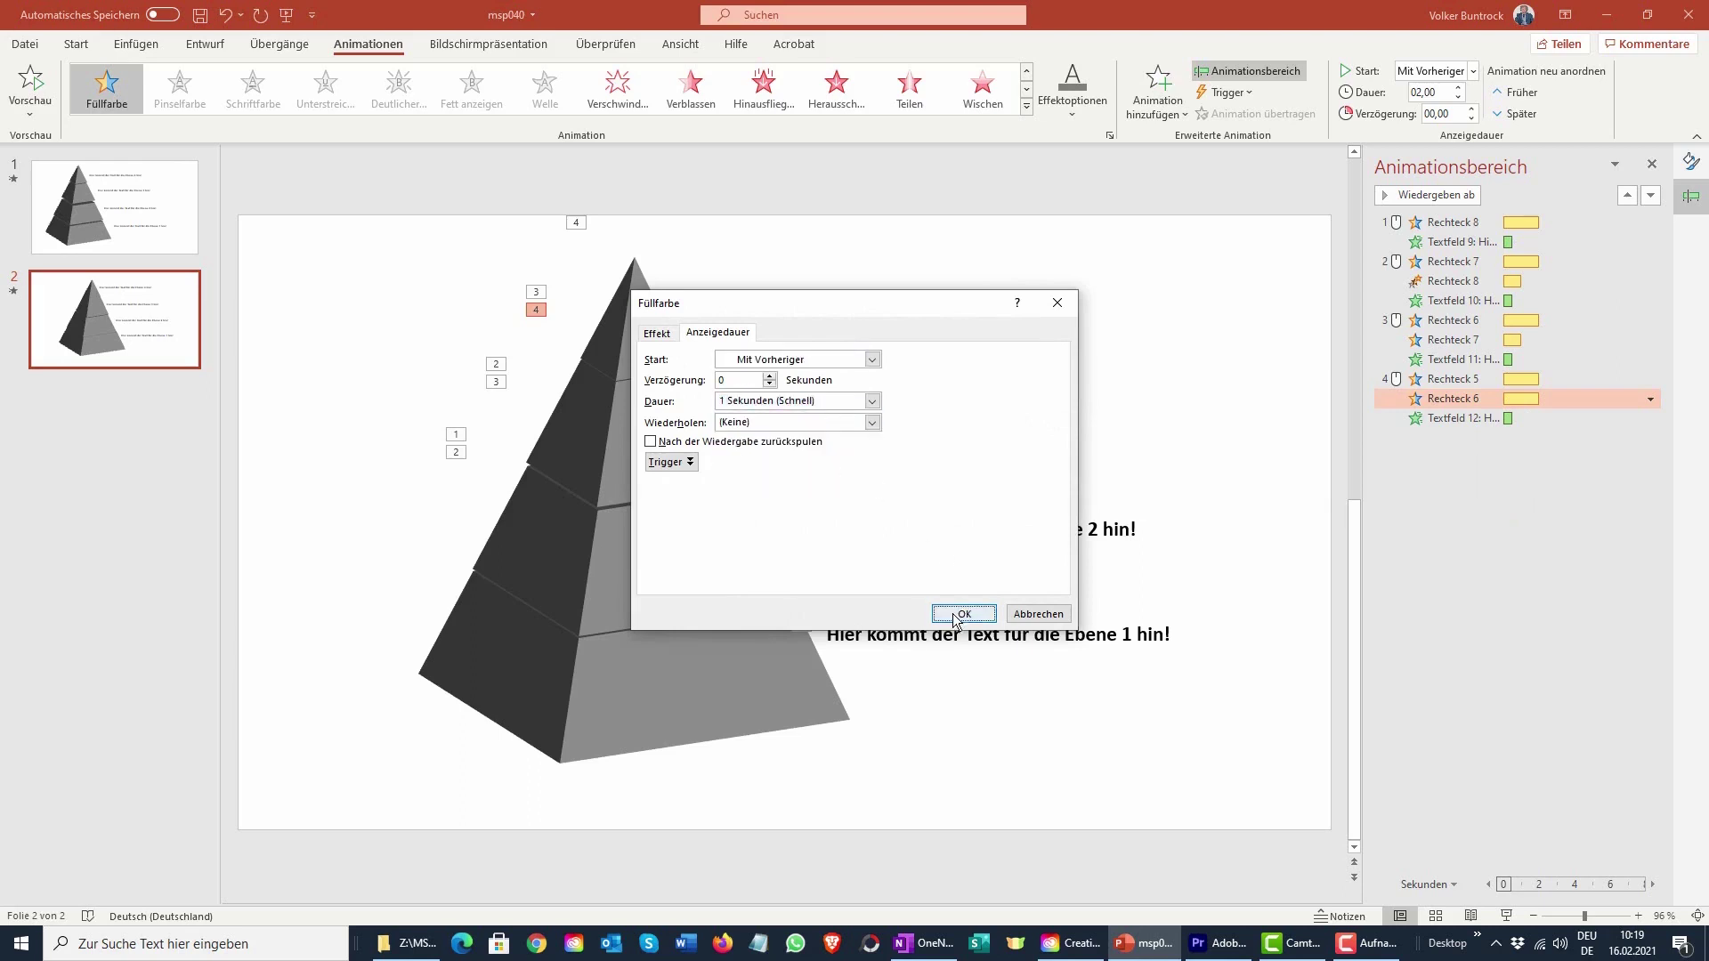
click(1268, 748)
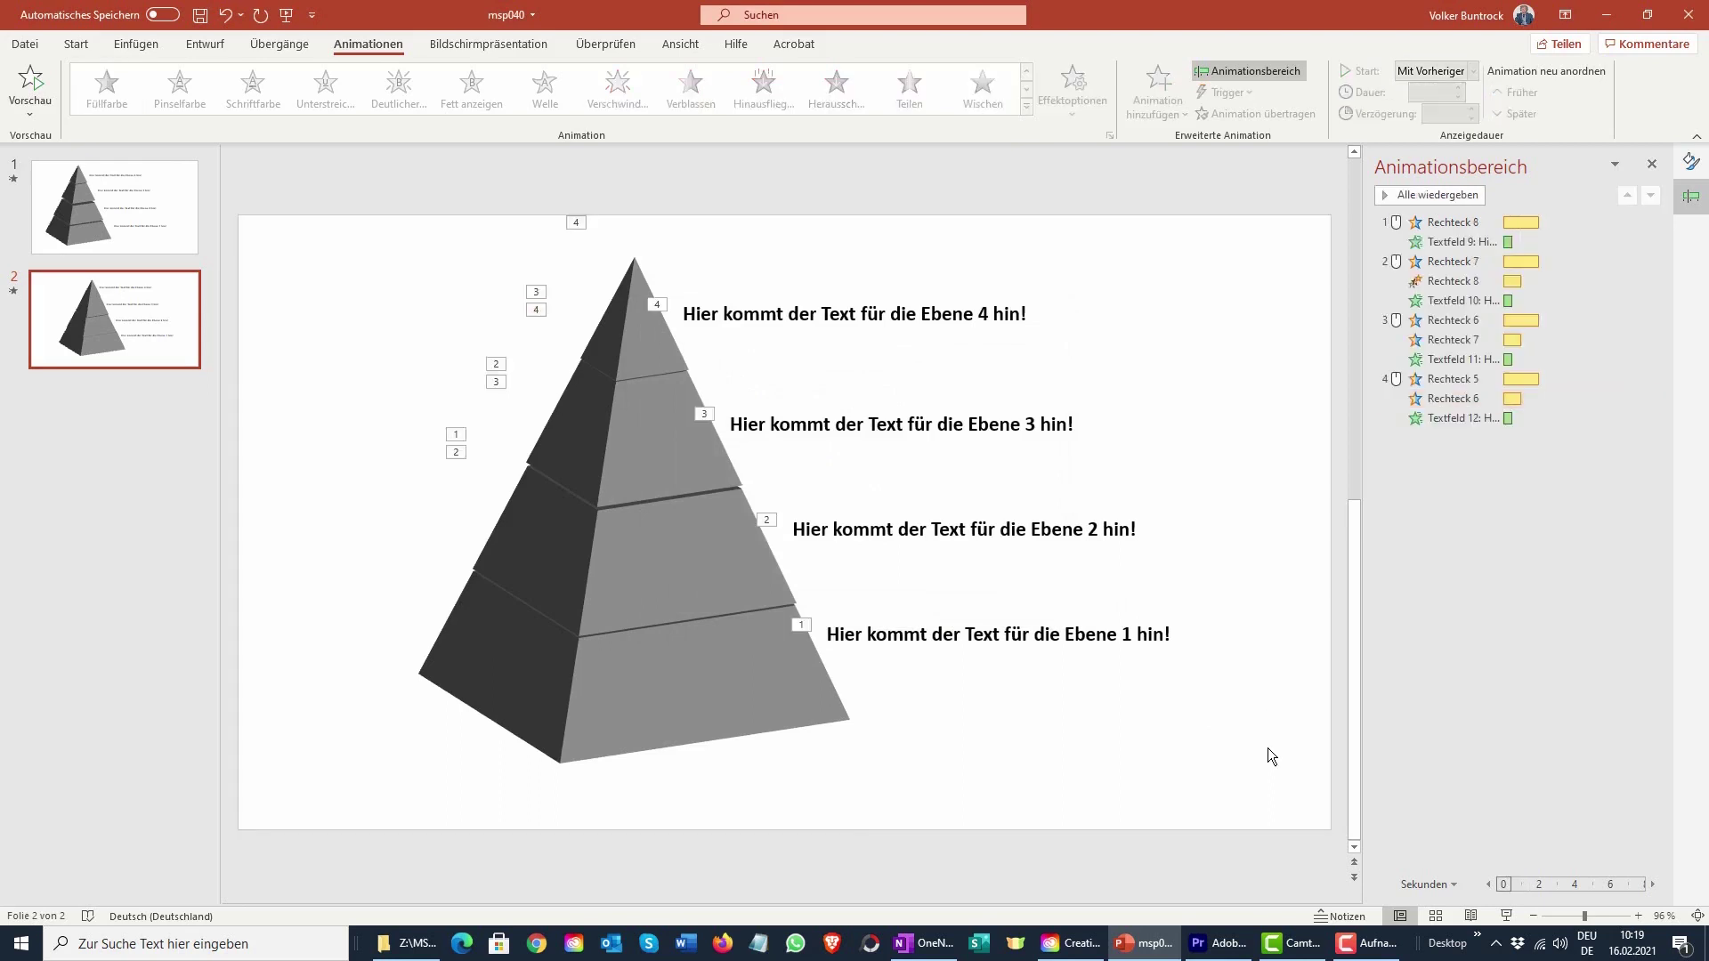
- Save the presentation, then play the slide show through the first tier's green flash and label
click(201, 15)
click(1511, 917)
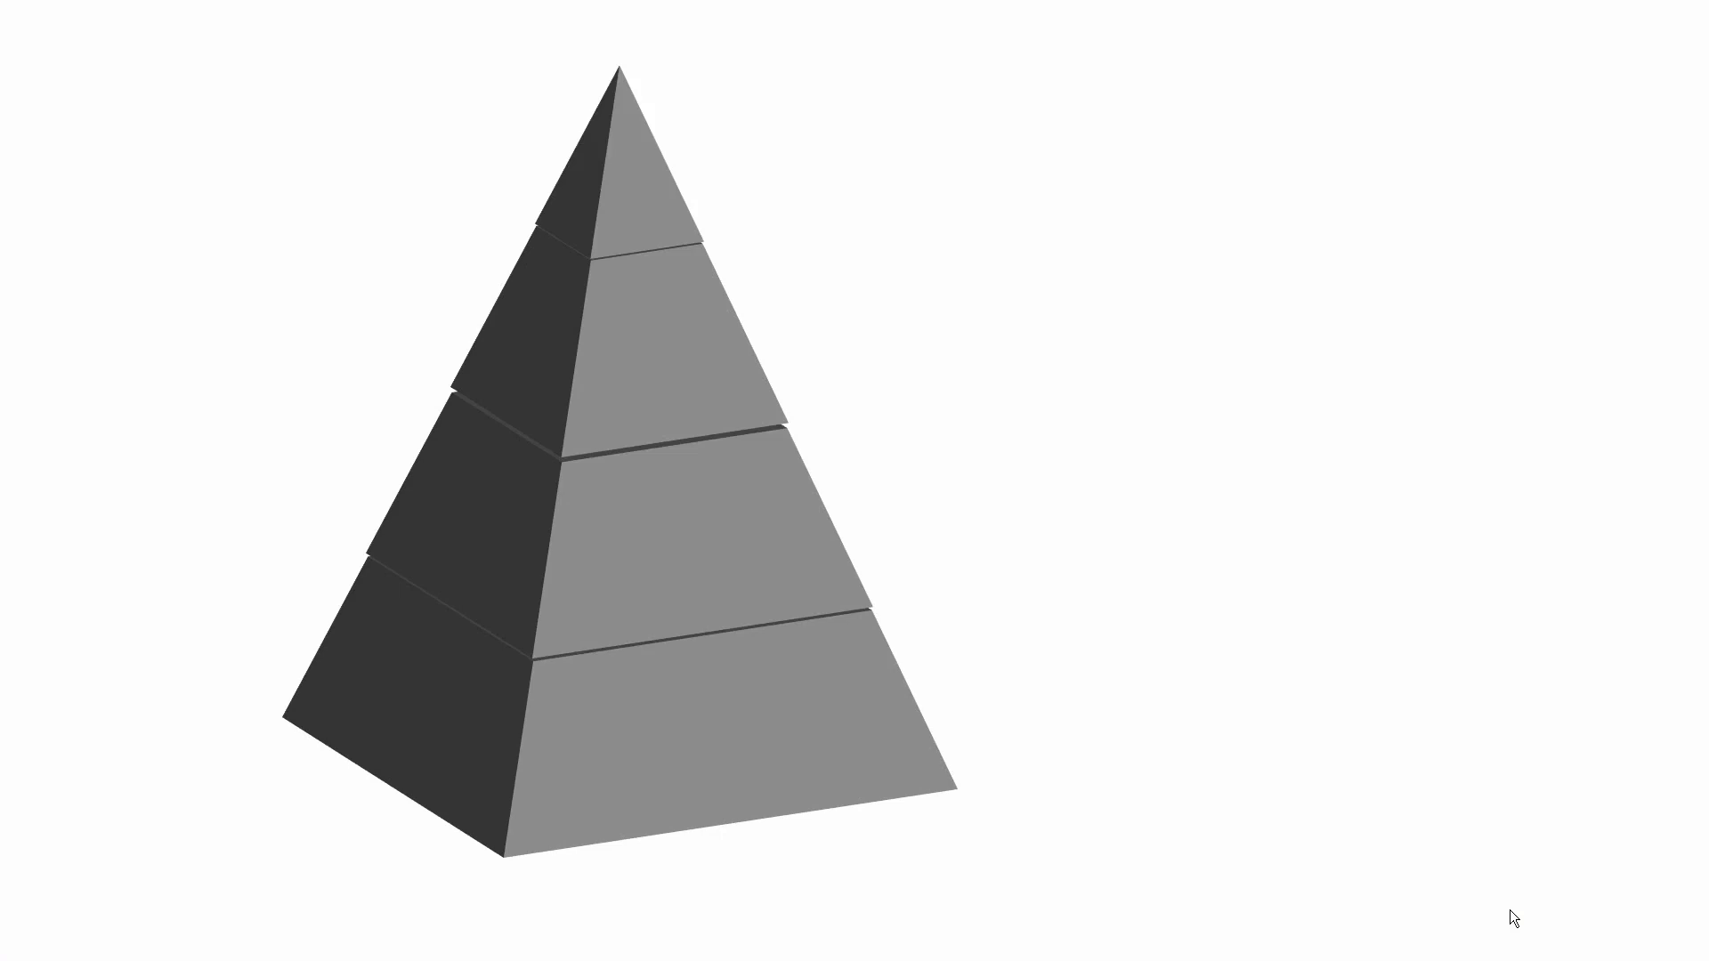
key(space)
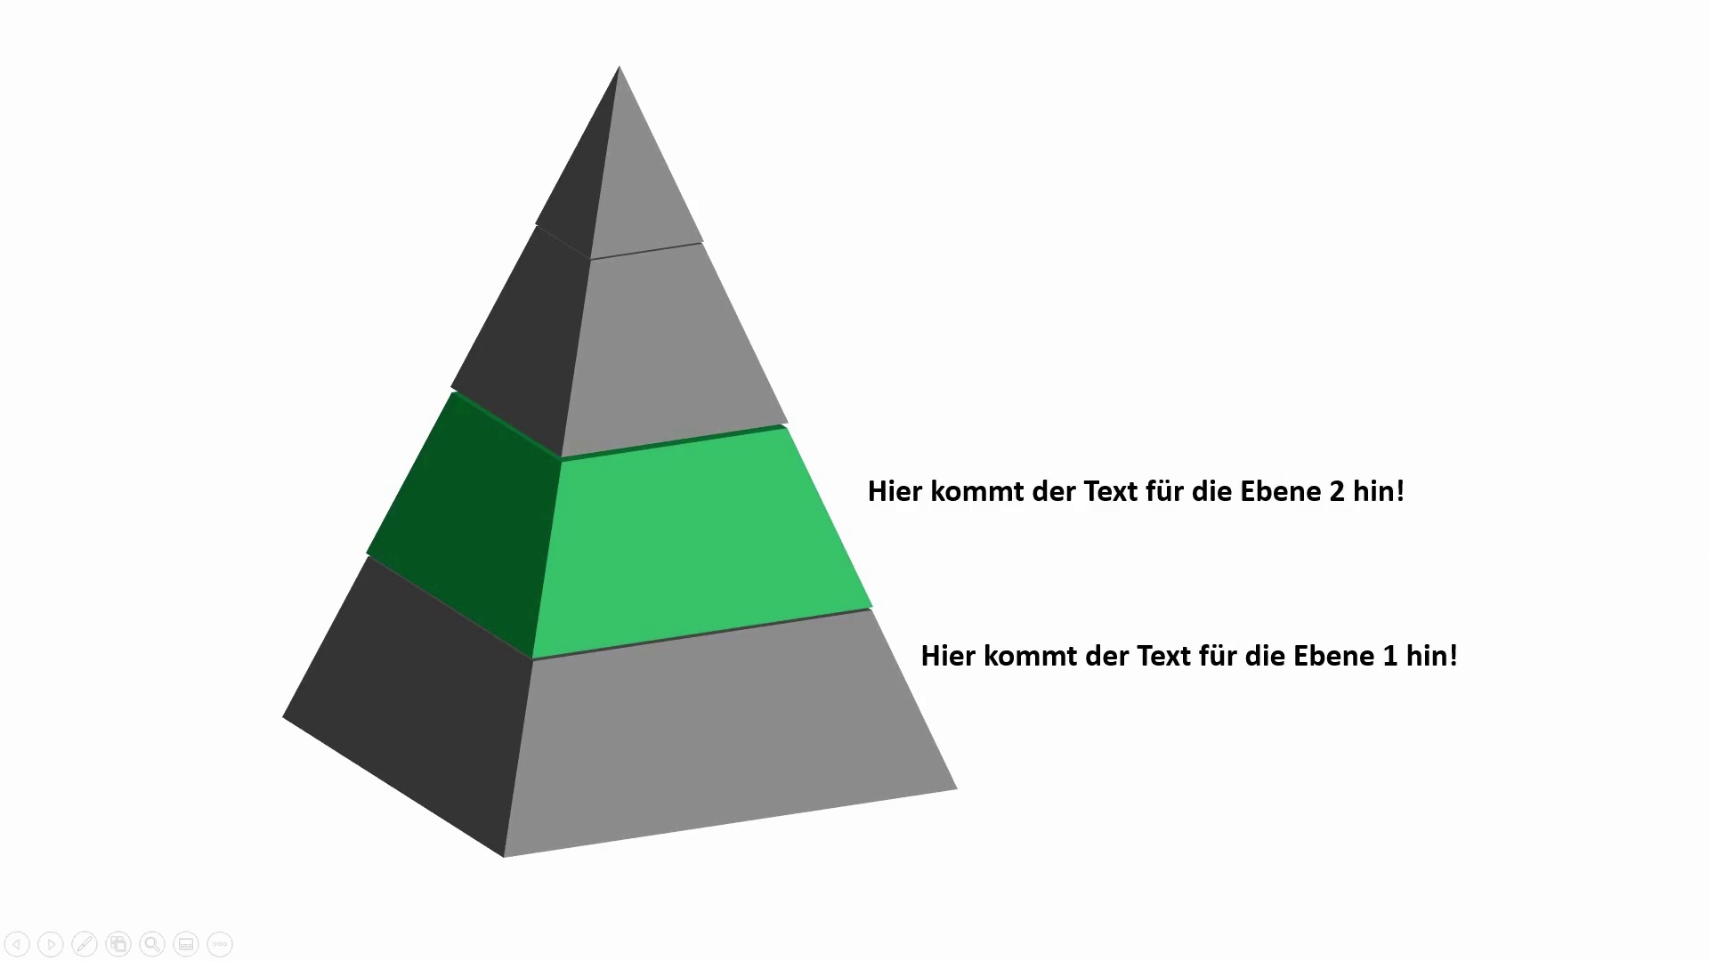
- Advance through the third and top tiers with their labels, then exit with Esc
click(1708, 598)
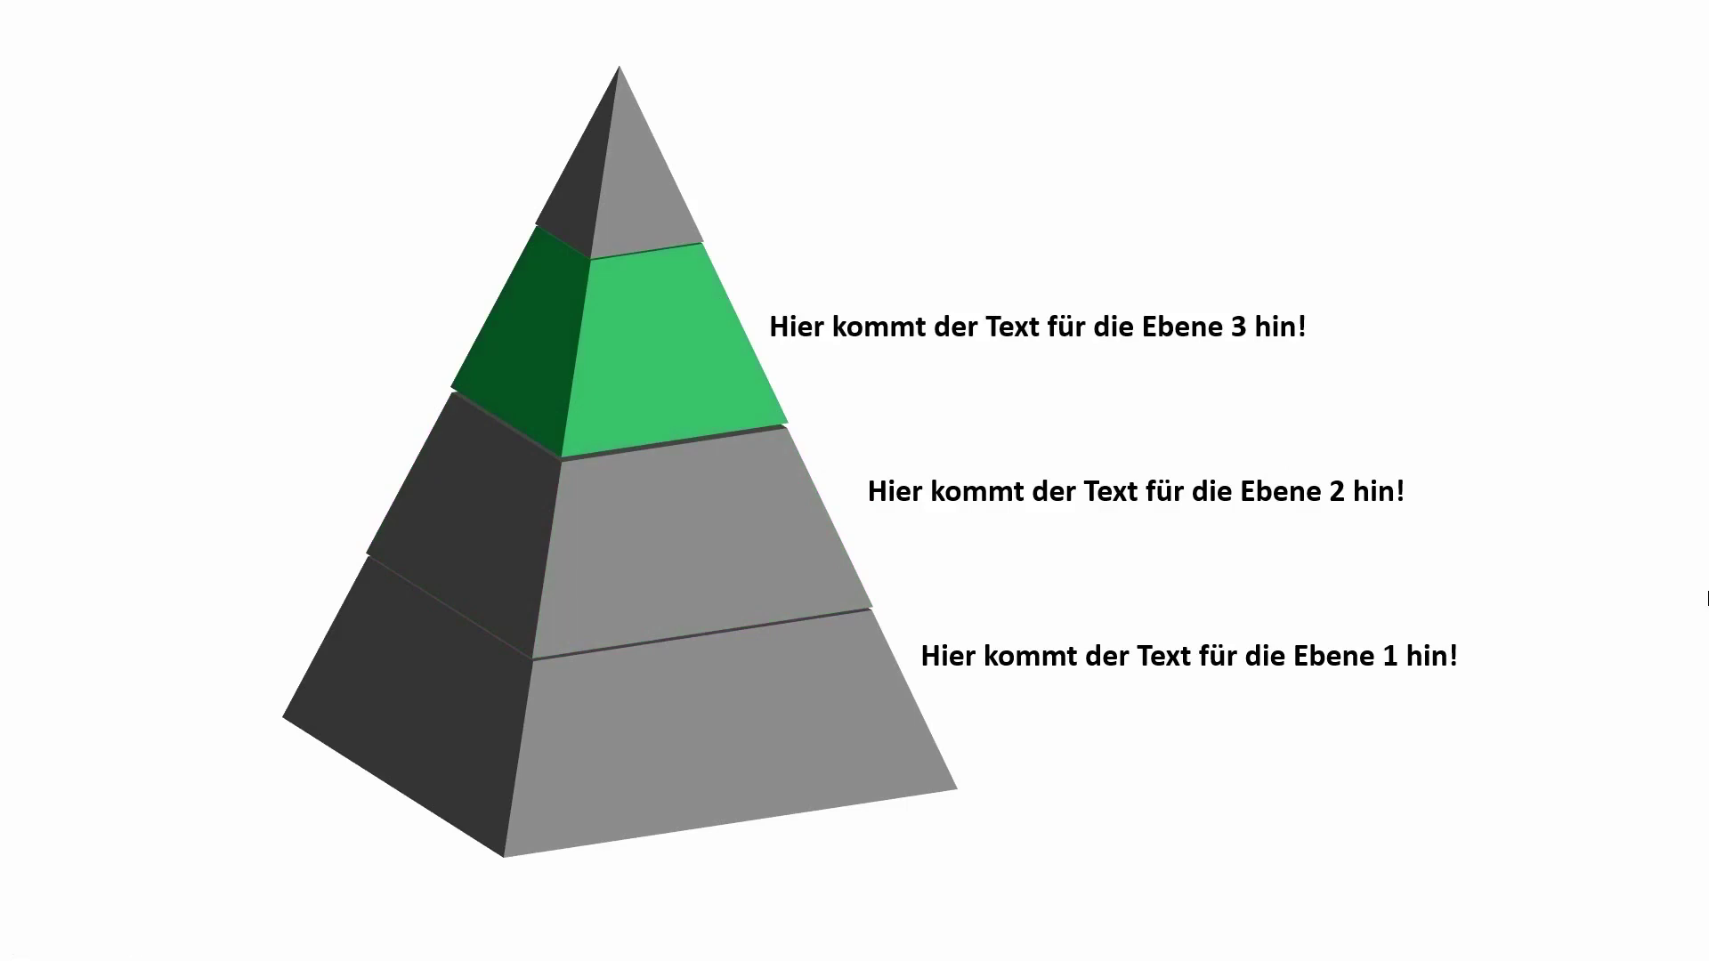
key(Right)
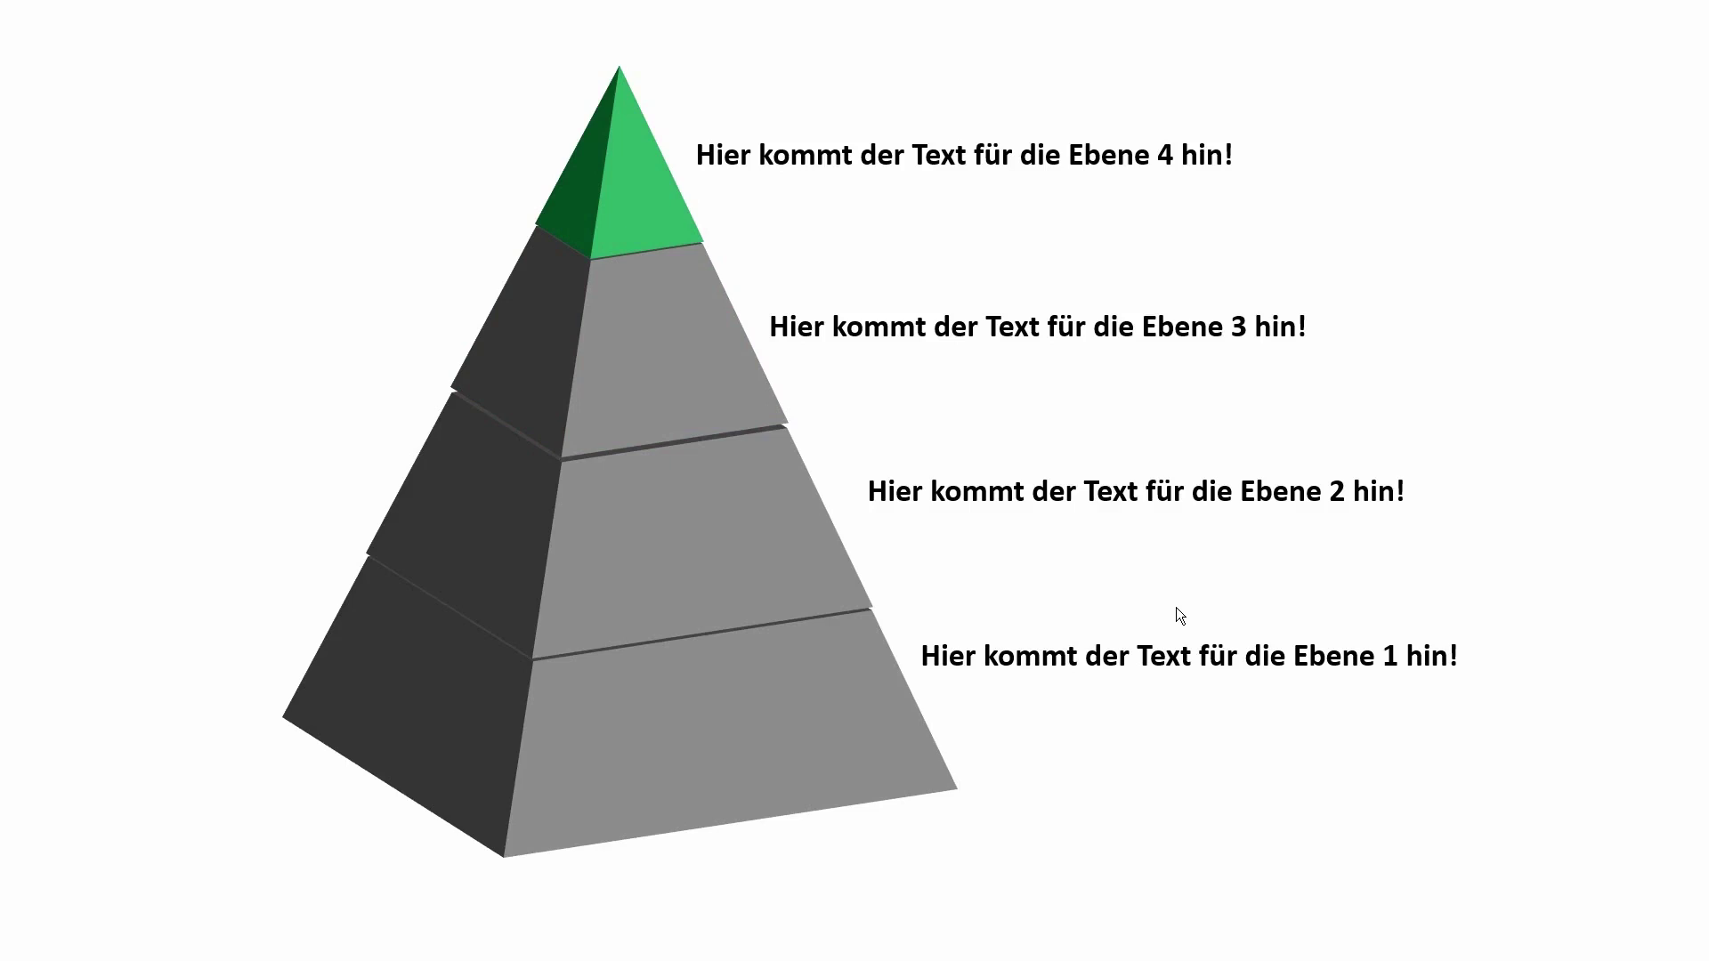
key(Escape)
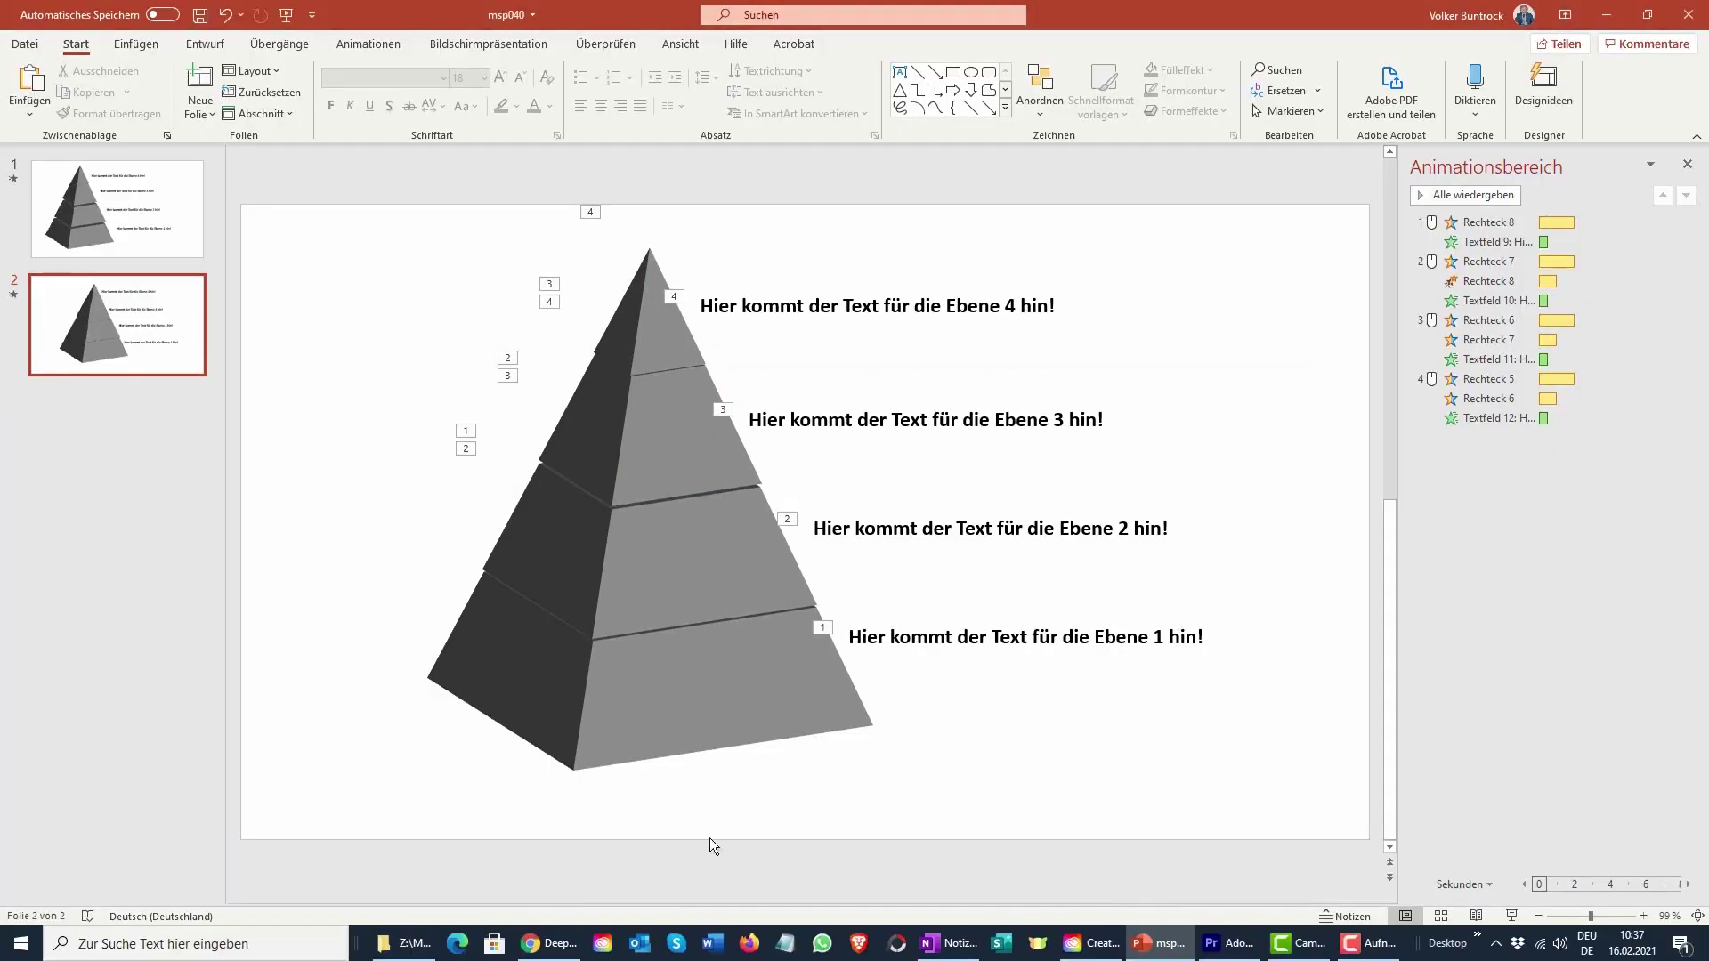
- Select all four pyramid tiers and change their shape to Ellipse via Form ändern
click(718, 723)
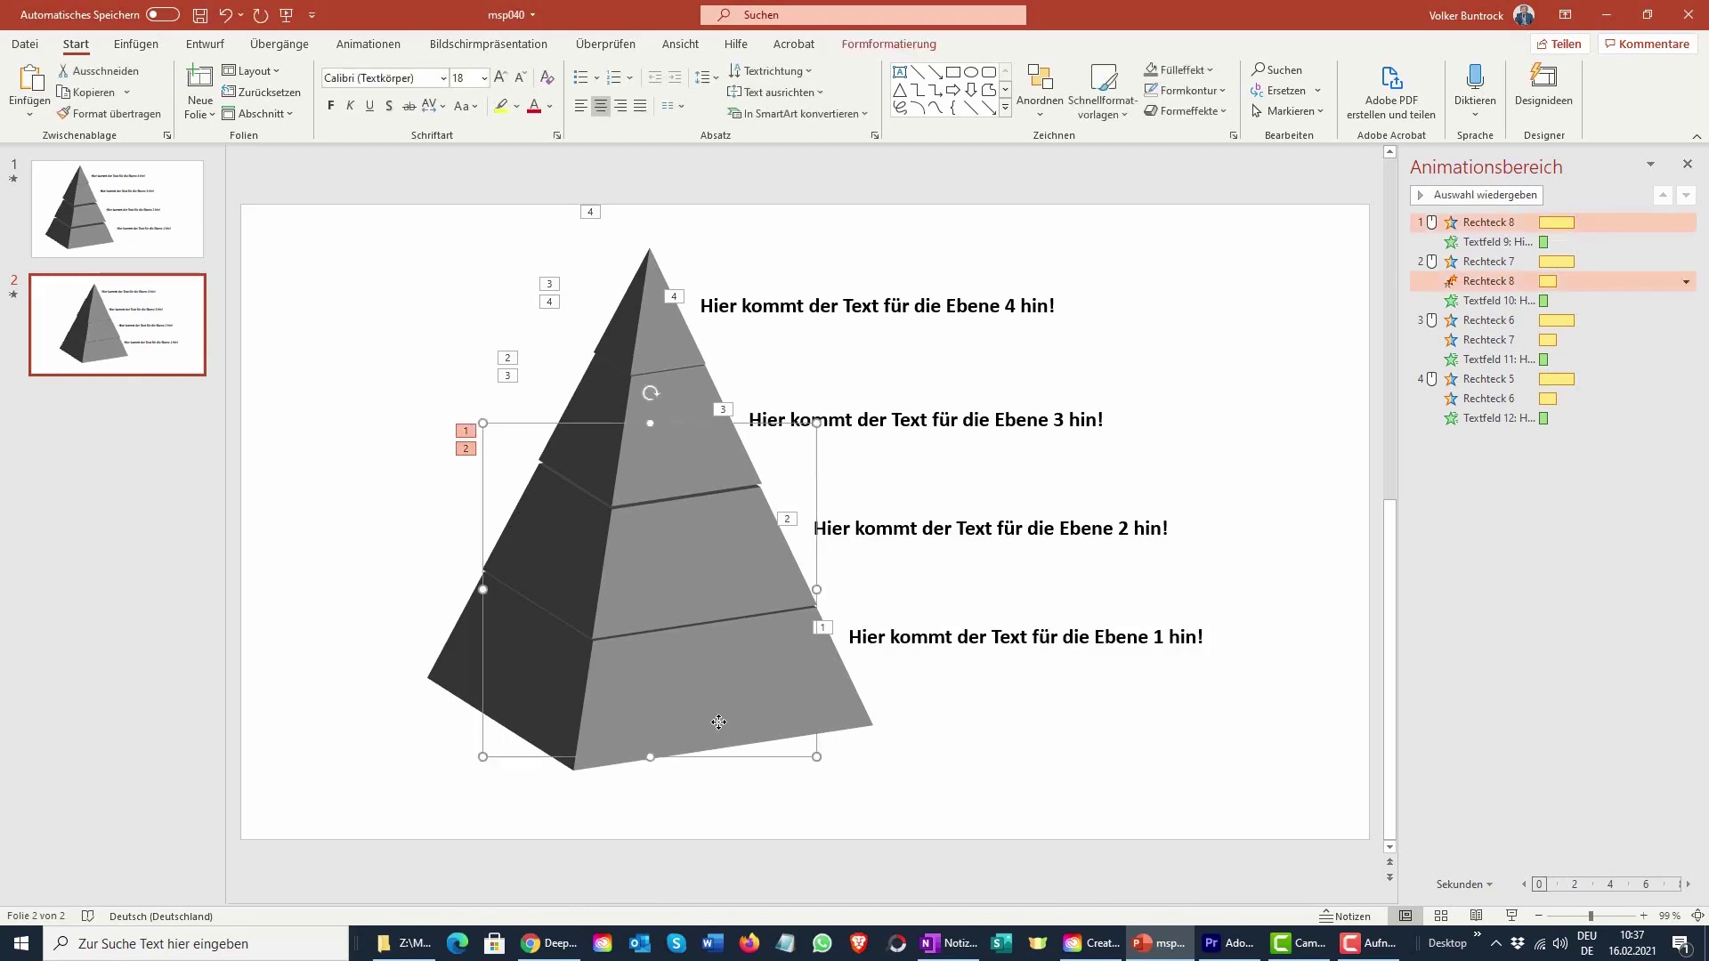
shift+click(676, 566)
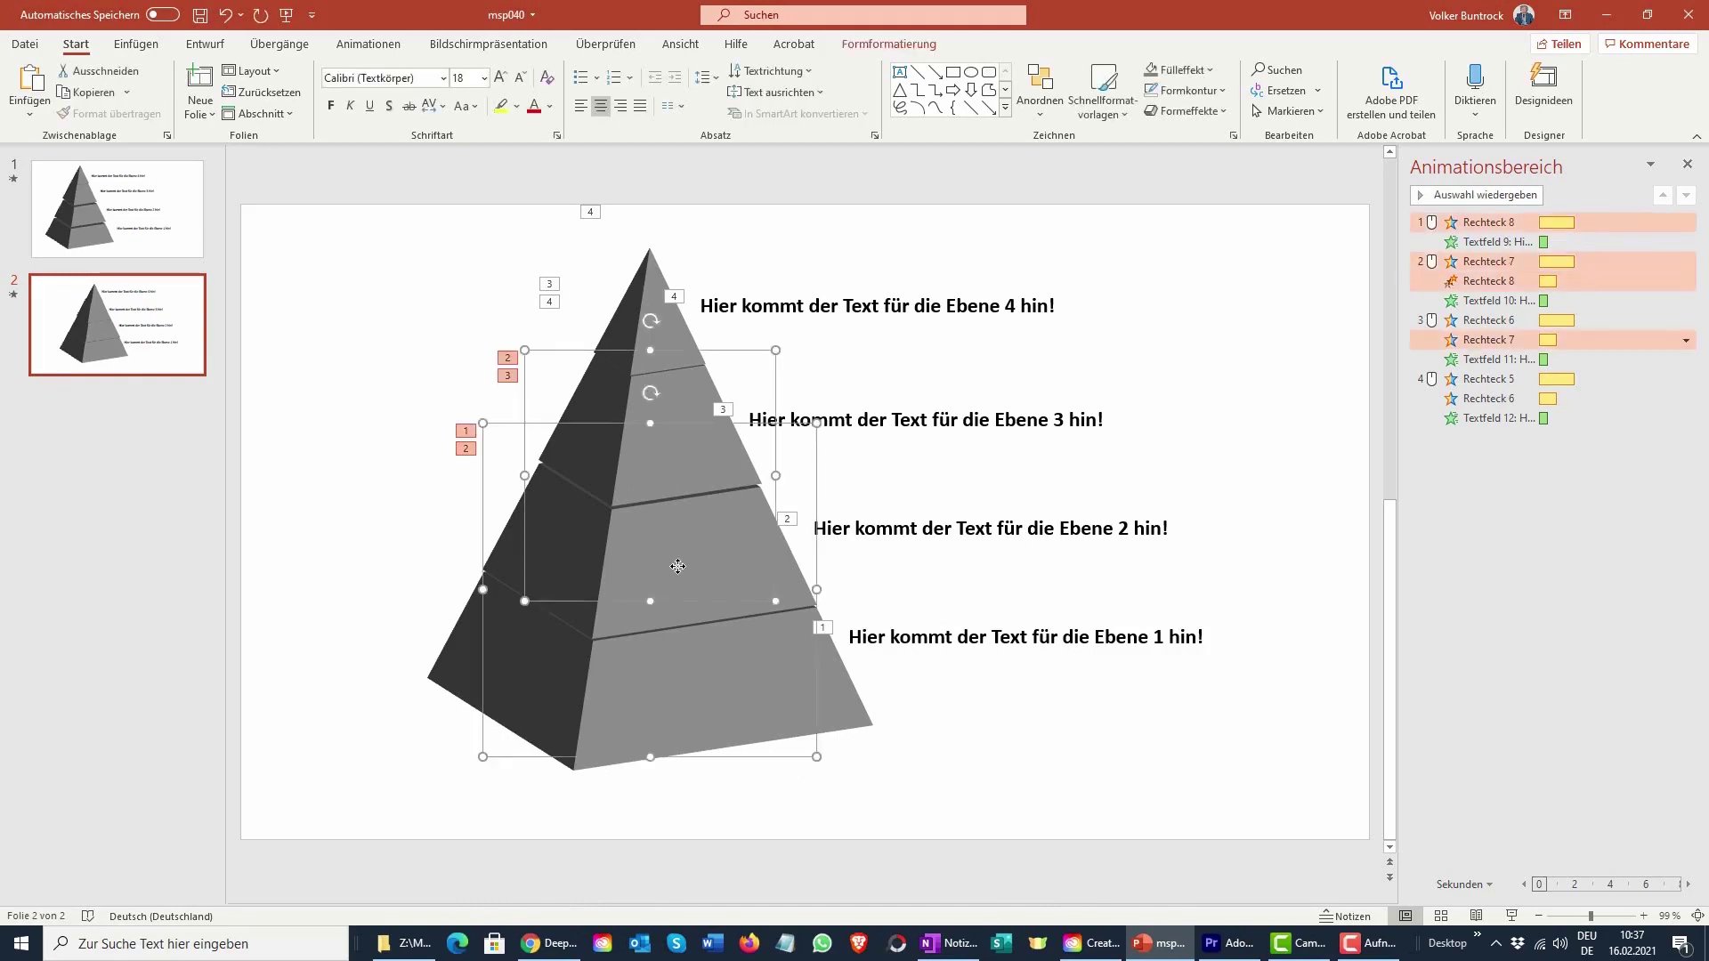
shift+click(680, 461)
shift+click(656, 325)
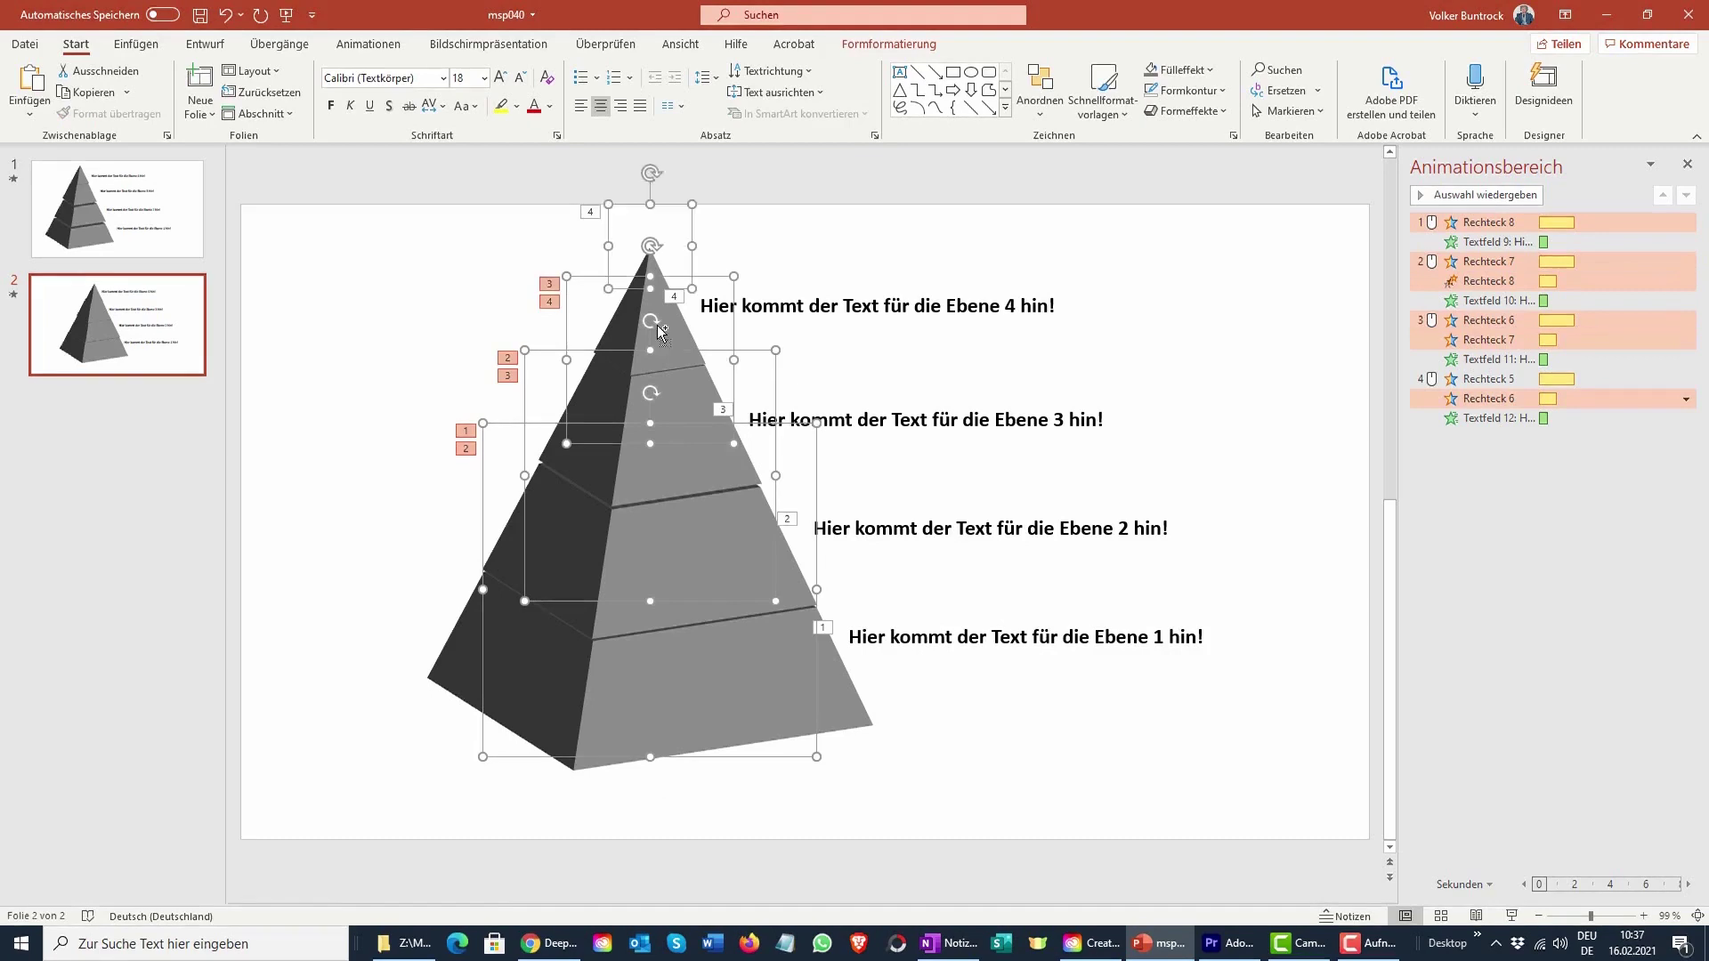
click(903, 49)
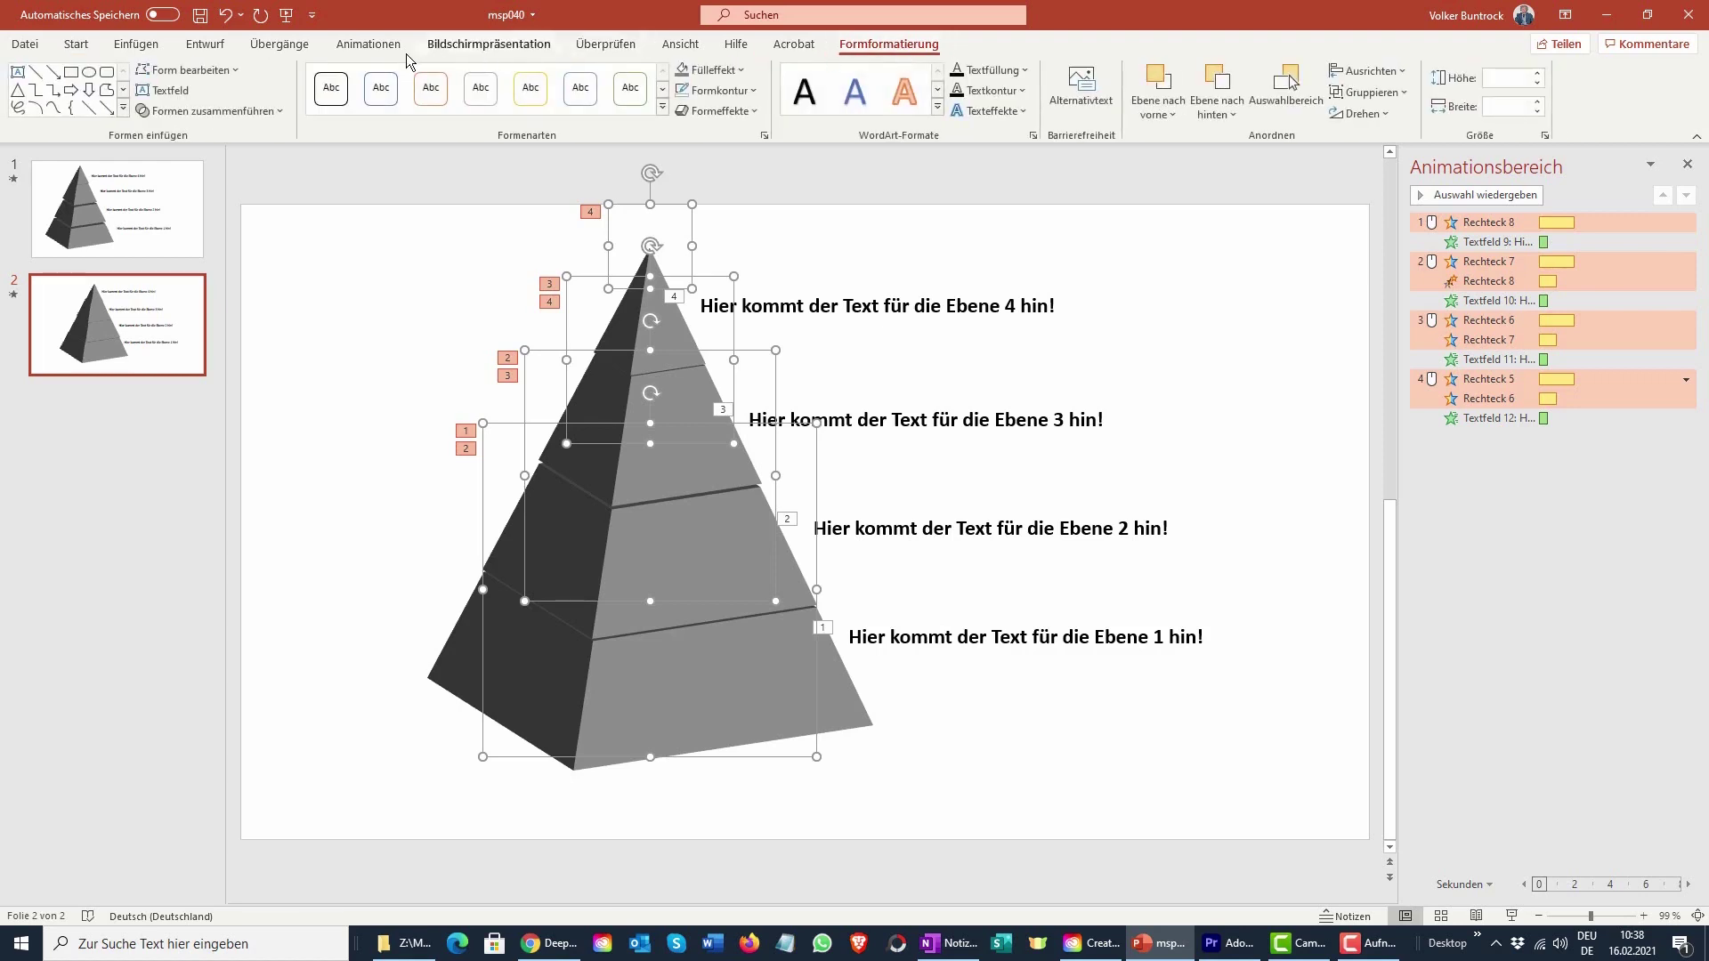
click(331, 85)
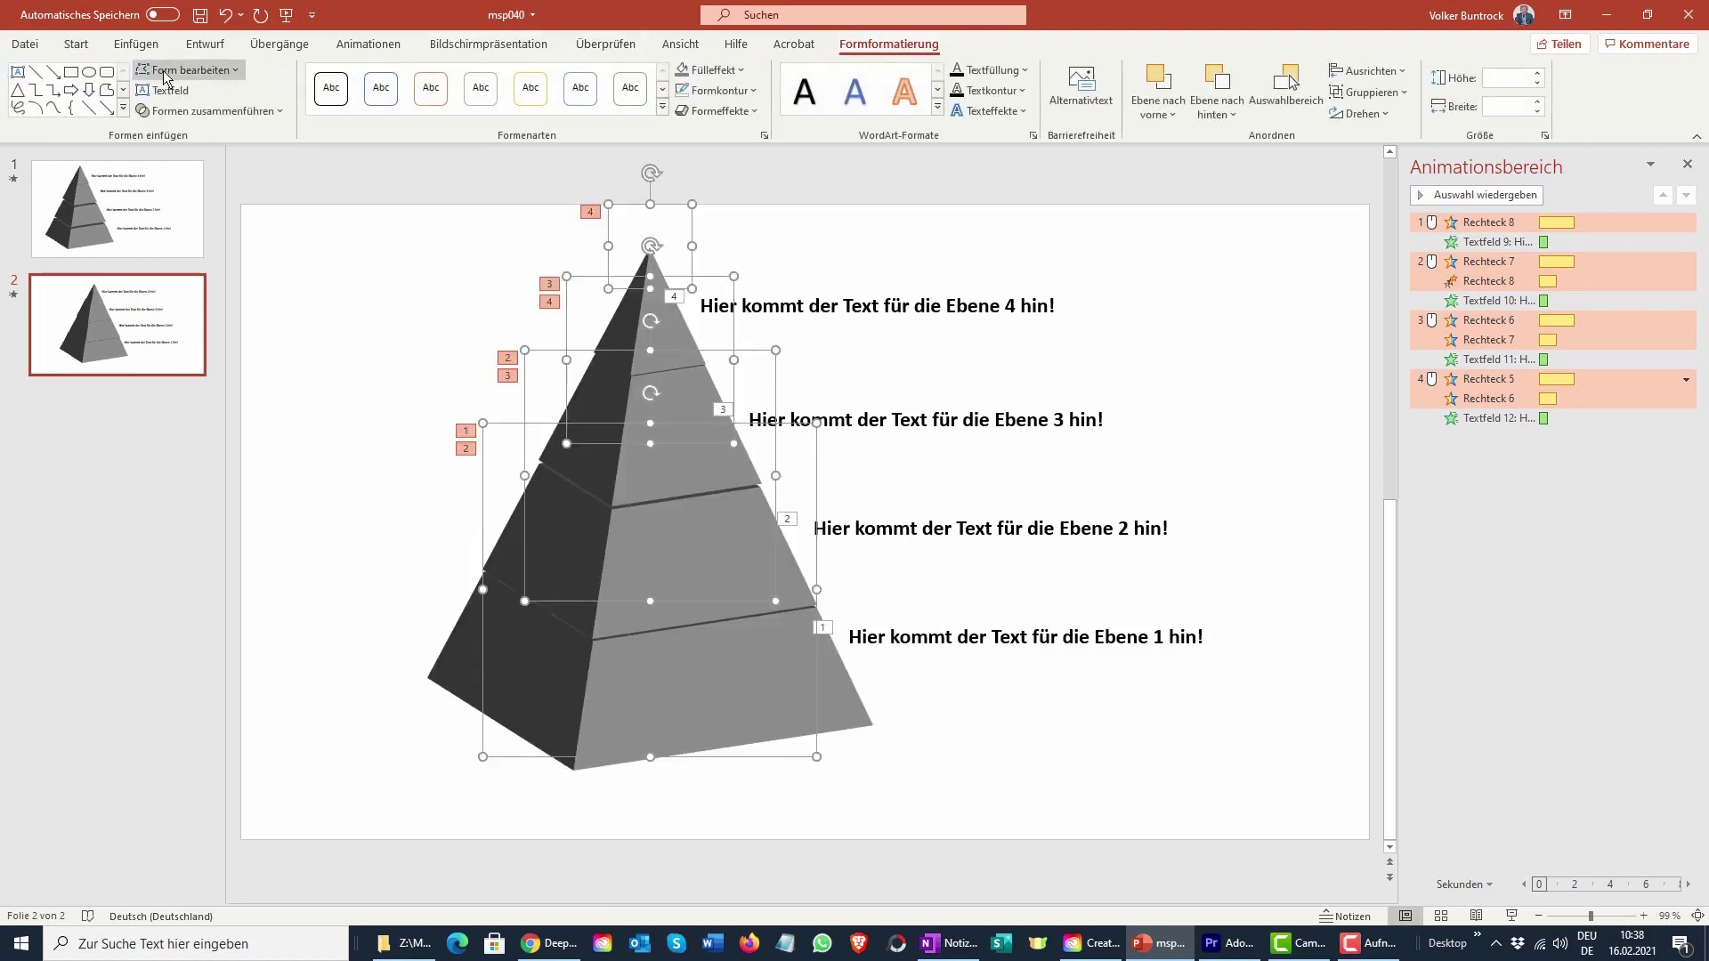
click(235, 74)
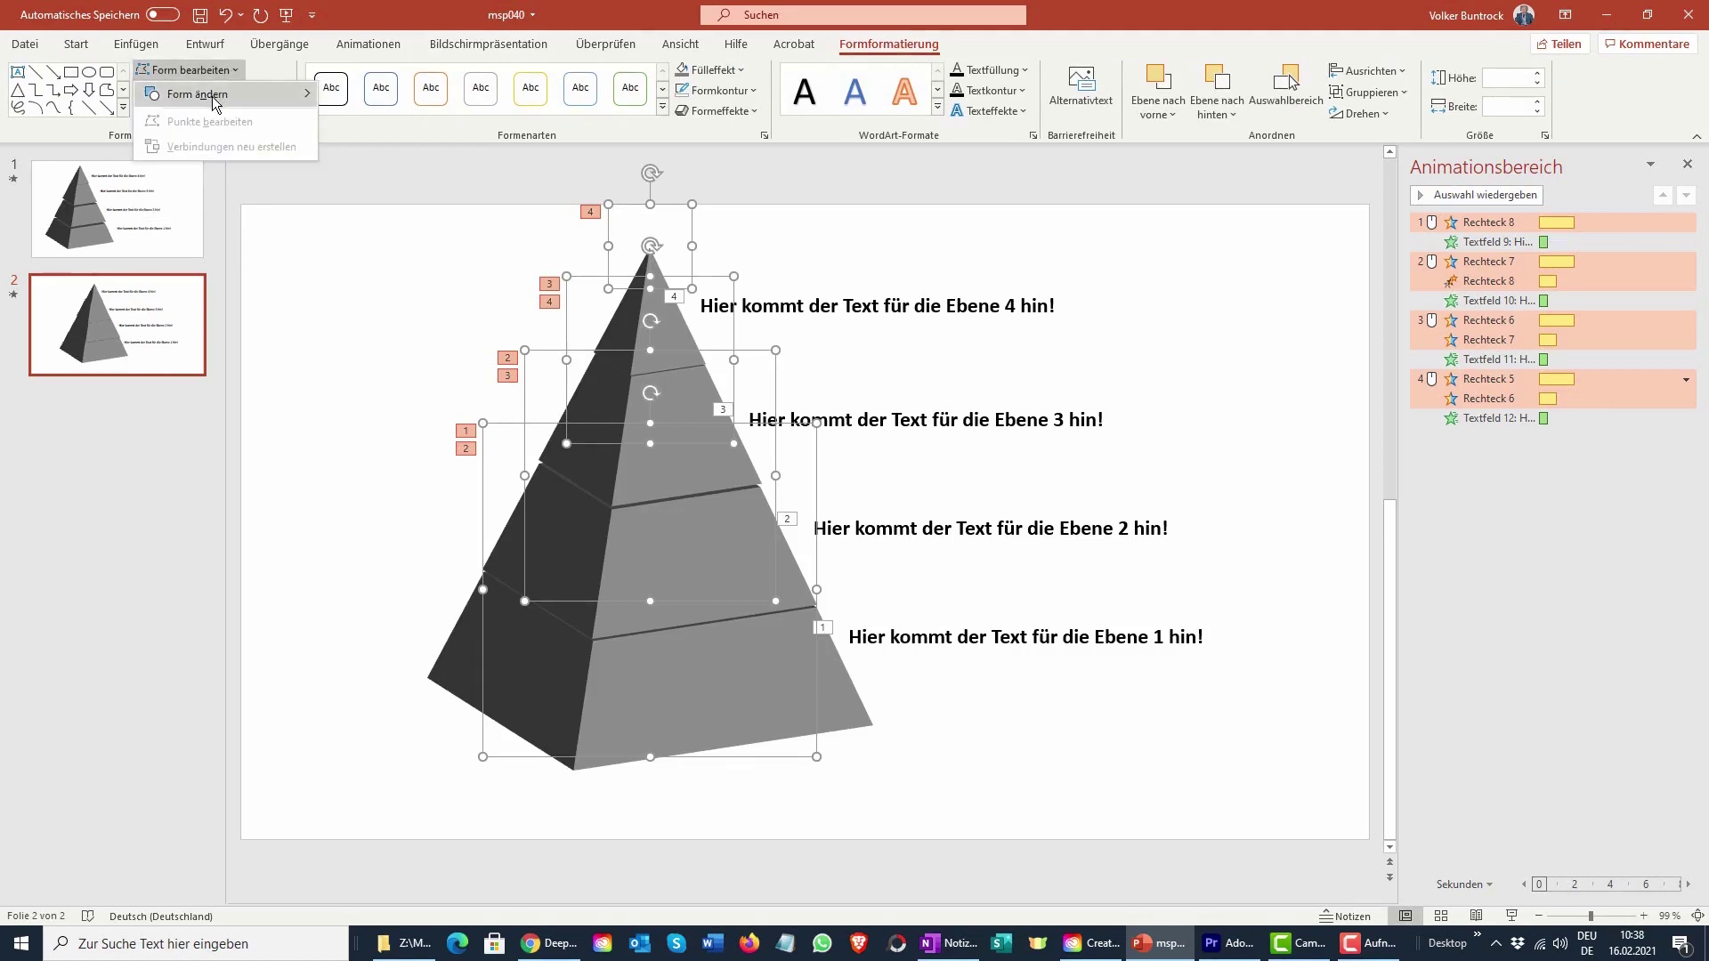
mouse_move(213, 94)
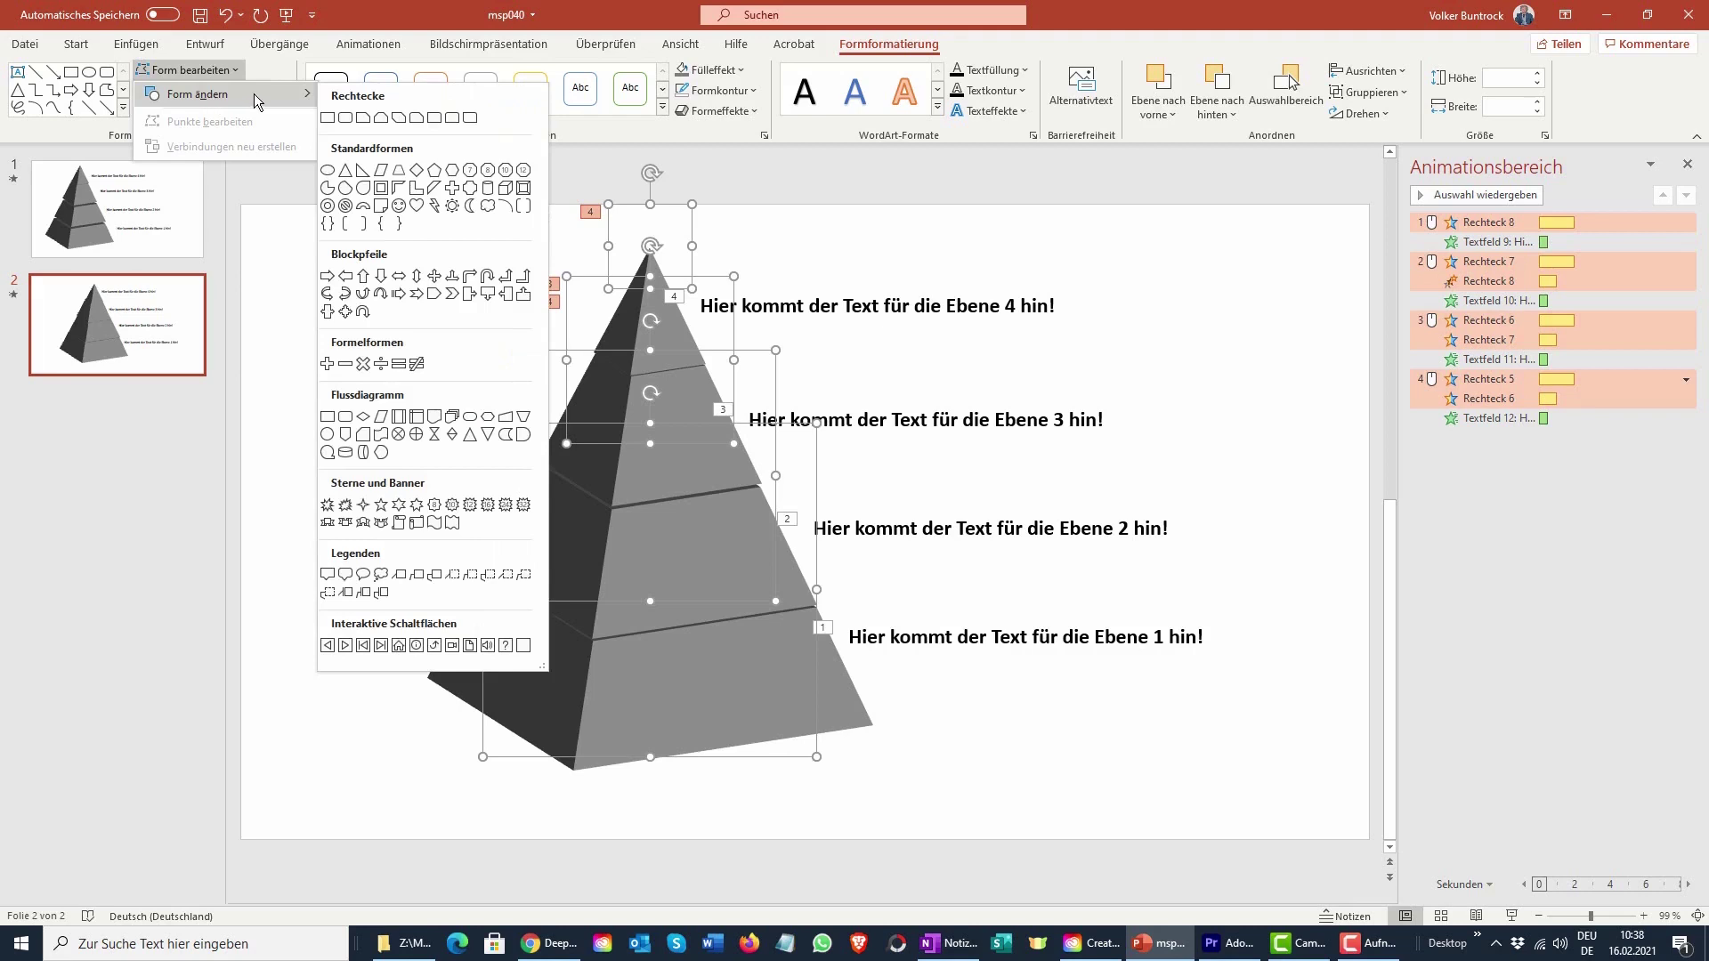
click(328, 172)
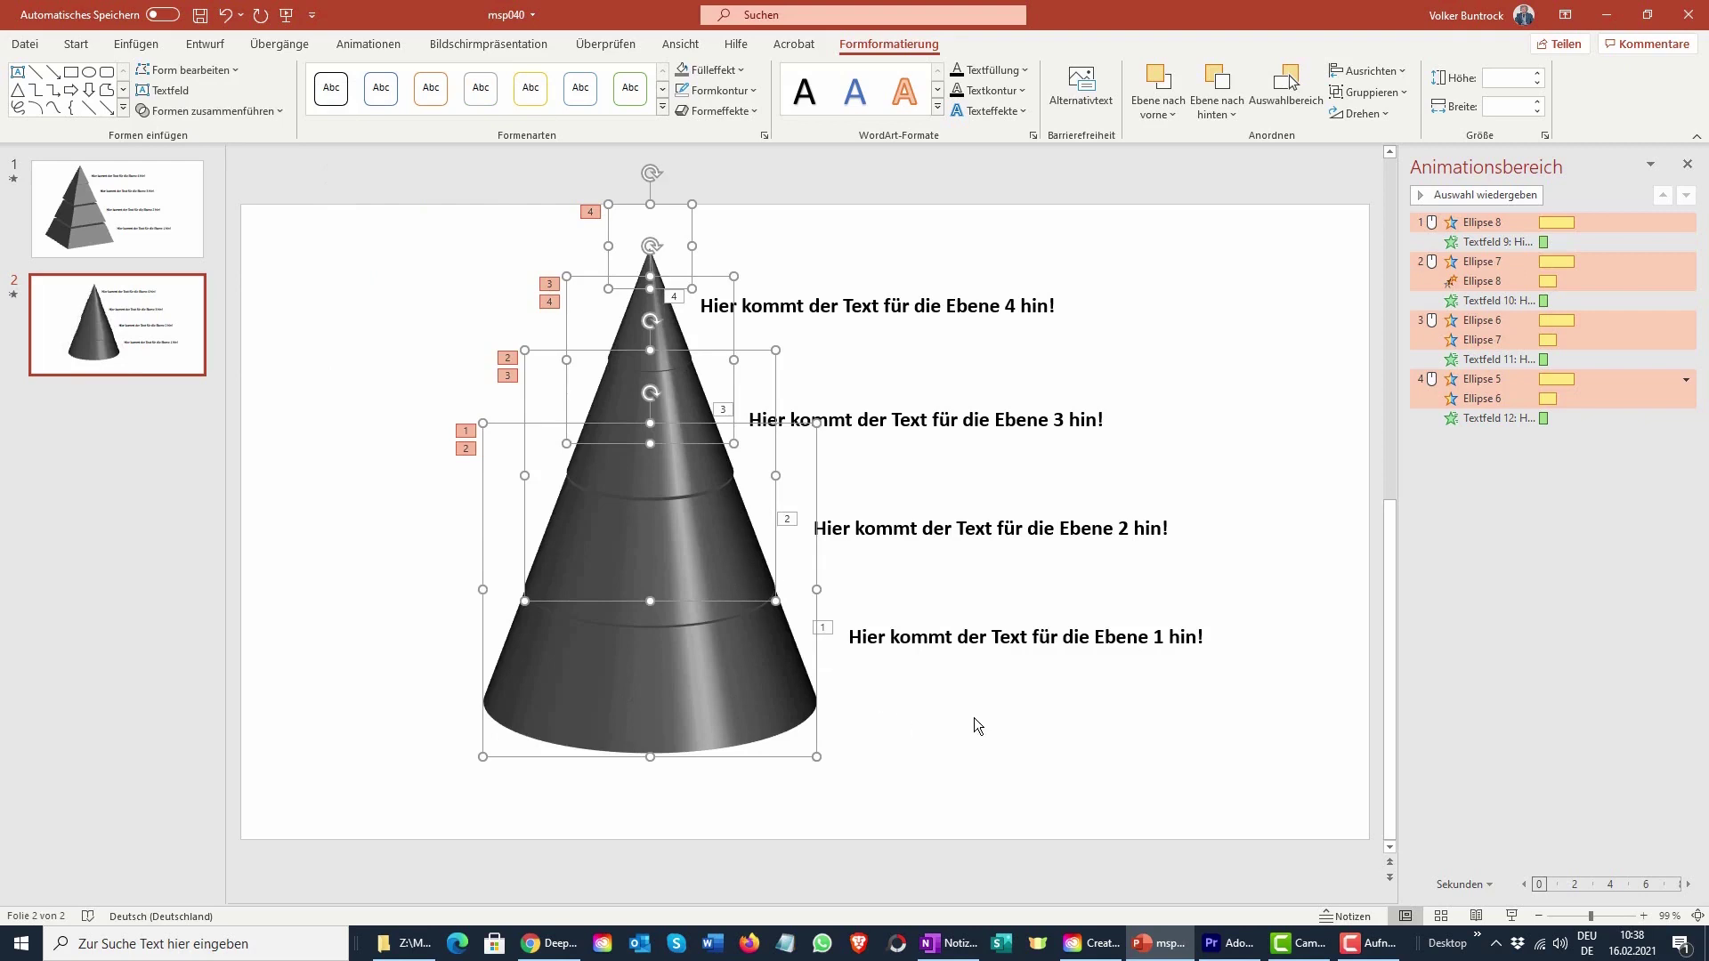
click(1074, 721)
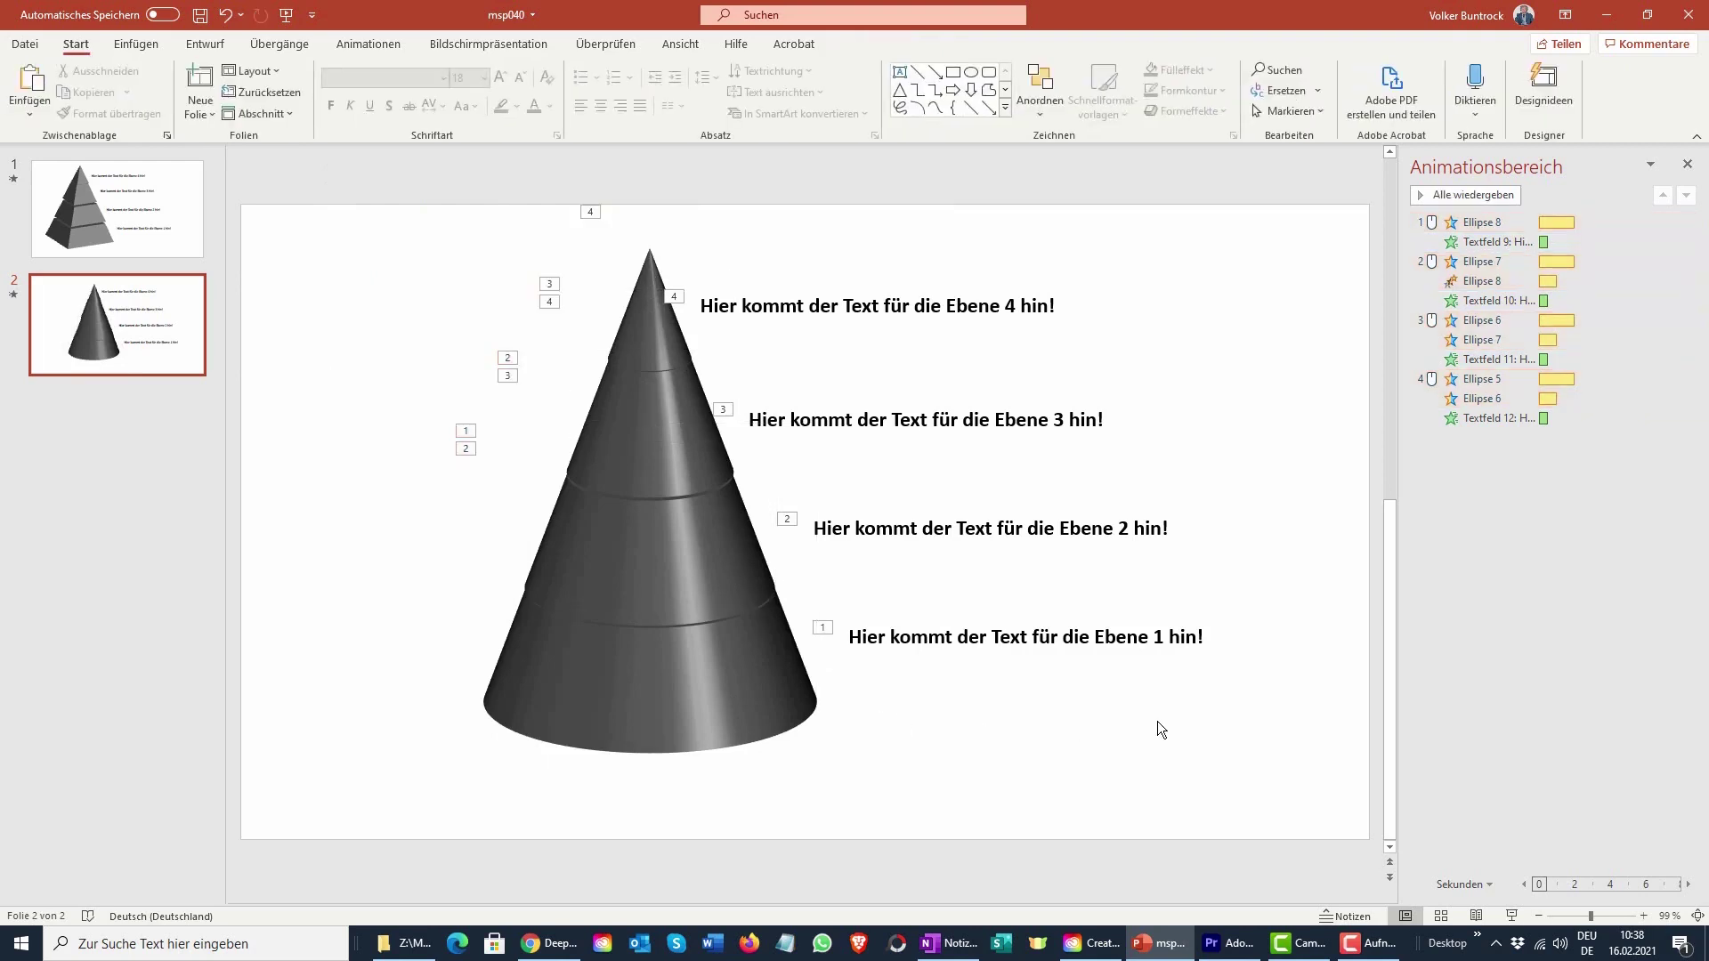
- Run the slide show through all four cone rings, each turning green as its Ebene label appears
click(1511, 915)
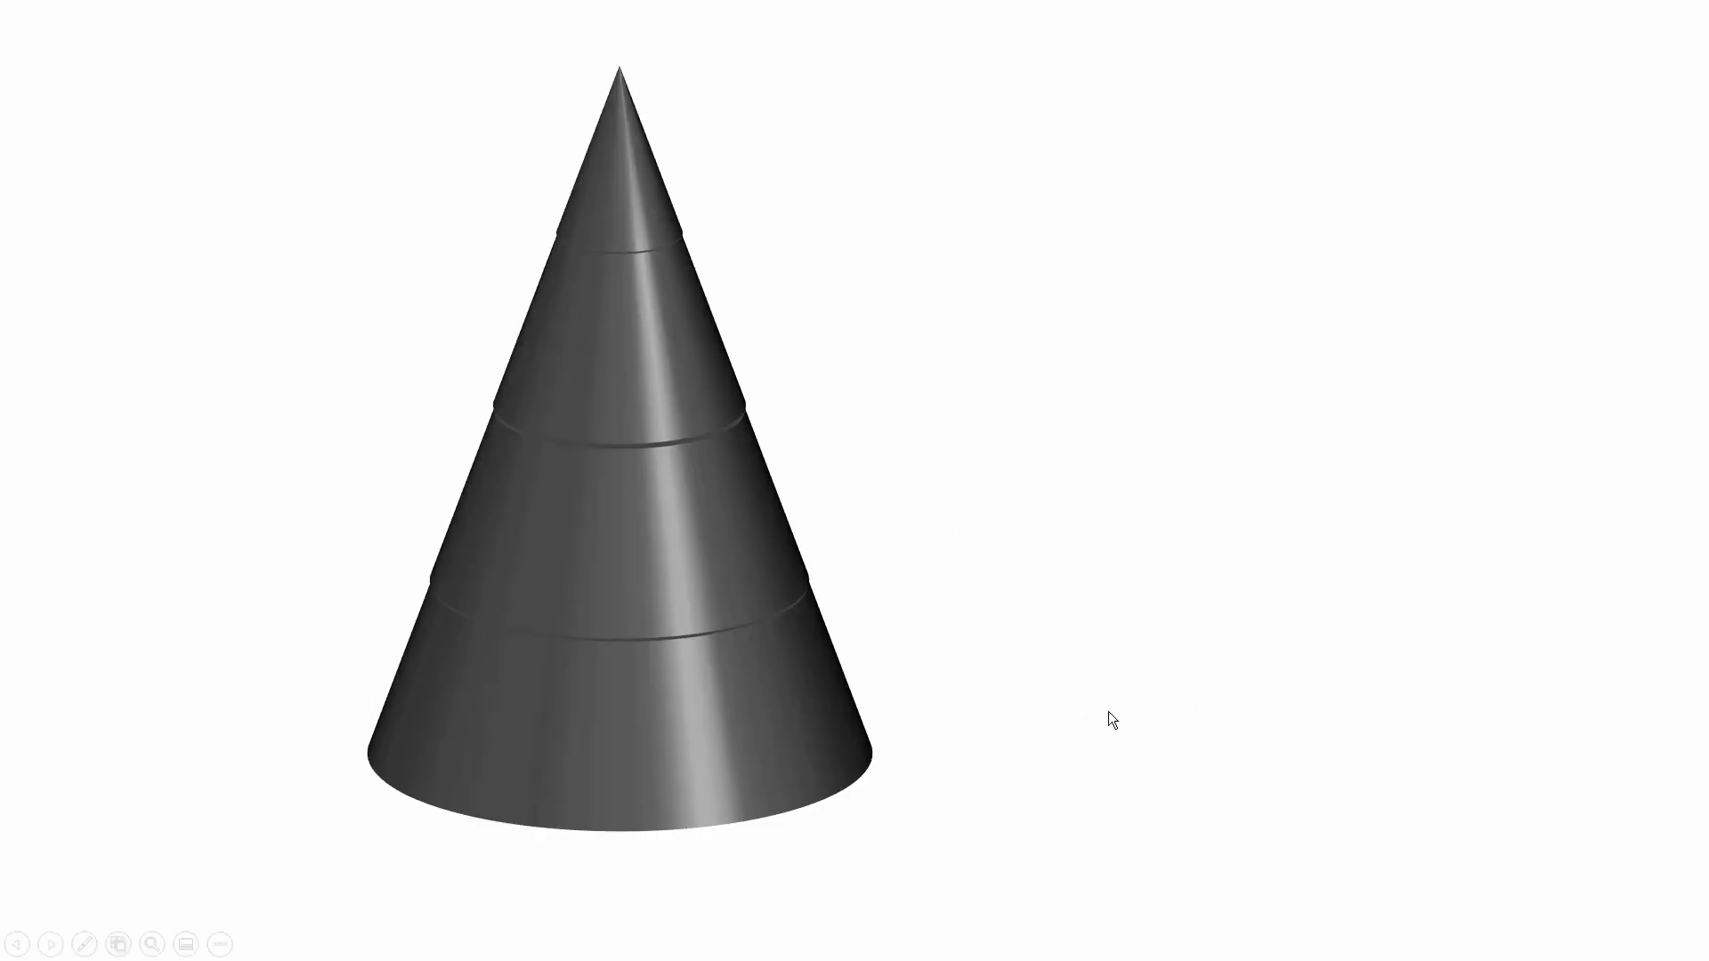
click(1407, 708)
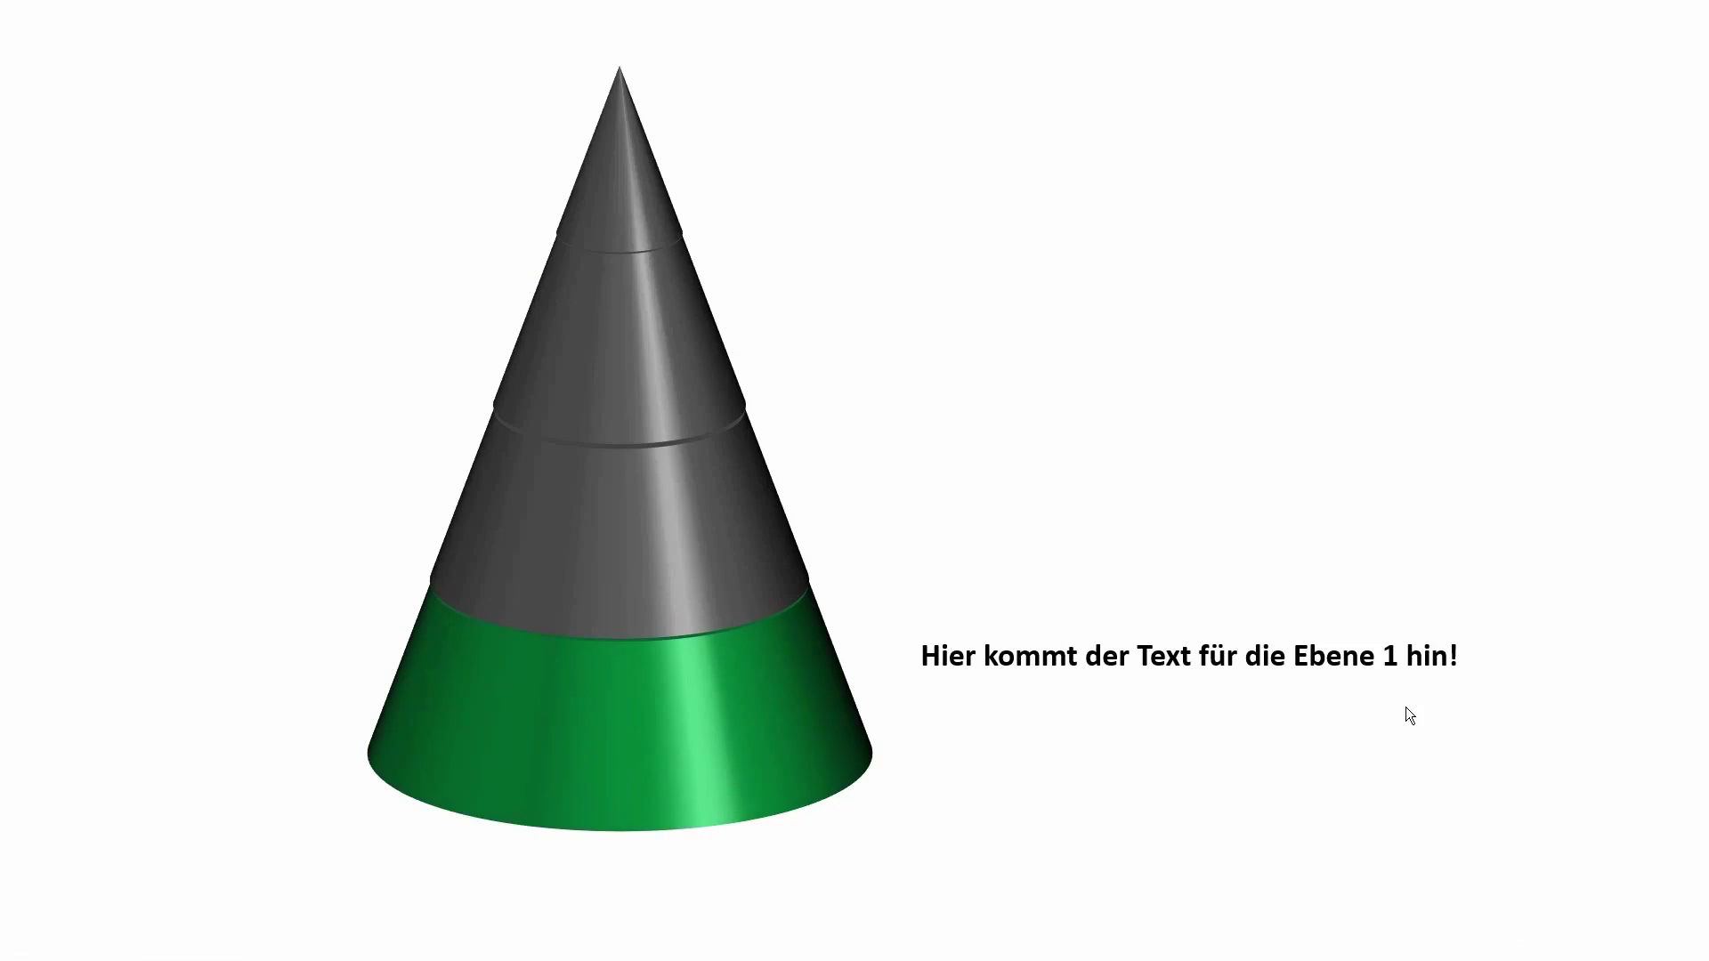
click(1407, 708)
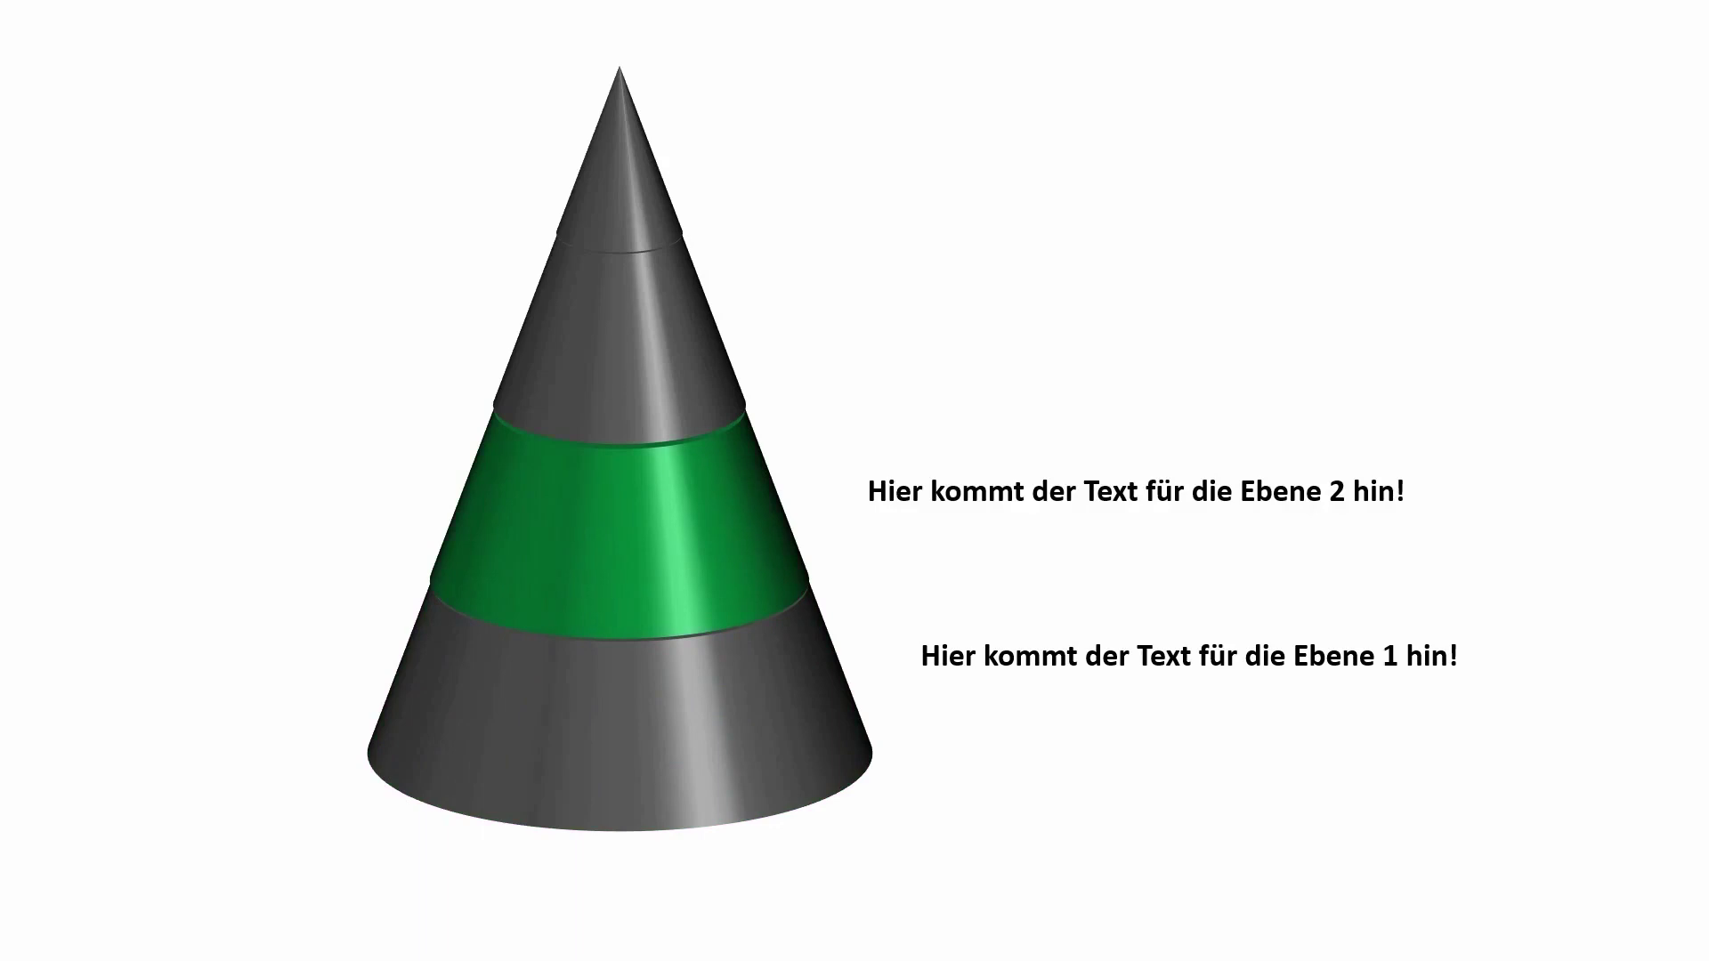
key(Right)
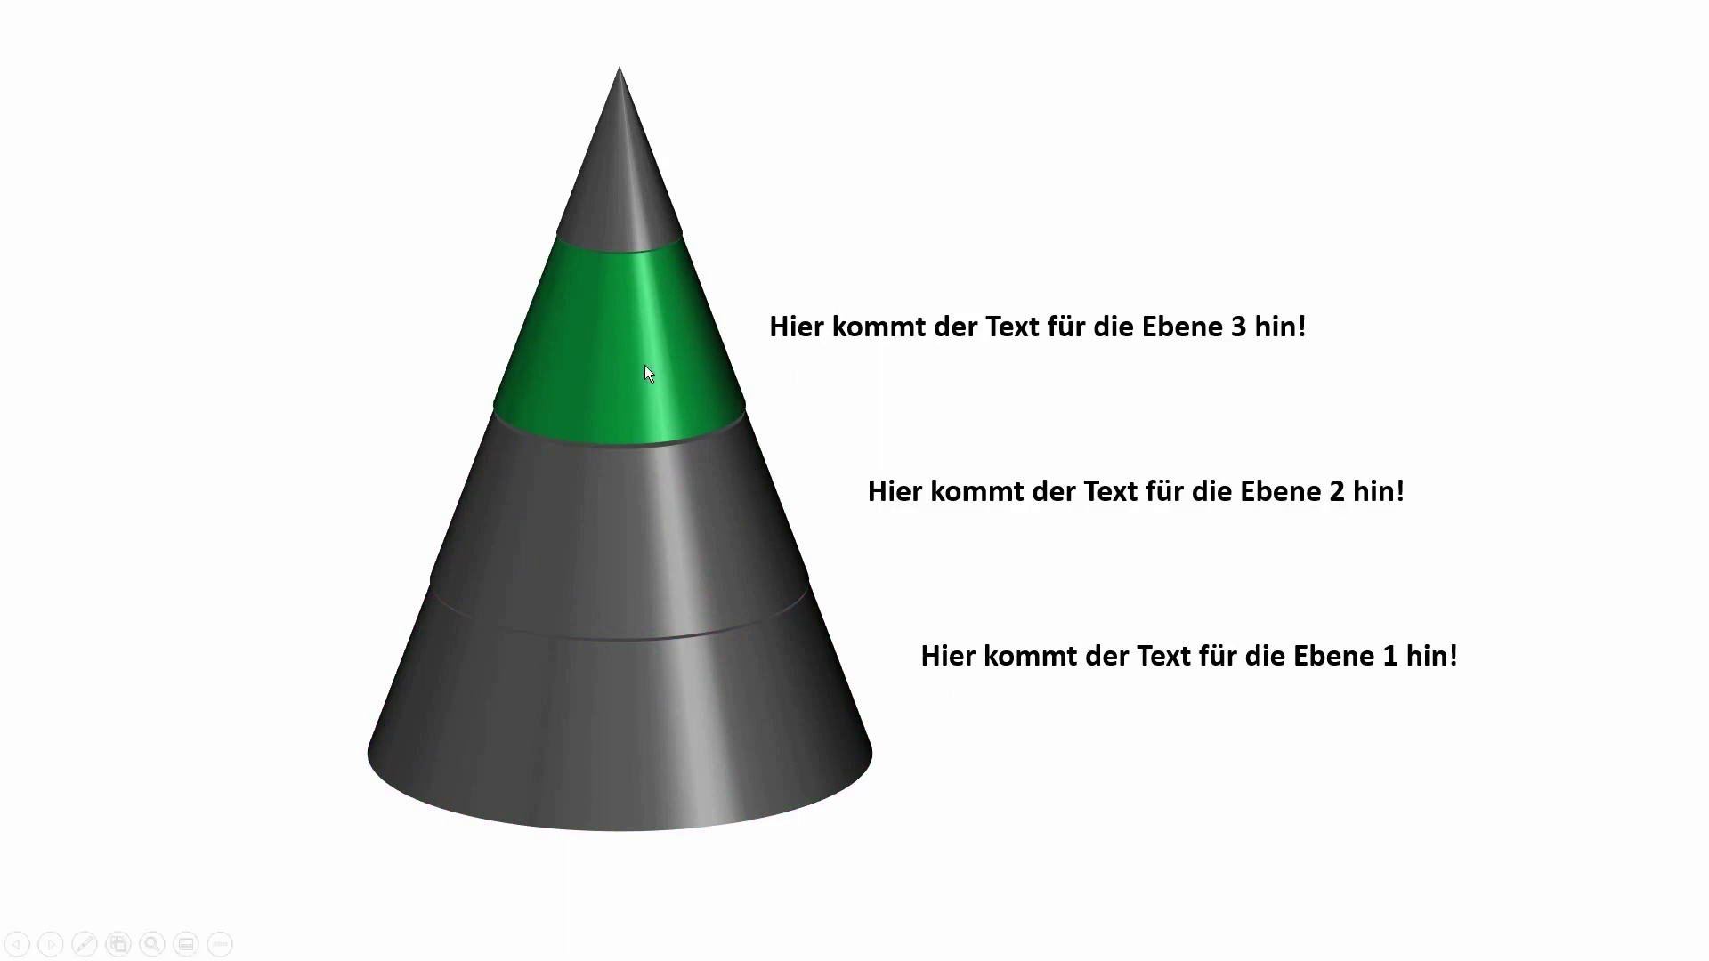
click(1620, 622)
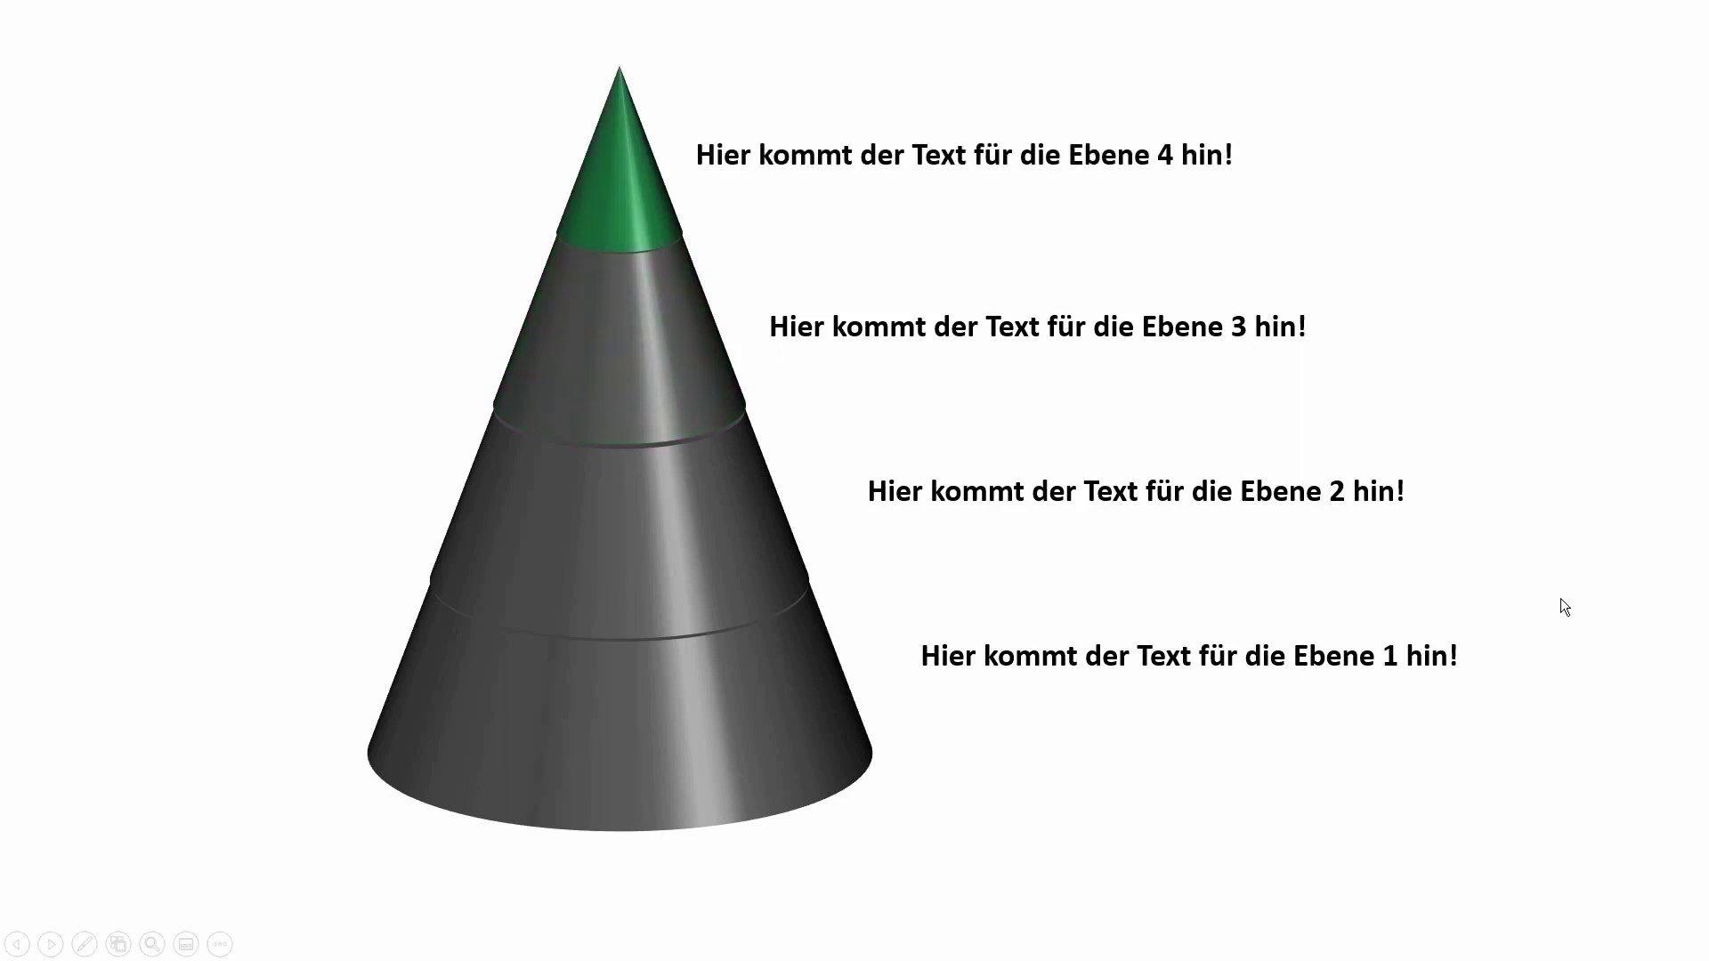